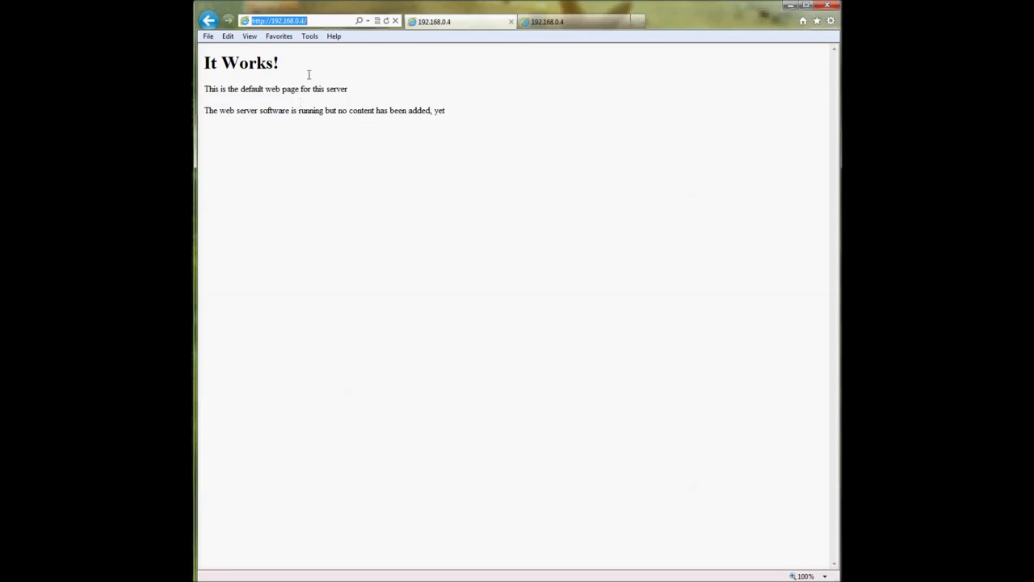
- Inspect the 192.168.0.4 address and the default page text in the first tab
click(307, 20)
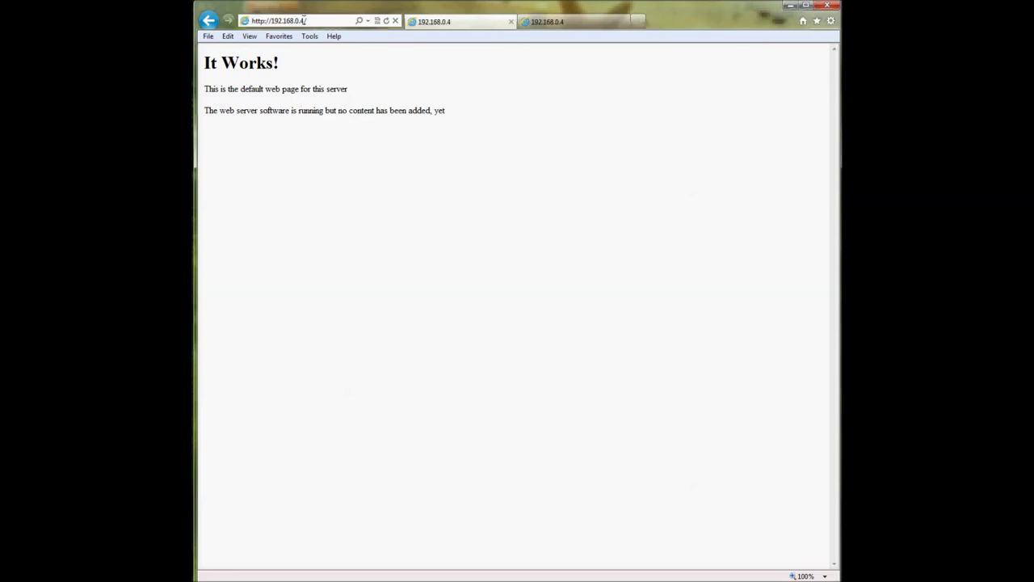
drag(271, 20, 305, 20)
click(267, 21)
drag(271, 21, 309, 21)
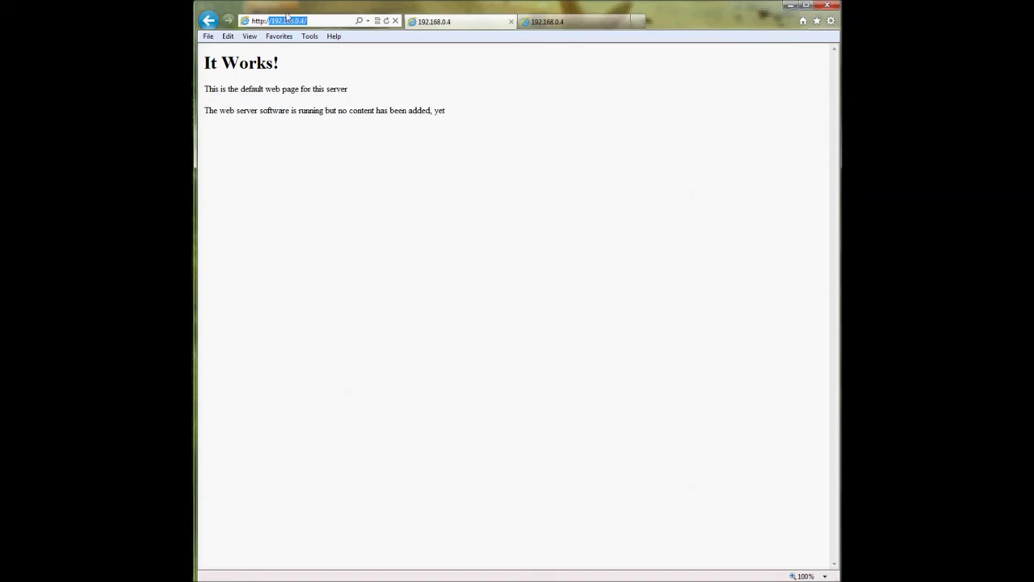
click(322, 20)
drag(321, 19, 243, 21)
click(271, 21)
click(288, 76)
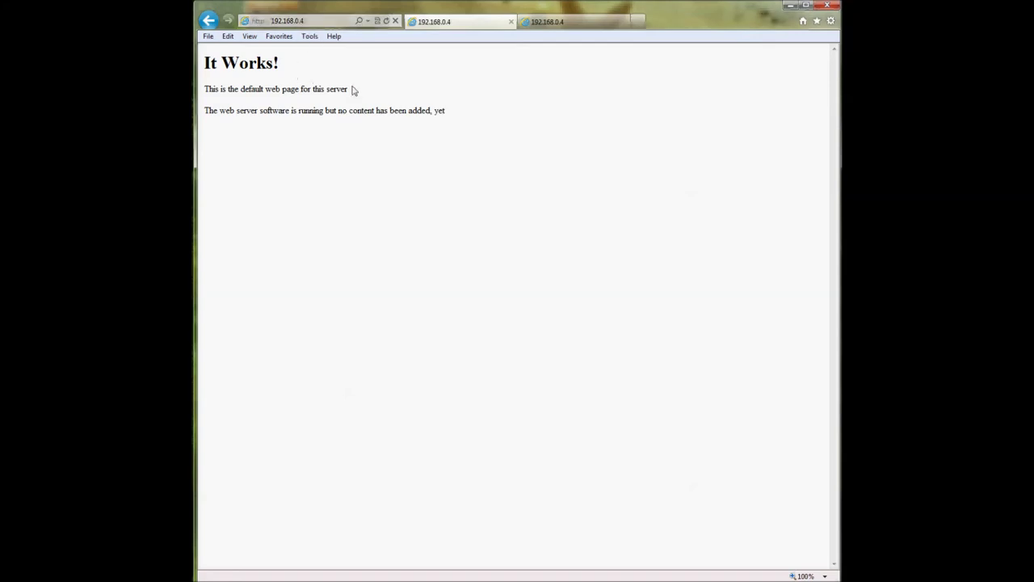
drag(471, 113, 202, 58)
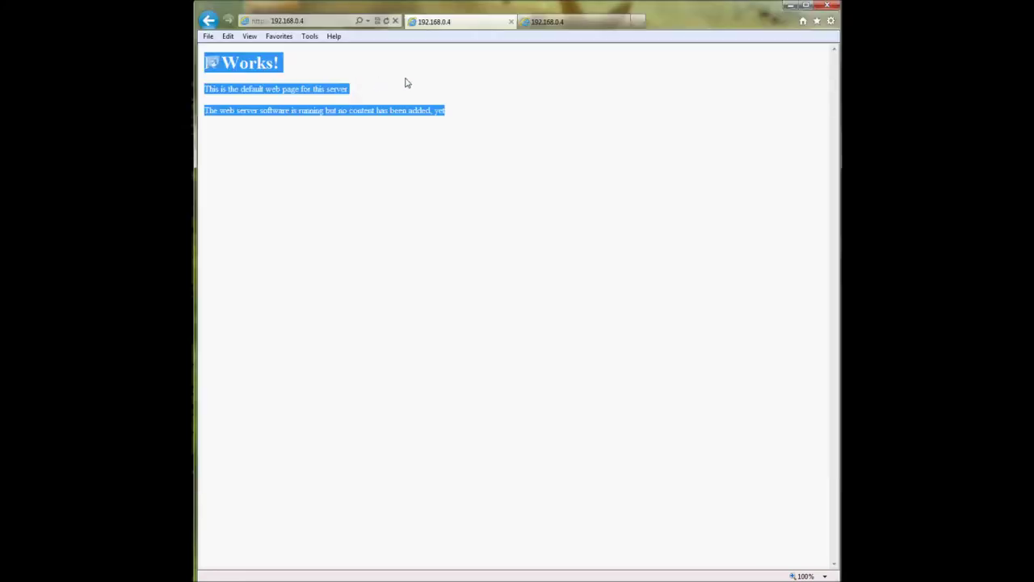
click(411, 83)
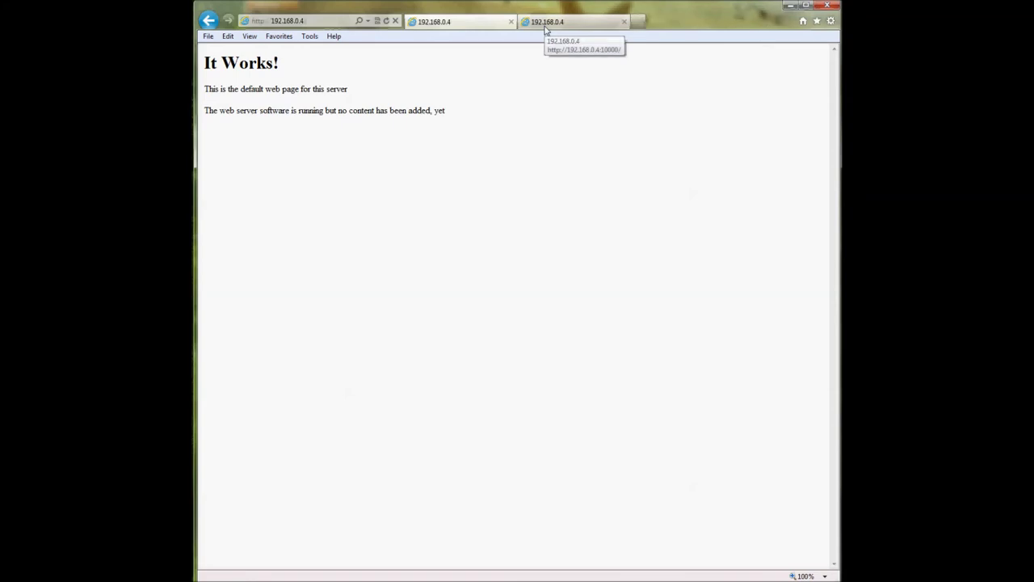
- Switch to the port 10000 tab and read its Bad Request SSL-mode error
click(546, 24)
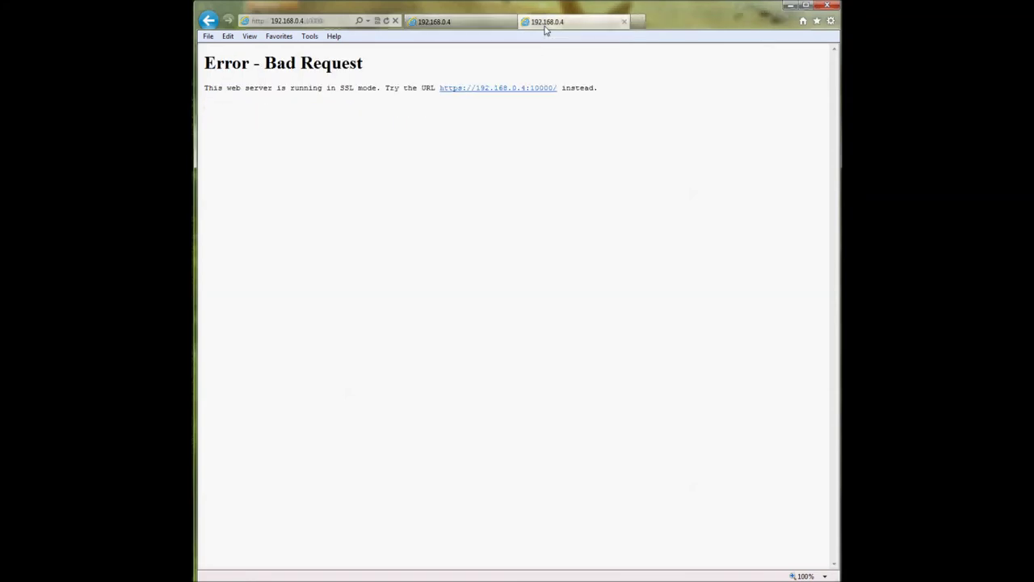
click(254, 22)
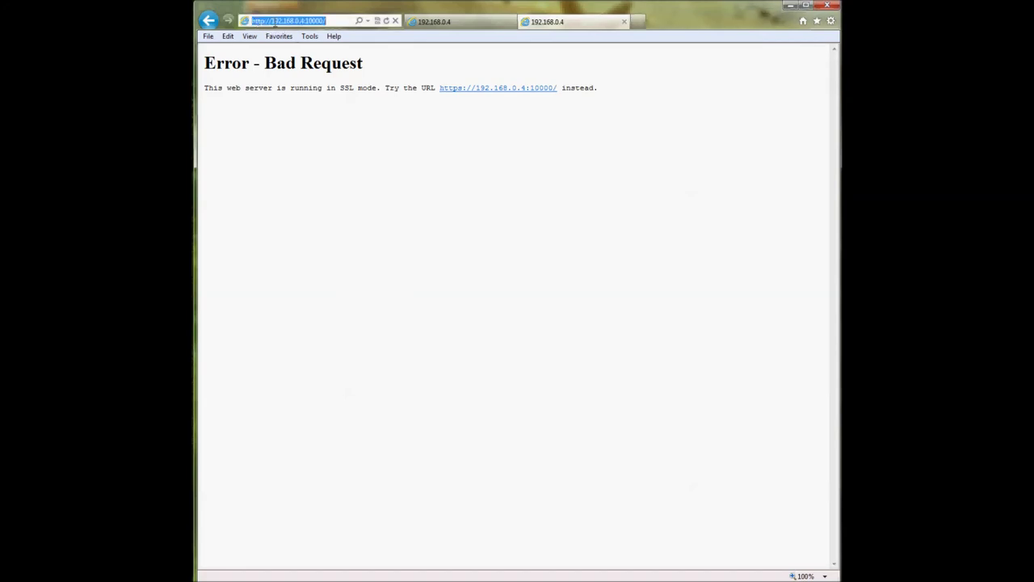
click(303, 21)
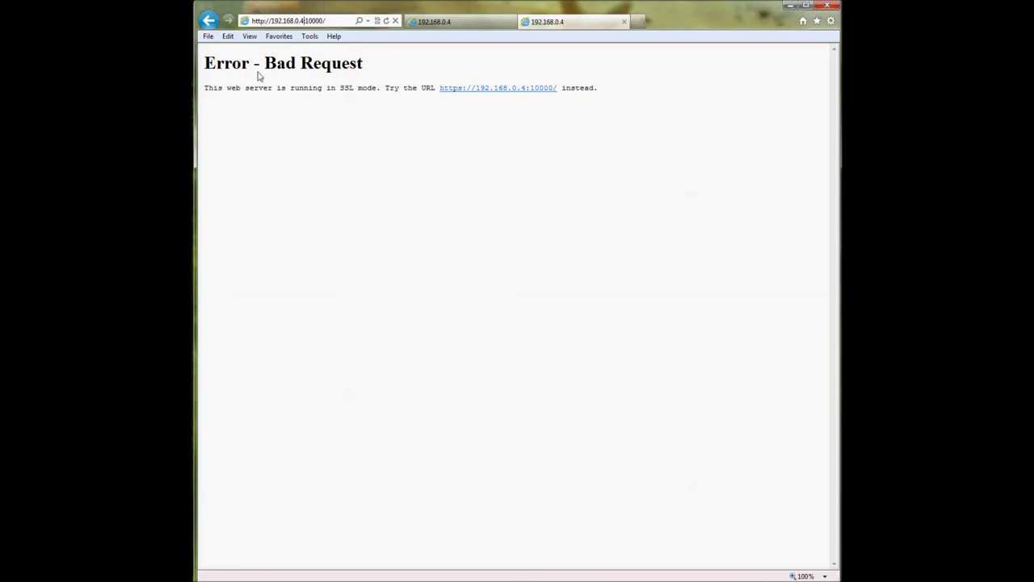
drag(206, 65, 365, 69)
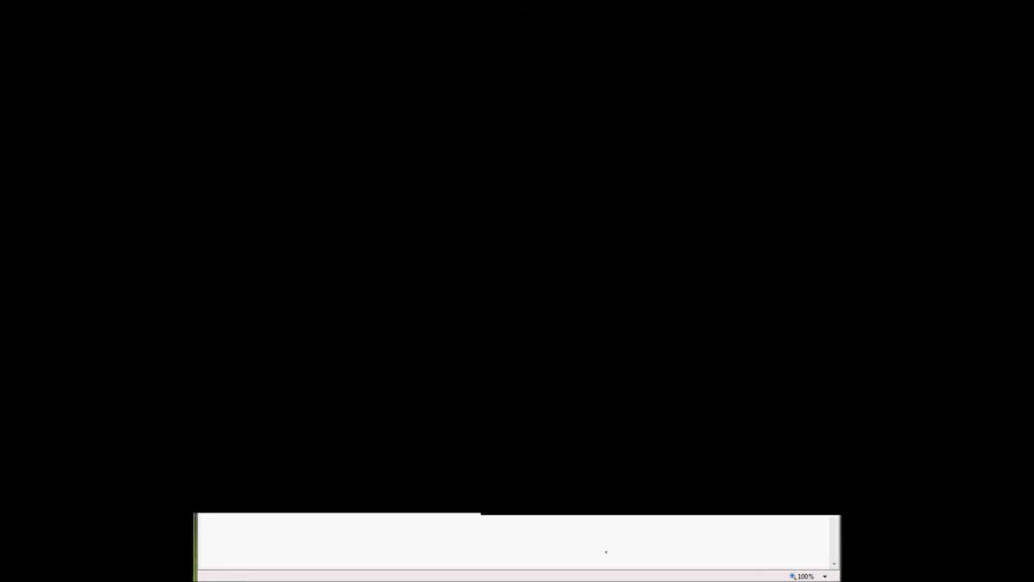
click(250, 94)
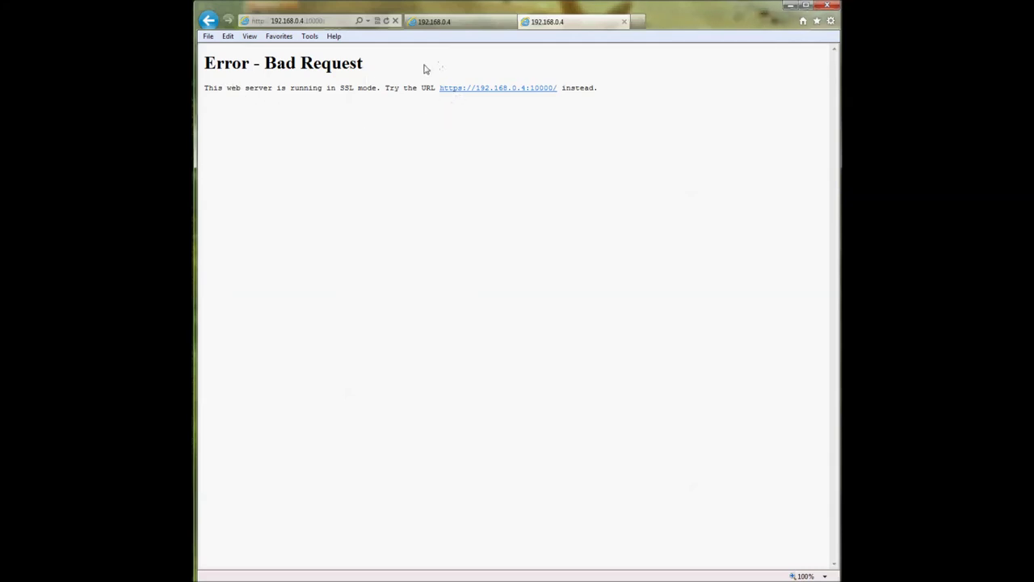
drag(340, 90, 353, 91)
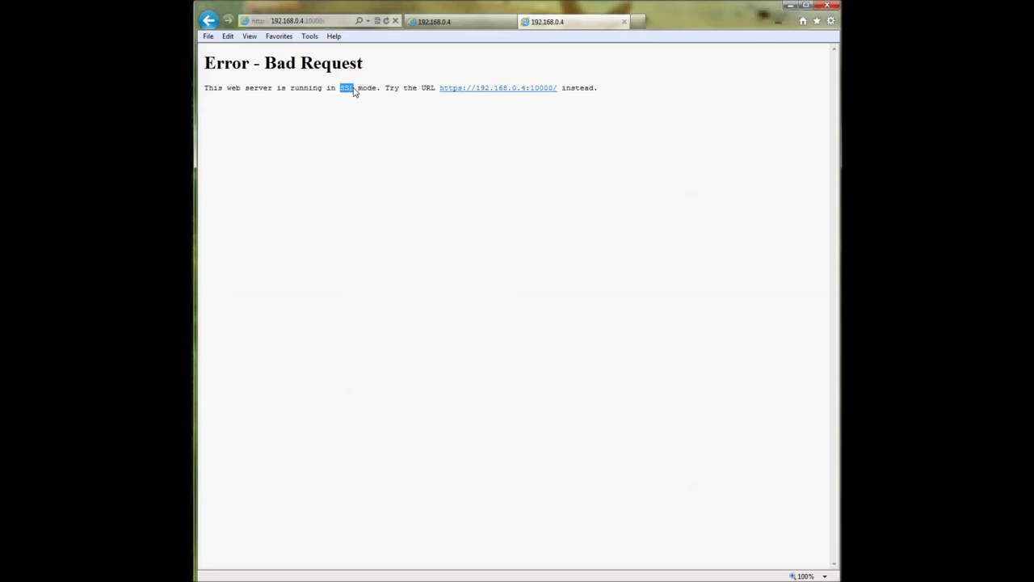
click(354, 97)
click(264, 22)
text(s)
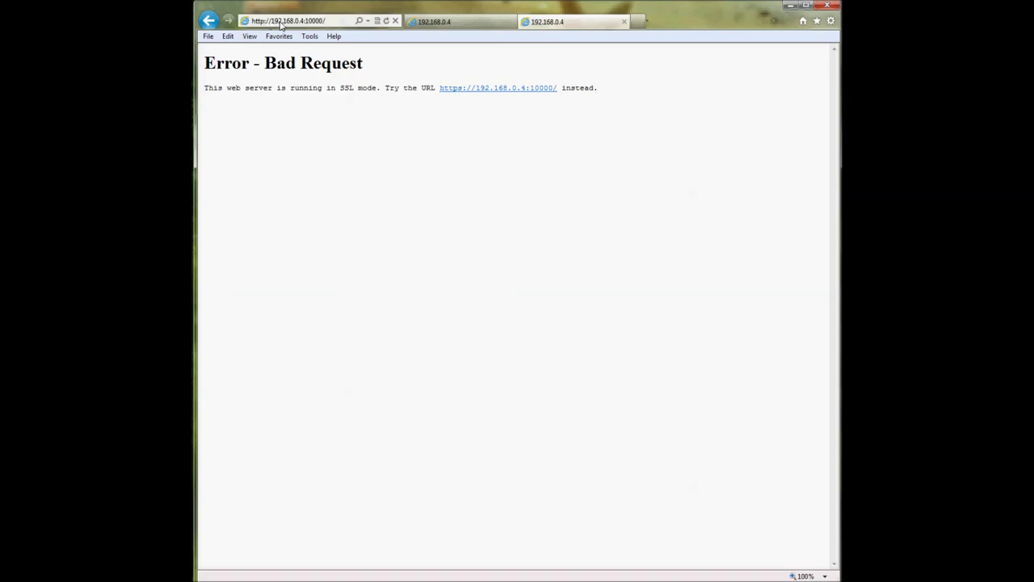
click(306, 21)
click(304, 20)
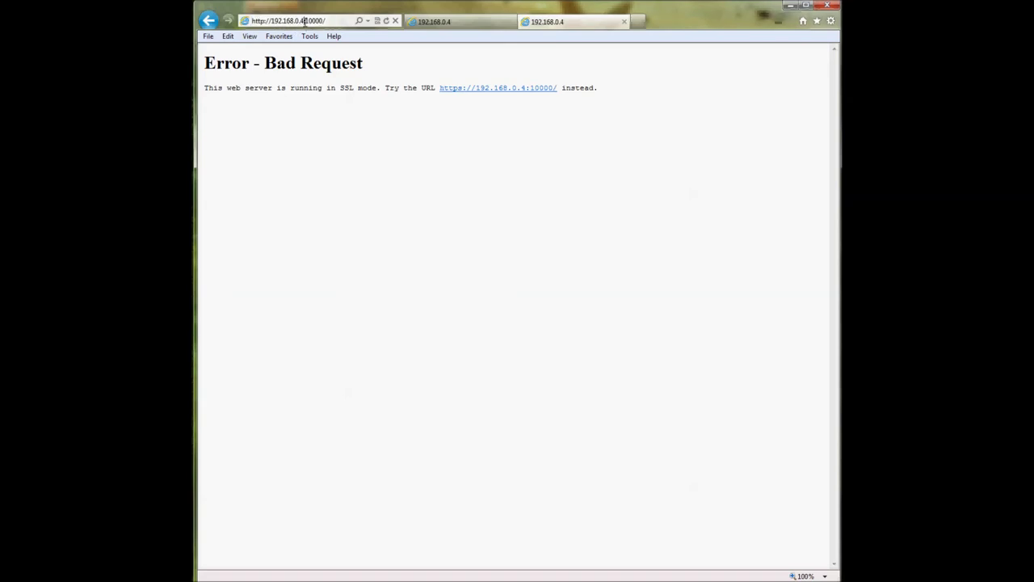
drag(305, 20, 325, 21)
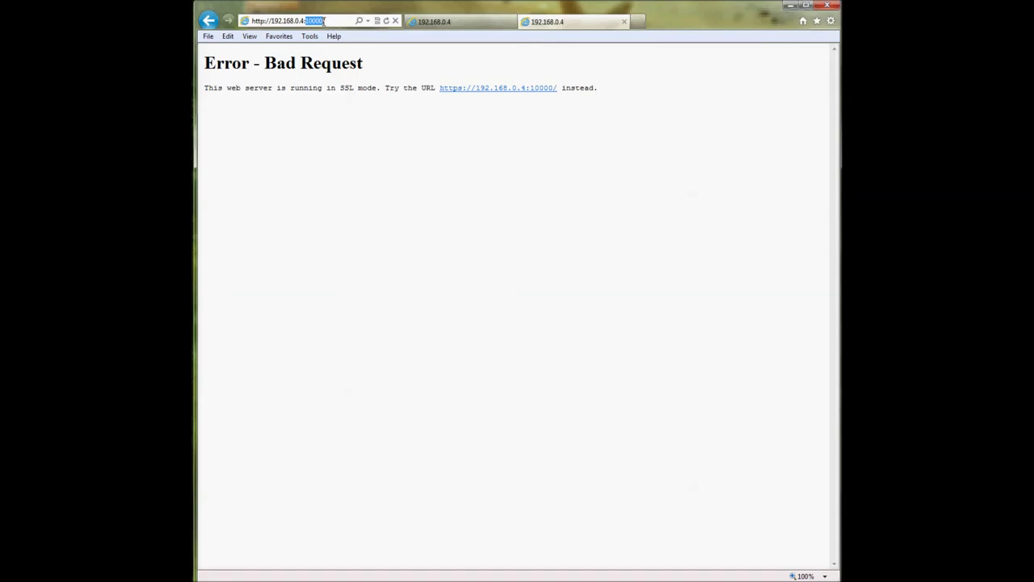
click(396, 71)
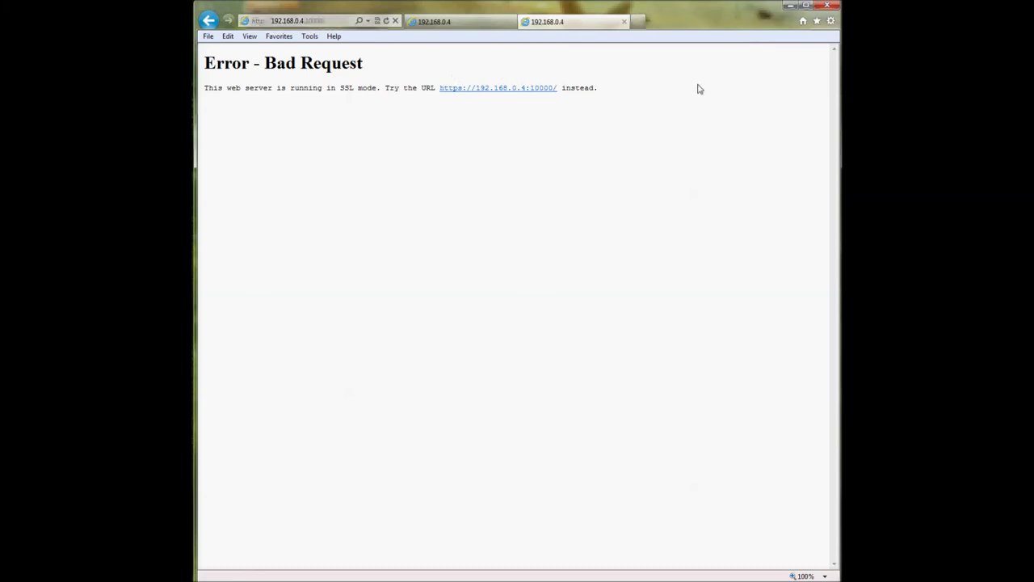
click(508, 89)
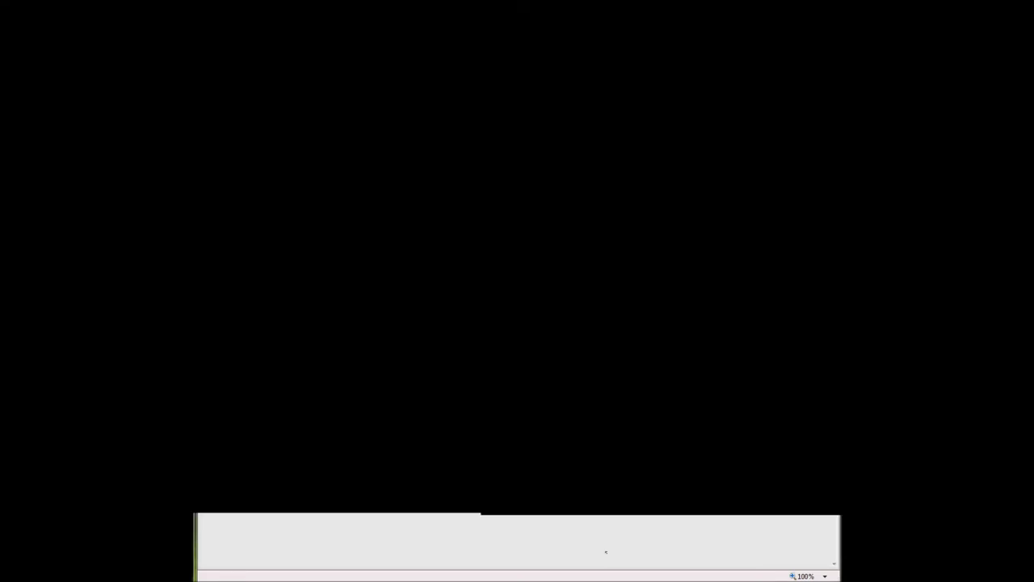
click(269, 75)
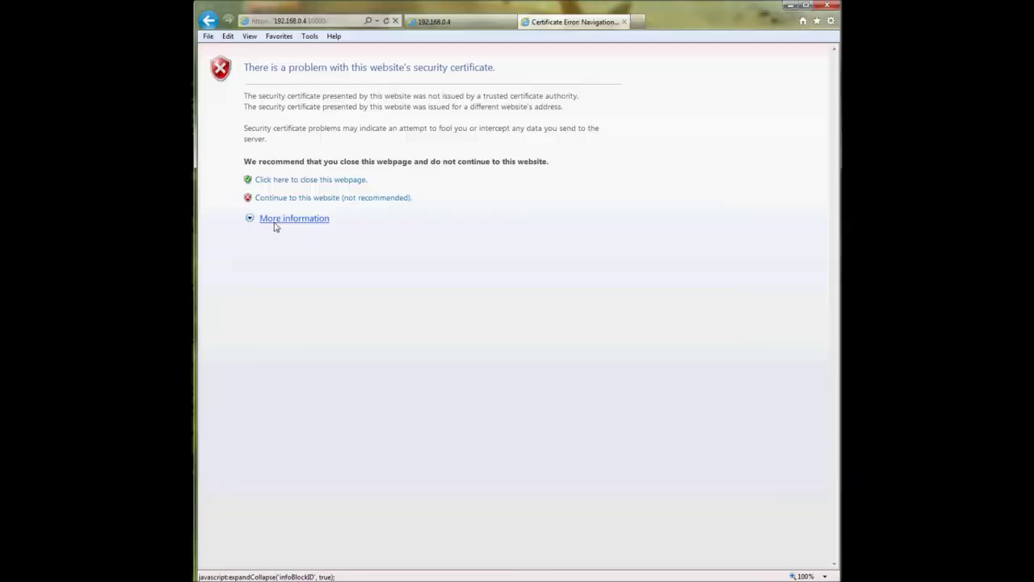
- Continue past the certificate warning and review the certificate's certification path
click(275, 226)
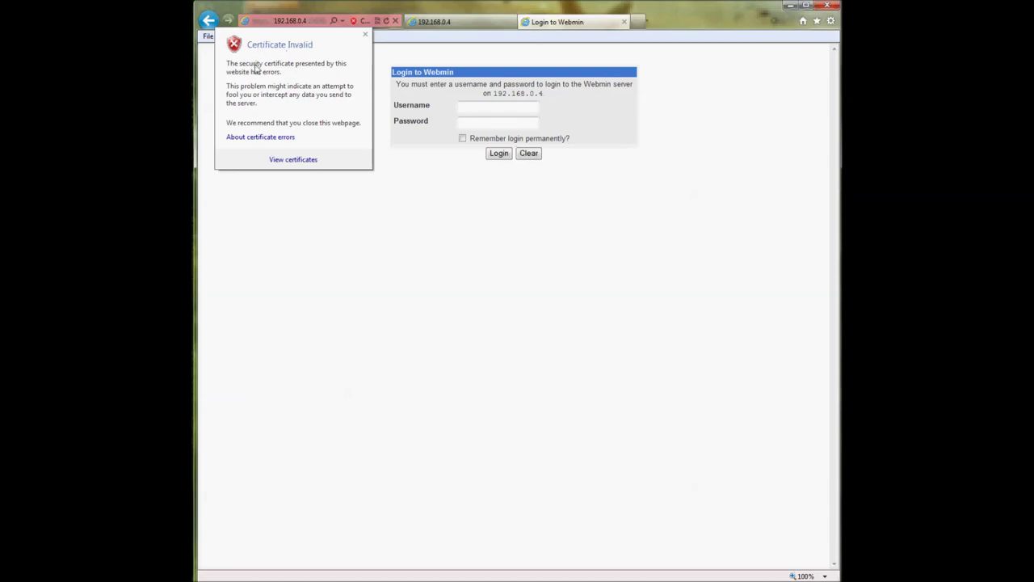
click(302, 161)
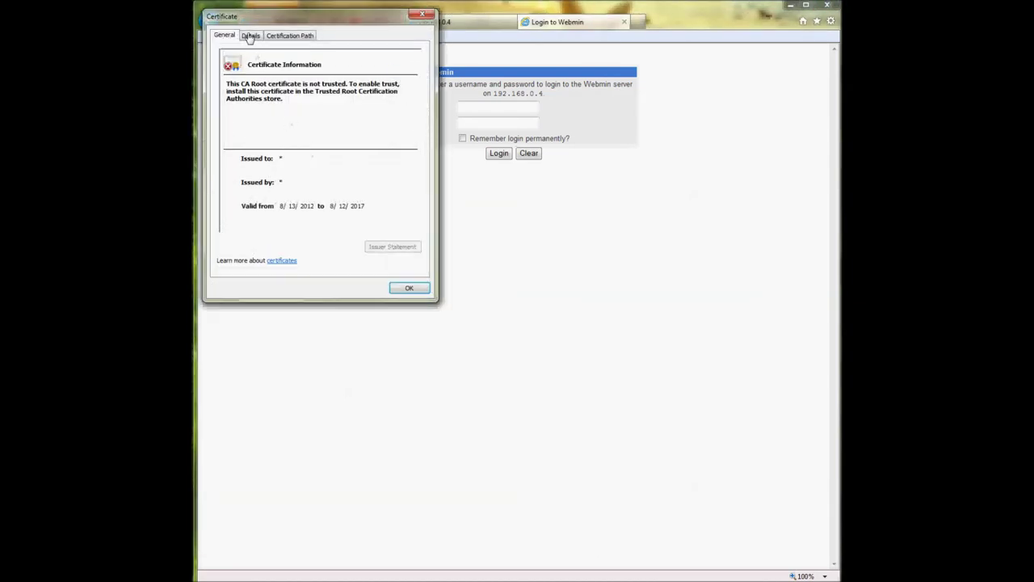
click(282, 36)
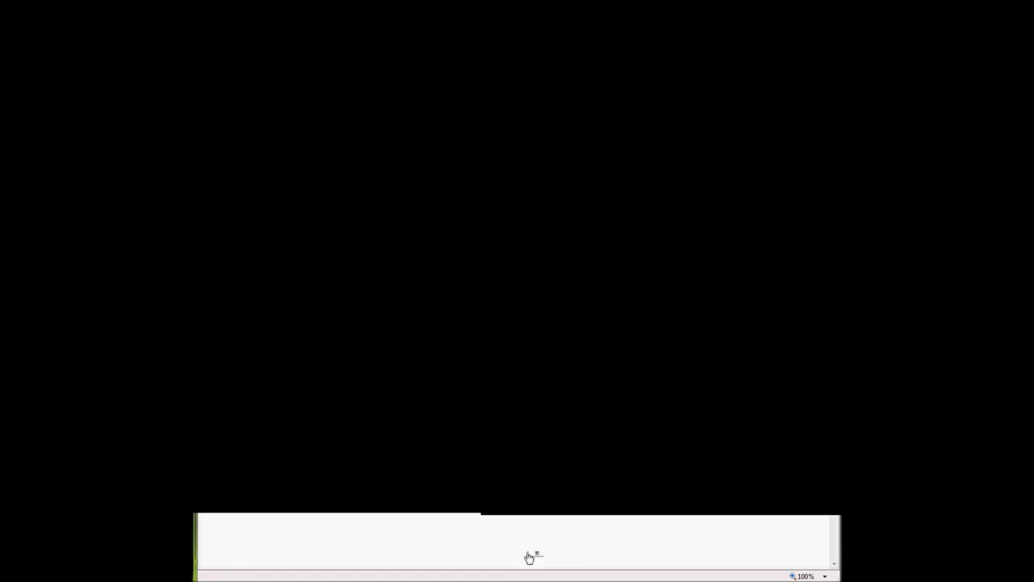
click(410, 290)
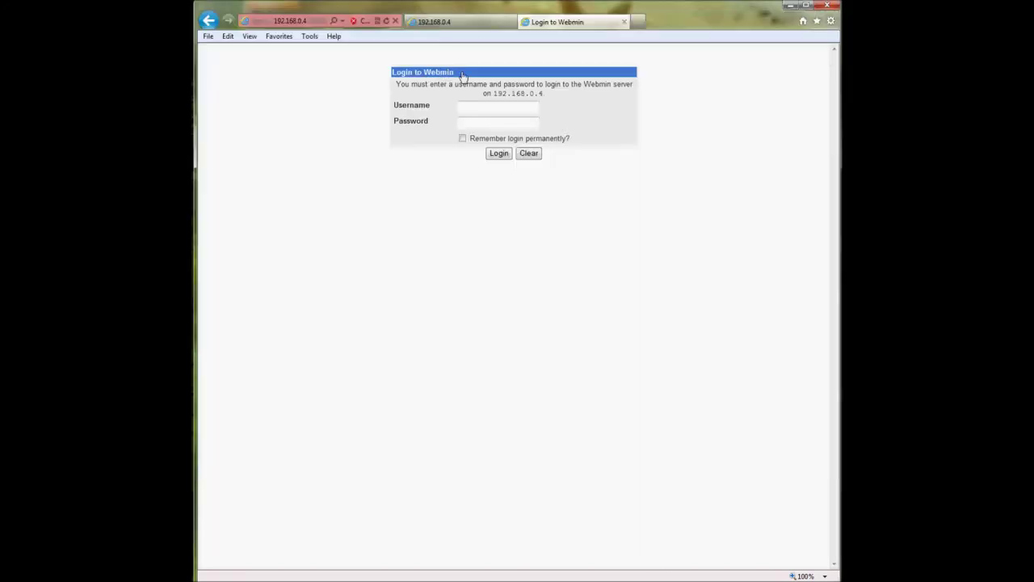
- Log in to Webmin with the account username and the pasted account password
drag(463, 75, 424, 80)
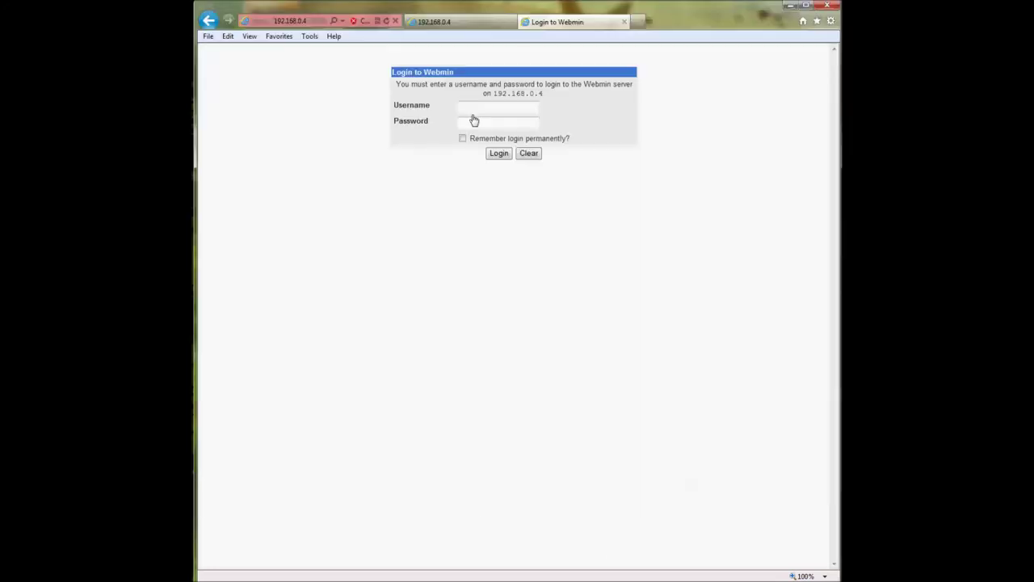
click(473, 111)
text(kylecoots)
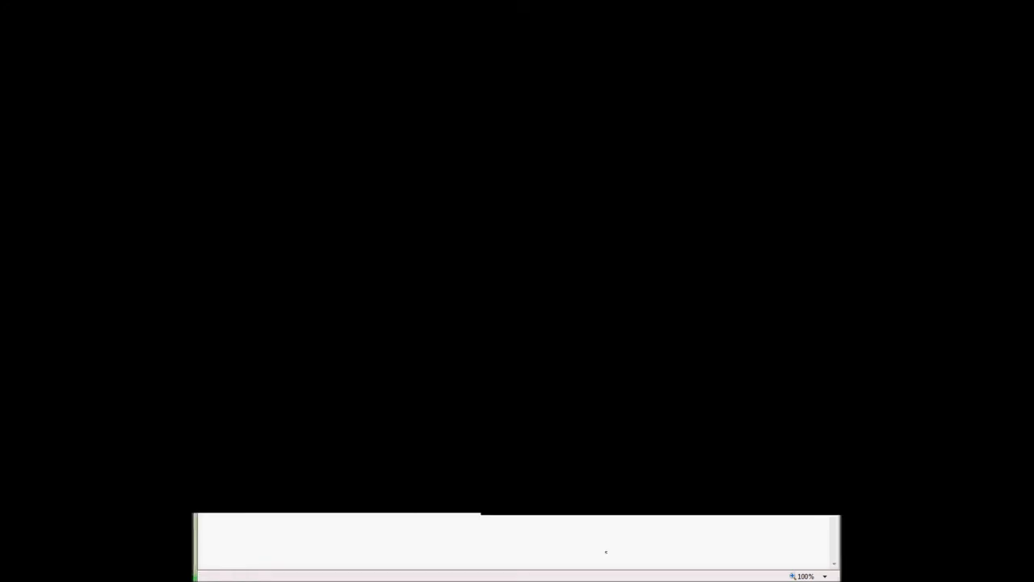
right_click(507, 125)
click(525, 175)
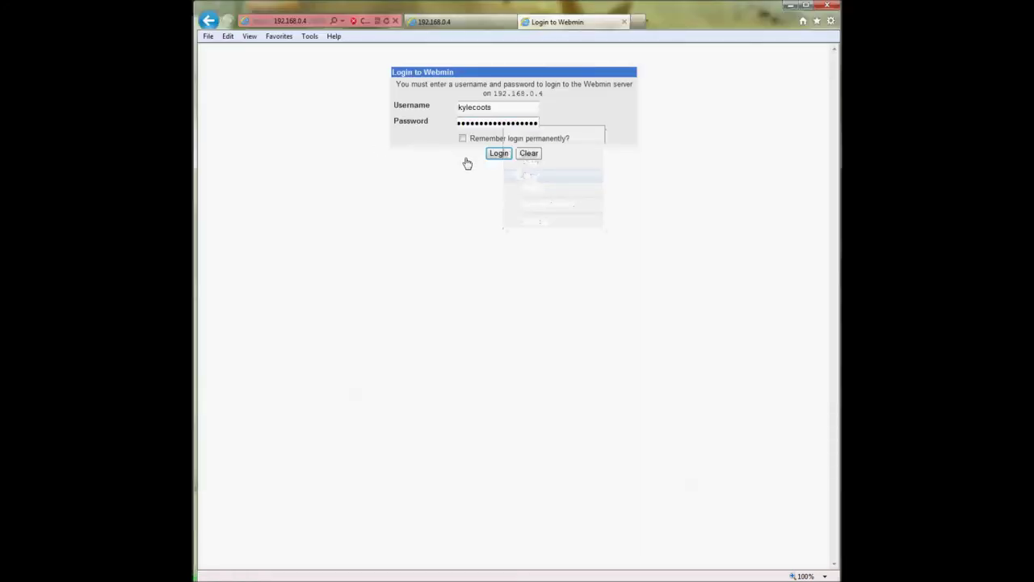
click(499, 157)
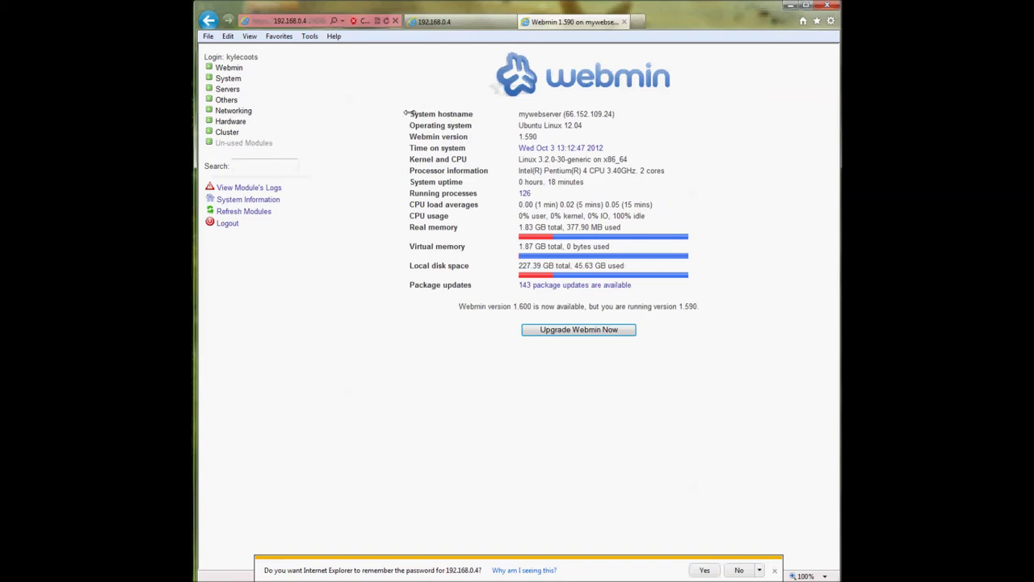
- Review the system information and Webmin 1.600 update notice, and expand the Webmin category
drag(407, 113, 476, 302)
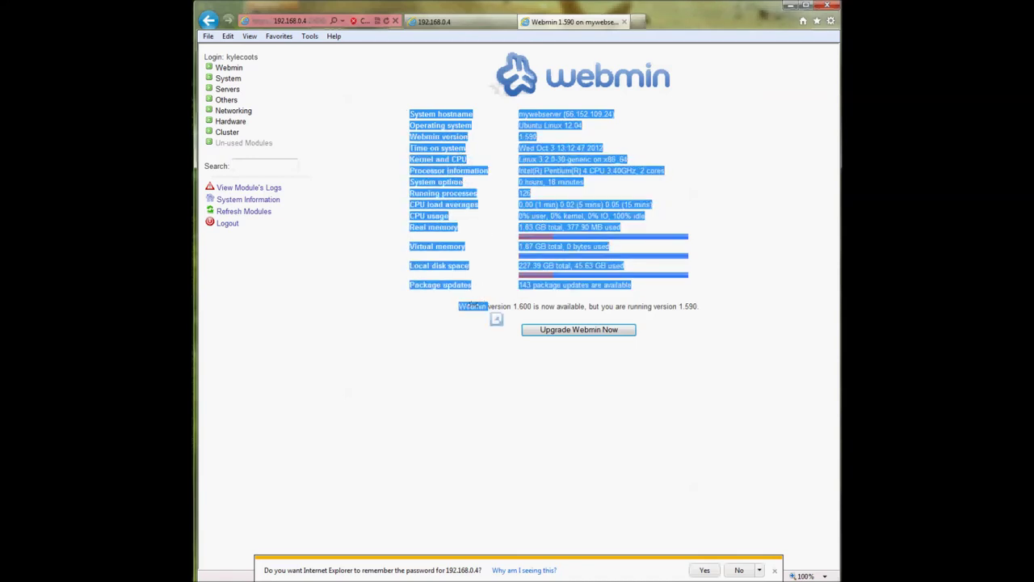
click(372, 293)
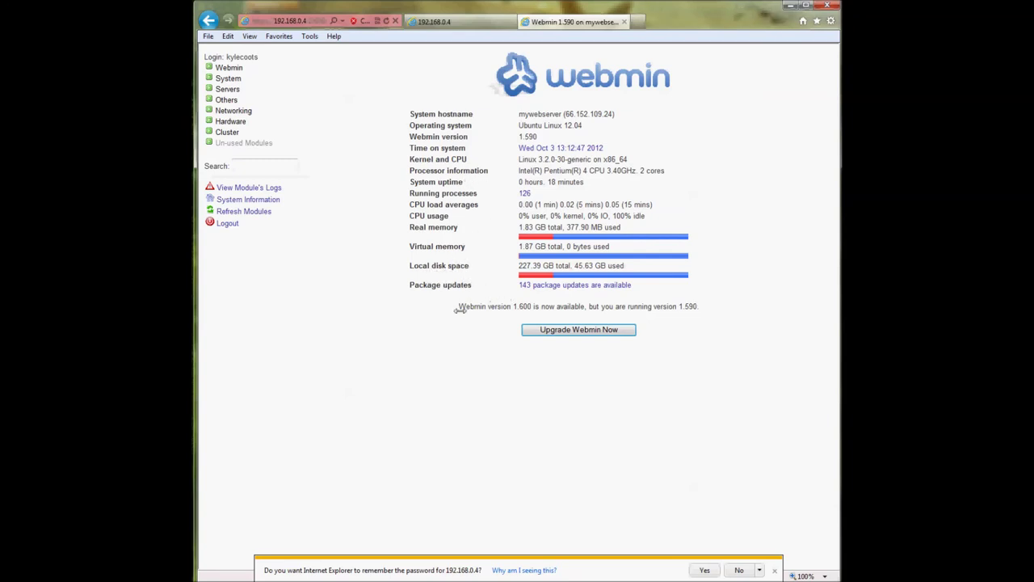
drag(454, 308, 699, 308)
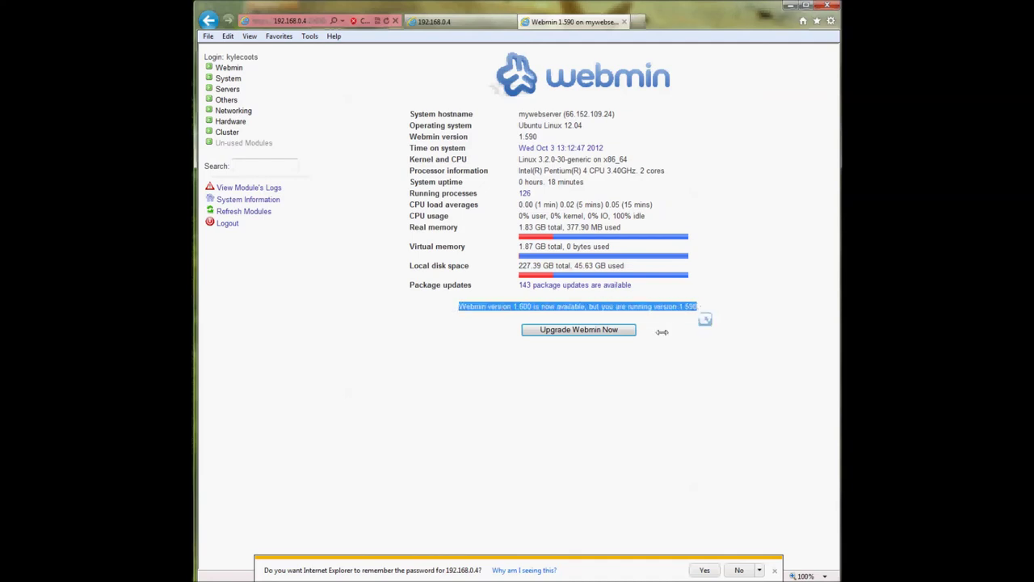
click(647, 347)
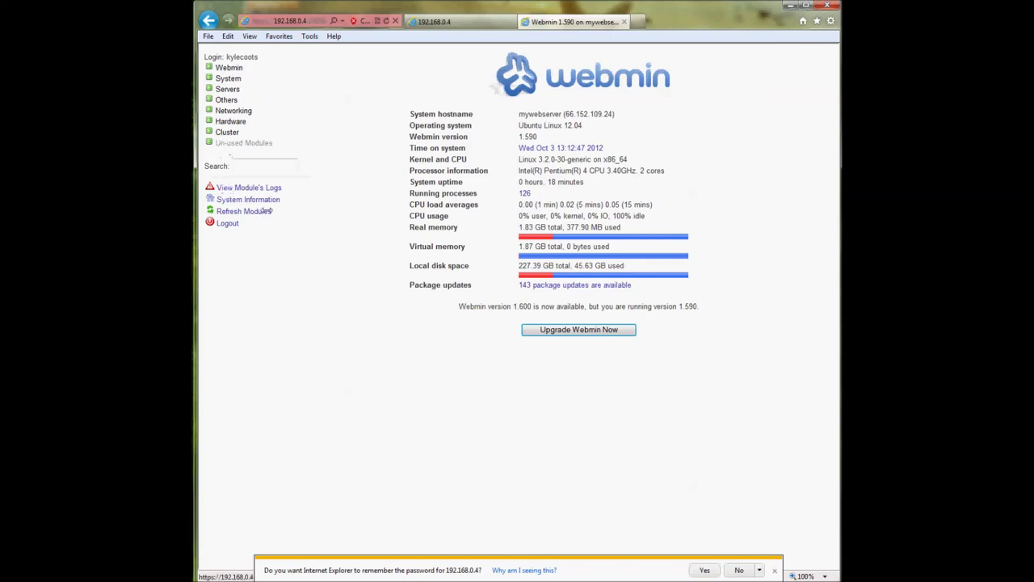
click(253, 199)
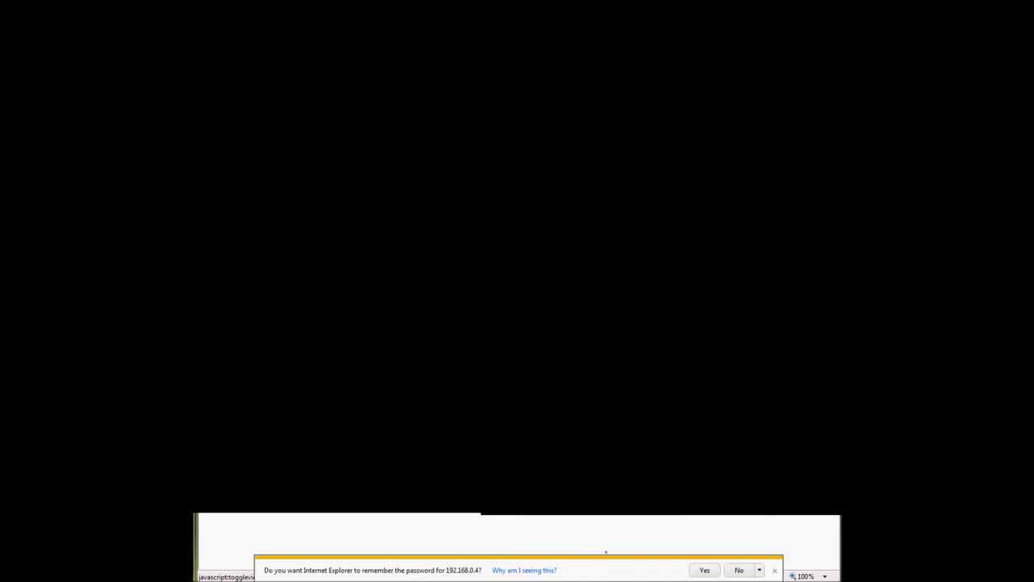
click(228, 67)
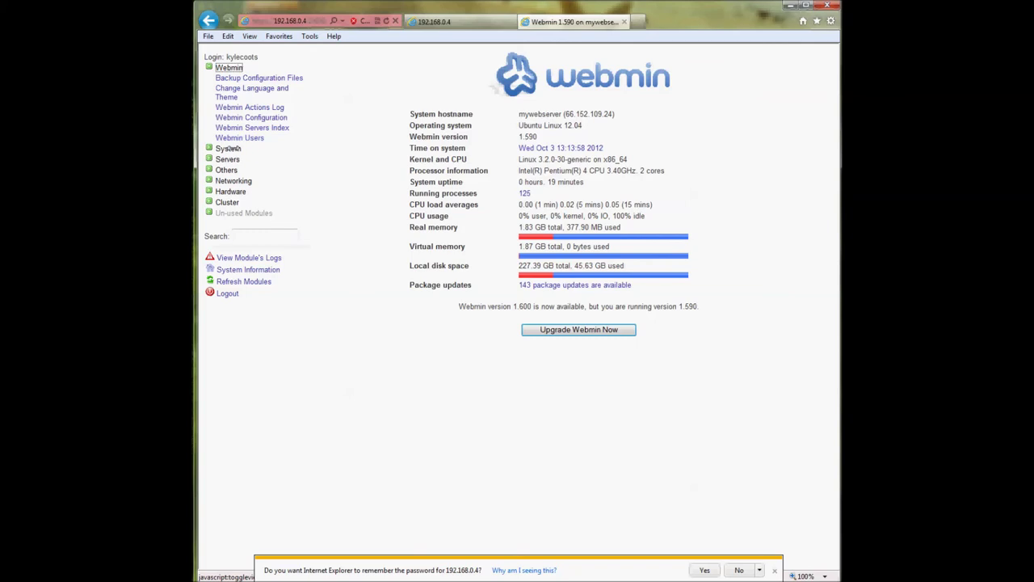
- Expand the System, Servers, Others, Networking, Hardware and Un-used Modules categories to browse them
click(229, 149)
click(228, 320)
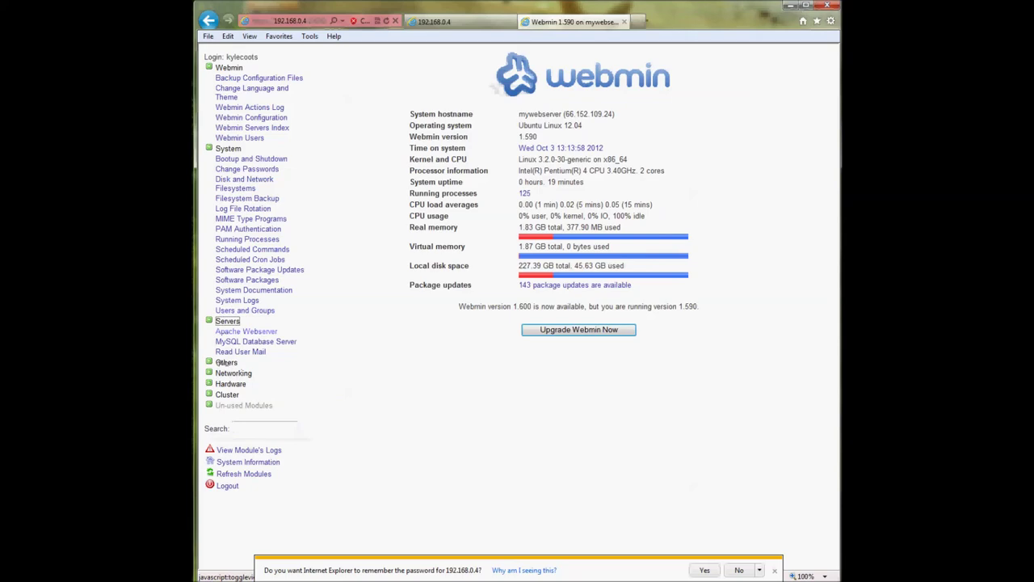
click(226, 362)
click(233, 474)
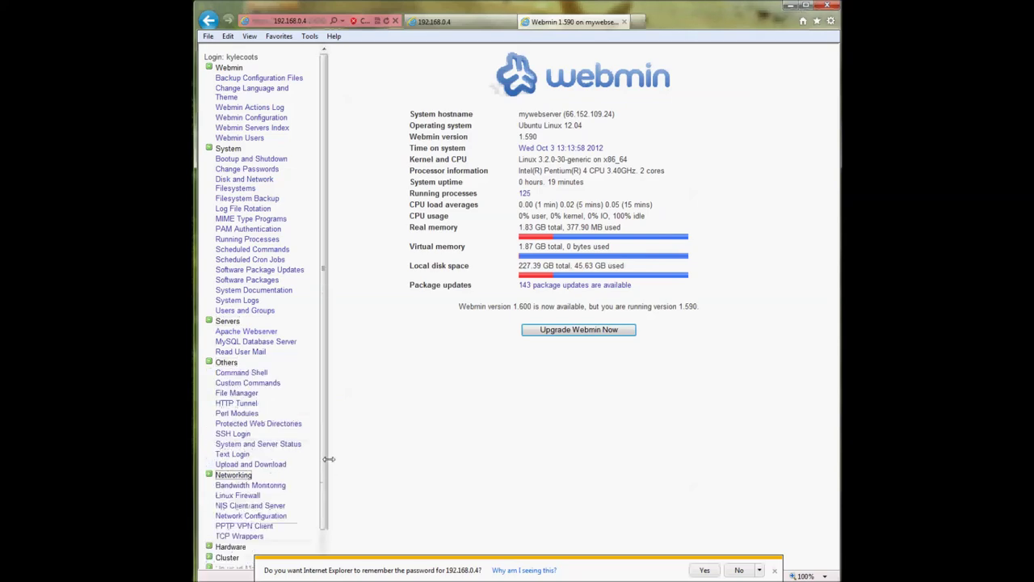
scroll(257, 448, down, 2)
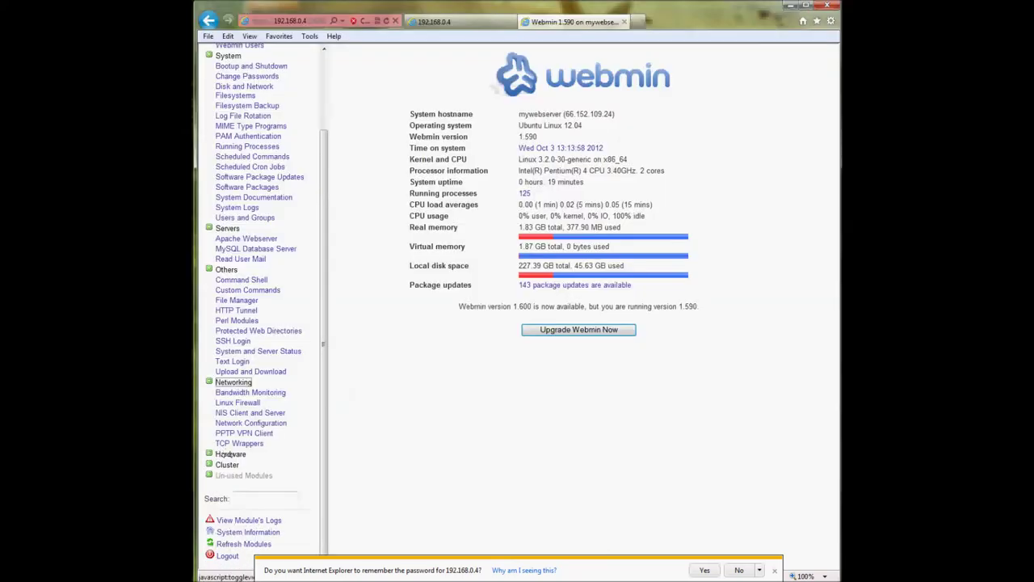
click(230, 453)
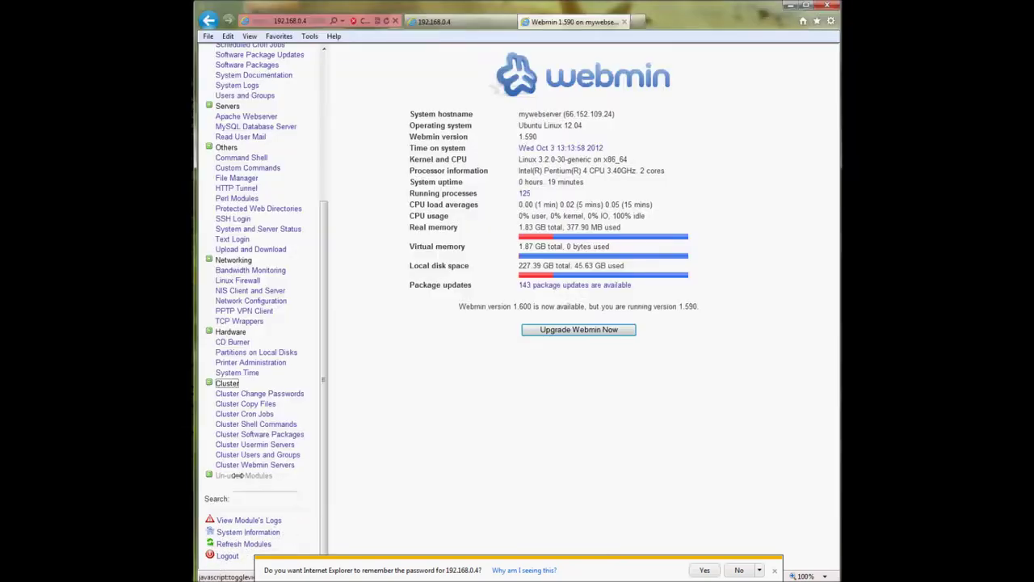
click(230, 477)
scroll(256, 404, down, 10)
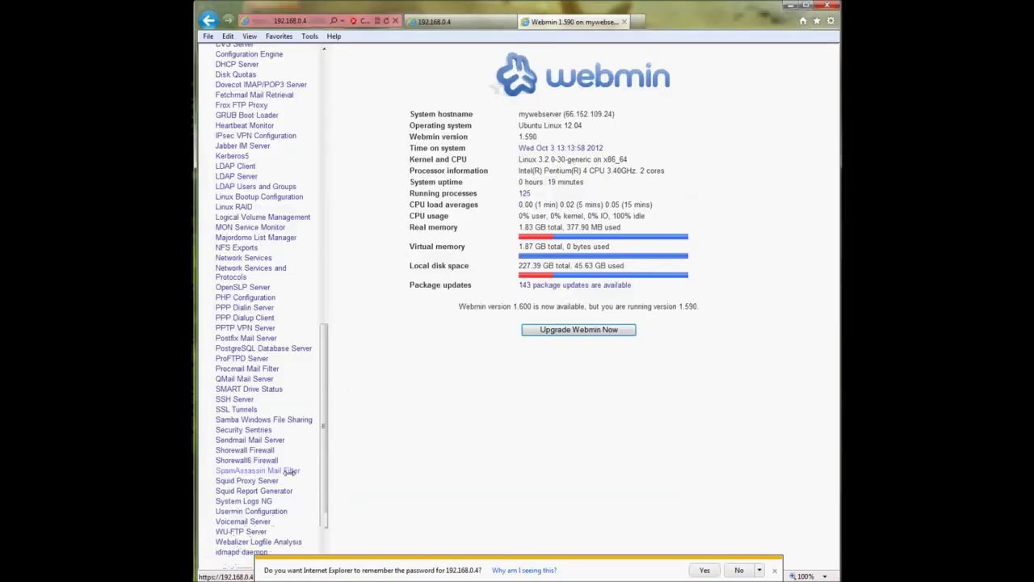
scroll(290, 474, up, 15)
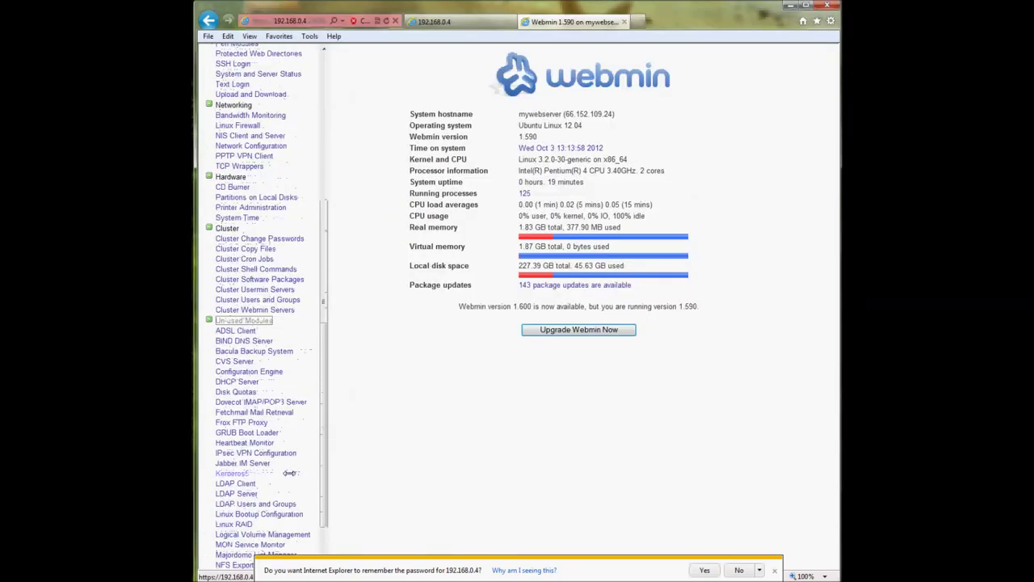
scroll(289, 474, down, 15)
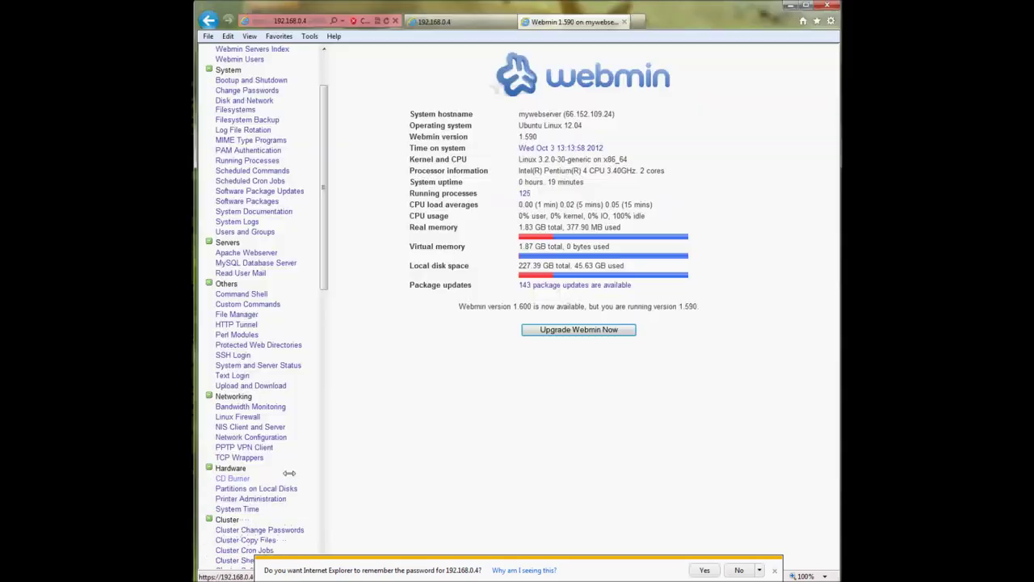
scroll(273, 453, down, 3)
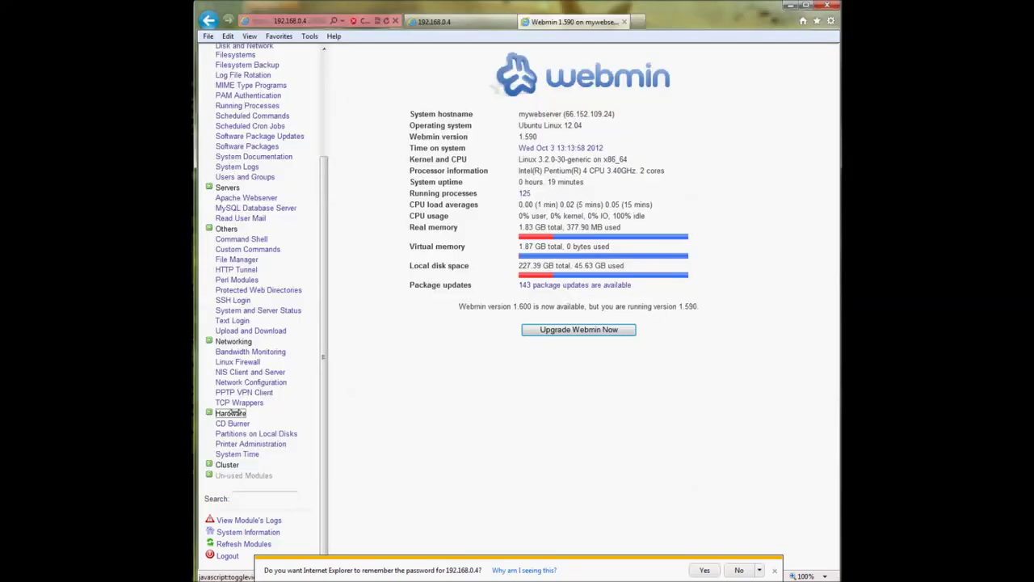
- Collapse all categories, glance at the It Works! page, and leave only Servers expanded
click(233, 412)
click(233, 382)
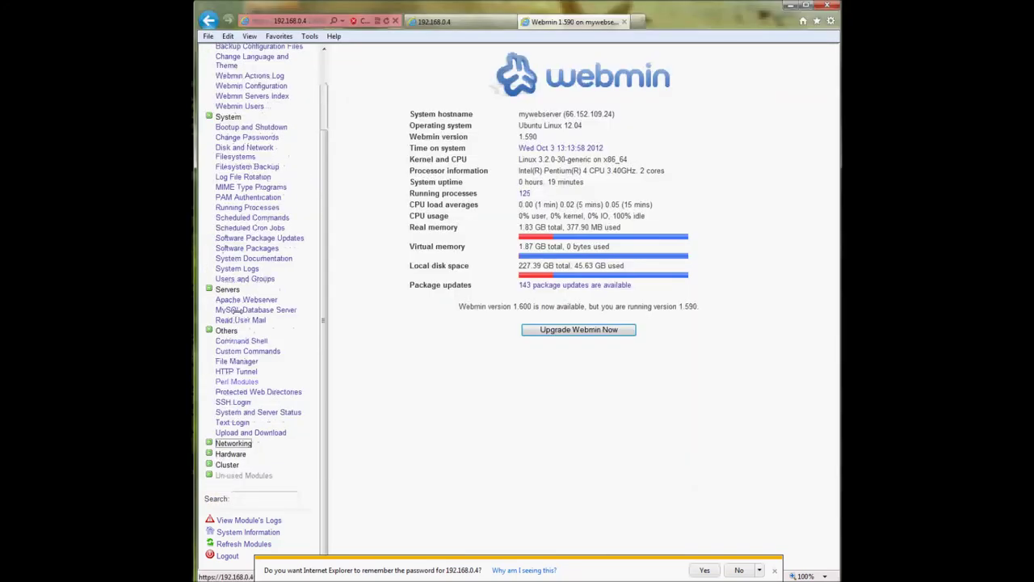
click(229, 329)
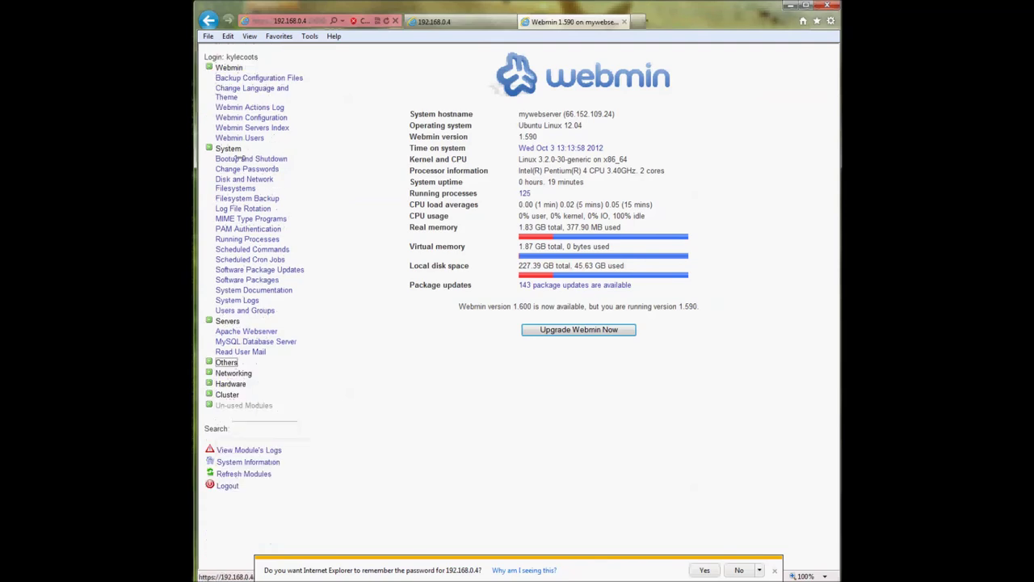
click(229, 68)
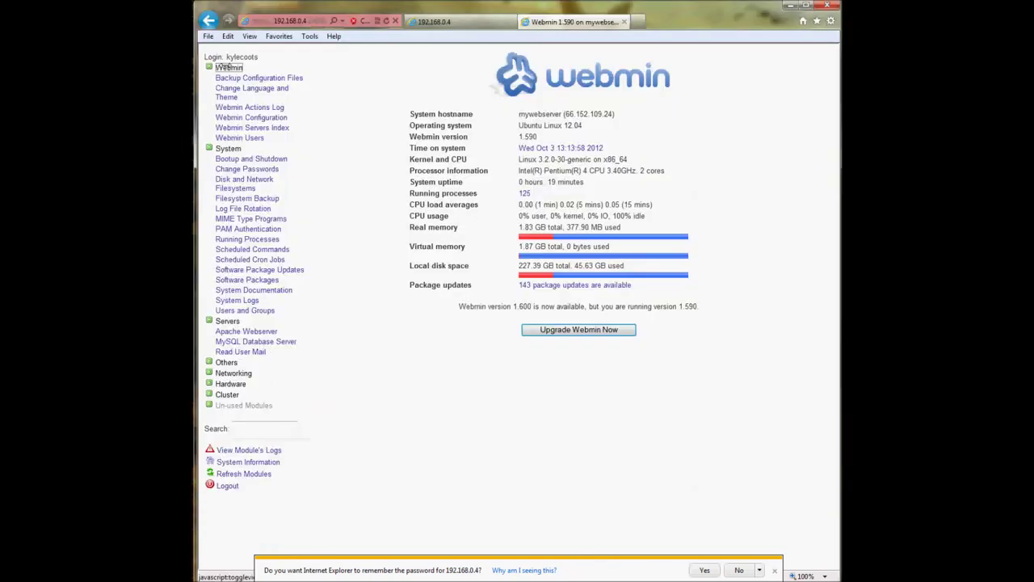
click(227, 78)
click(434, 22)
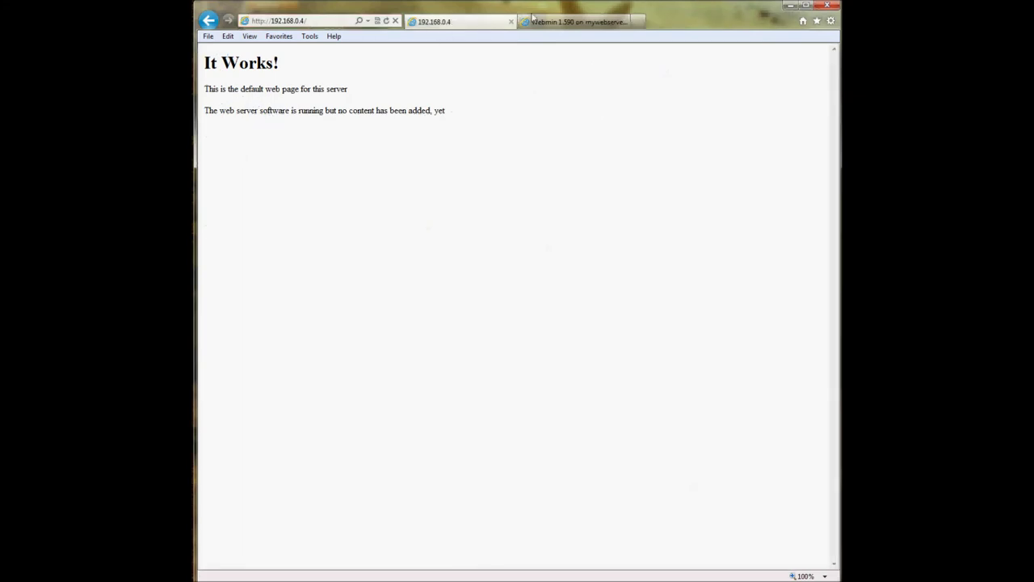
click(533, 19)
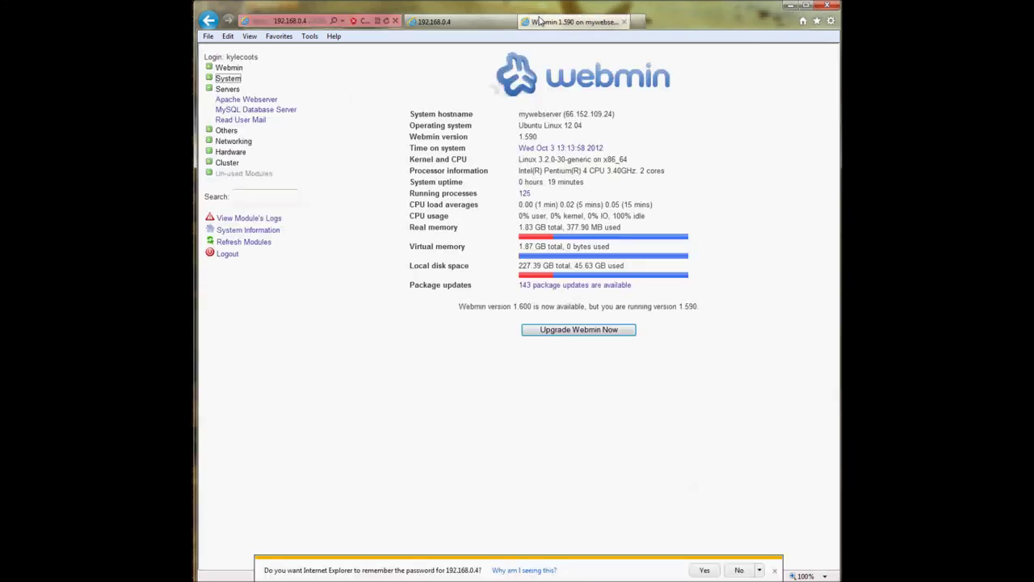
click(227, 90)
click(228, 90)
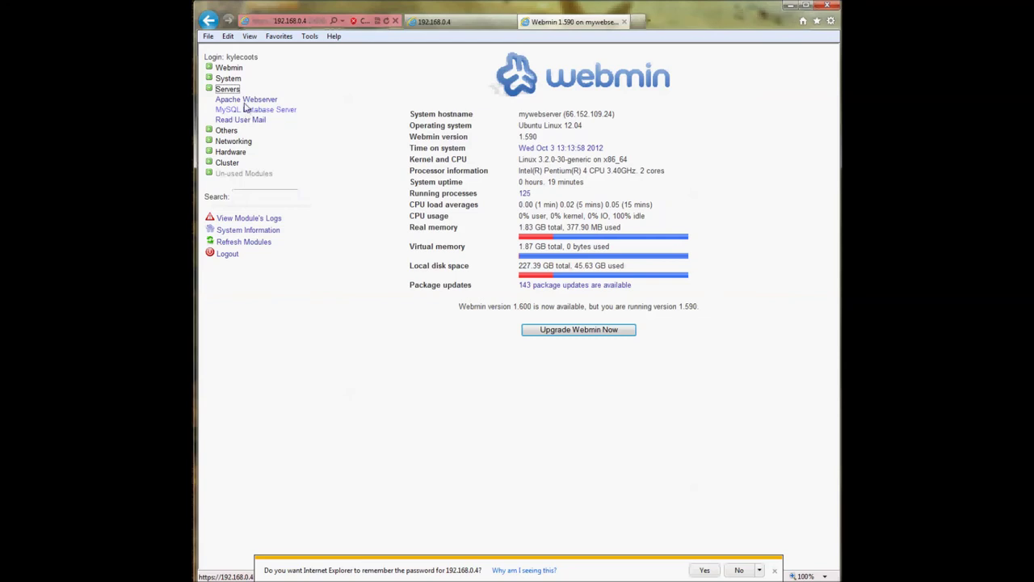
- Open the Apache Webserver module and the name-based port 80 Virtual Server's options
click(246, 100)
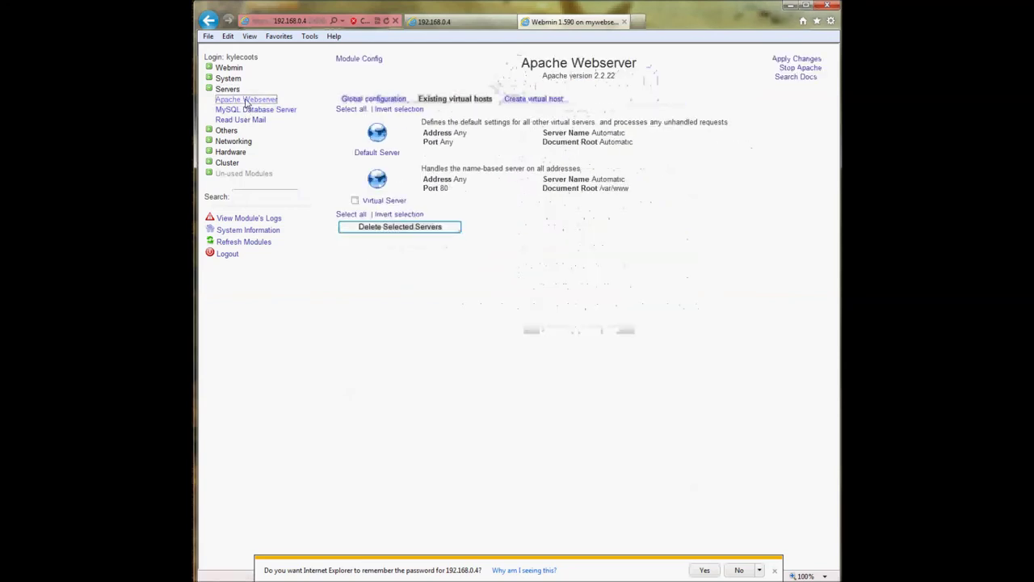
click(436, 23)
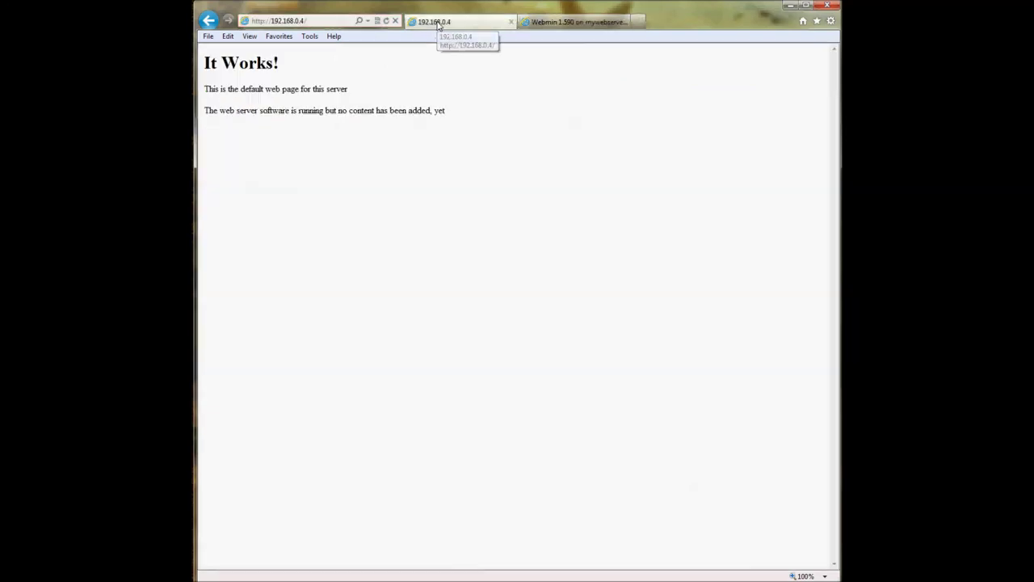
click(551, 23)
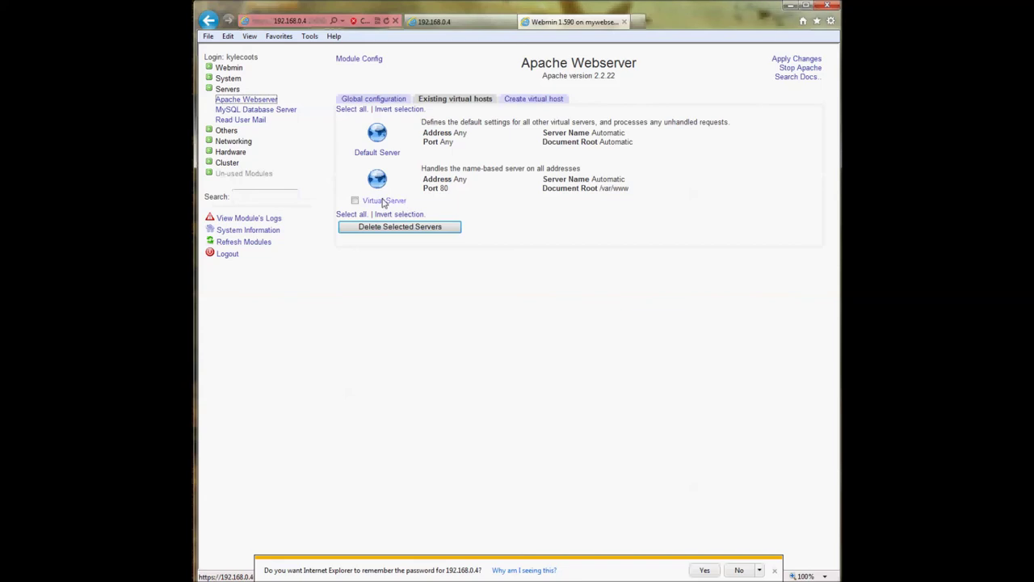
click(383, 201)
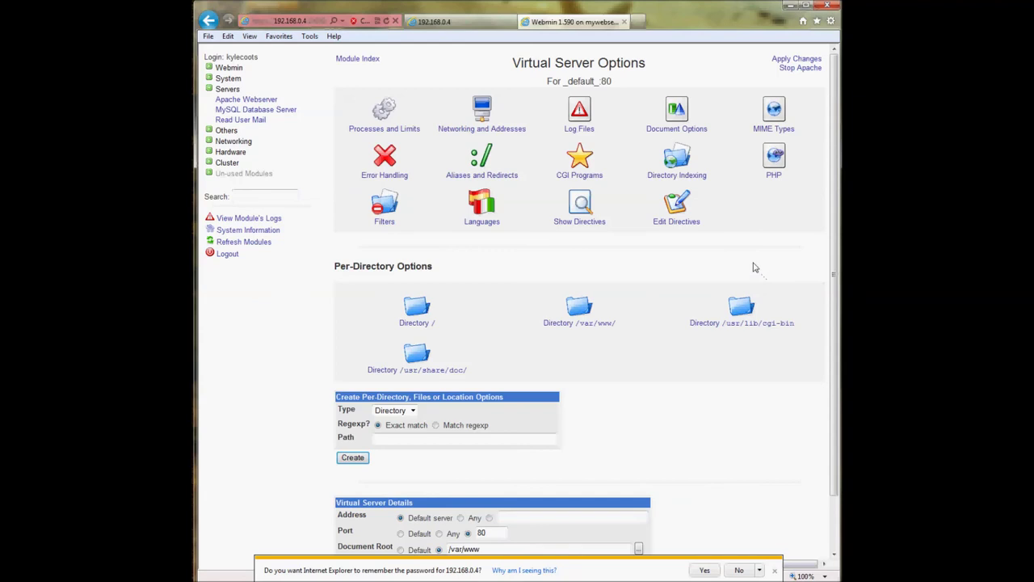
- Review the _default_ 80 server options, decline IE's password saving, and return to the hosts list
click(453, 24)
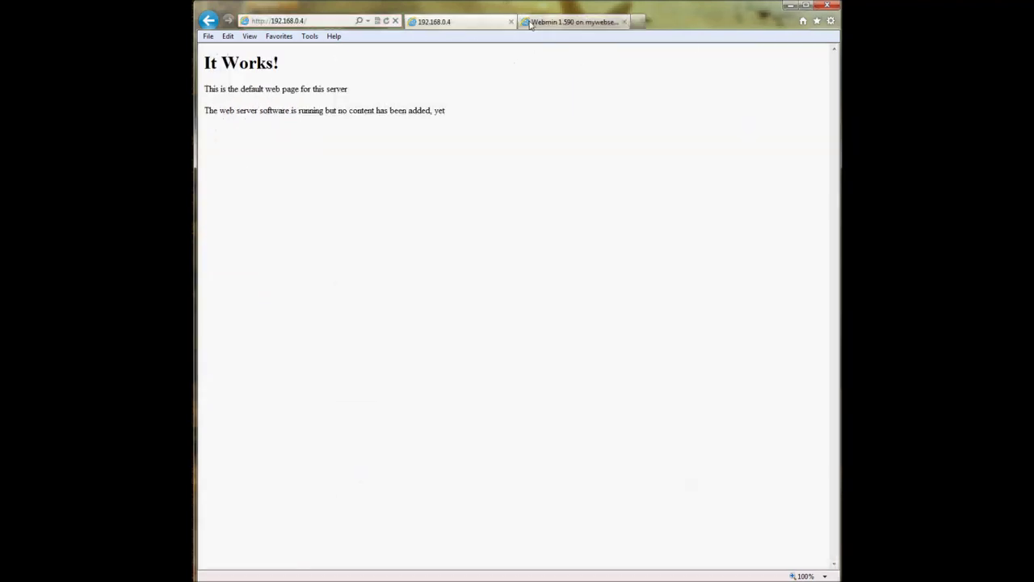
click(529, 22)
scroll(642, 277, down, 1)
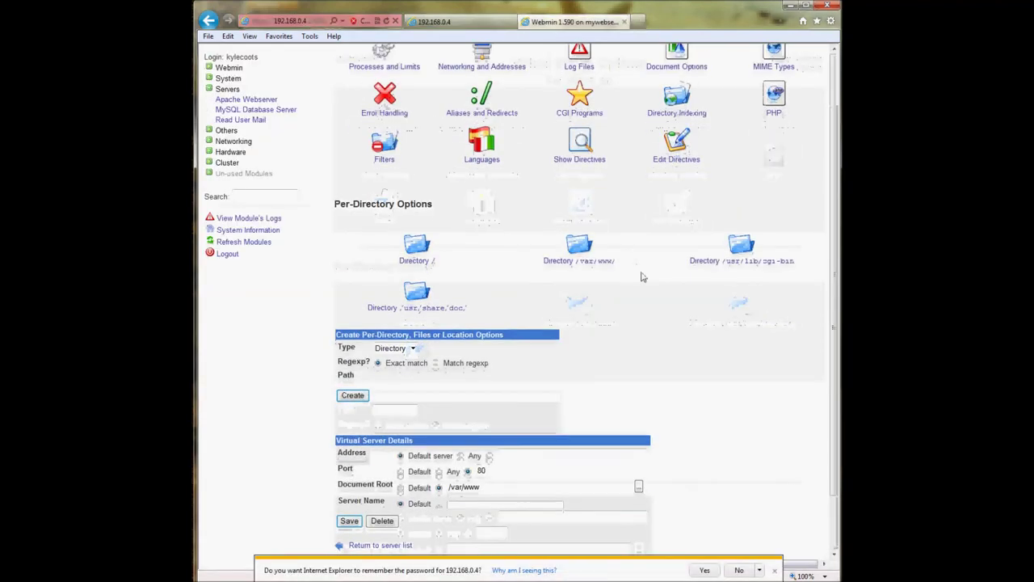
scroll(642, 277, up, 1)
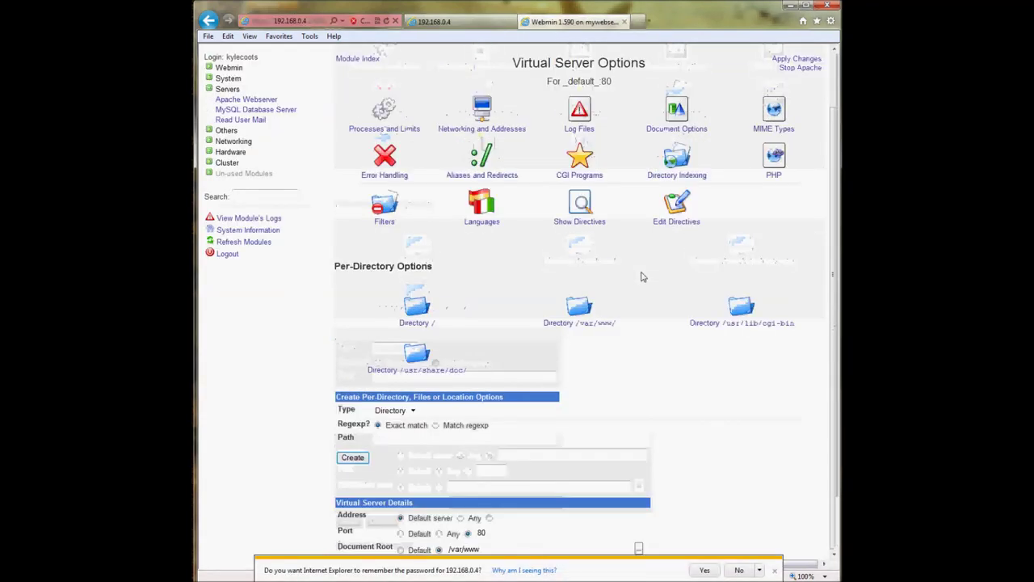
click(240, 101)
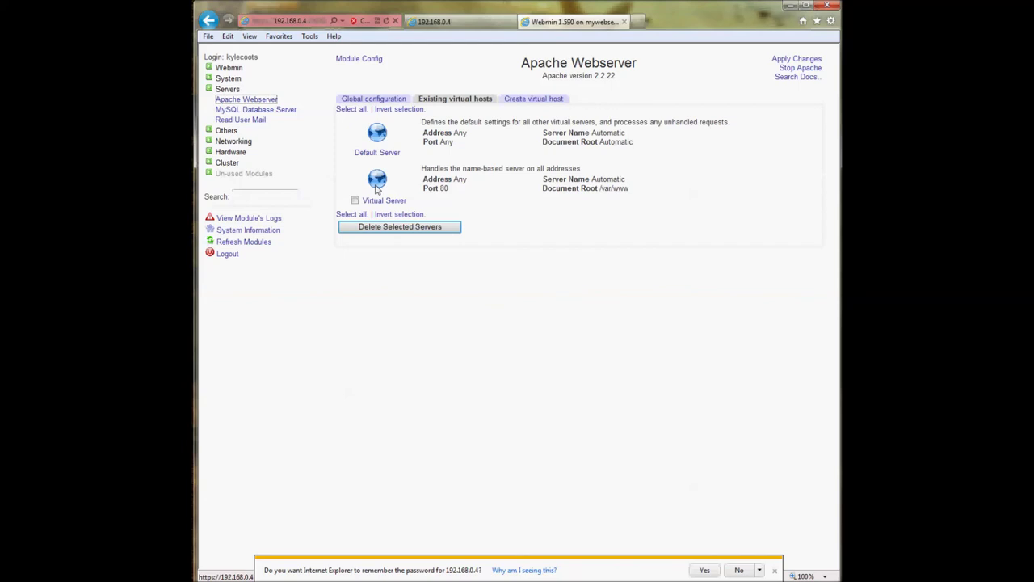
click(376, 181)
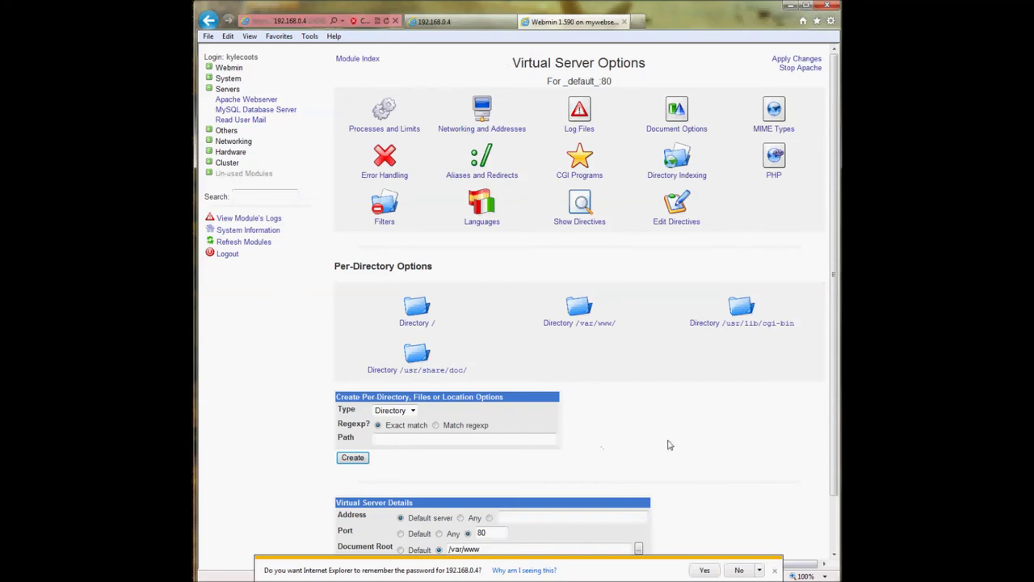
scroll(668, 444, down, 1)
click(750, 570)
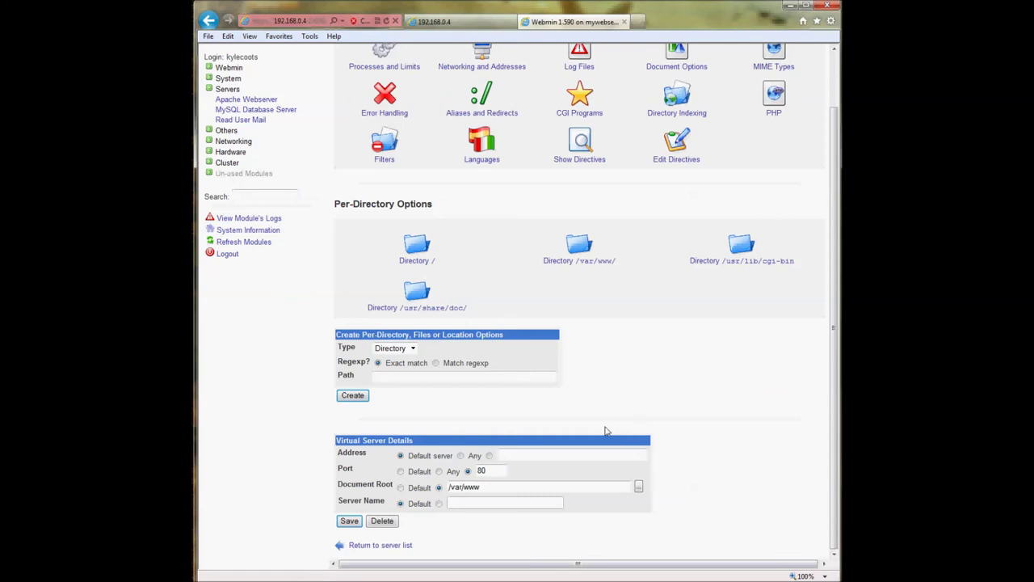
scroll(606, 431, up, 1)
click(247, 99)
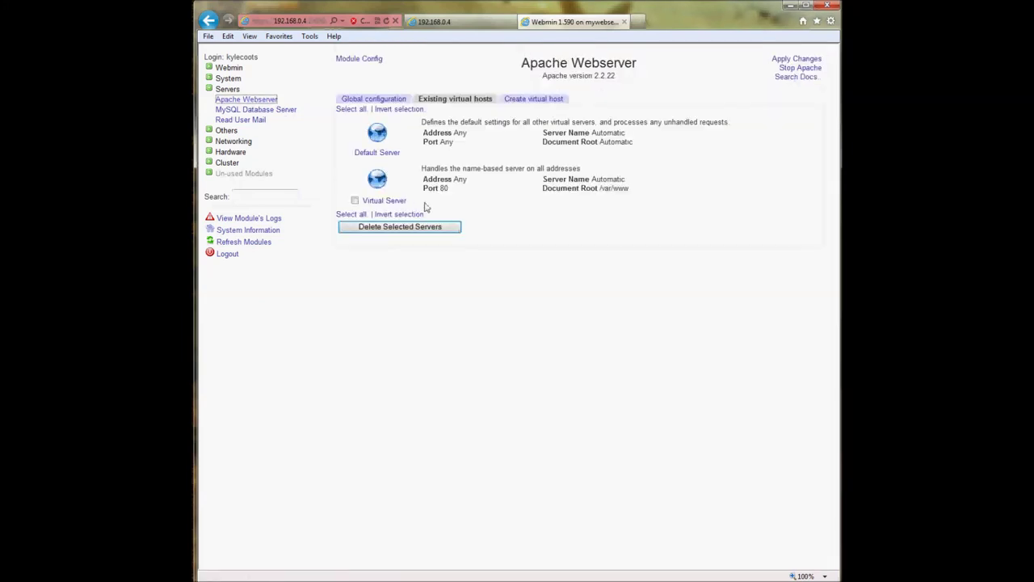
- Inspect the second server's Any address, port 80 and /var/www root, and check the test page
drag(421, 168, 643, 188)
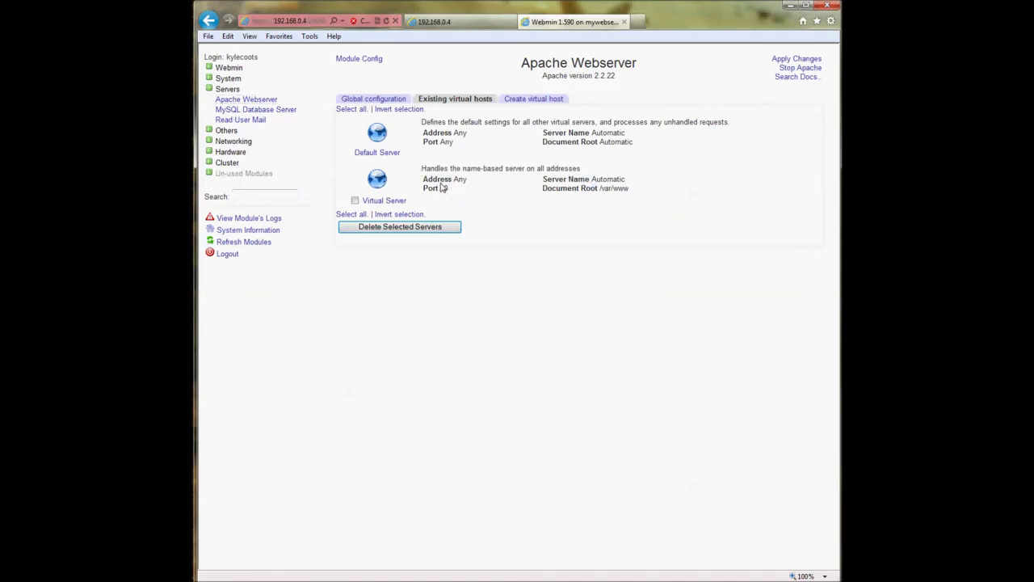
drag(422, 184, 459, 182)
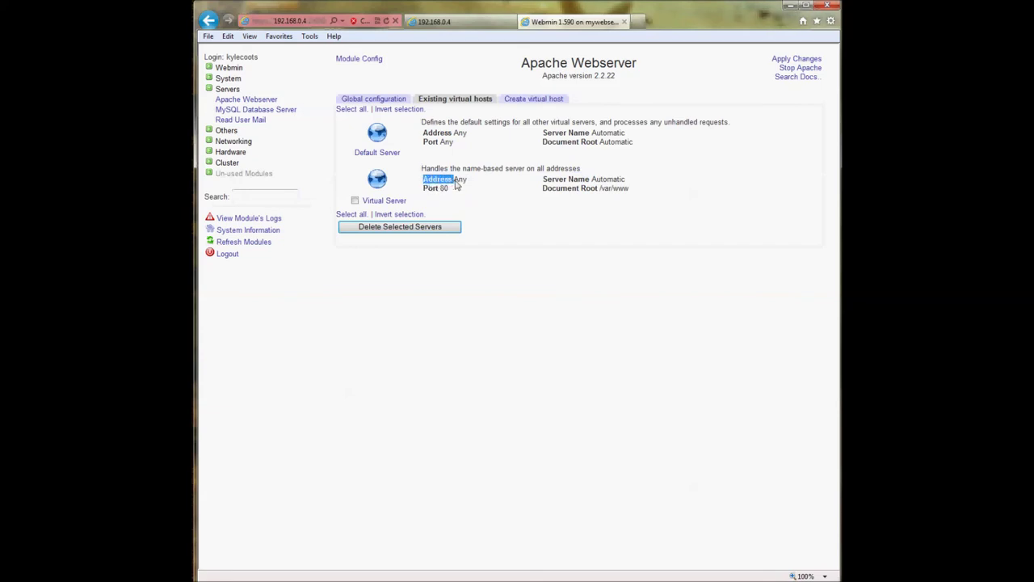
click(456, 184)
drag(437, 191, 450, 194)
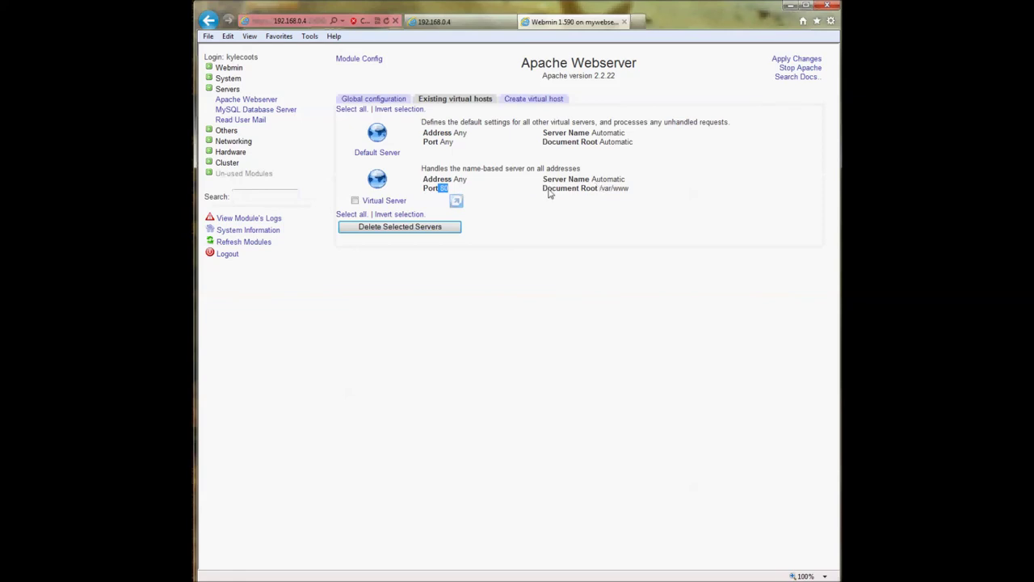
drag(545, 192, 624, 195)
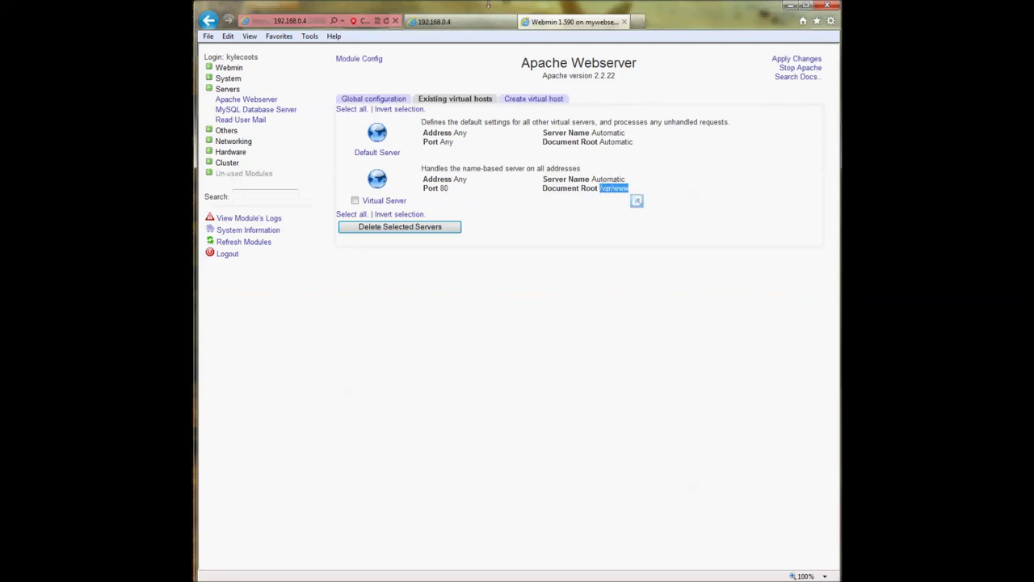
click(462, 27)
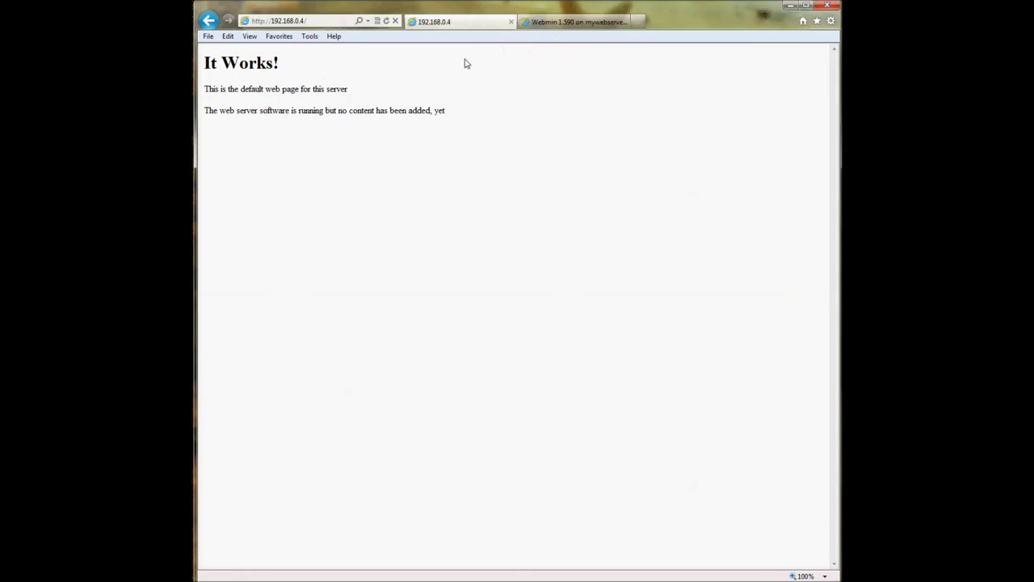
click(540, 23)
click(599, 197)
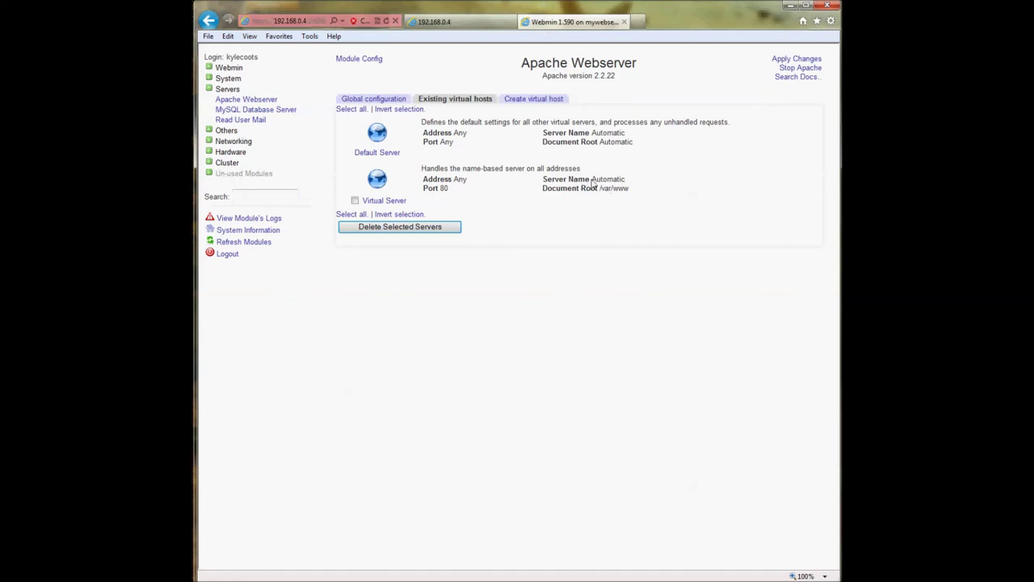
- Check the Automatic server name and Any address, then open the name-based server's options
drag(592, 184, 627, 182)
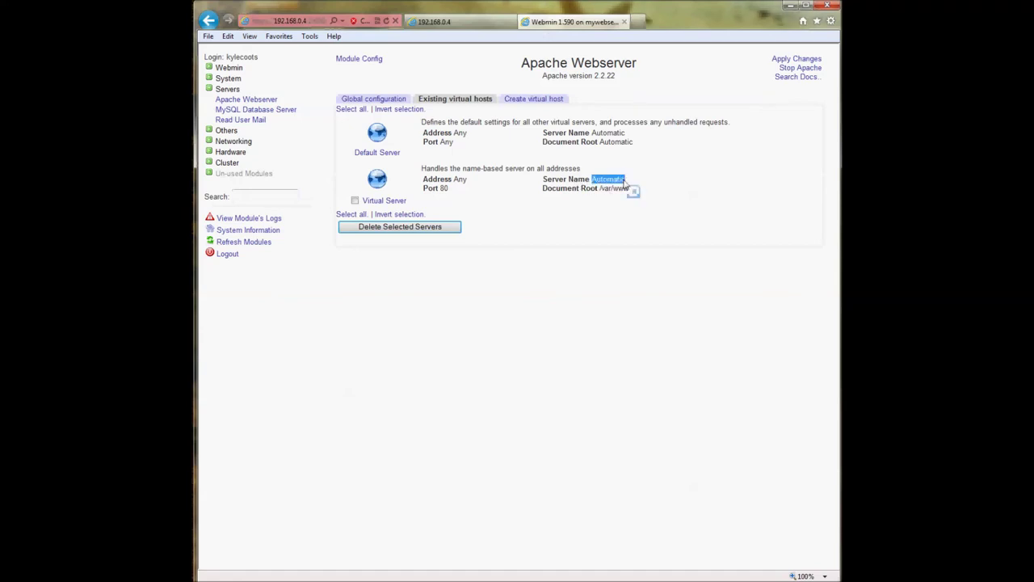
click(460, 182)
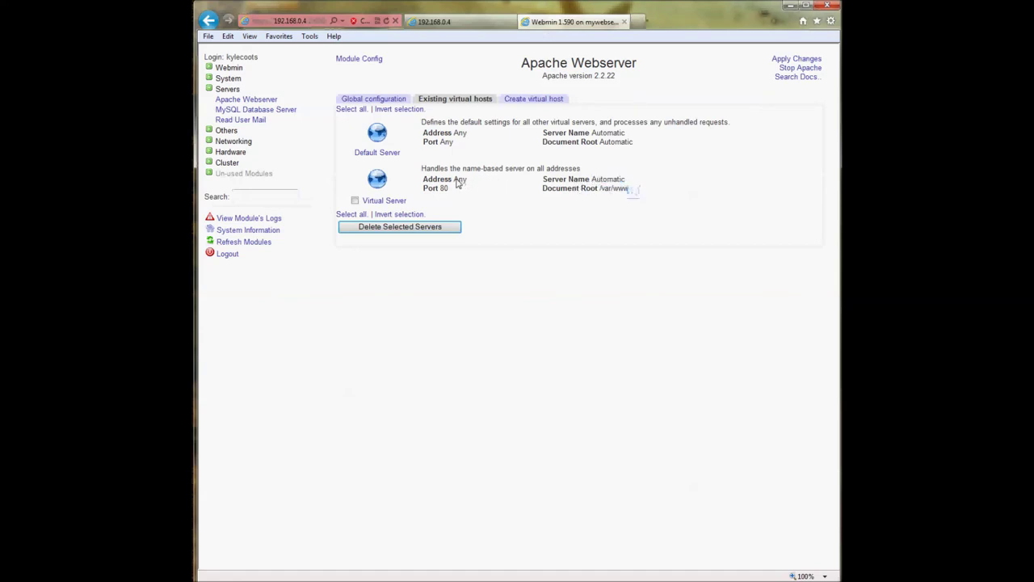
drag(452, 179, 465, 185)
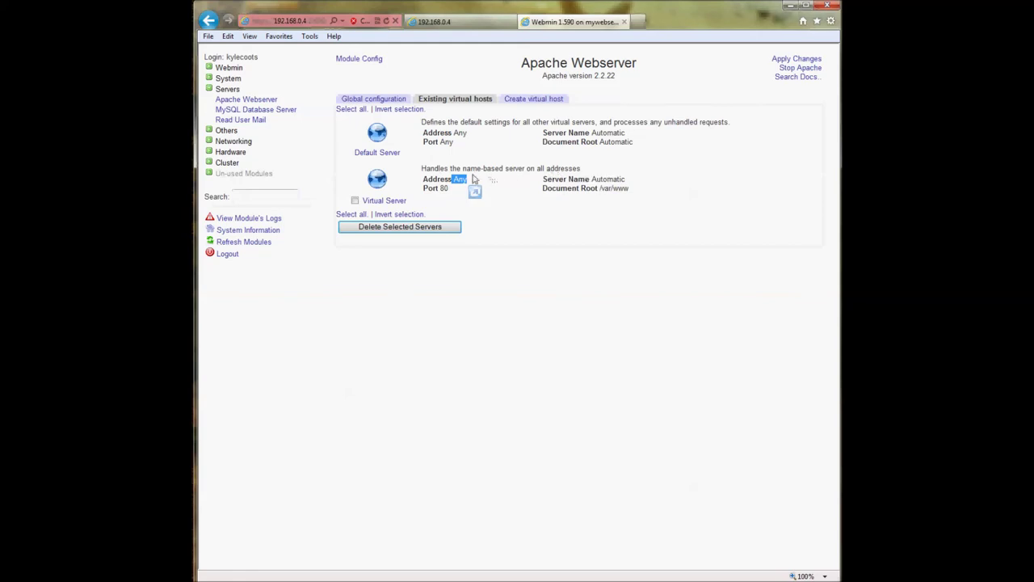
click(446, 179)
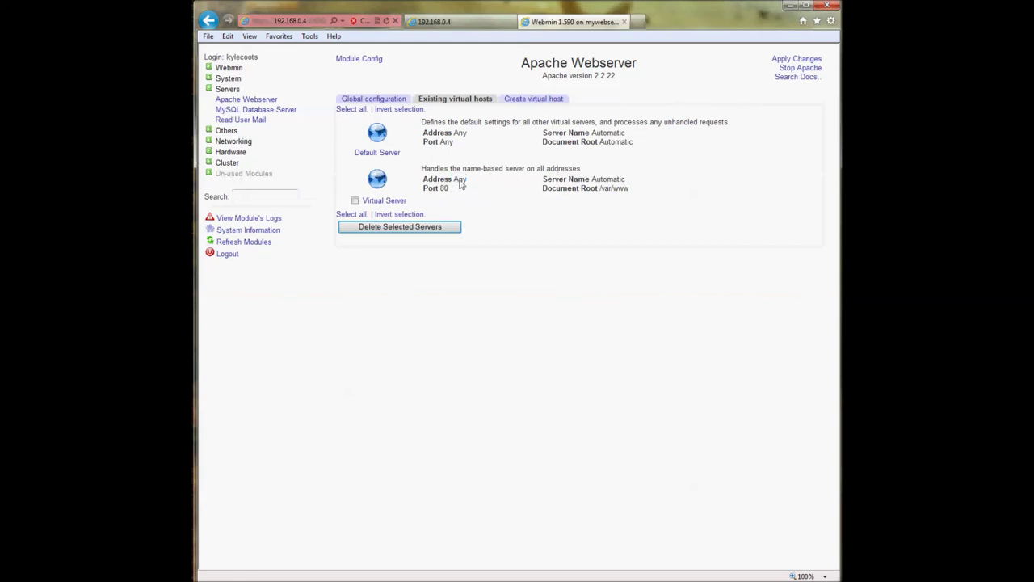
double_click(458, 179)
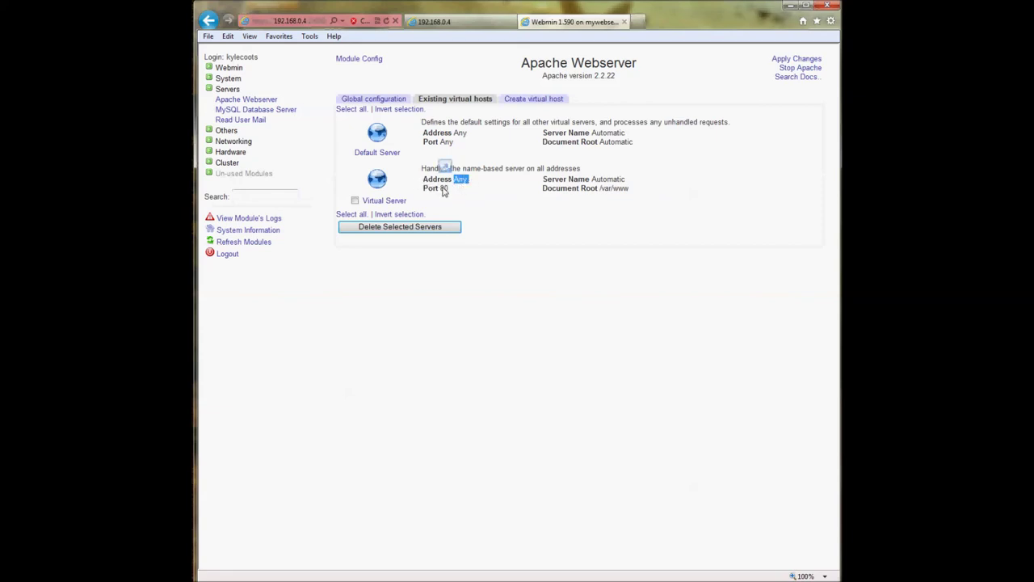
click(385, 200)
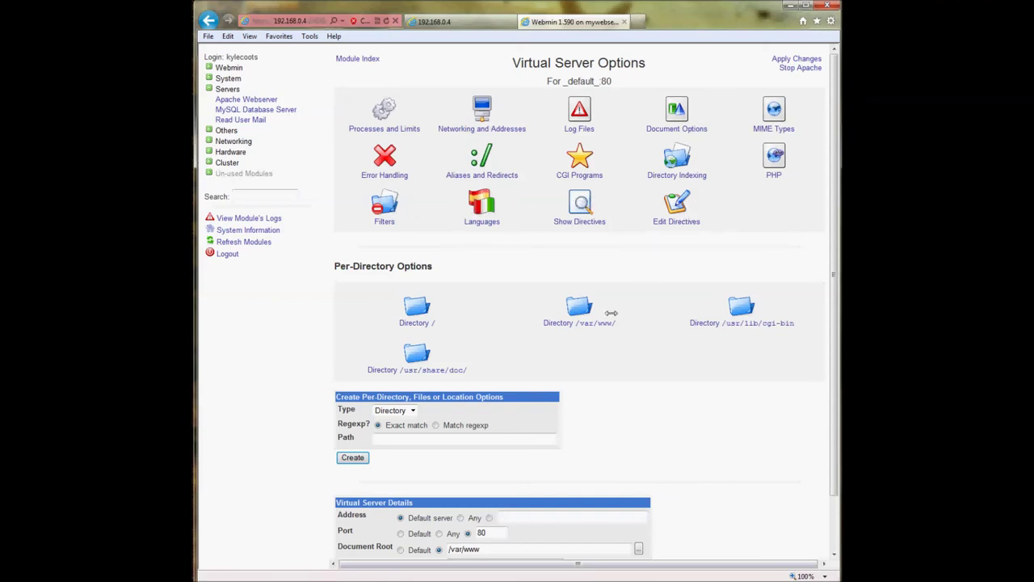
double_click(358, 265)
drag(357, 266, 511, 269)
click(511, 269)
scroll(510, 269, down, 1)
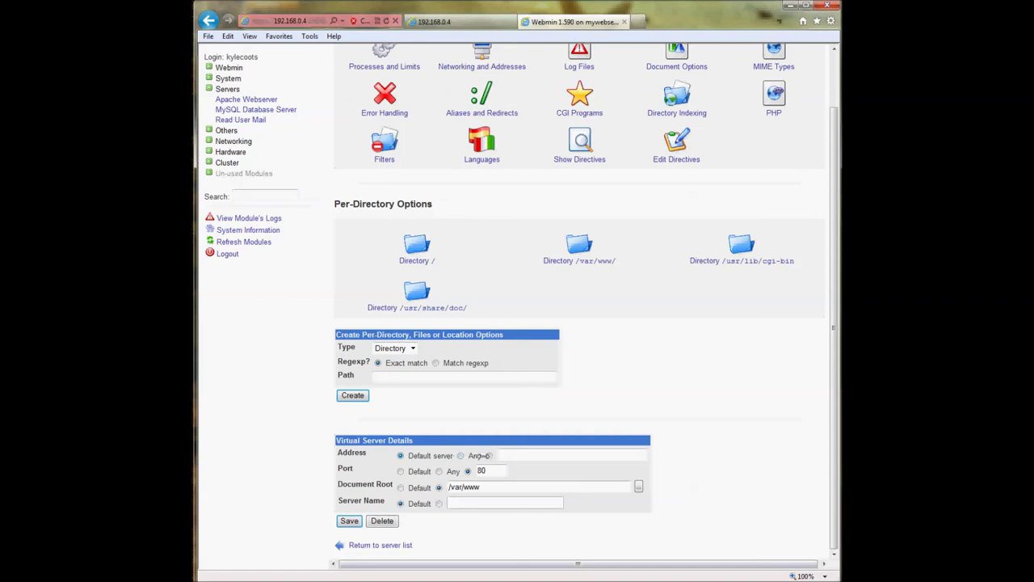
- Set the virtual server's listen address to the specific address 192.168.0.4, keeping port 80
click(489, 456)
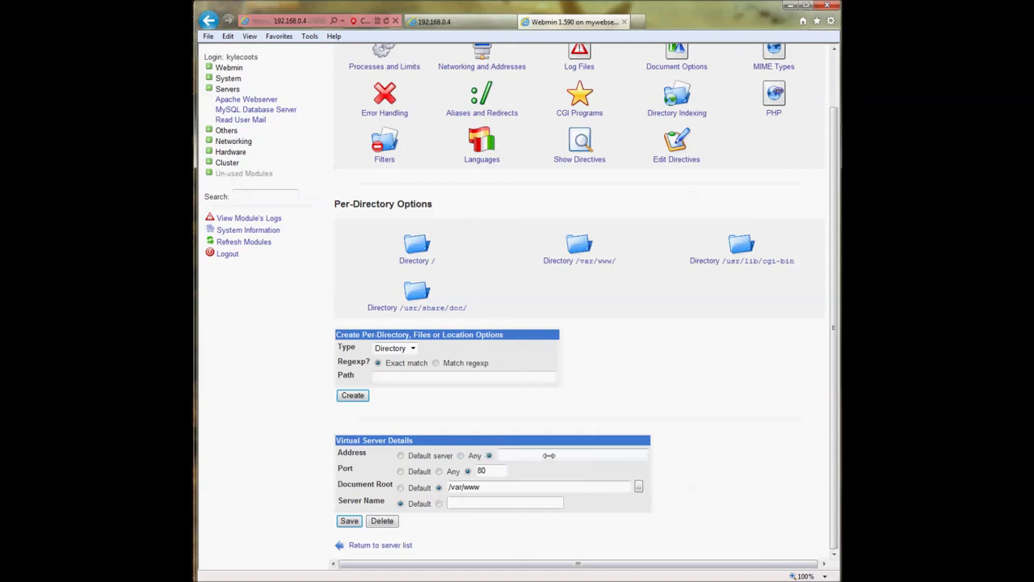
click(548, 455)
text(92.168.0.4)
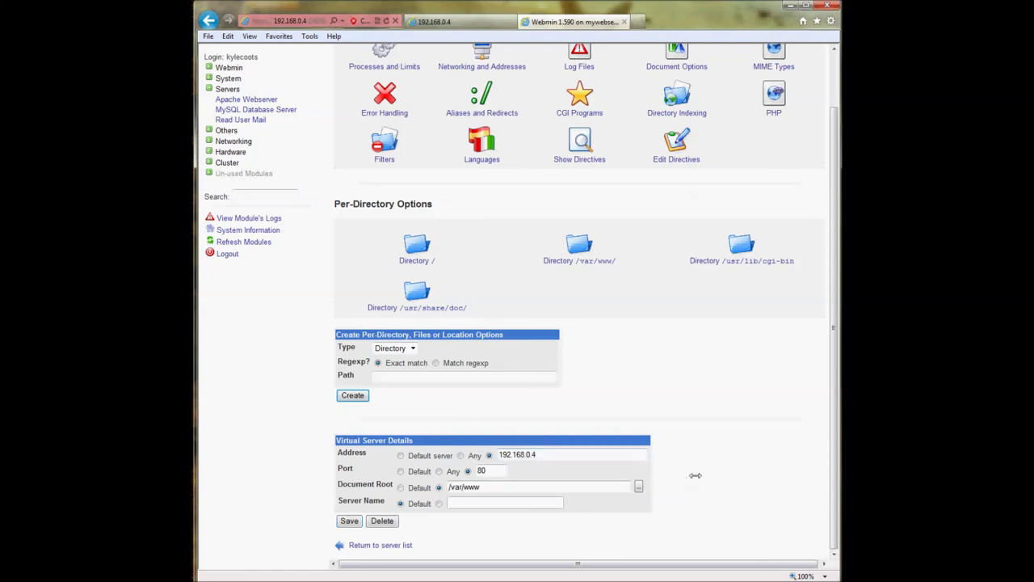
drag(550, 454, 489, 454)
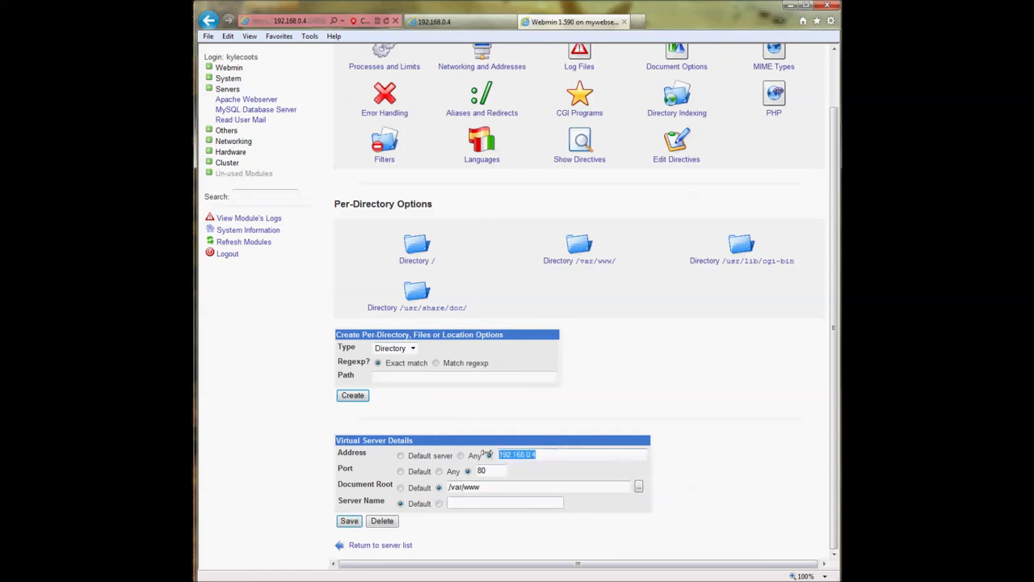
click(708, 472)
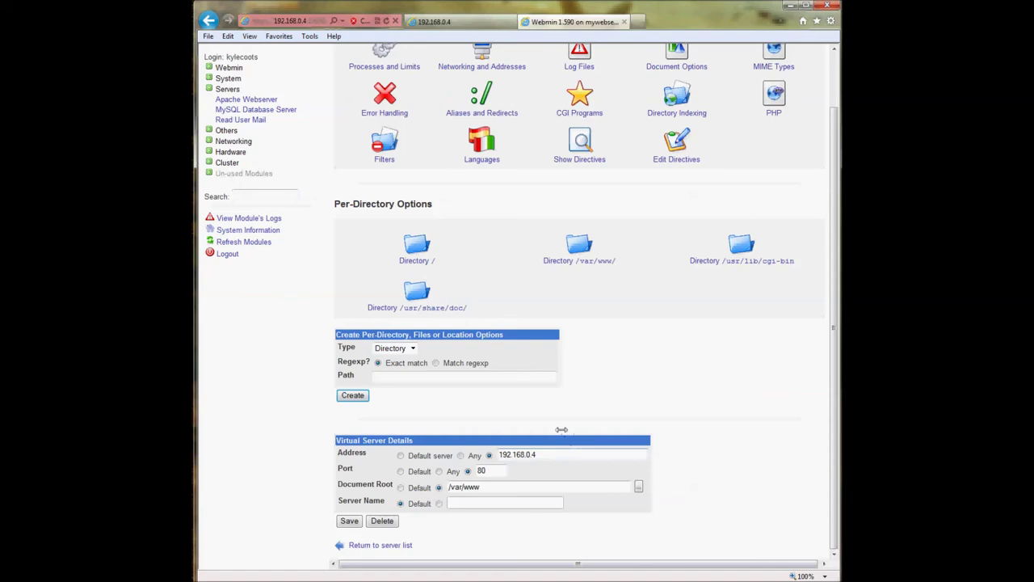
drag(546, 454, 495, 454)
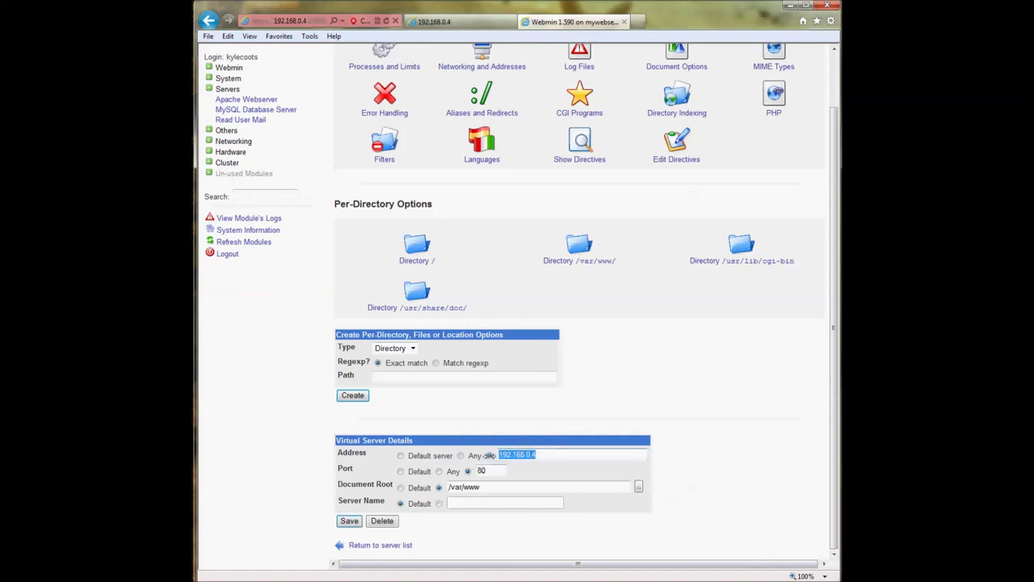
click(539, 454)
drag(539, 454, 496, 455)
click(767, 463)
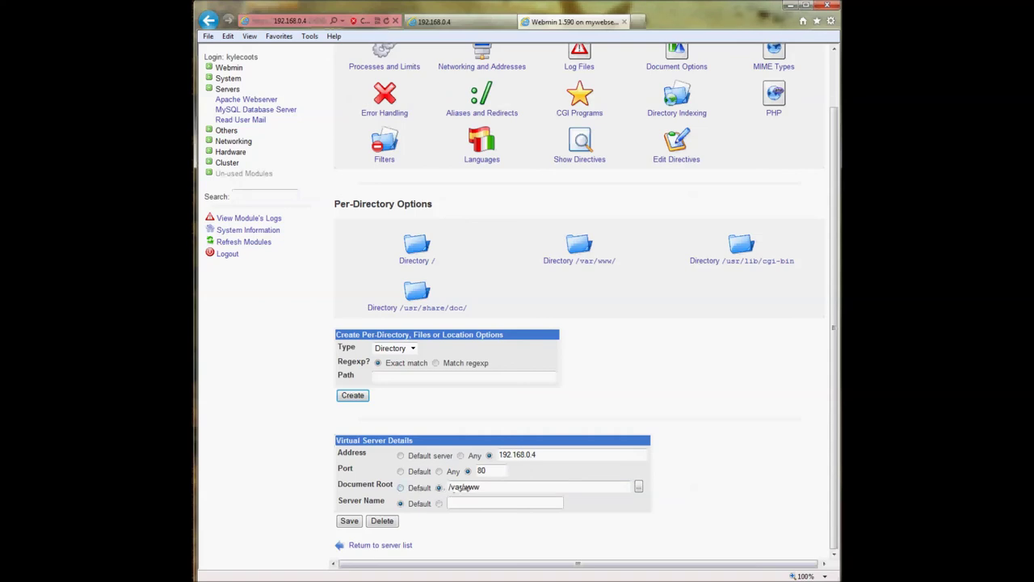
click(518, 489)
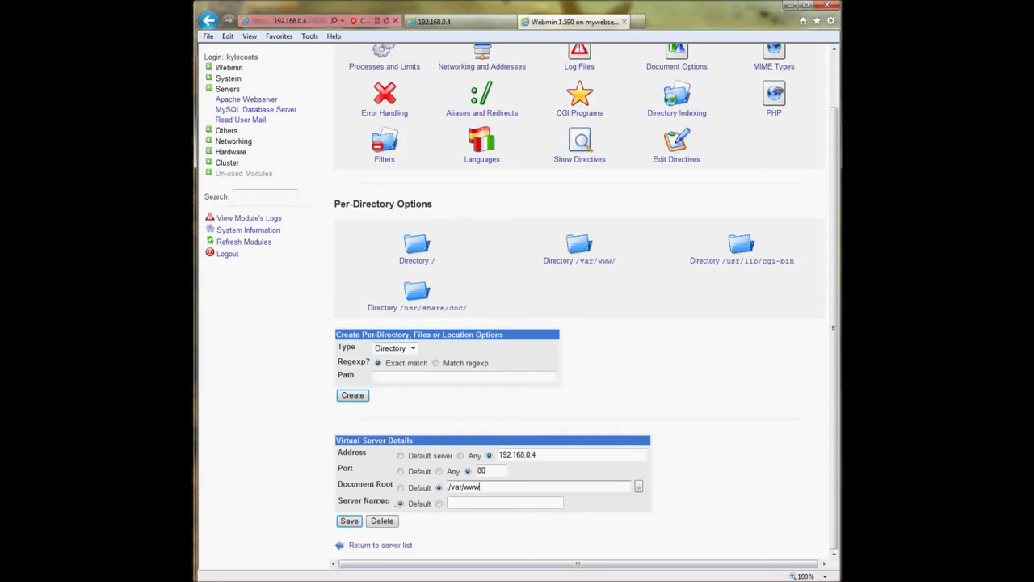
click(438, 503)
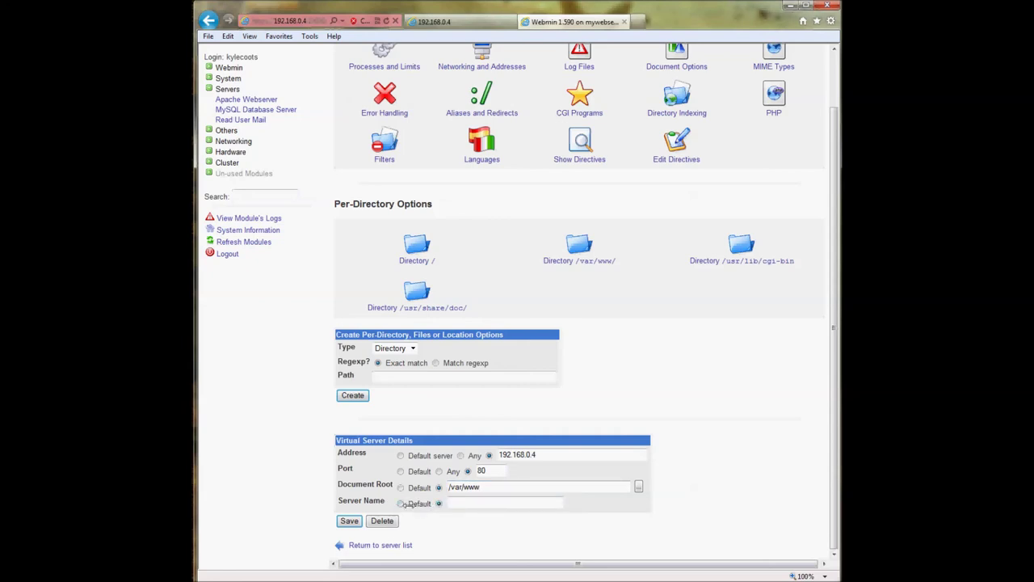
click(400, 503)
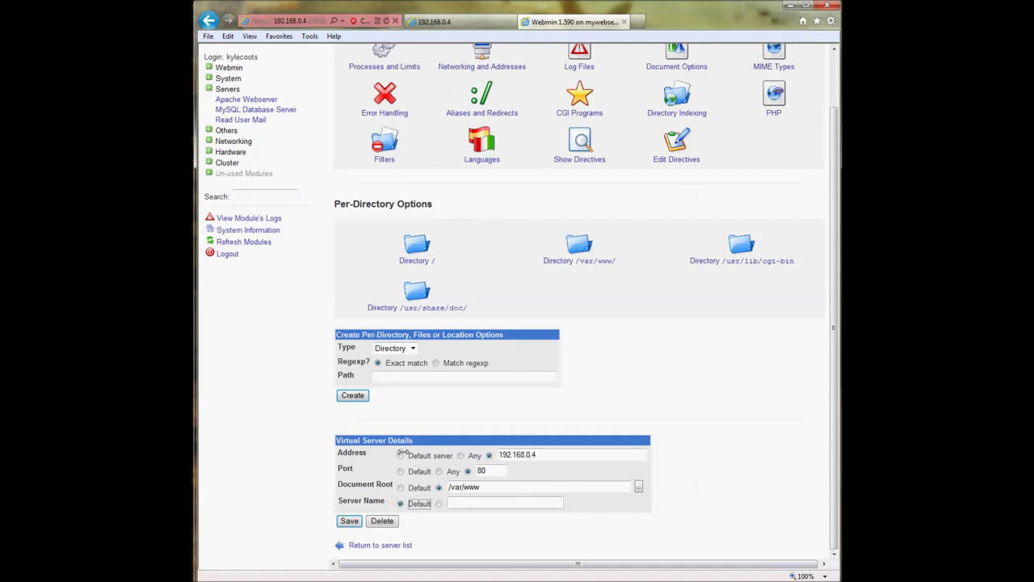
key(Tab)
key(Return)
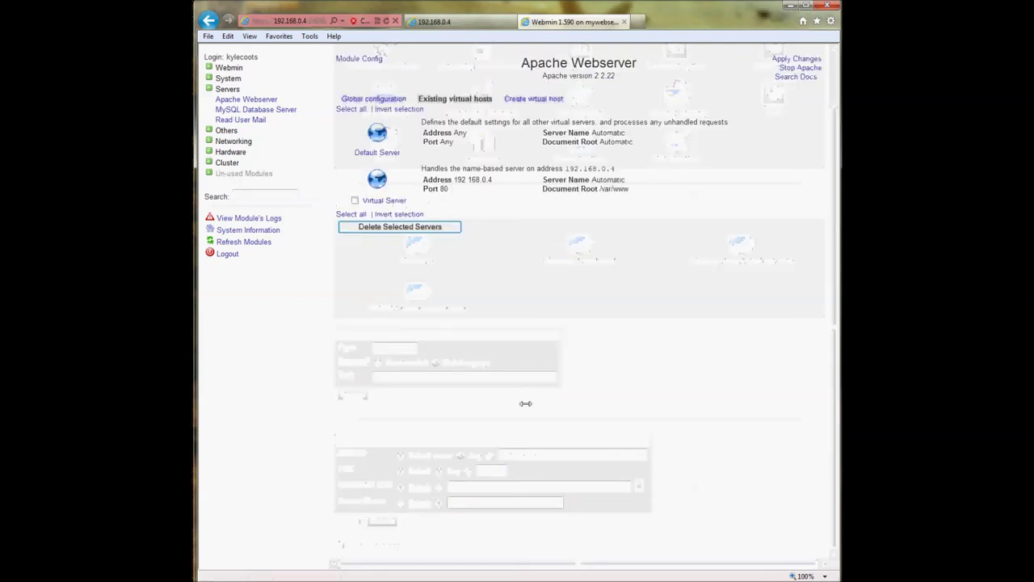
click(383, 152)
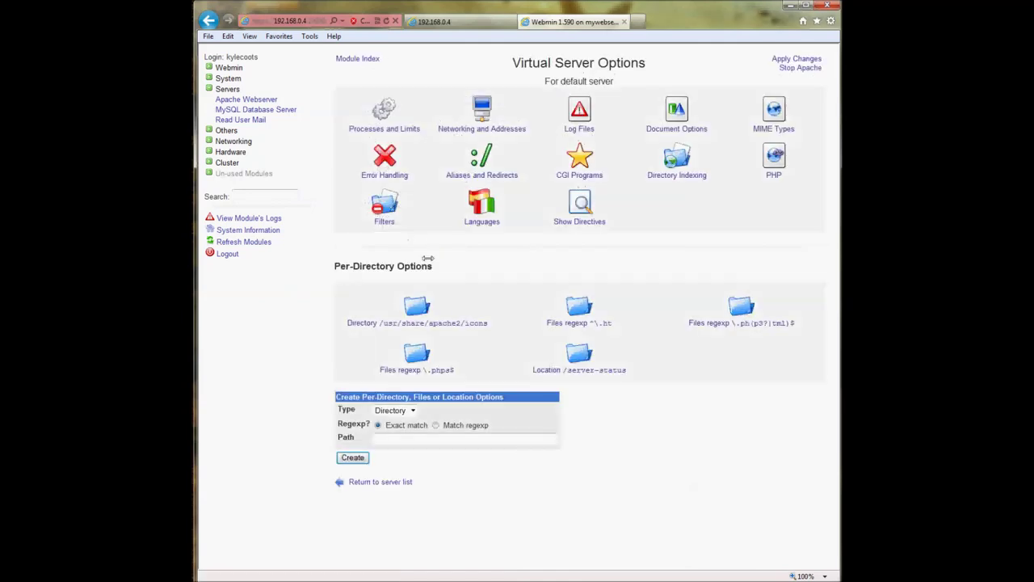
click(388, 482)
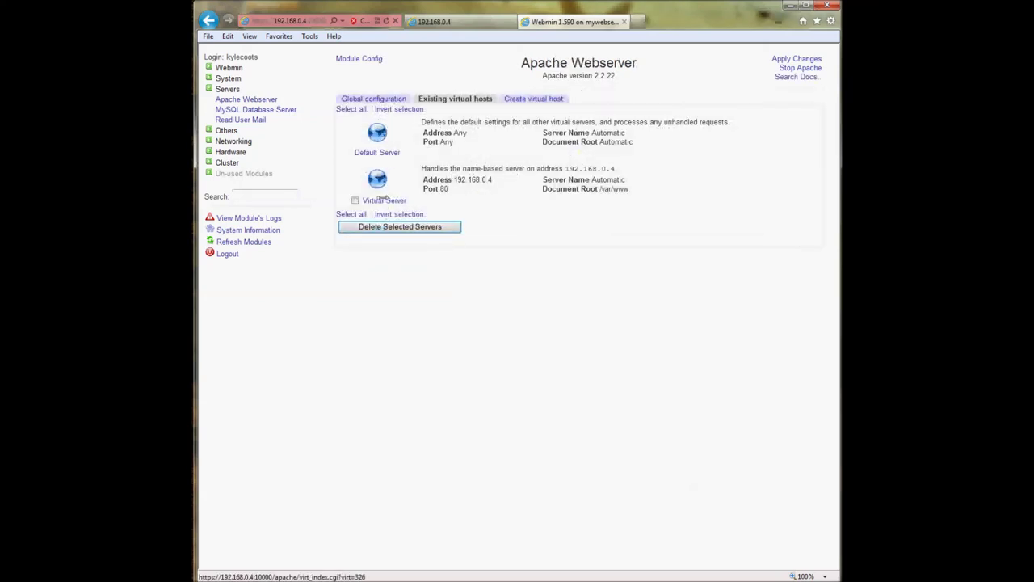
click(518, 98)
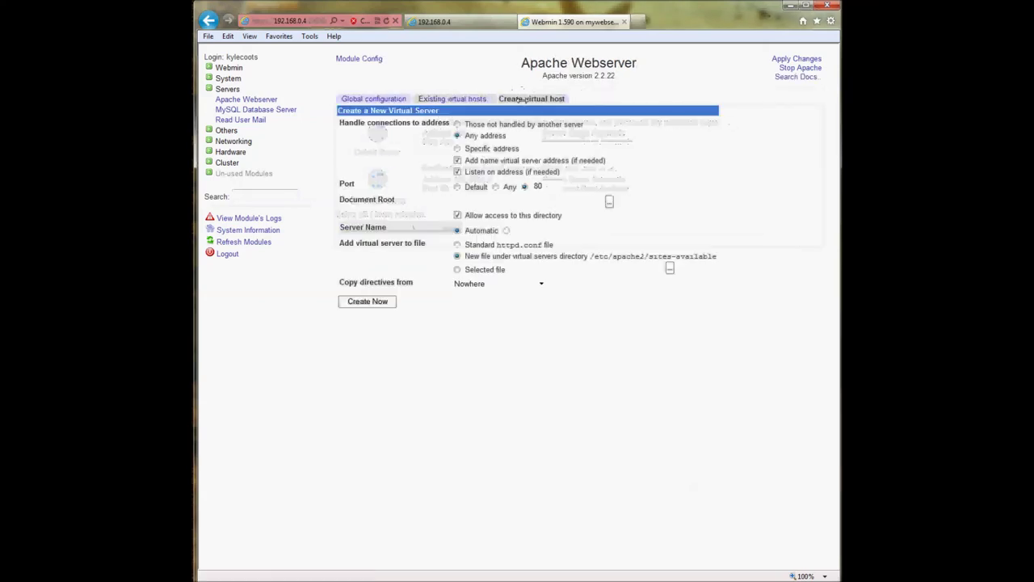
click(445, 98)
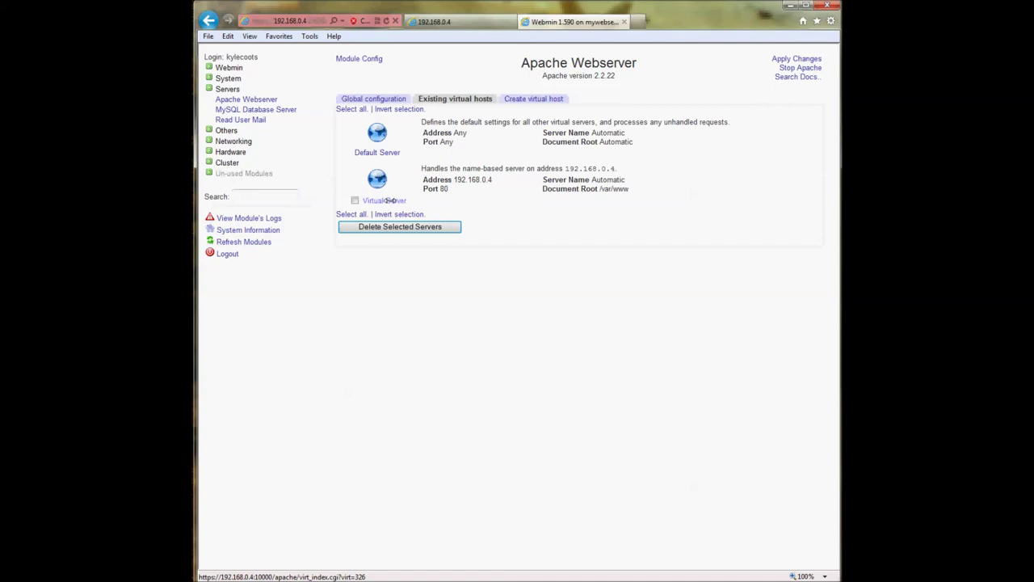
- Open the 192.168.0.4 virtual server's options and its Document Root directory chooser
click(390, 200)
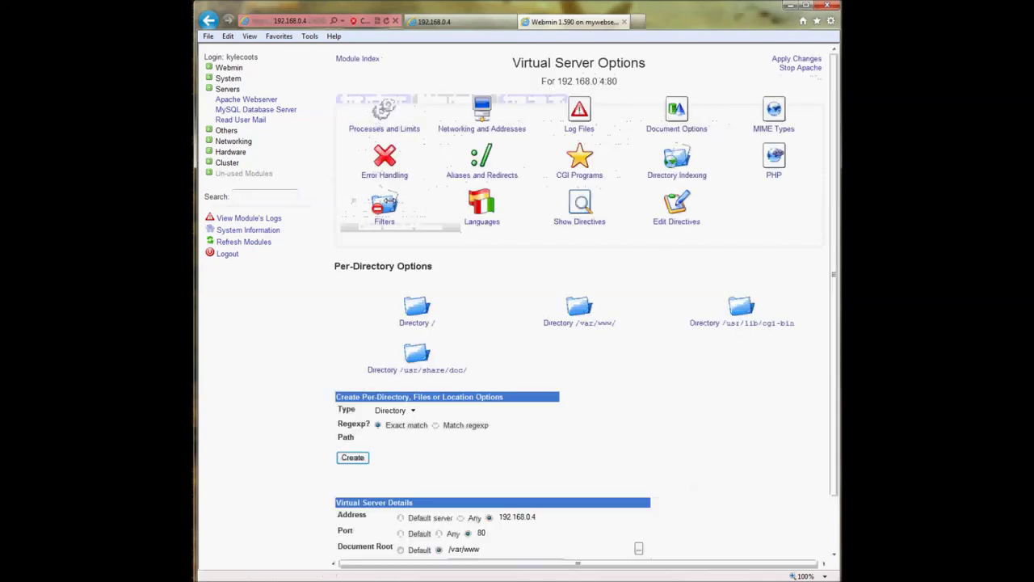
scroll(466, 267, down, 2)
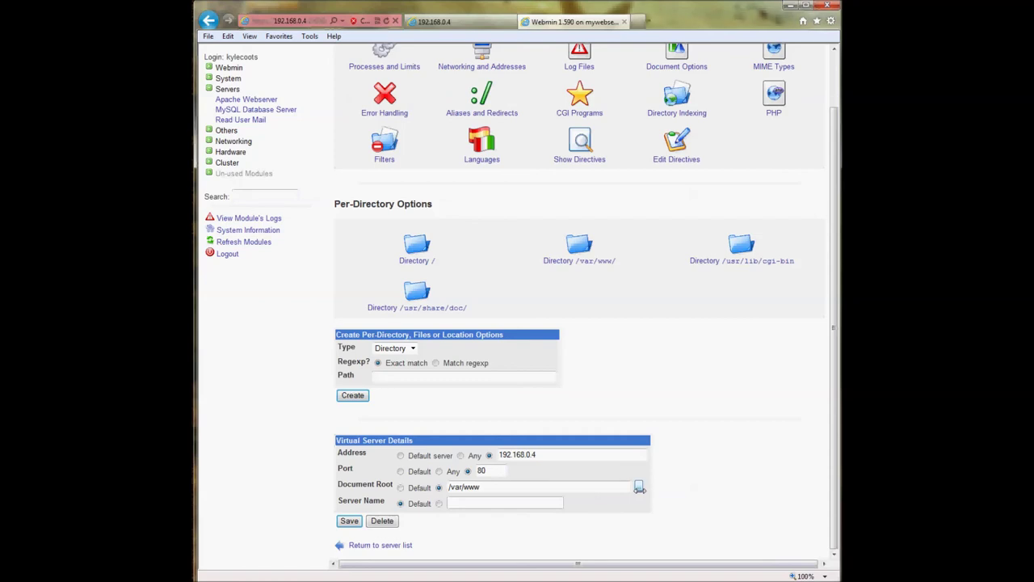
click(639, 487)
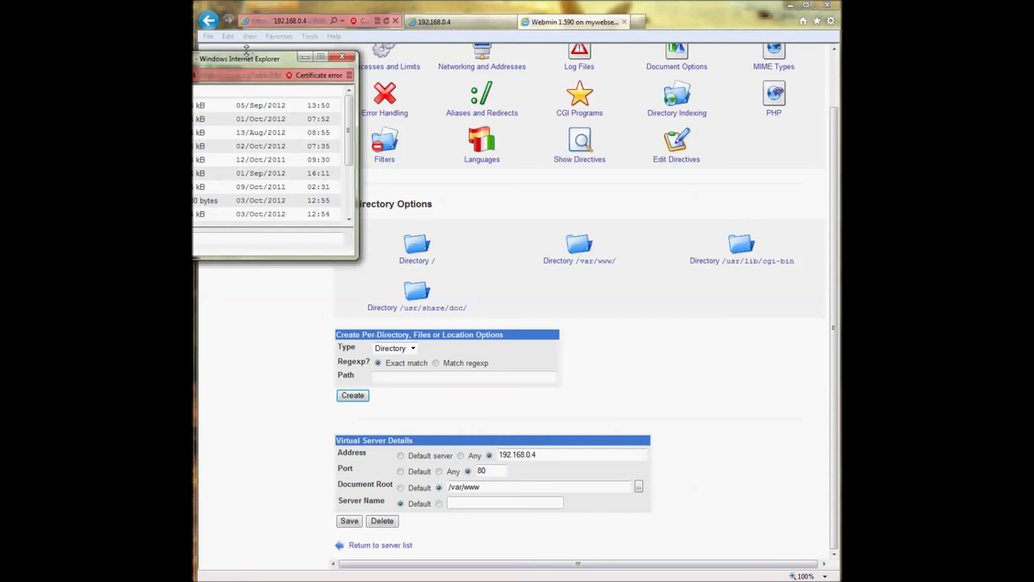
drag(245, 63, 556, 167)
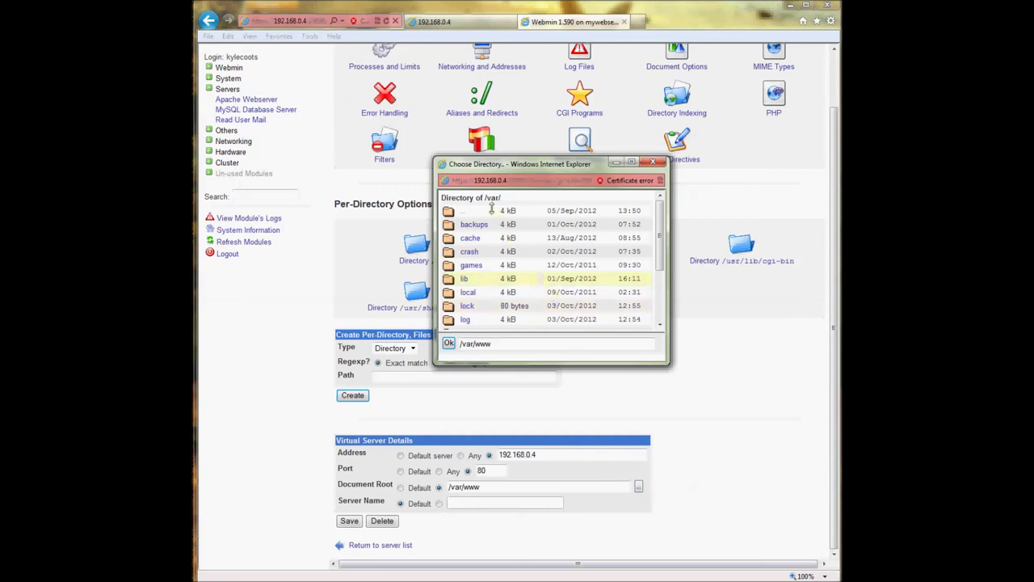
scroll(490, 214, down, 3)
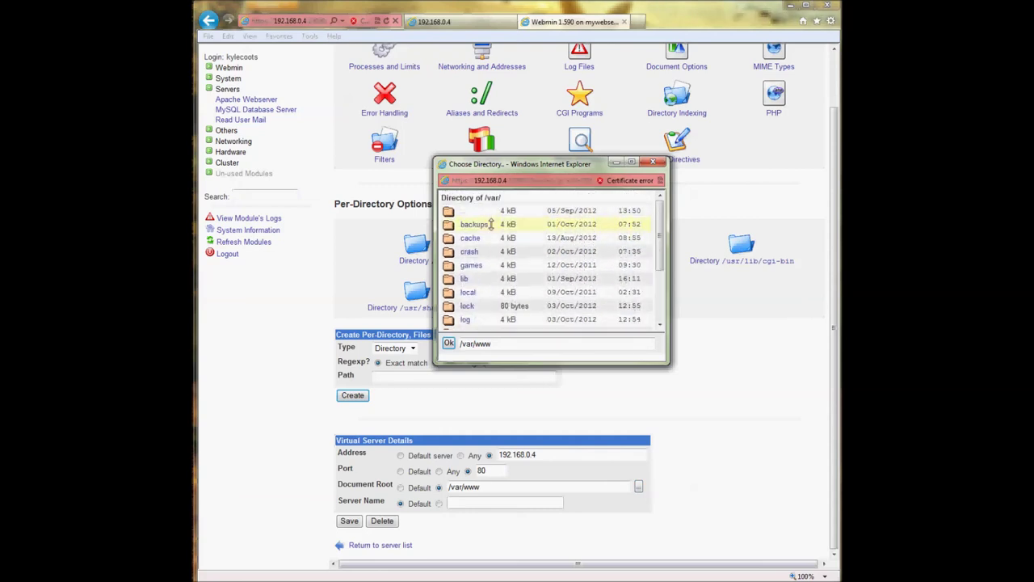
scroll(490, 250, down, 1)
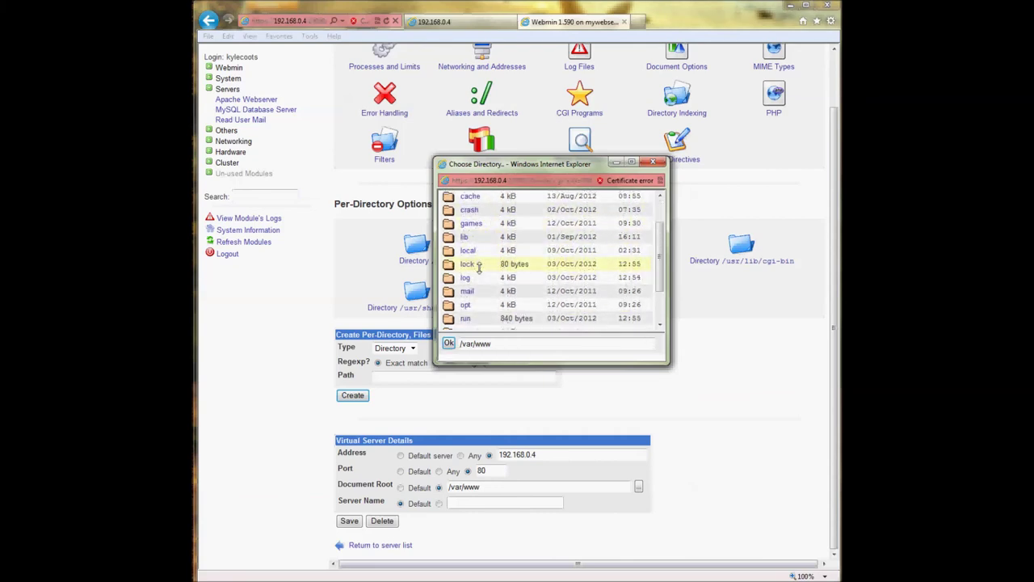
scroll(491, 263, up, 1)
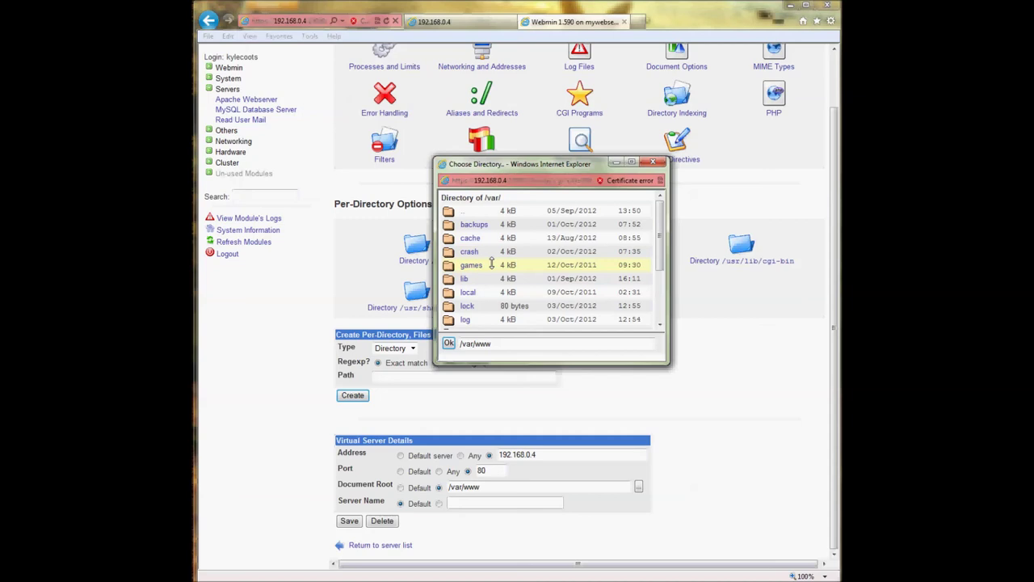
scroll(491, 264, down, 2)
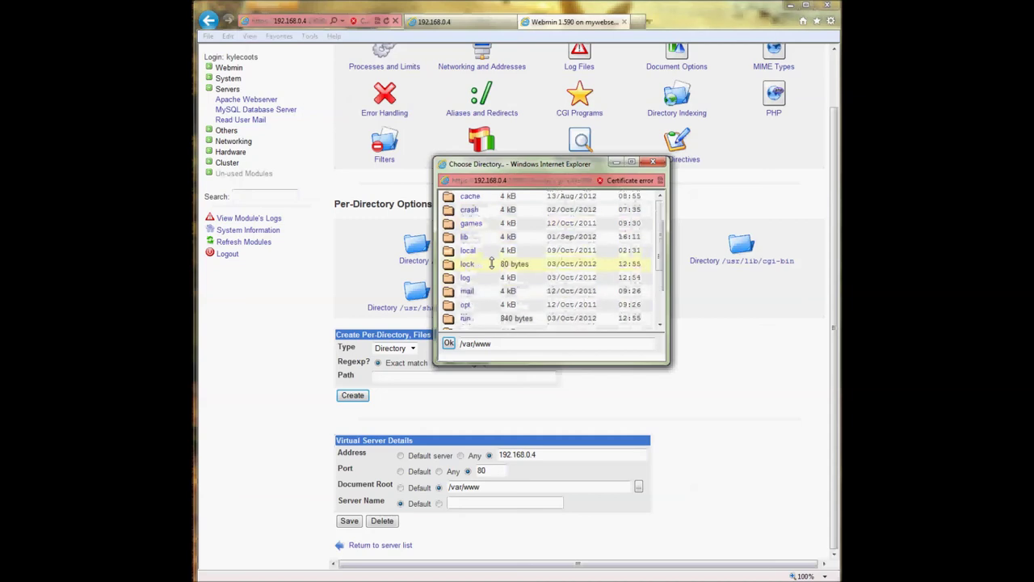
scroll(482, 266, up, 1)
scroll(482, 266, up, 1)
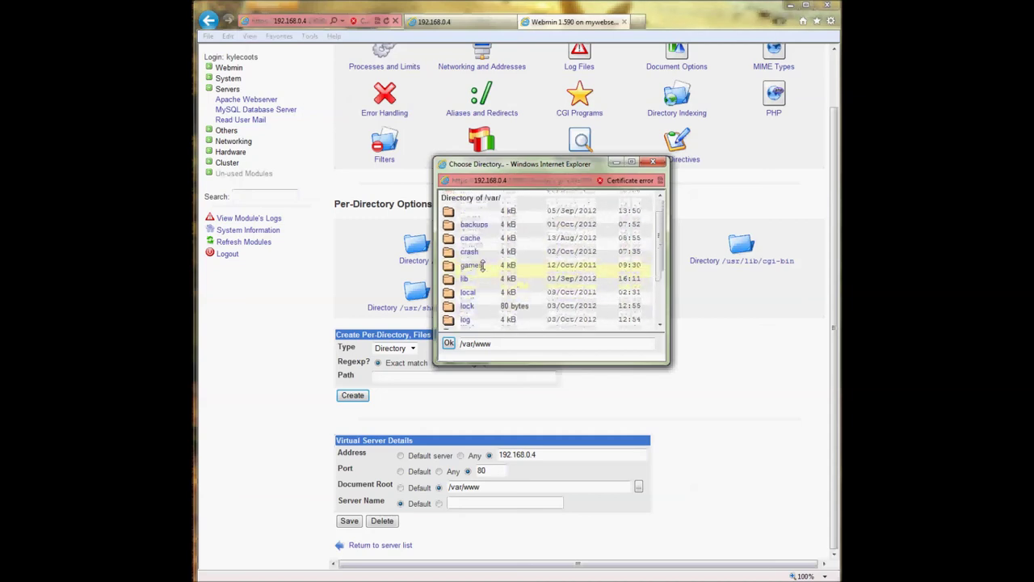
scroll(483, 267, down, 2)
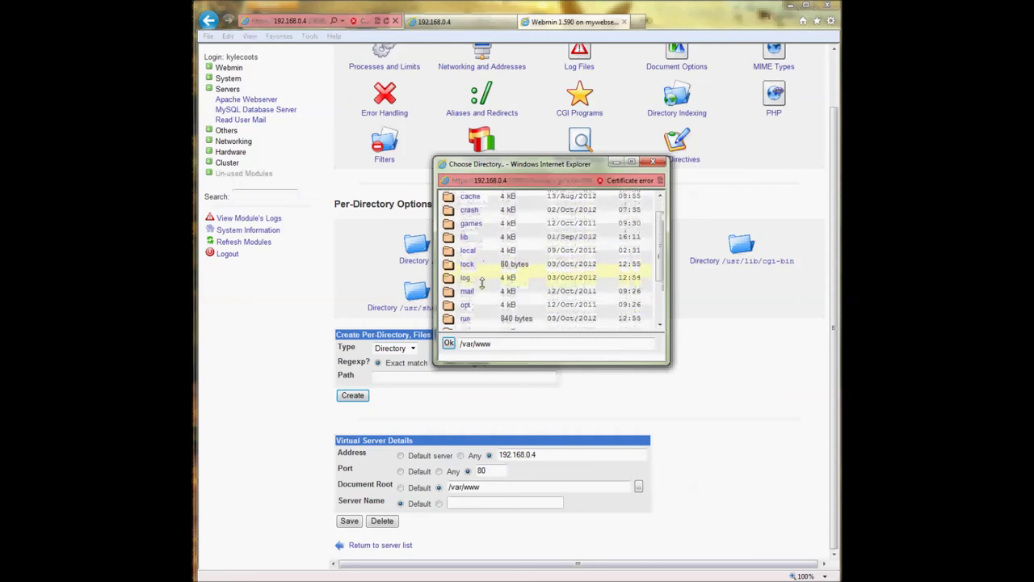
scroll(481, 282, up, 2)
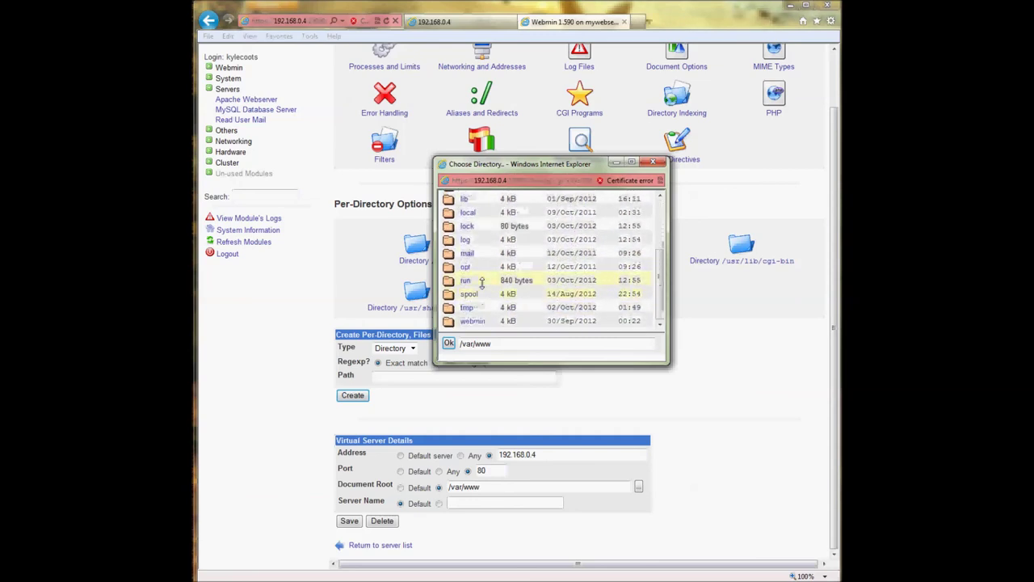
- Navigate from / into /home and choose the user's home folder as the document root
click(450, 199)
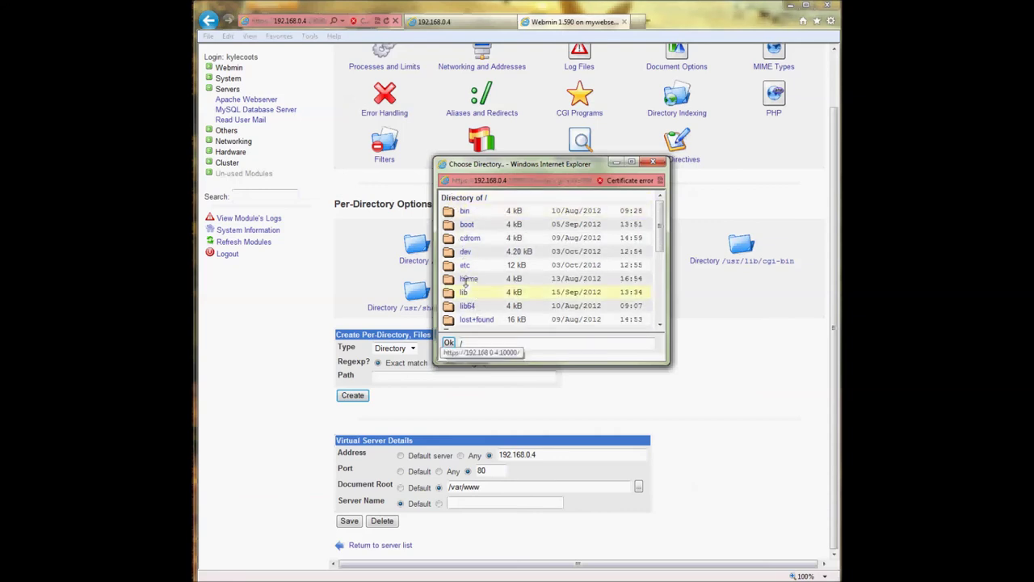
click(466, 277)
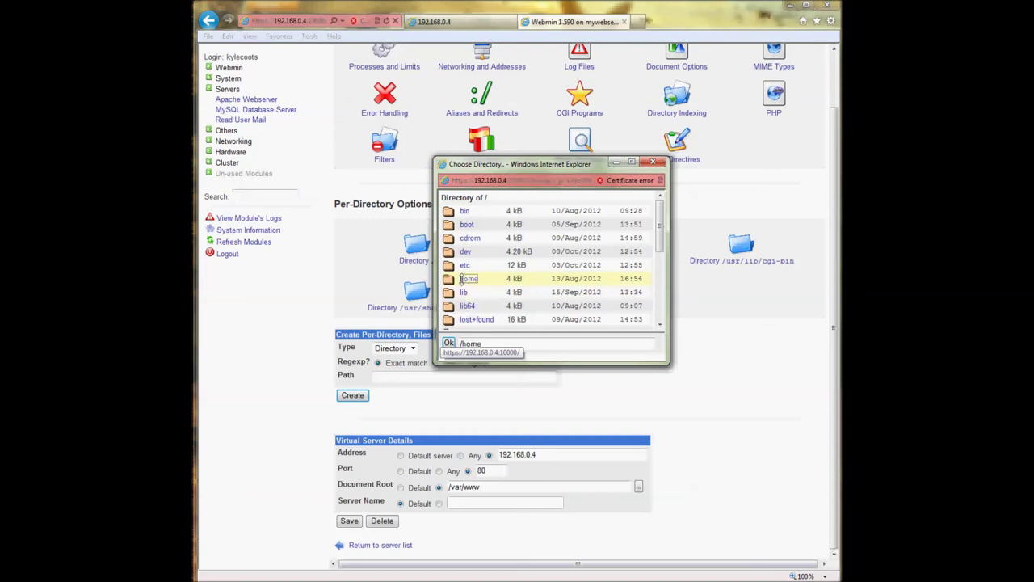
click(465, 278)
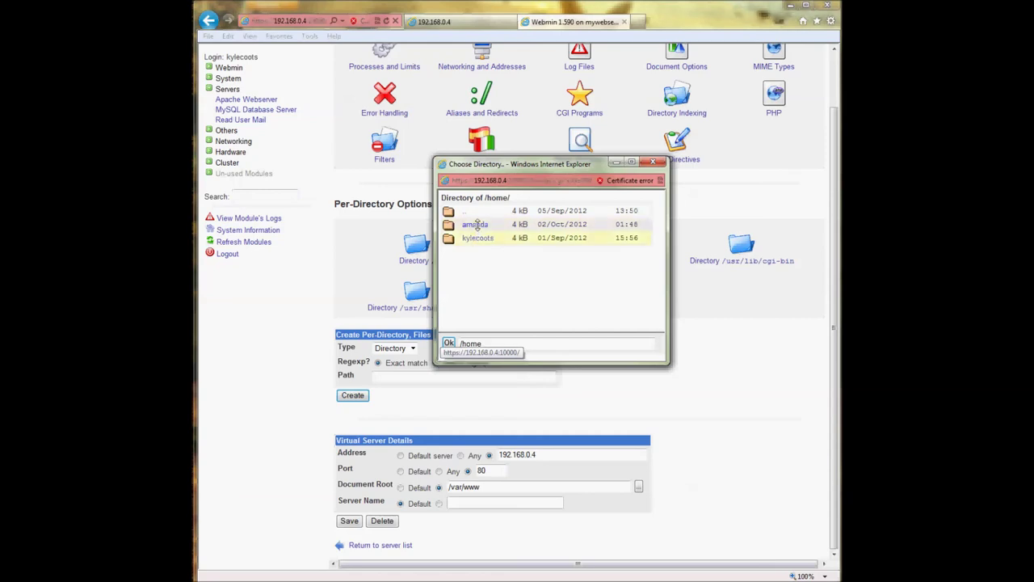
click(474, 239)
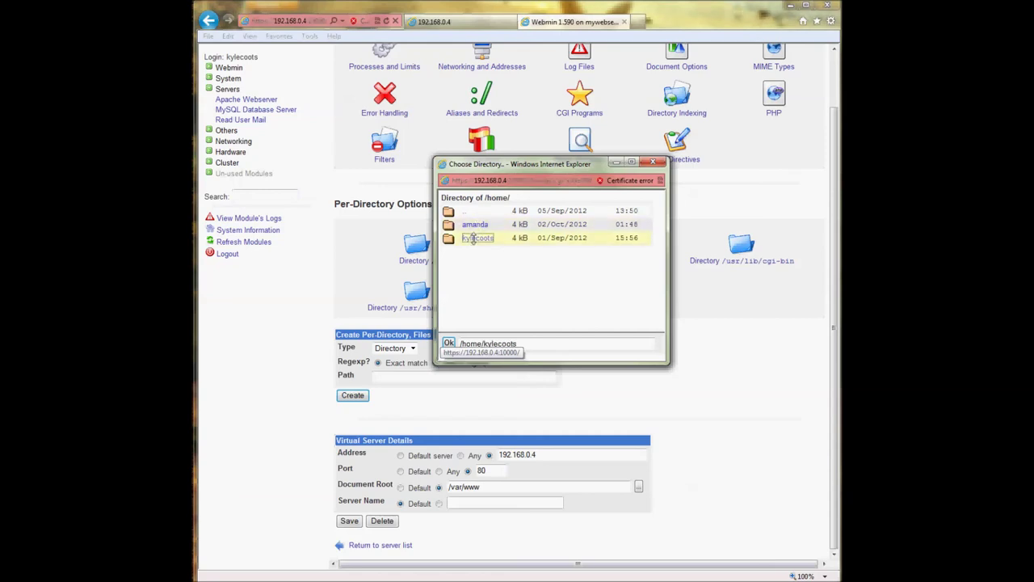
scroll(498, 259, down, 1)
scroll(498, 259, down, 5)
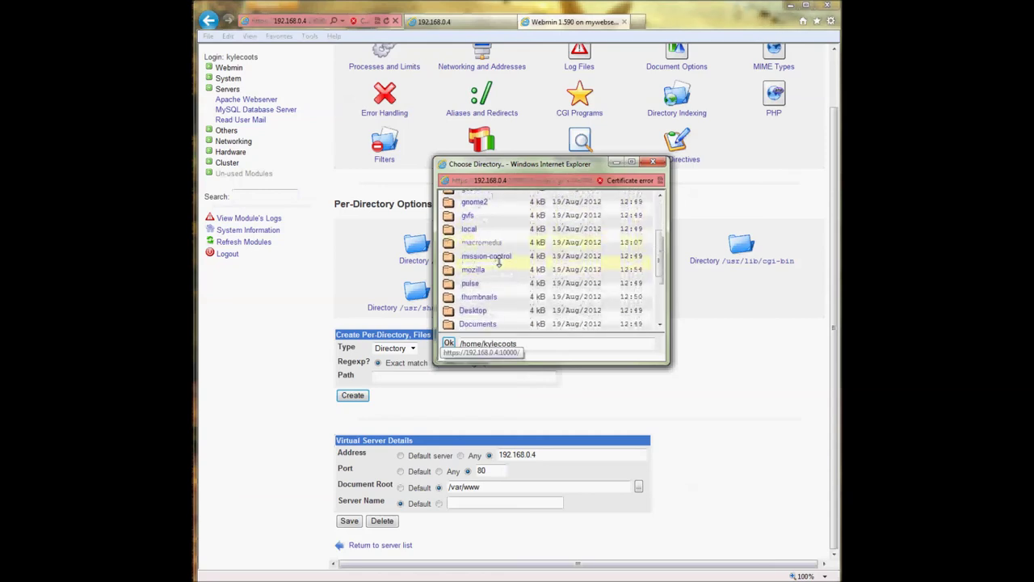
scroll(499, 259, down, 1)
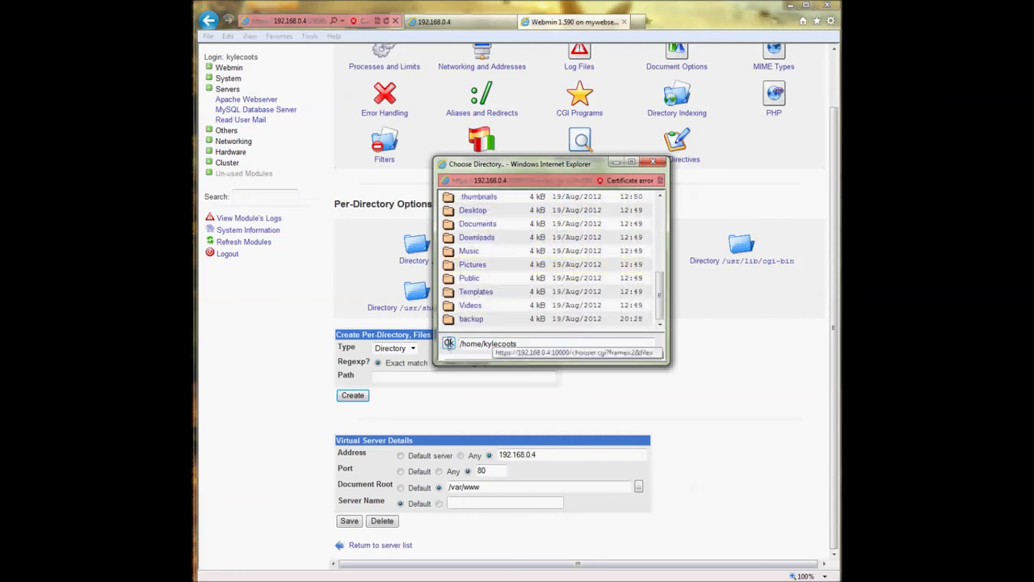
click(449, 342)
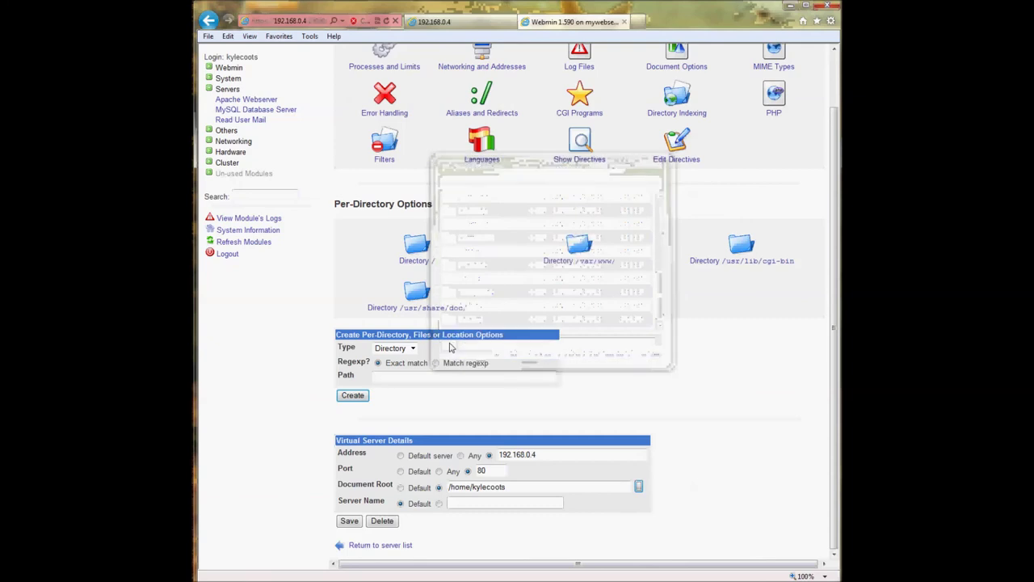
- Save the server, check address 192.168.0.4 and the home-folder root, and apply changes
click(349, 521)
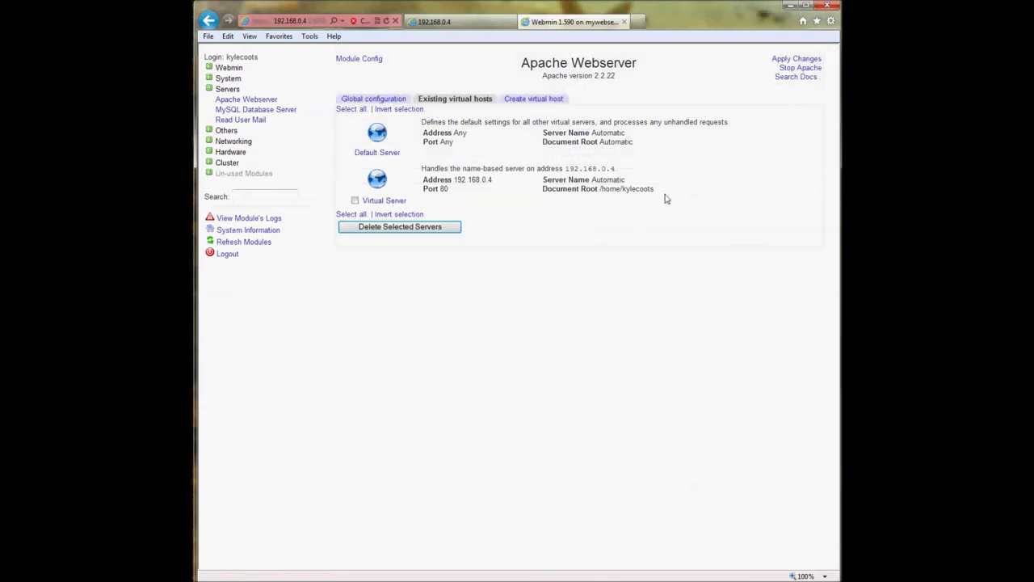
drag(421, 181, 497, 183)
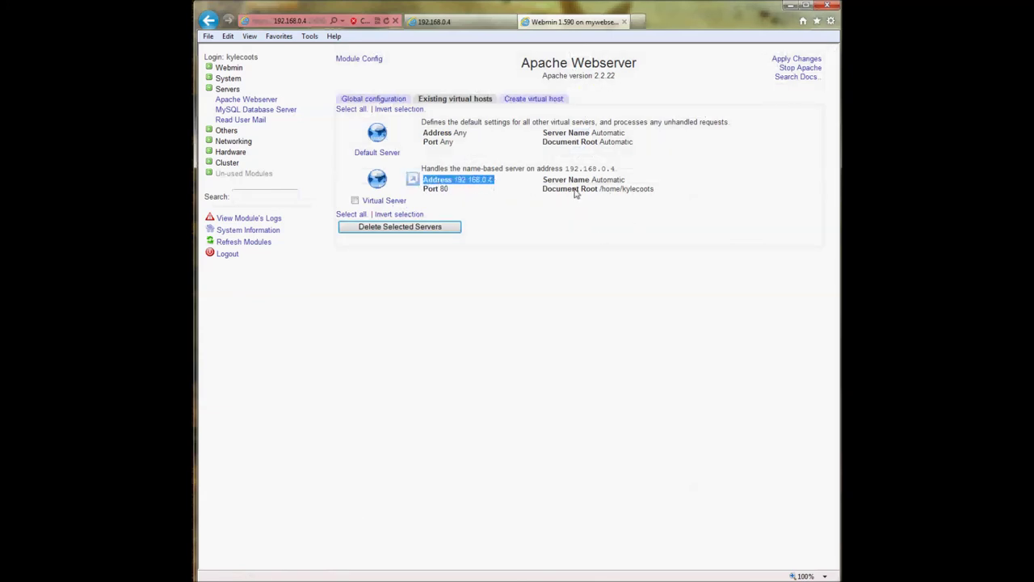
drag(545, 192, 660, 197)
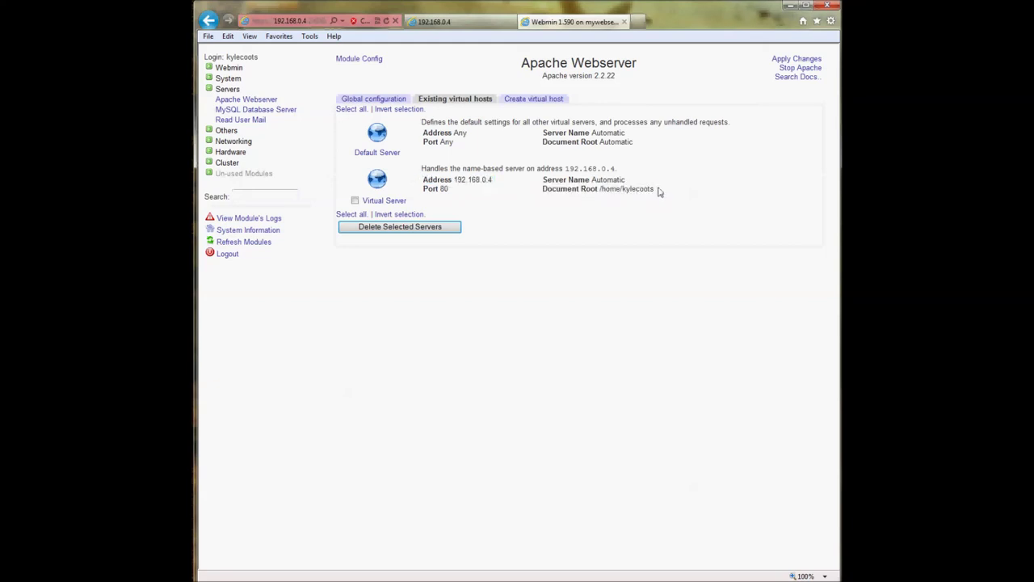
click(818, 63)
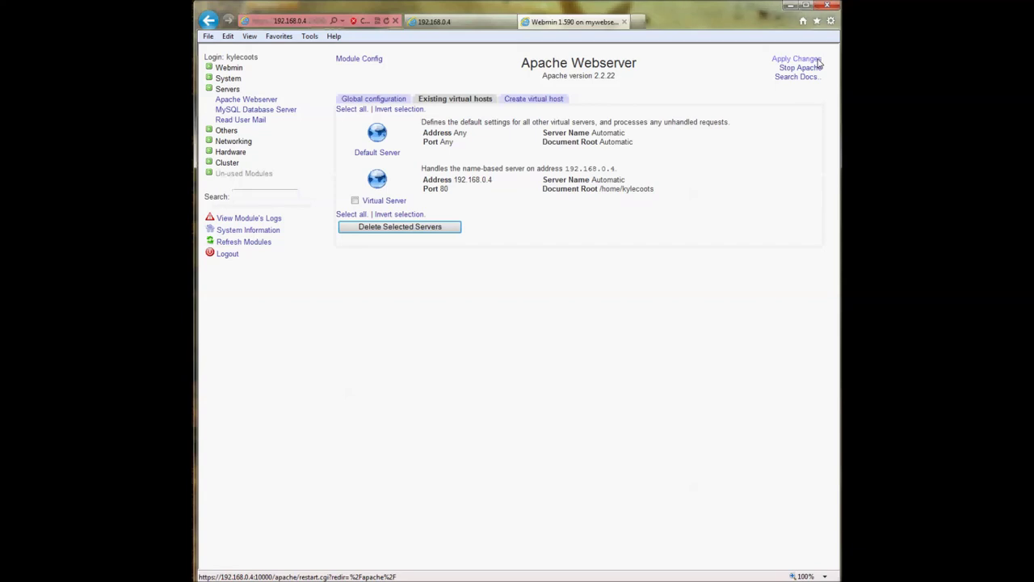
click(818, 60)
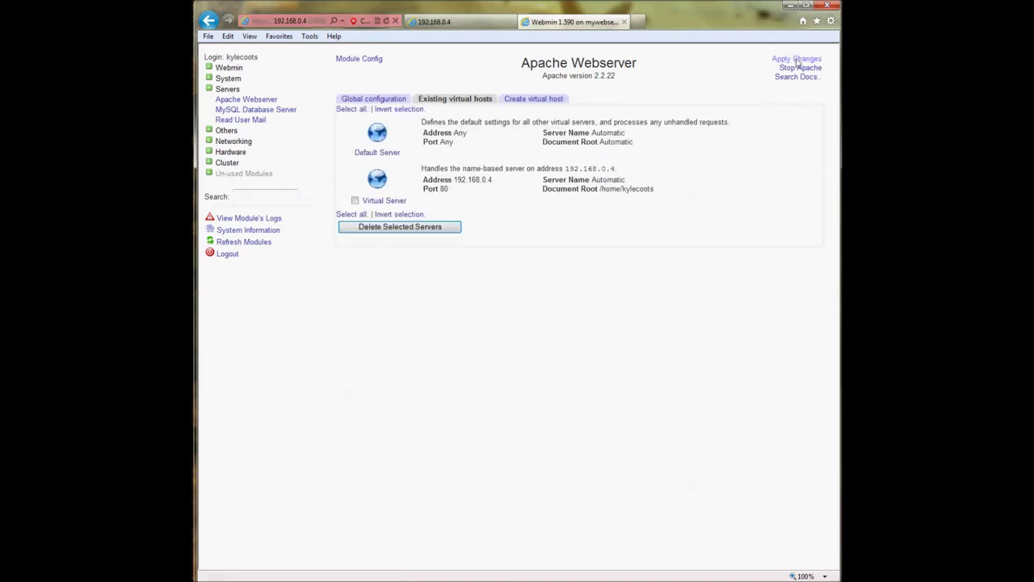
- Reload the 192.168.0.4 site to see the home folder's Index of / listing, then return to Webmin
click(471, 27)
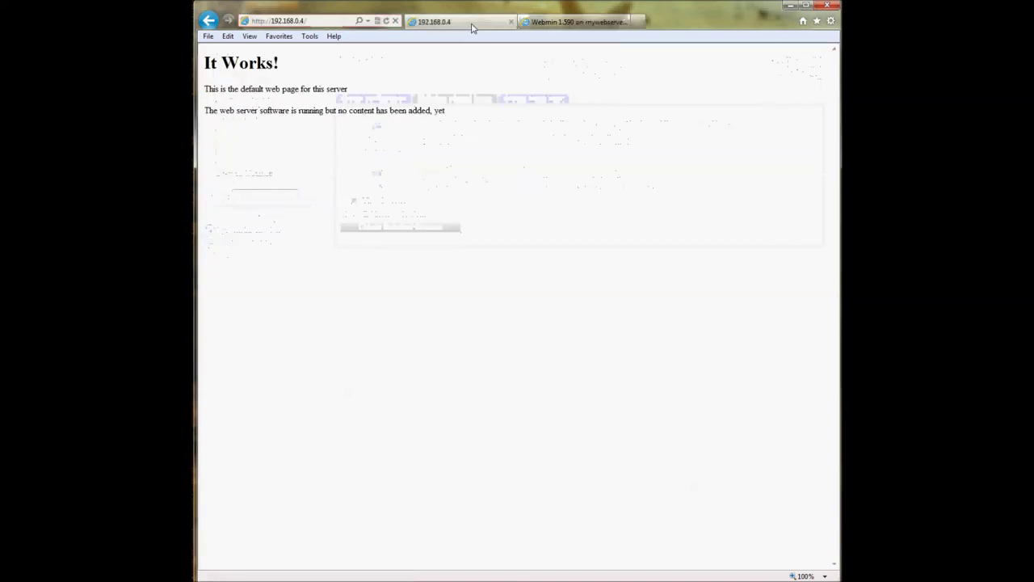
click(386, 21)
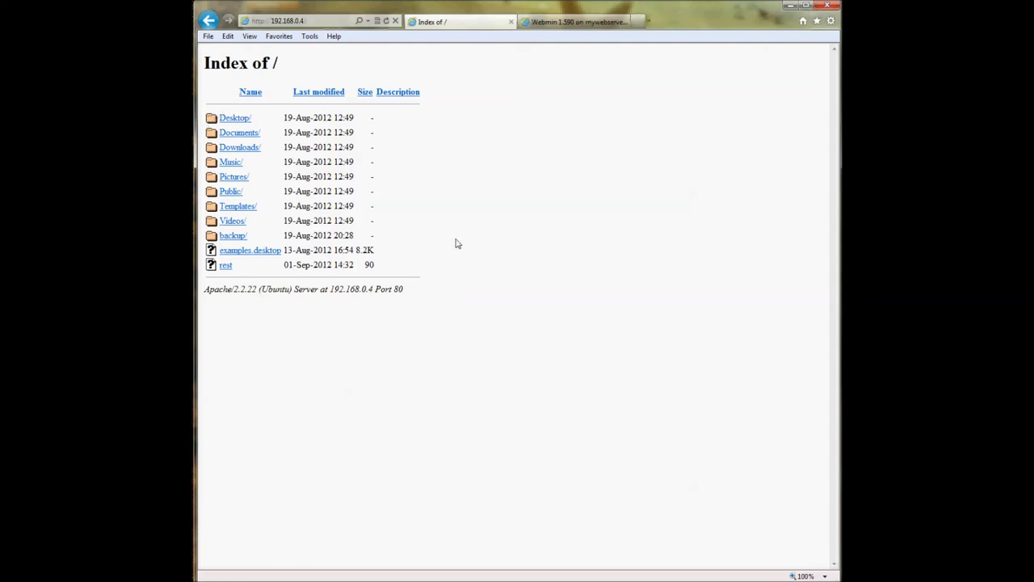
click(544, 22)
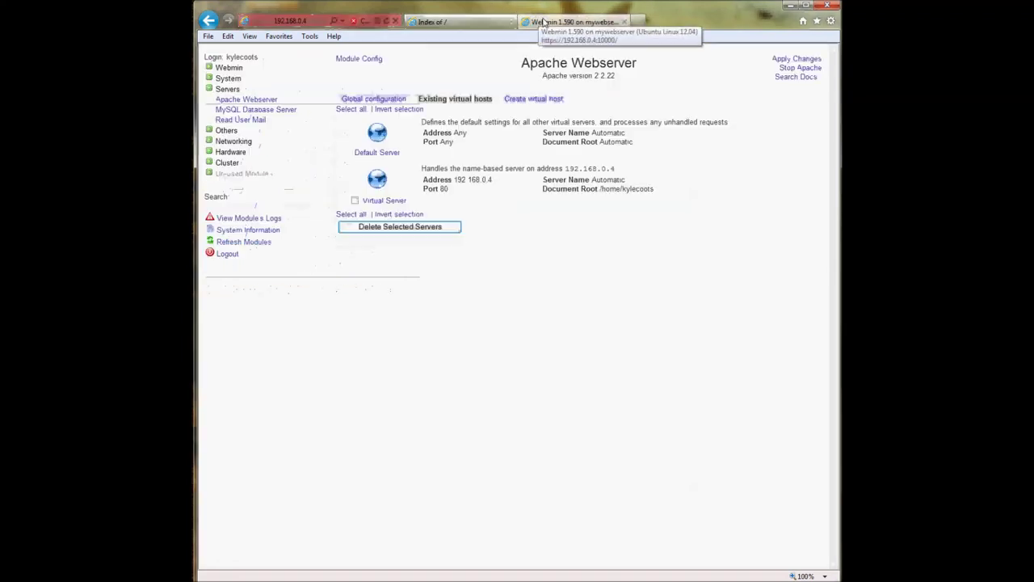
- Open the raw Apache directives for the 192.168.0.4 virtual server
click(391, 206)
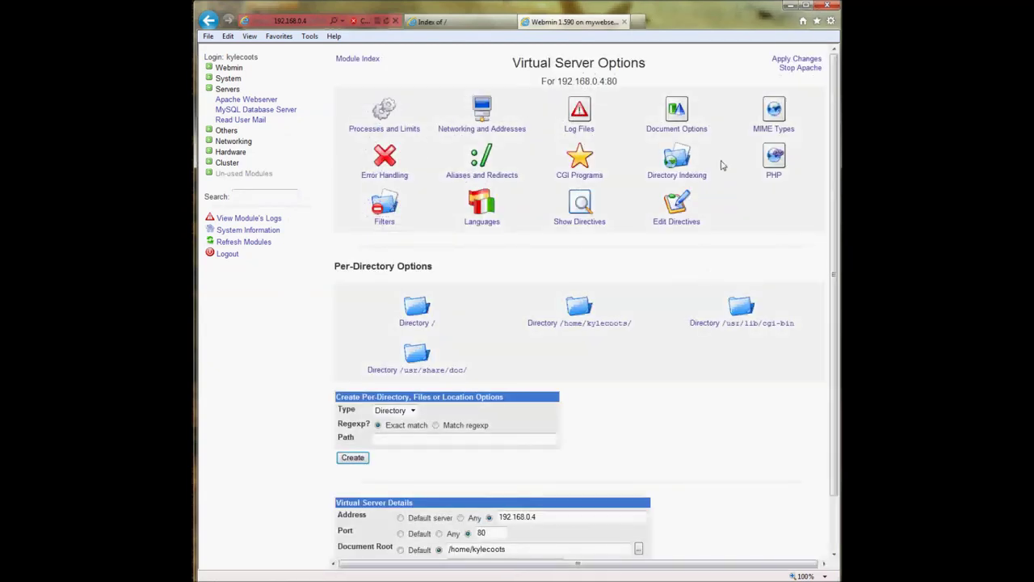
click(680, 211)
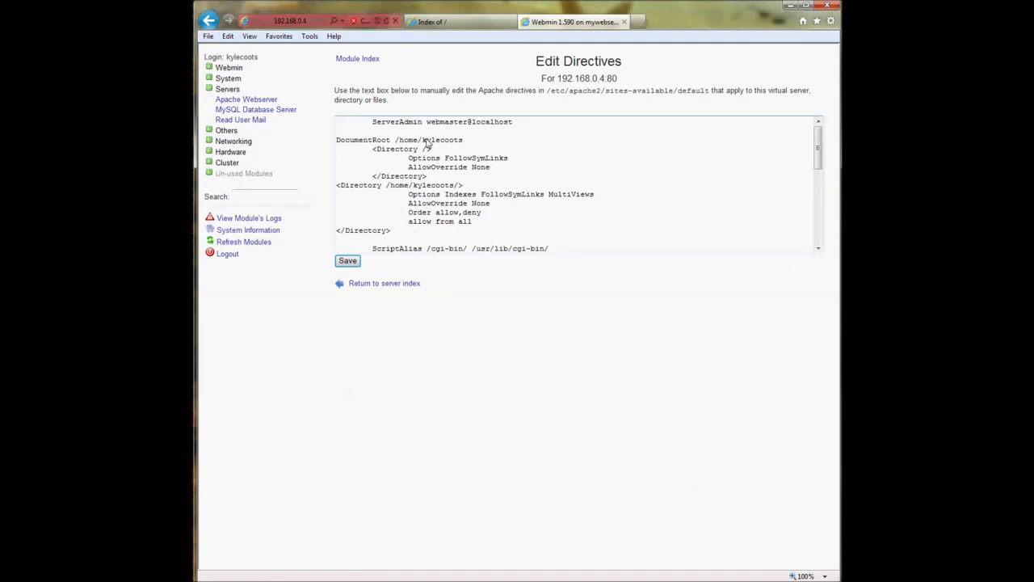
scroll(403, 178, down, 1)
scroll(403, 178, down, 8)
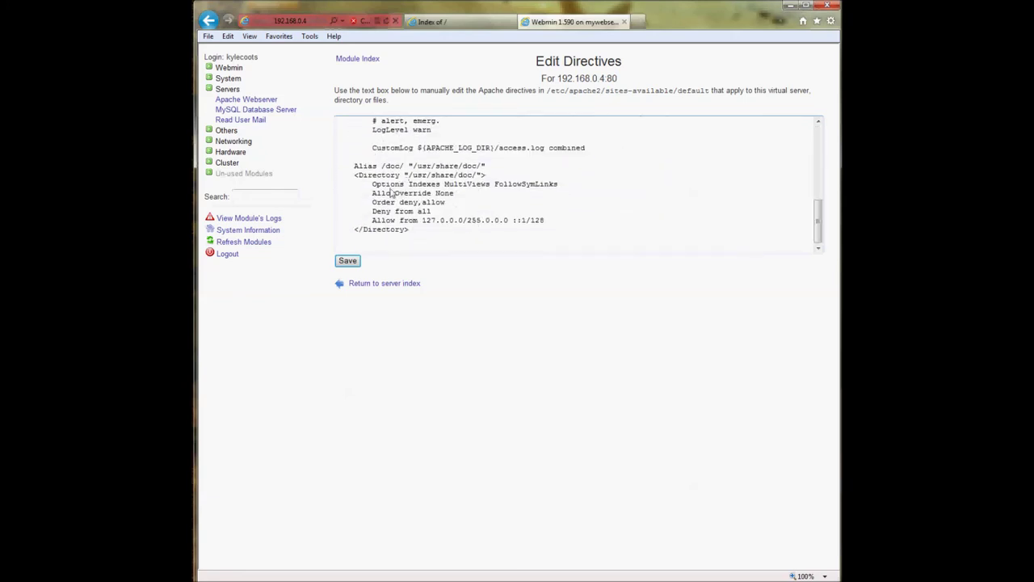
click(396, 285)
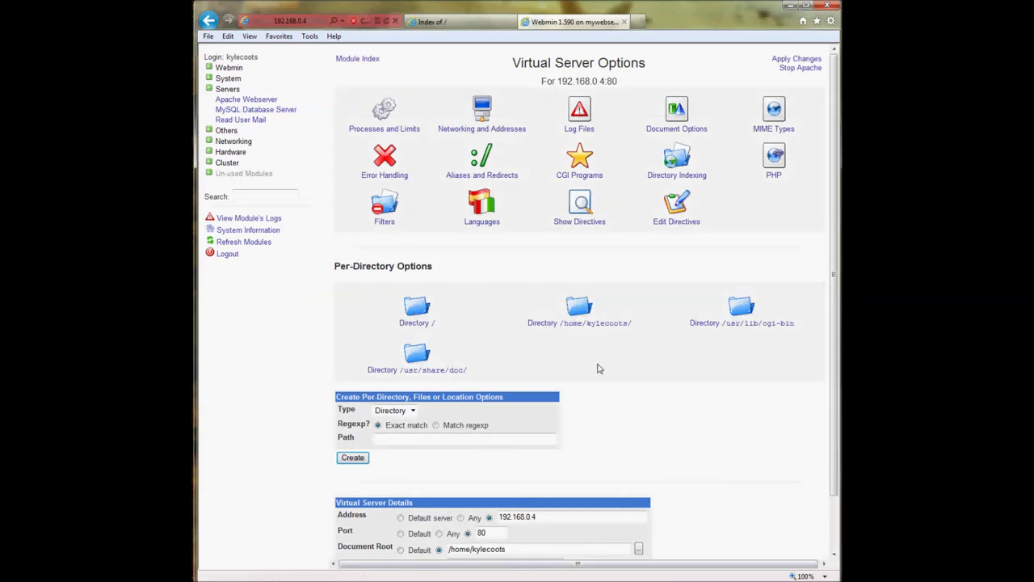
scroll(614, 339, down, 2)
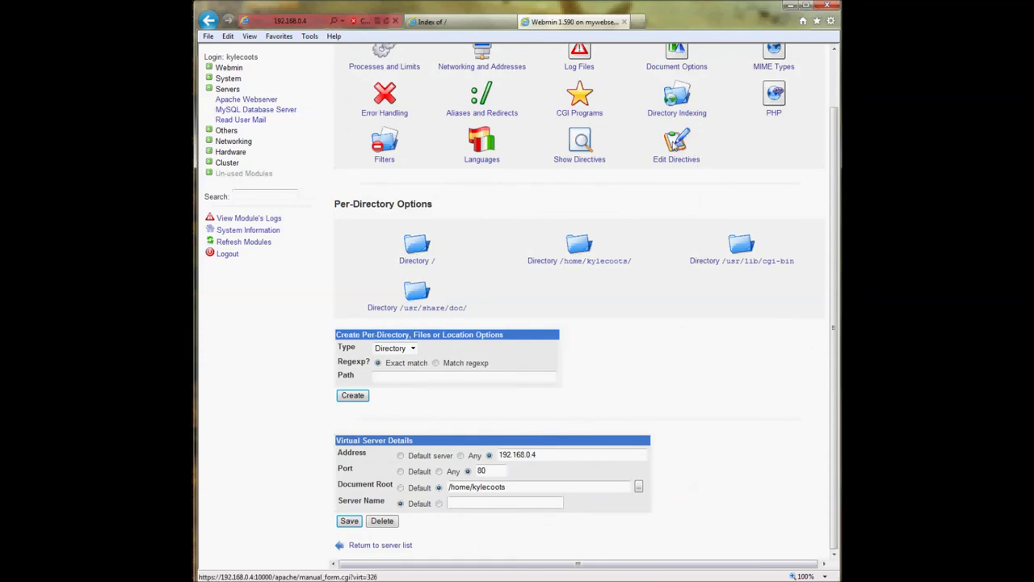
click(675, 142)
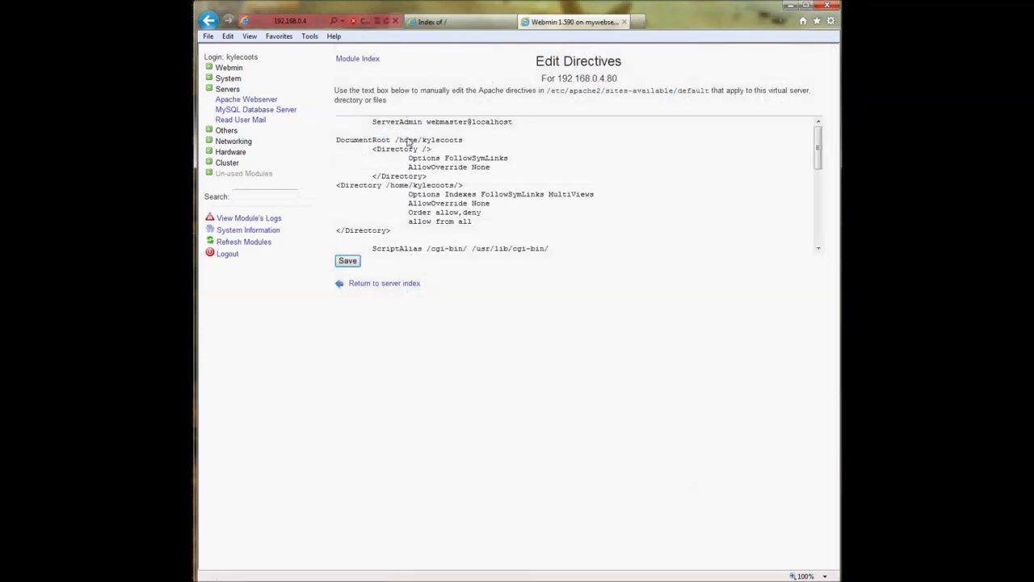
- Review the ServerAdmin, DocumentRoot and Options FollowSymLinks directives without editing them
click(362, 131)
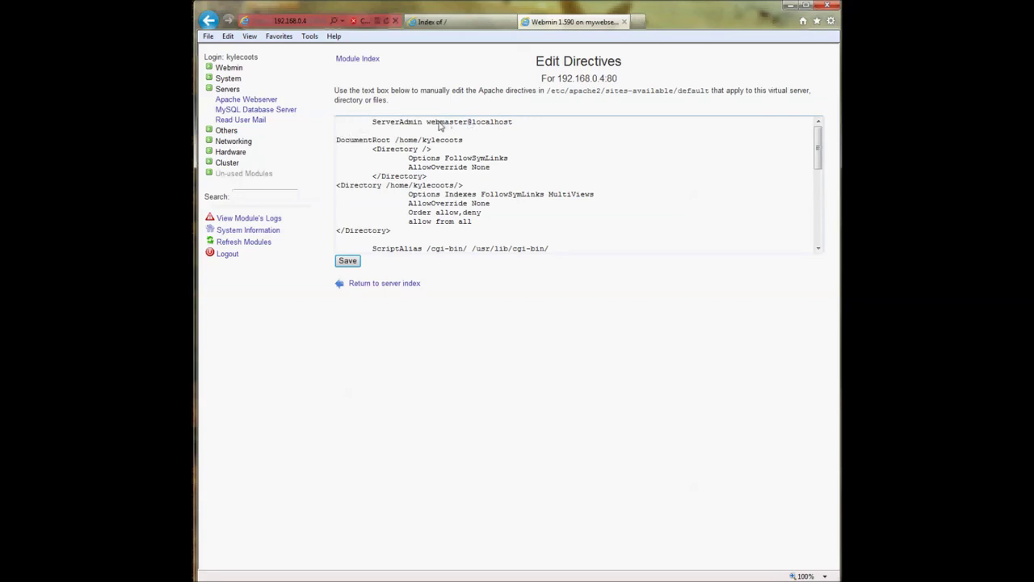
drag(427, 123, 512, 126)
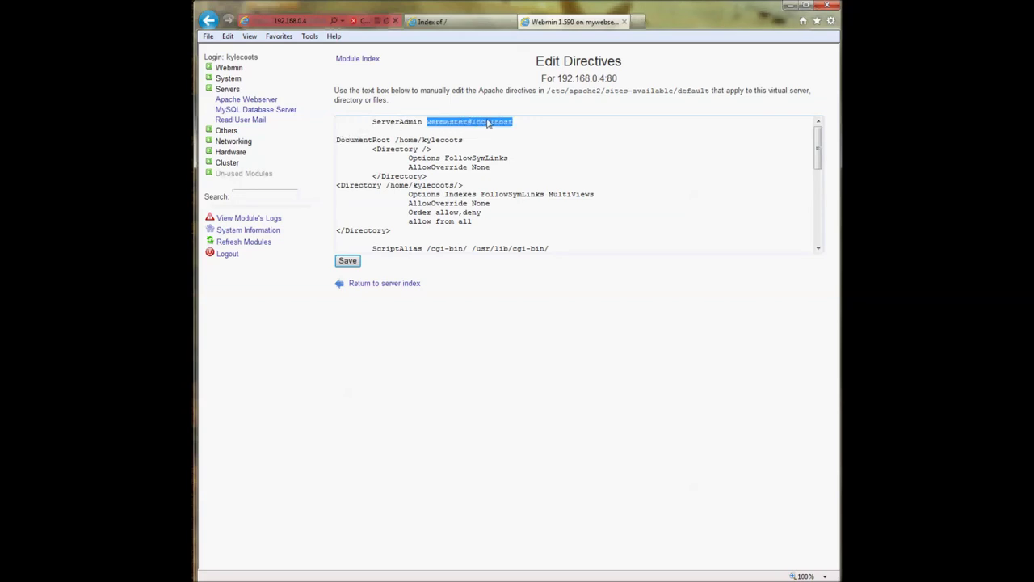
click(431, 130)
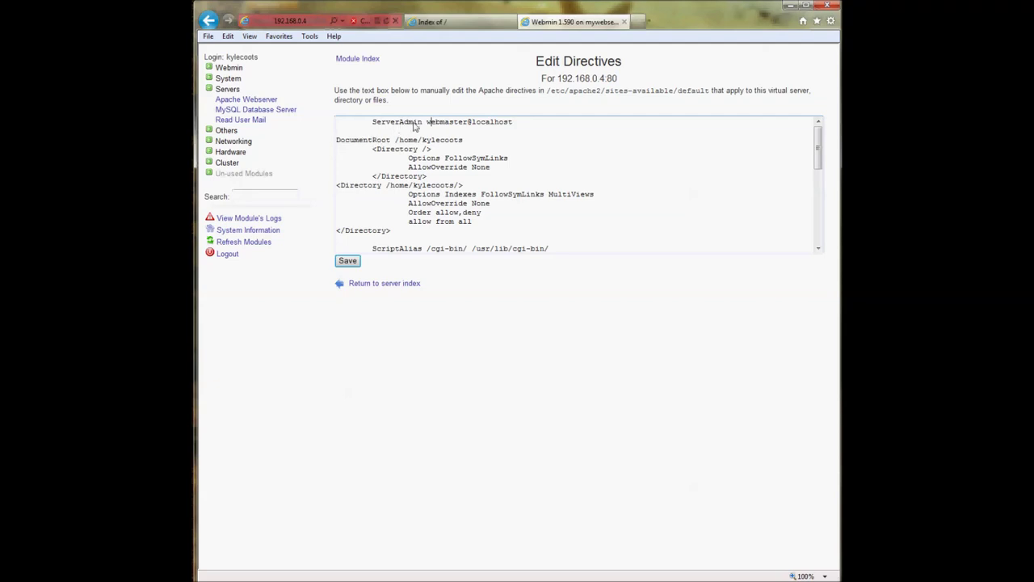
drag(427, 122, 499, 129)
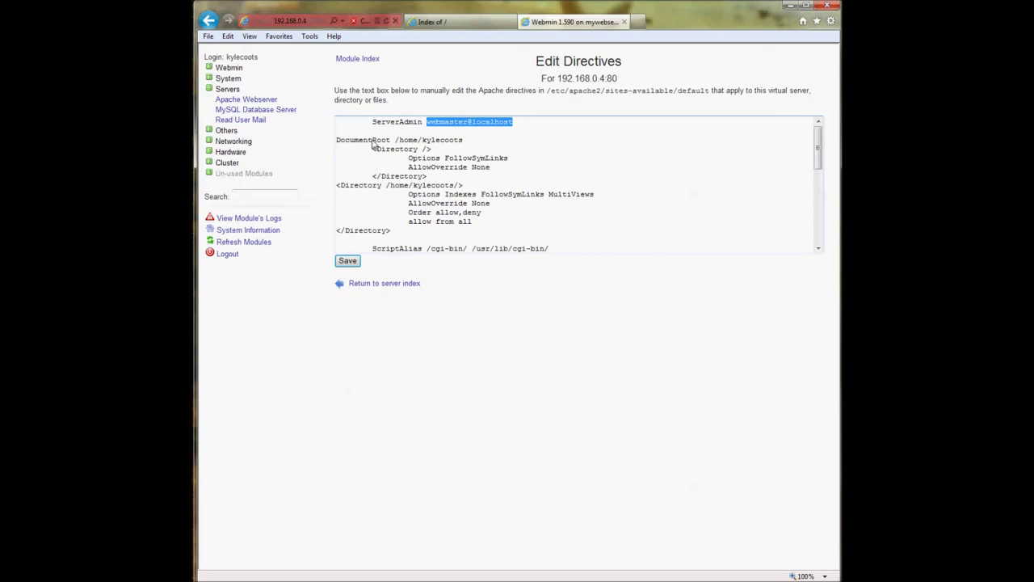
drag(395, 141, 463, 143)
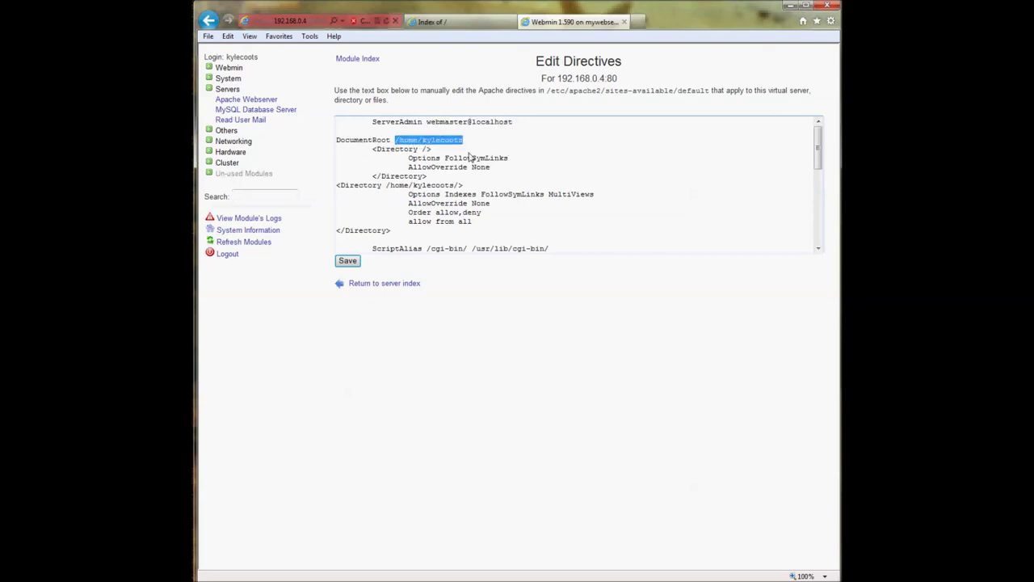
click(400, 152)
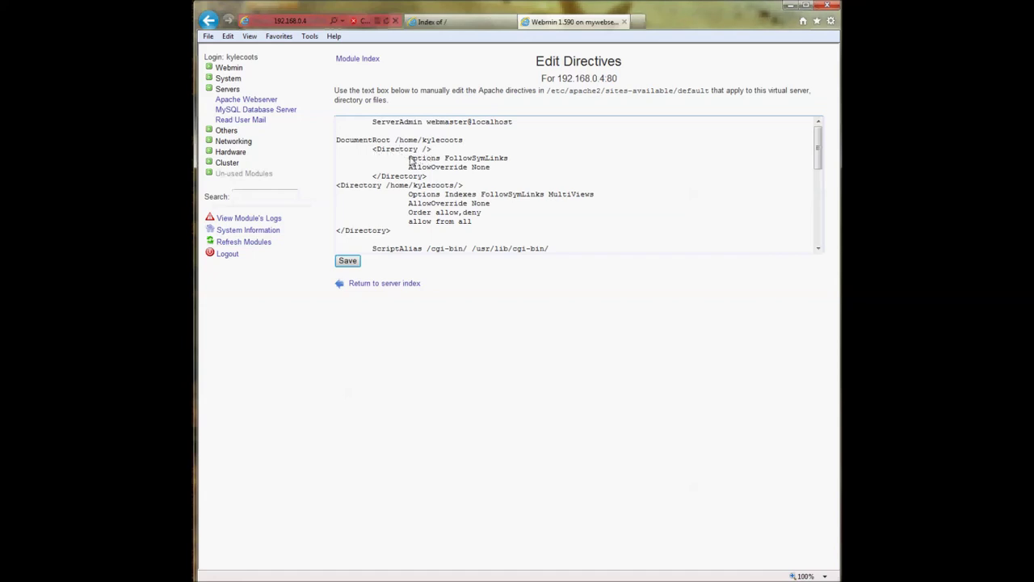
drag(407, 159, 492, 162)
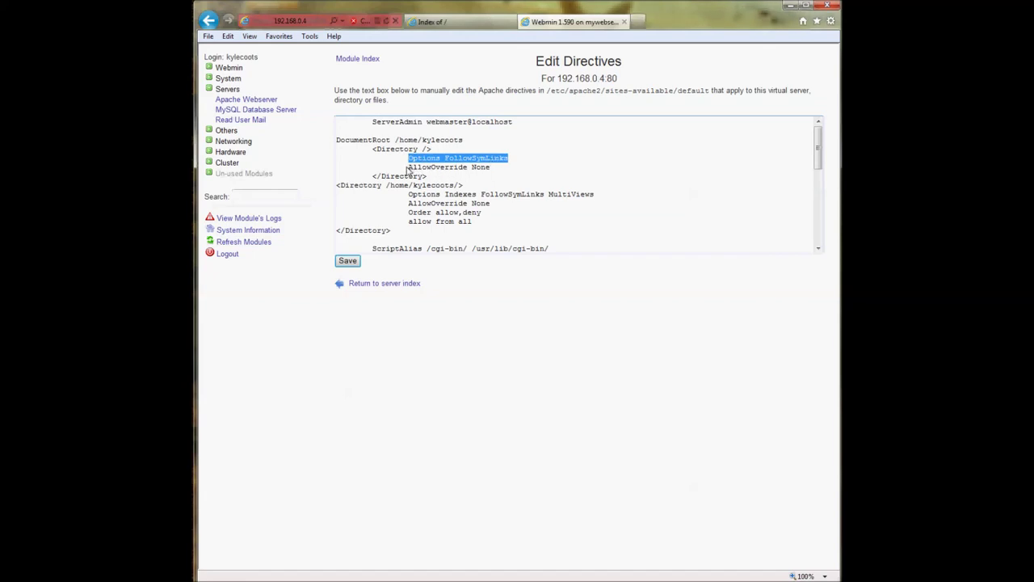
click(408, 168)
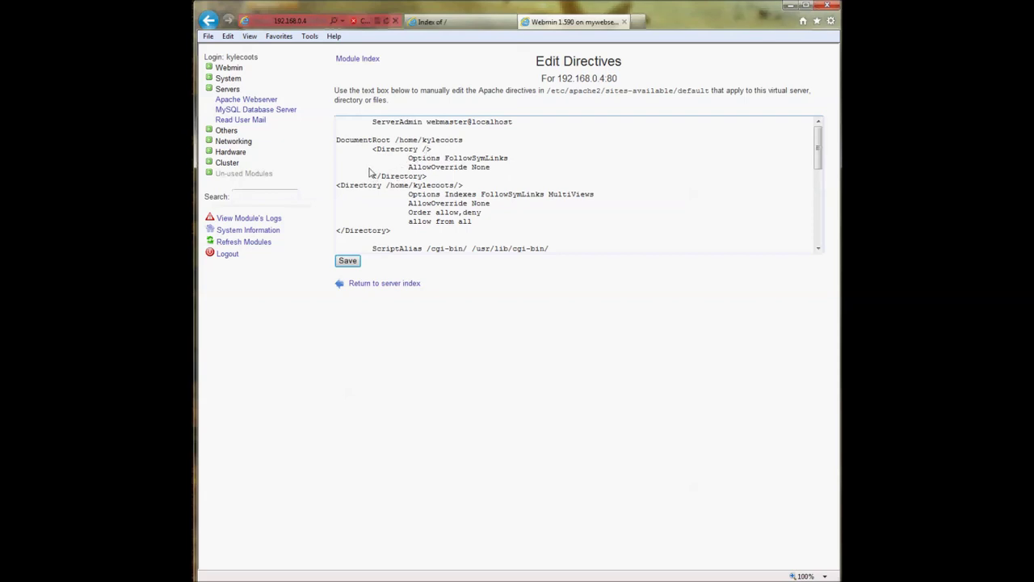
- Read through the home-folder Directory block, then view the site's Index of / listing
drag(339, 189, 454, 188)
scroll(479, 193, down, 1)
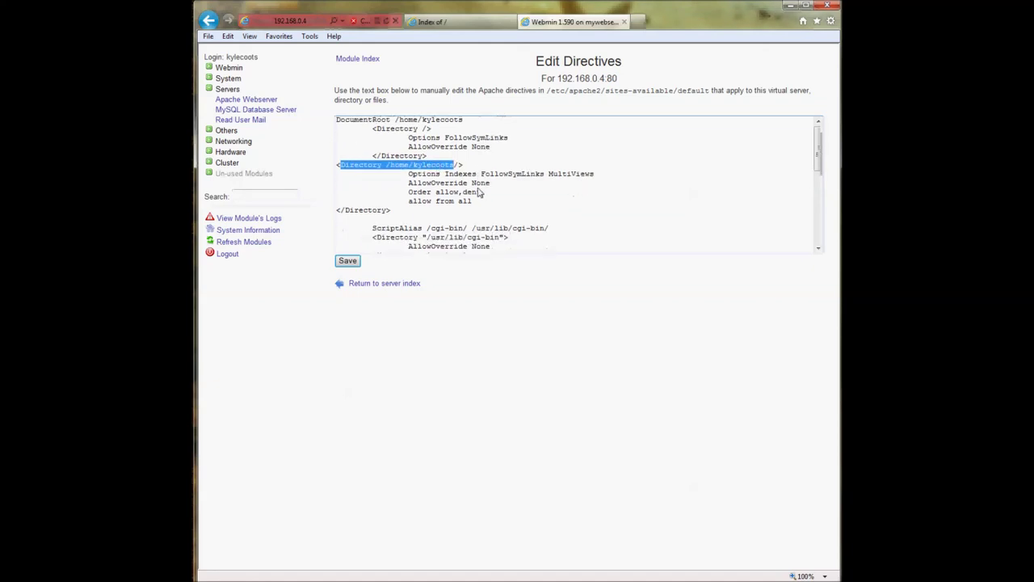
scroll(472, 196, down, 2)
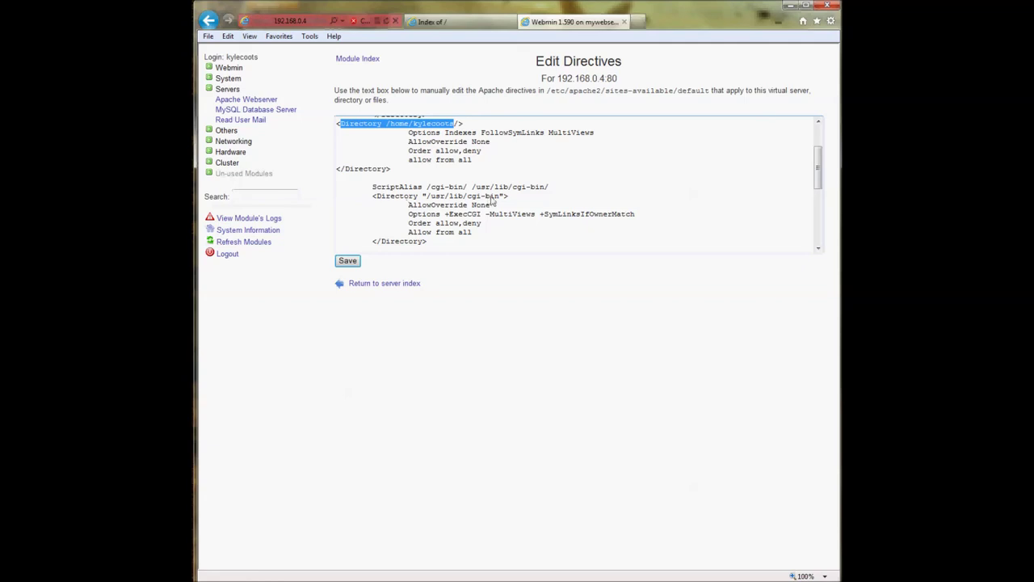
scroll(491, 218, down, 2)
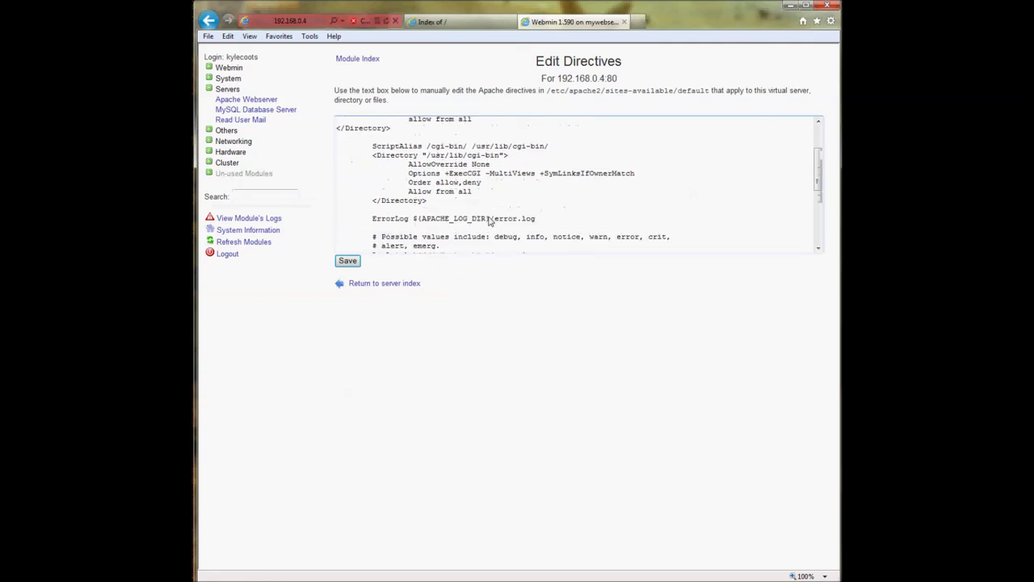
scroll(489, 221, down, 4)
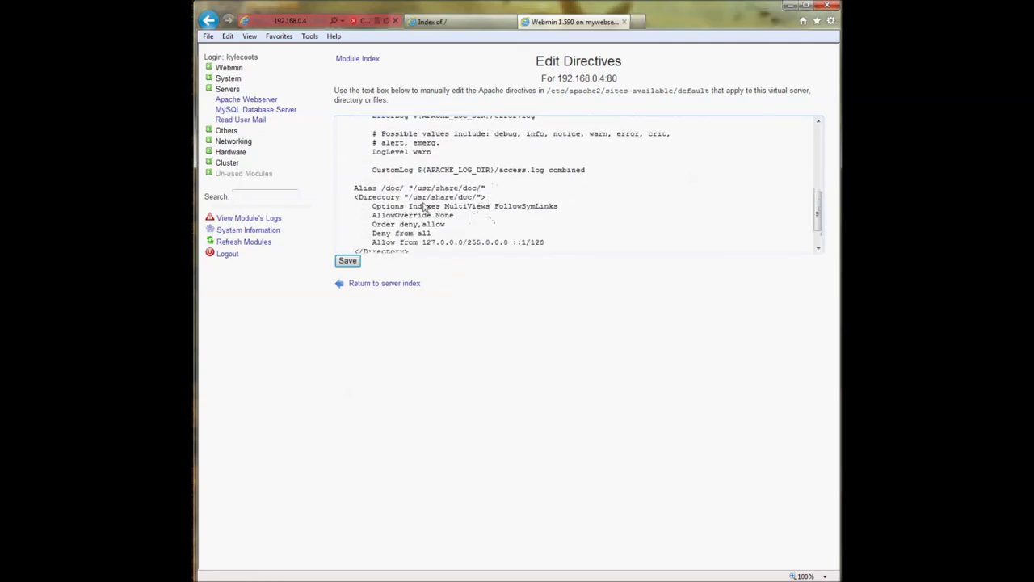
scroll(451, 202, down, 1)
scroll(452, 202, up, 8)
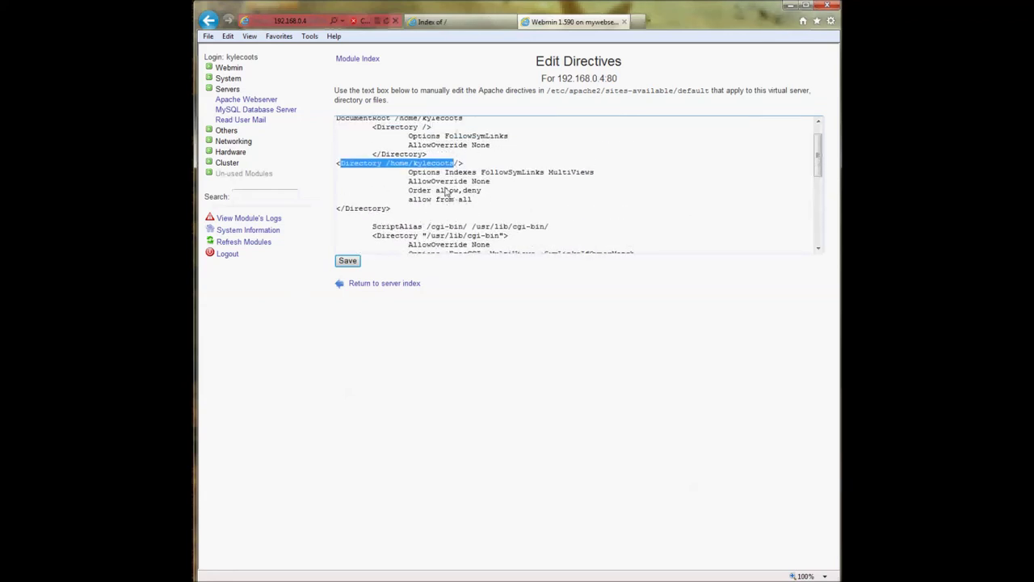
click(399, 183)
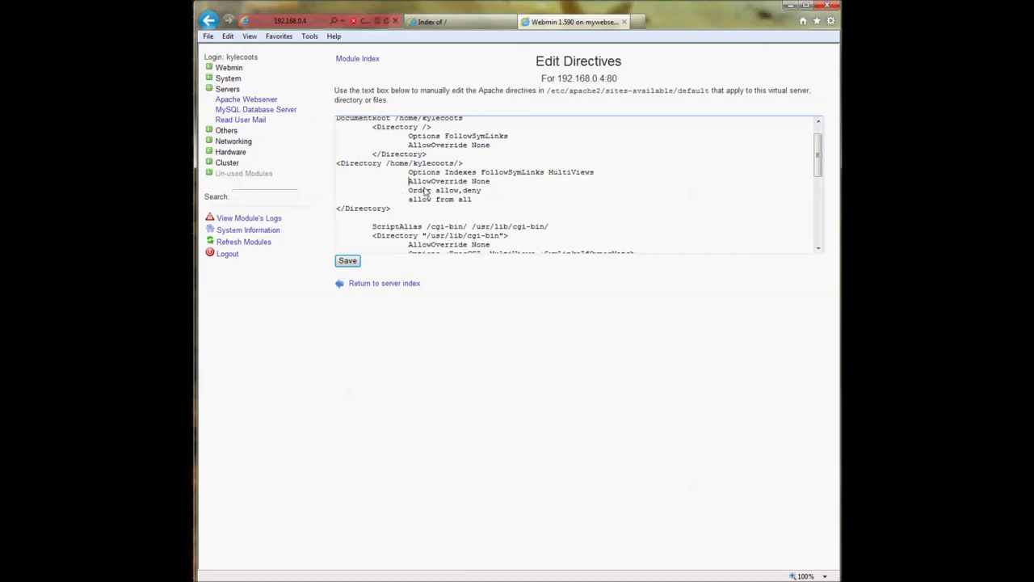
click(453, 21)
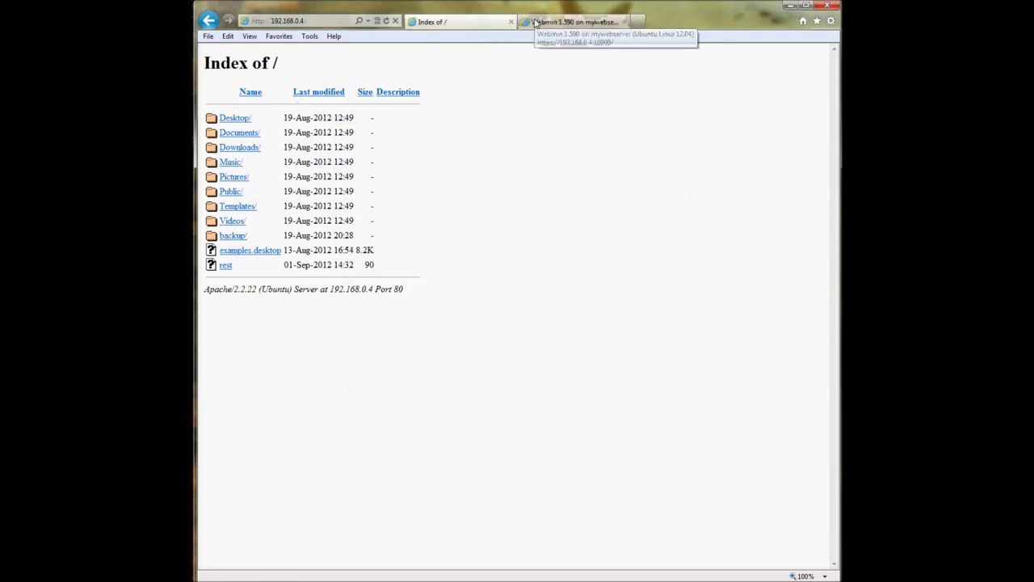
- Confirm the home-folder Document Root on the server options page and reopen Edit Directives
click(535, 23)
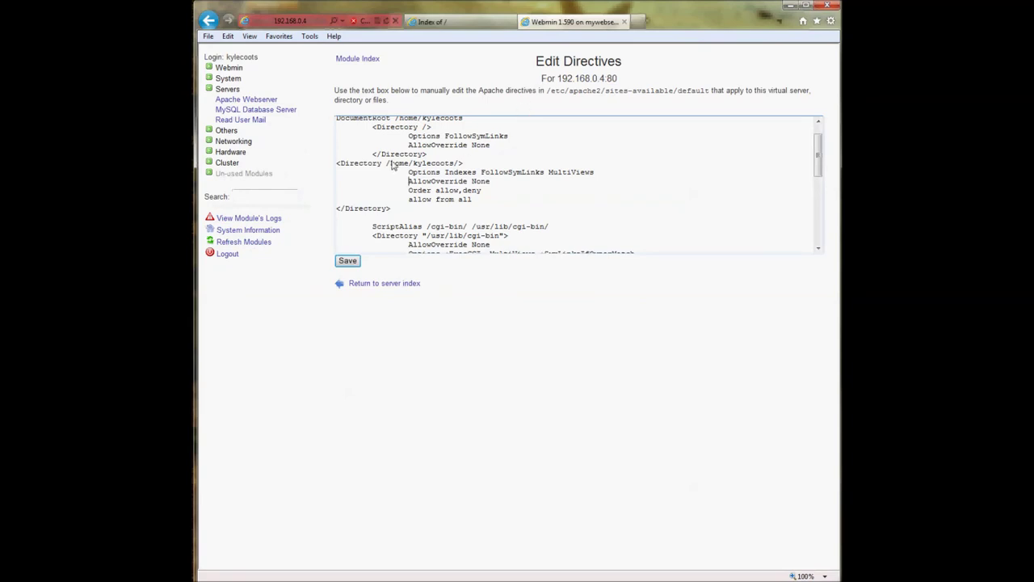
drag(339, 167, 459, 166)
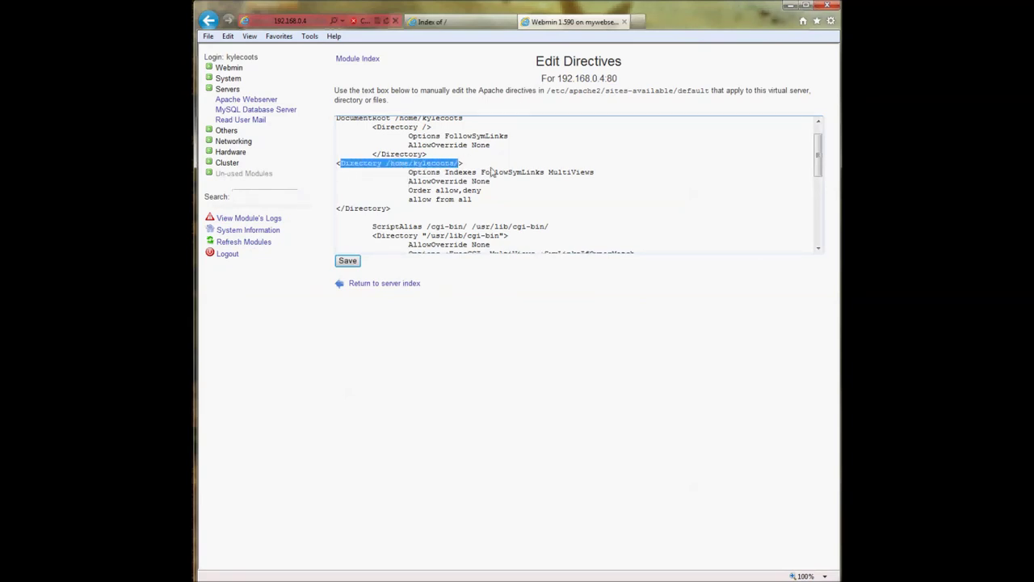
click(398, 167)
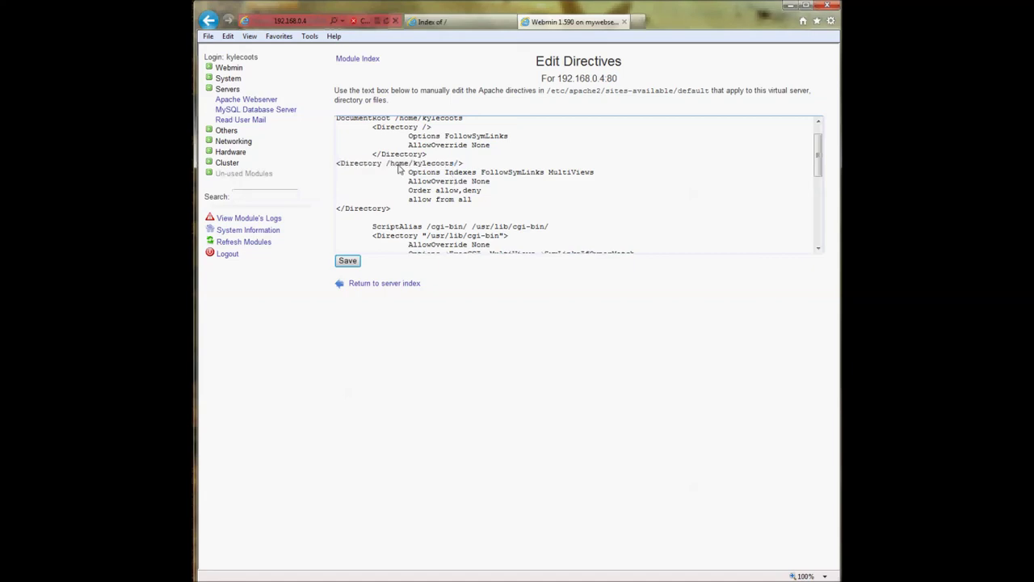
click(395, 284)
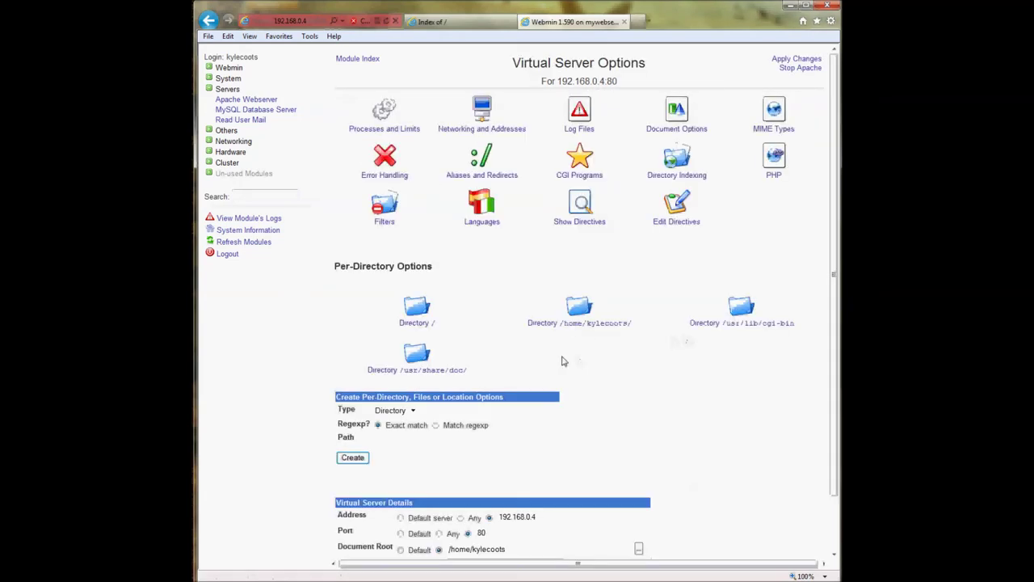
scroll(561, 362, down, 2)
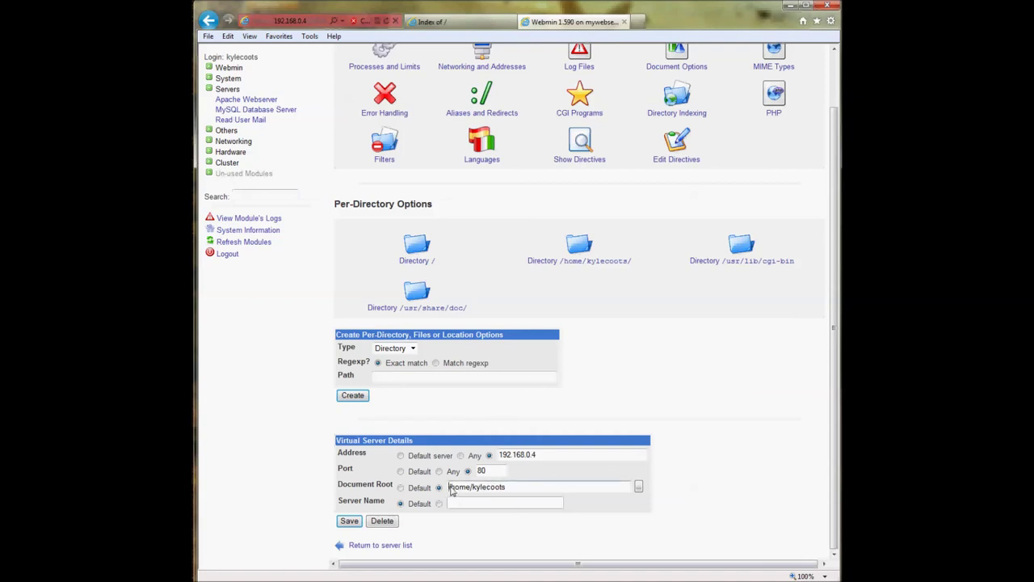
drag(449, 488, 510, 493)
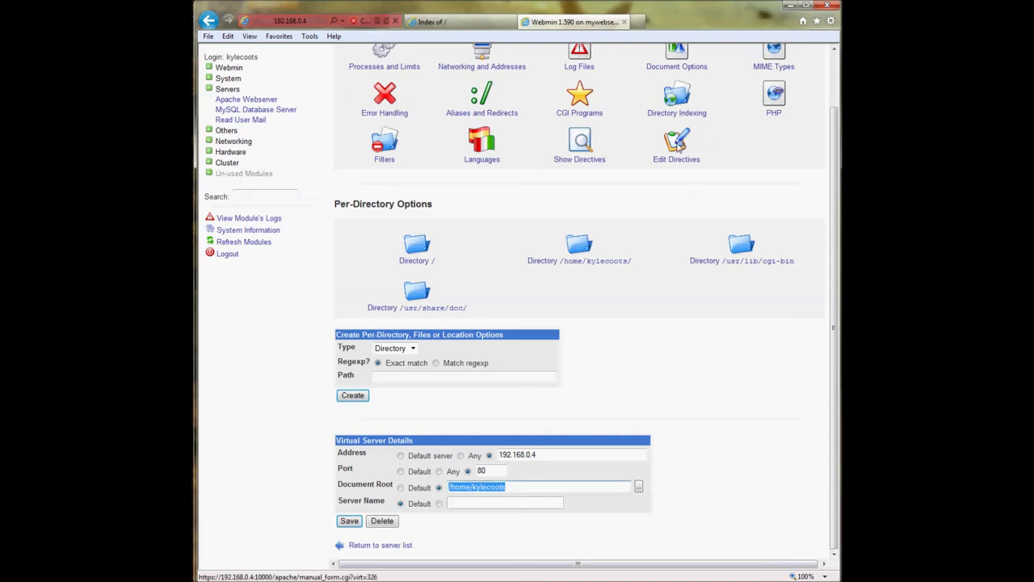
click(679, 144)
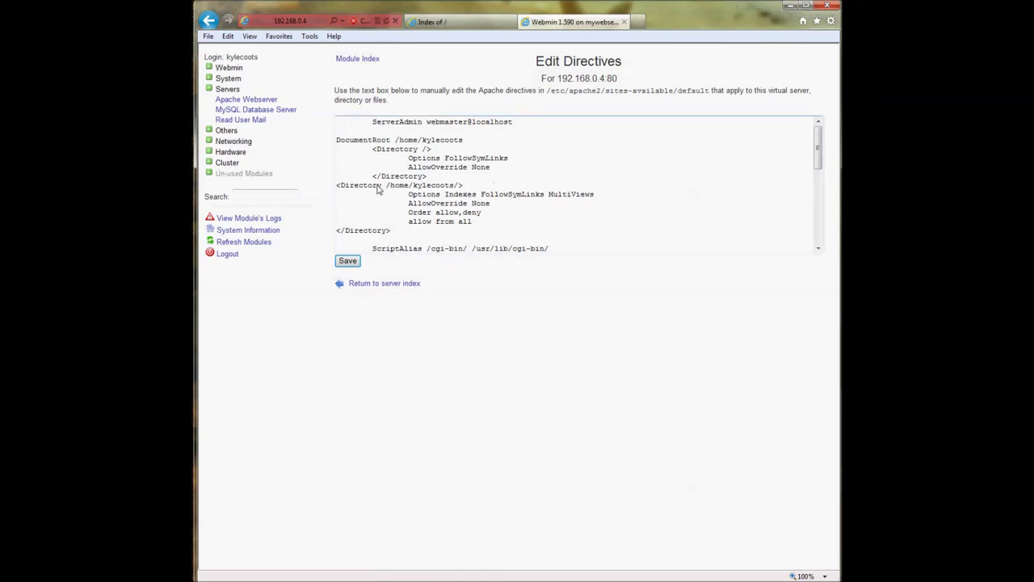
- Change the home folder's Options to -Indexes FollowSymLinks MultiViews, save, and apply to Apache
drag(339, 189, 462, 186)
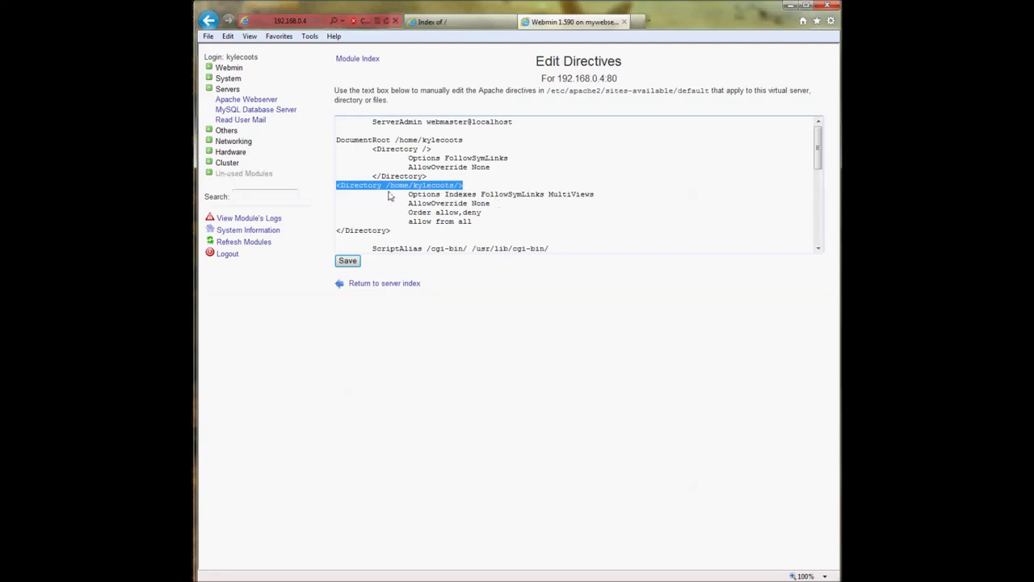
drag(390, 187, 424, 189)
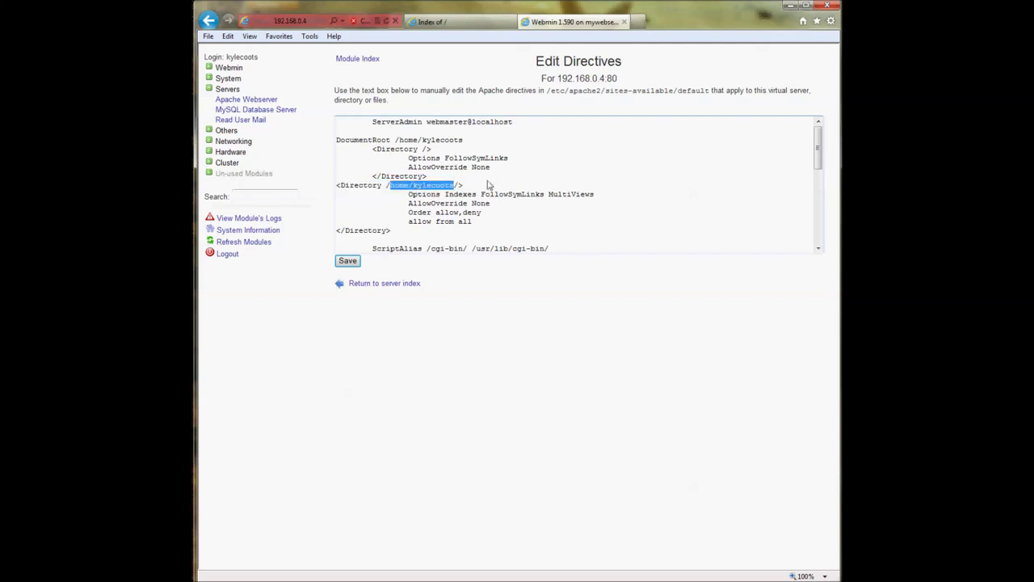
click(408, 194)
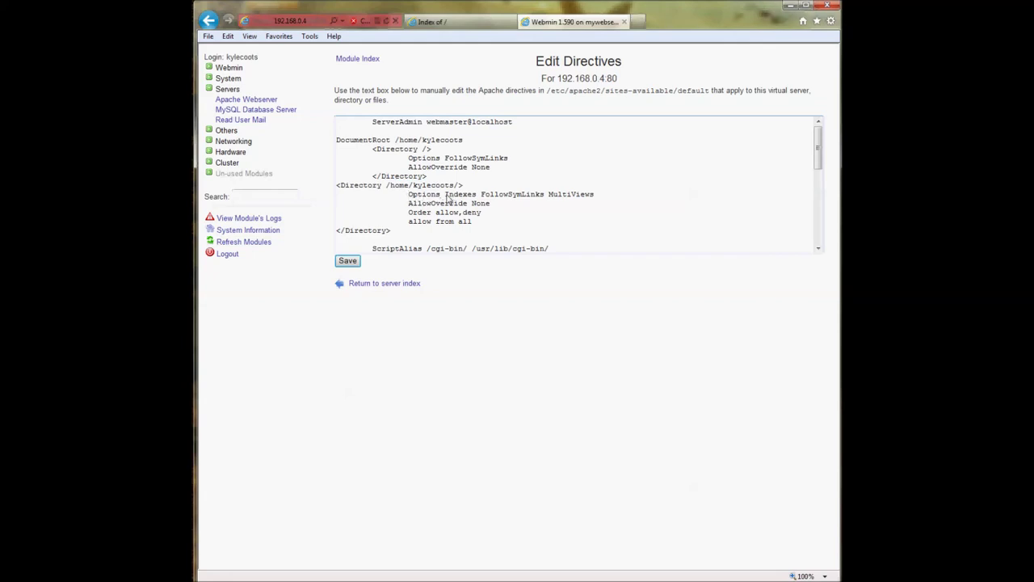
drag(442, 196, 584, 197)
click(441, 200)
text(-)
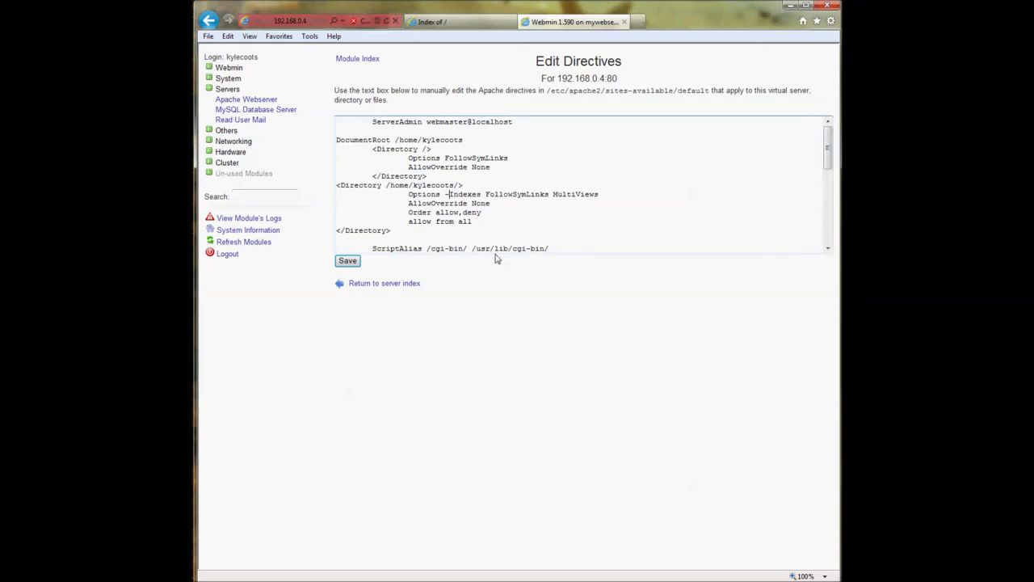
click(347, 261)
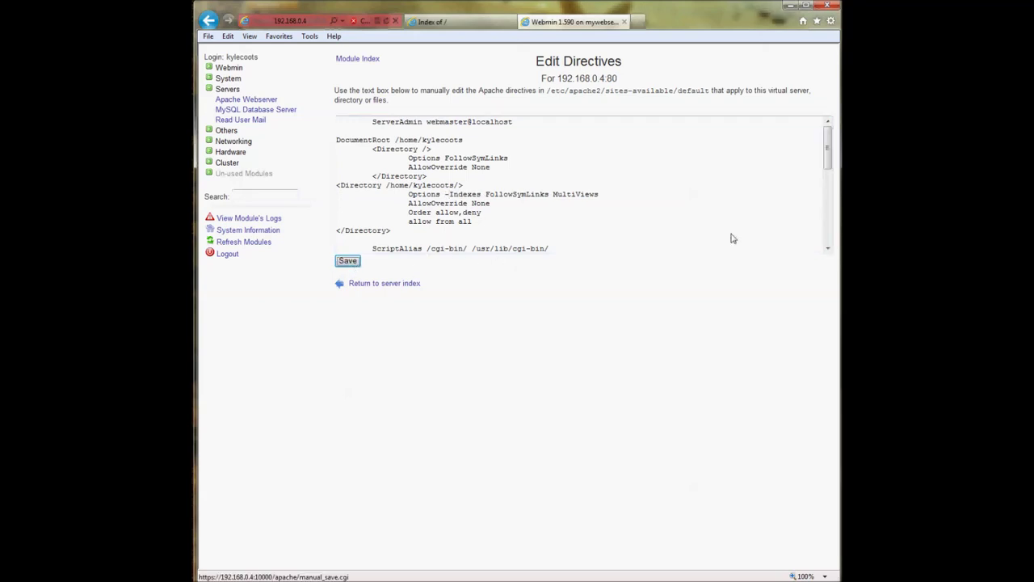
click(791, 63)
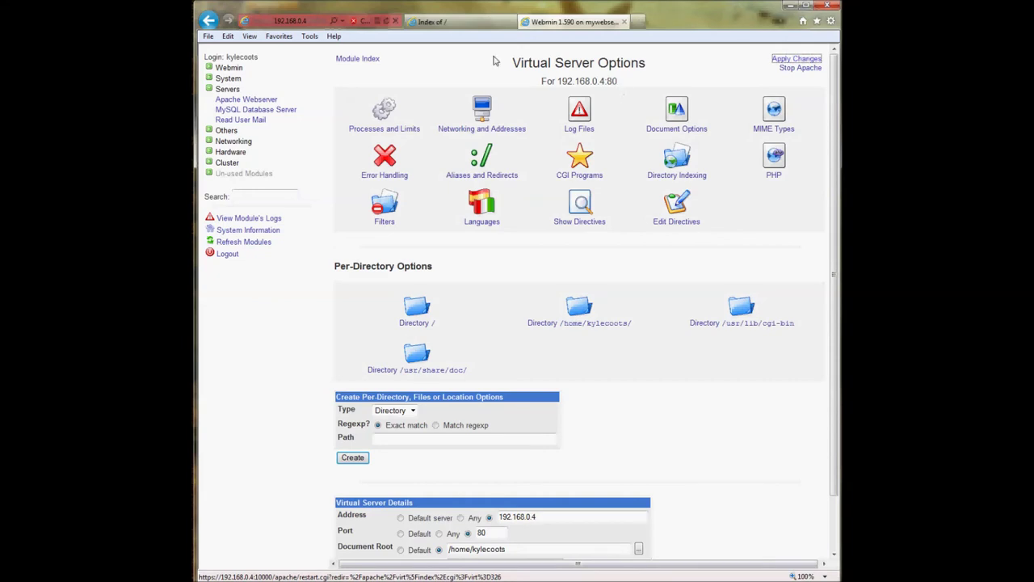
- Reload 192.168.0.4 to confirm it now returns 403 Forbidden, then return to Webmin
click(464, 27)
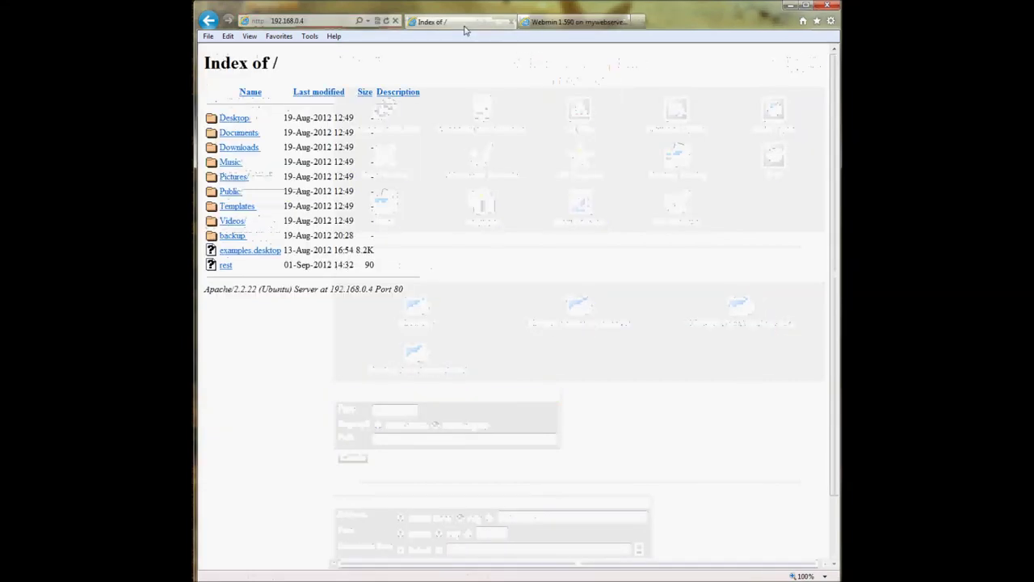
click(386, 21)
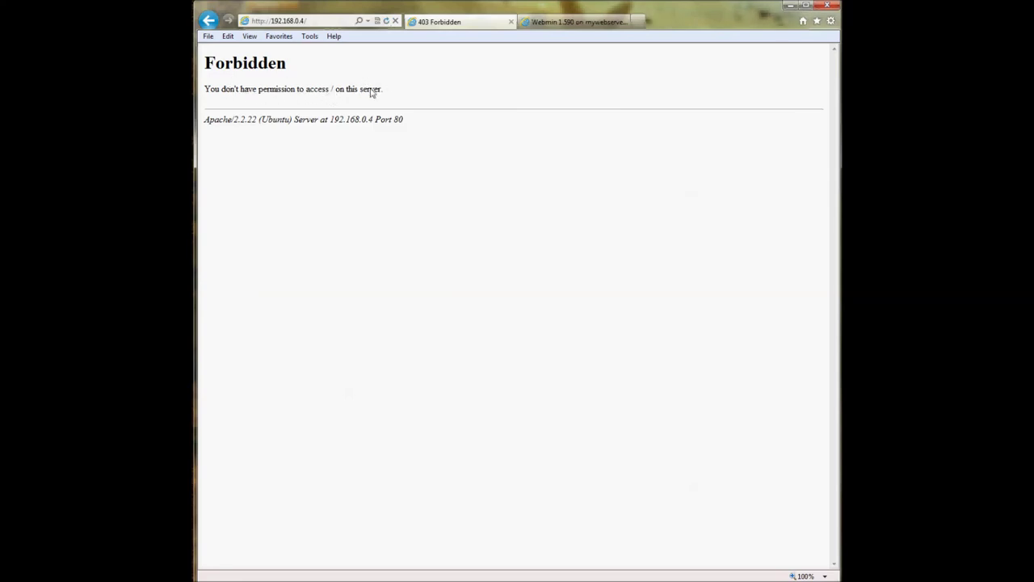
click(557, 24)
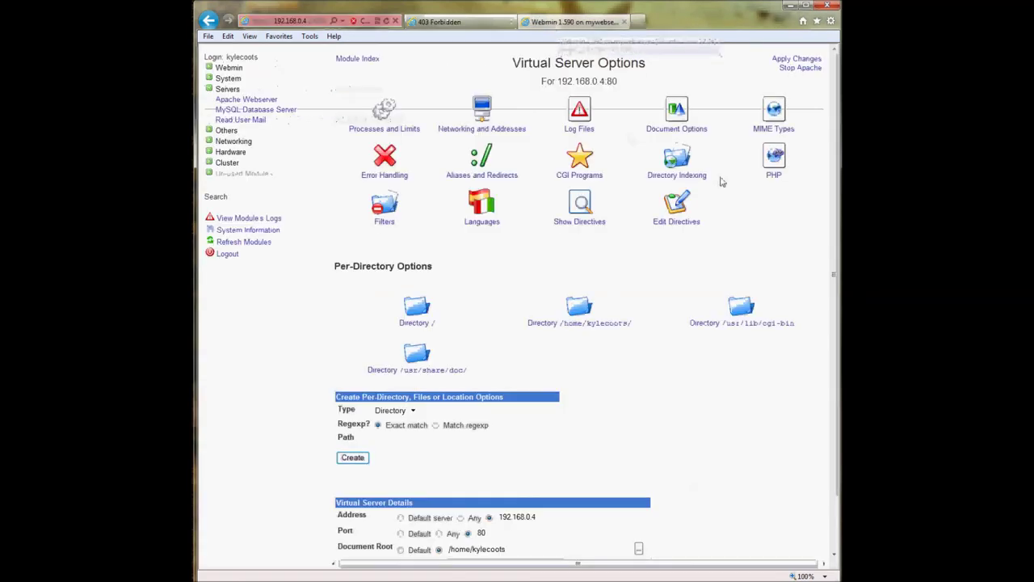
click(664, 209)
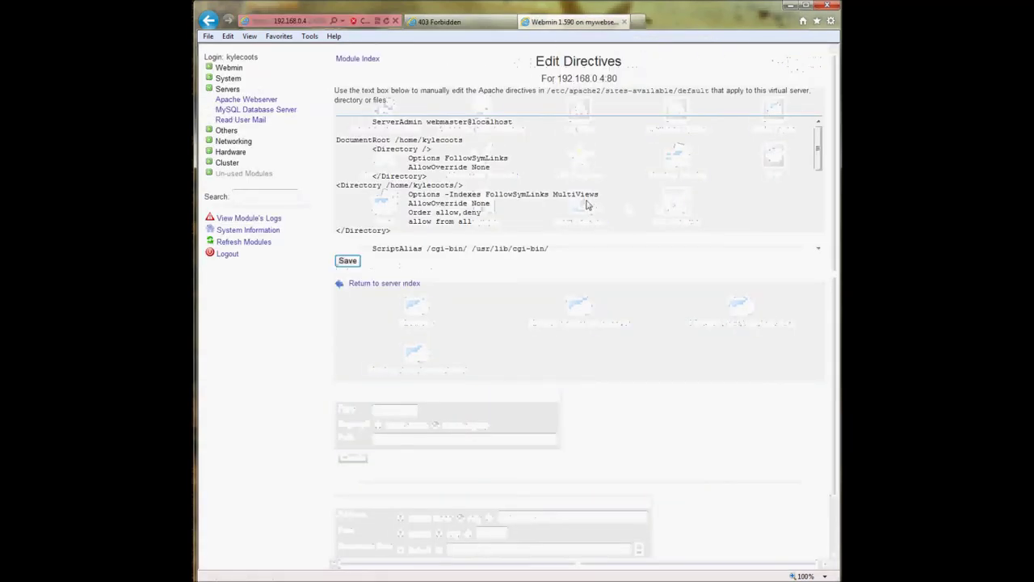
click(490, 203)
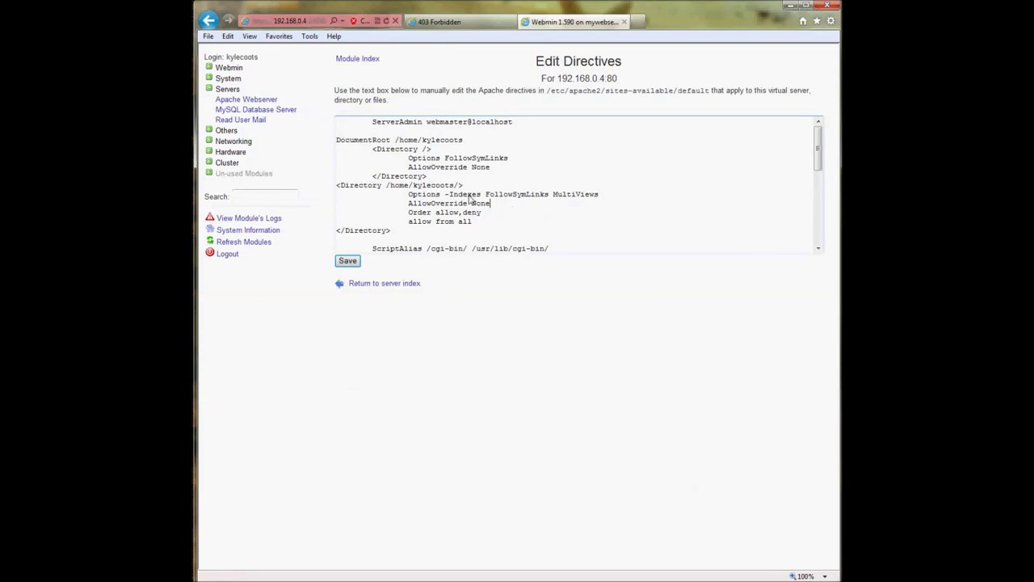
double_click(448, 195)
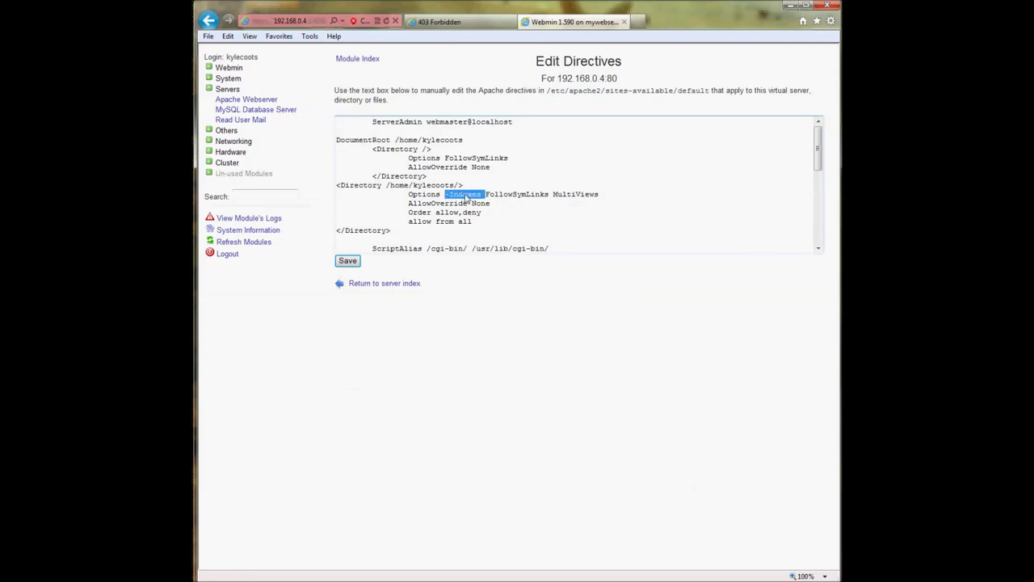
click(377, 284)
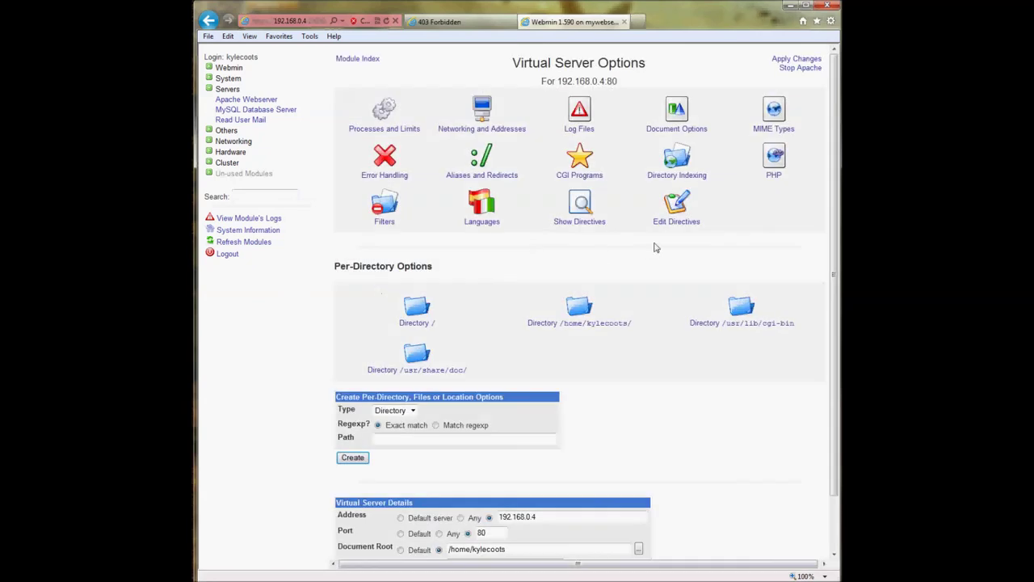
scroll(722, 449, down, 2)
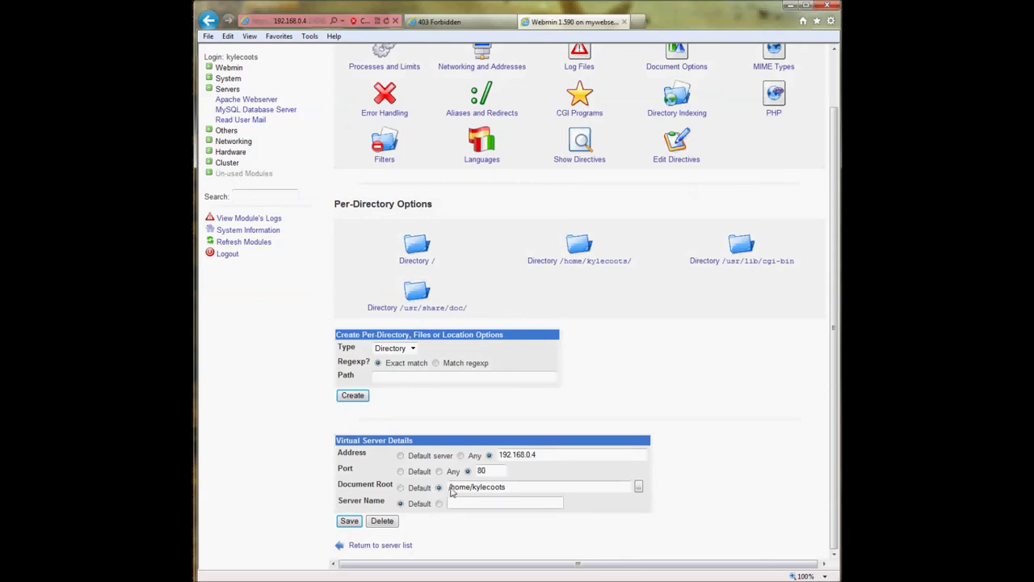
- Set the server name to mydomain.com, save the virtual server and apply changes
click(472, 489)
click(438, 503)
click(555, 505)
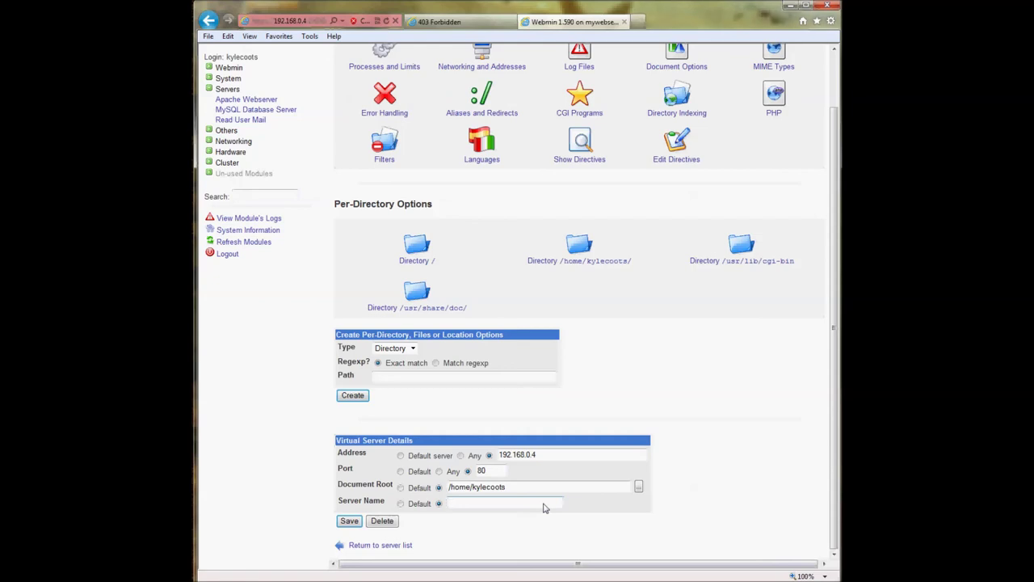
text(domain.com)
click(349, 521)
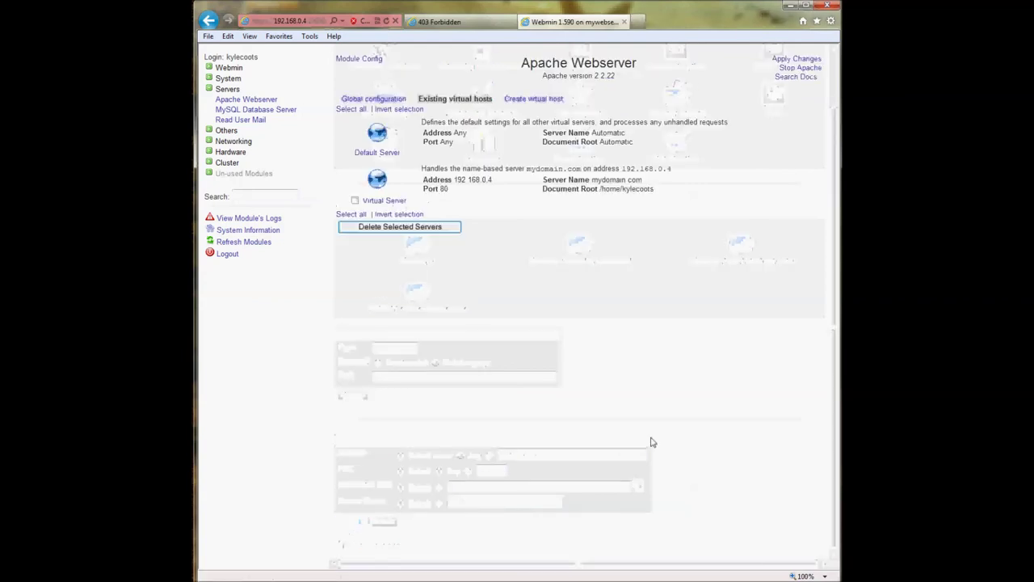
click(781, 63)
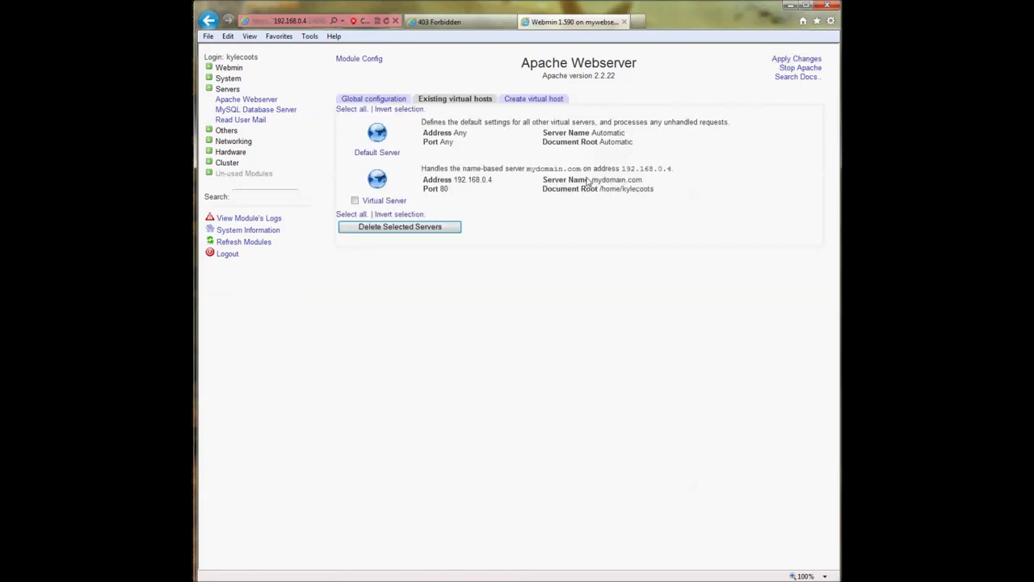
drag(542, 180, 613, 182)
click(611, 181)
click(448, 22)
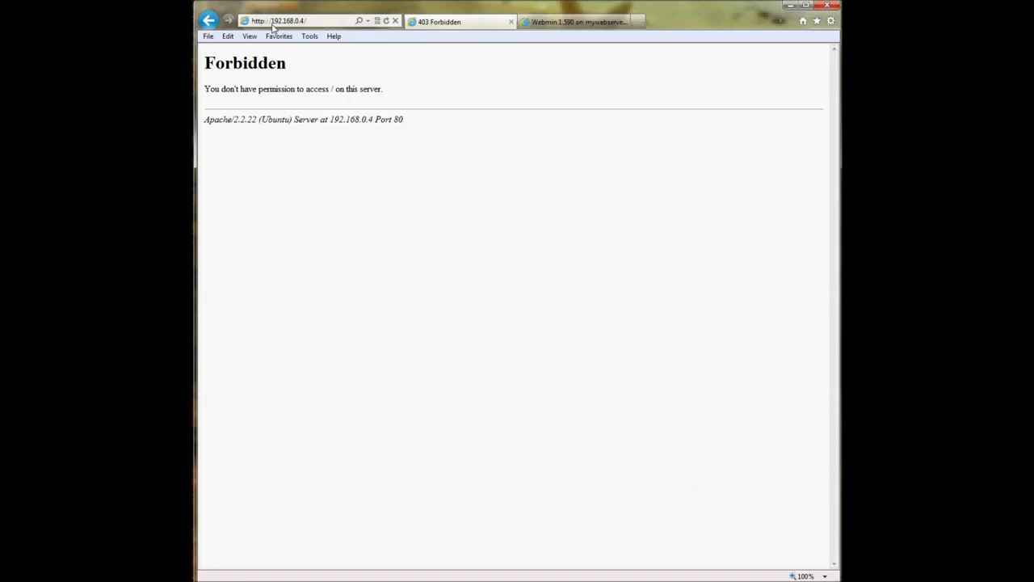
click(273, 22)
click(273, 21)
drag(272, 22, 315, 22)
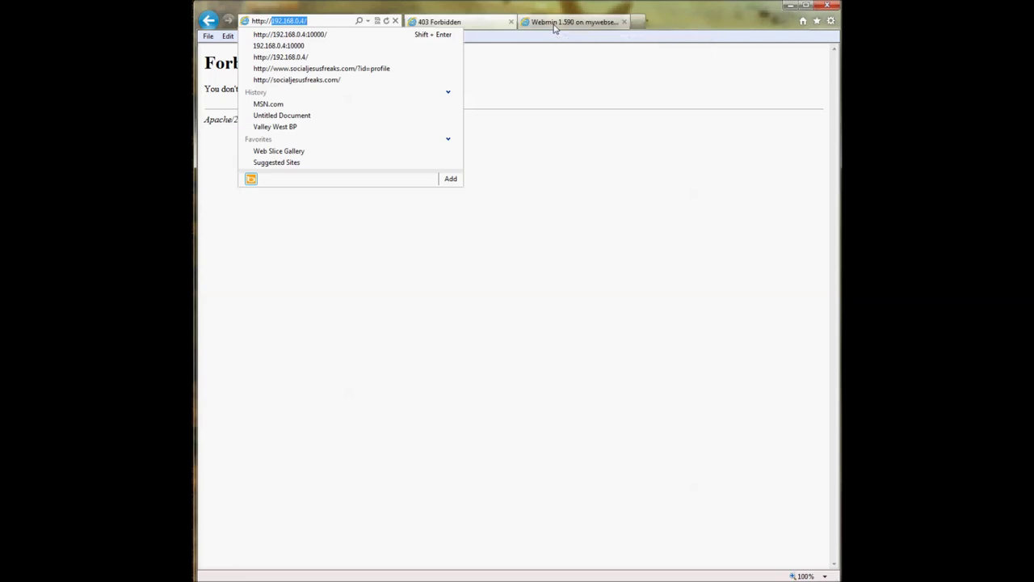
click(554, 24)
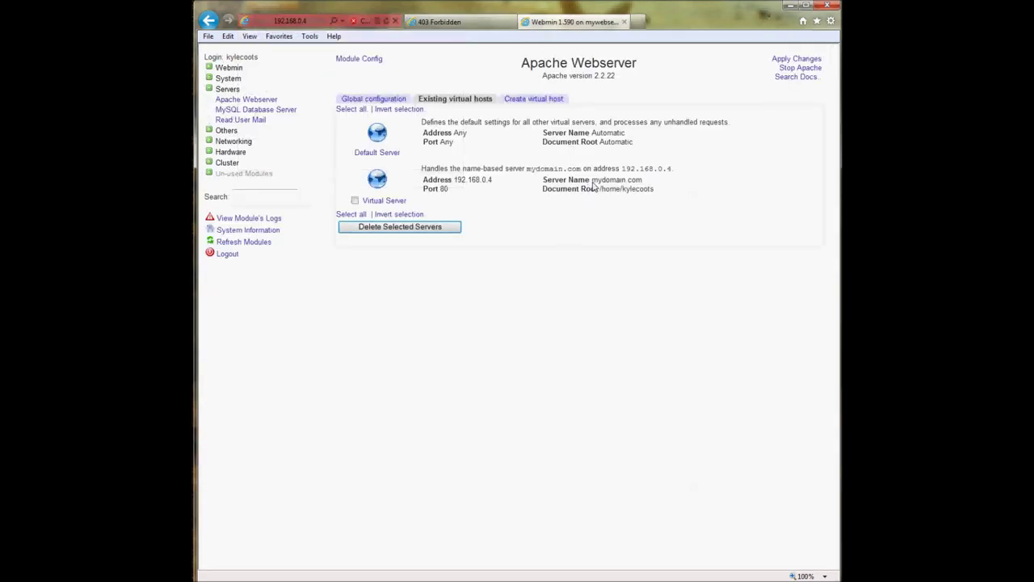
drag(593, 186, 650, 166)
click(644, 181)
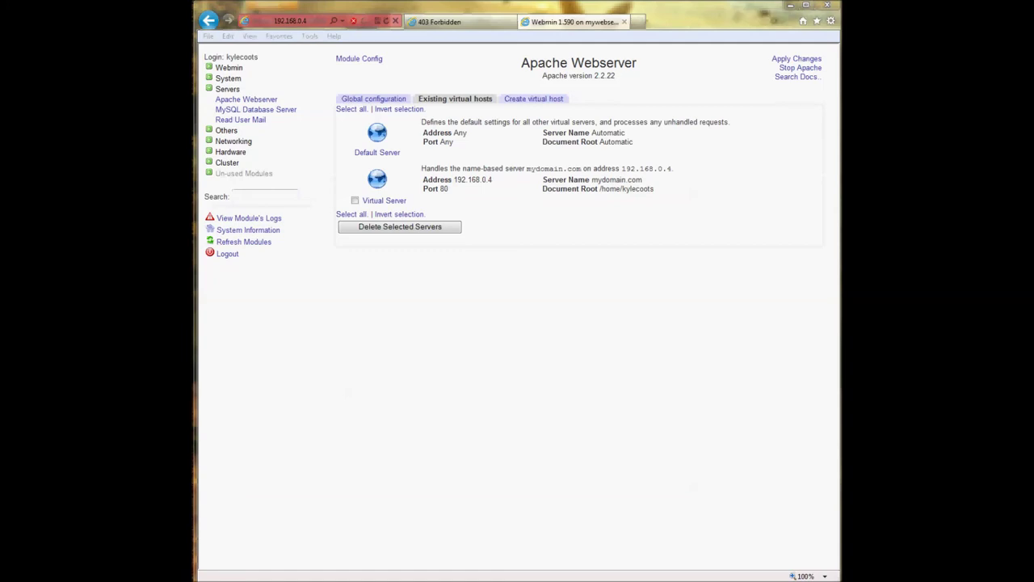
- Keep the Windows hosts file open in Notepad unchanged, cancelling the save prompt
drag(390, 212, 532, 147)
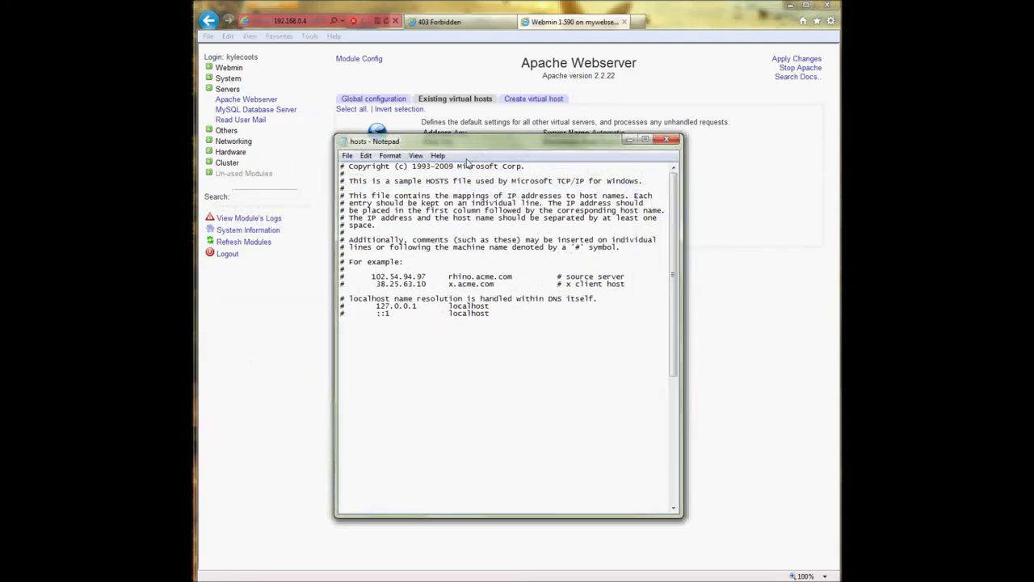
click(363, 155)
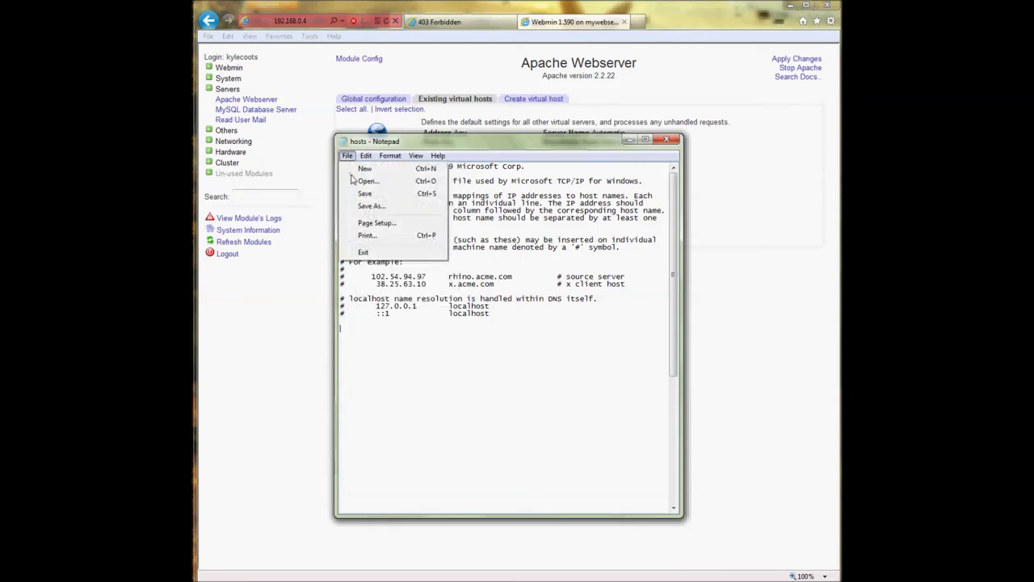
click(357, 183)
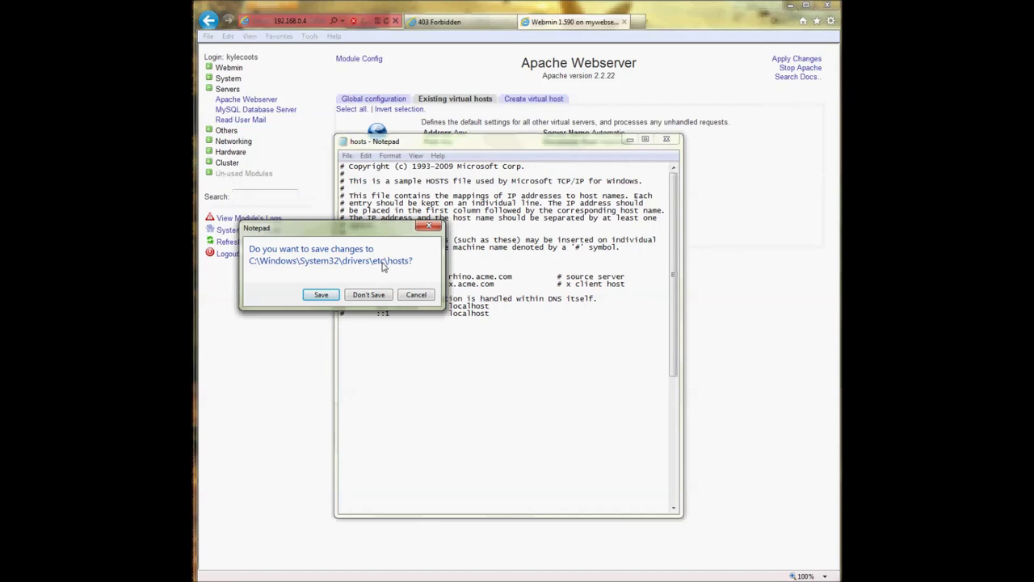
click(414, 296)
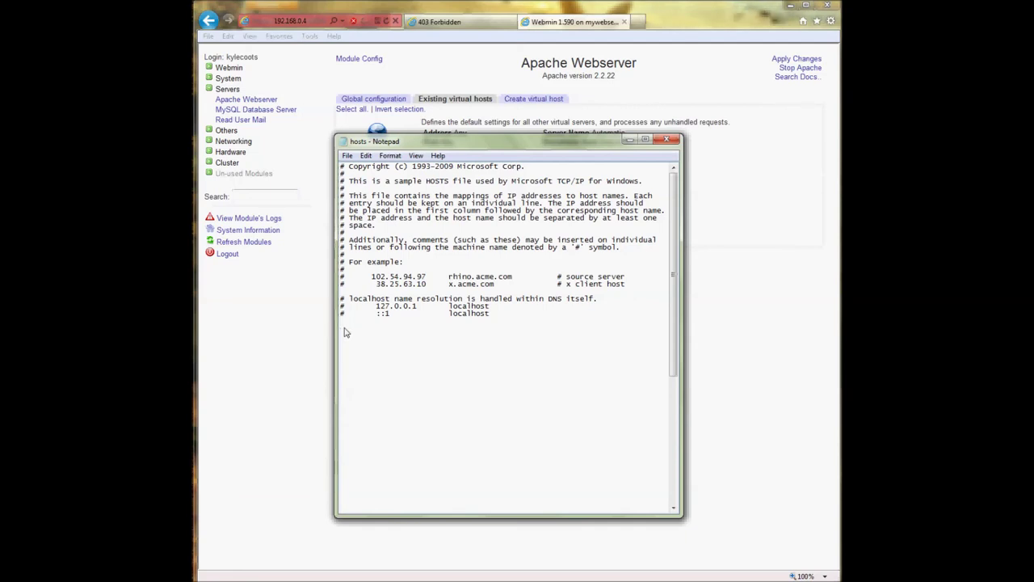
text(#)
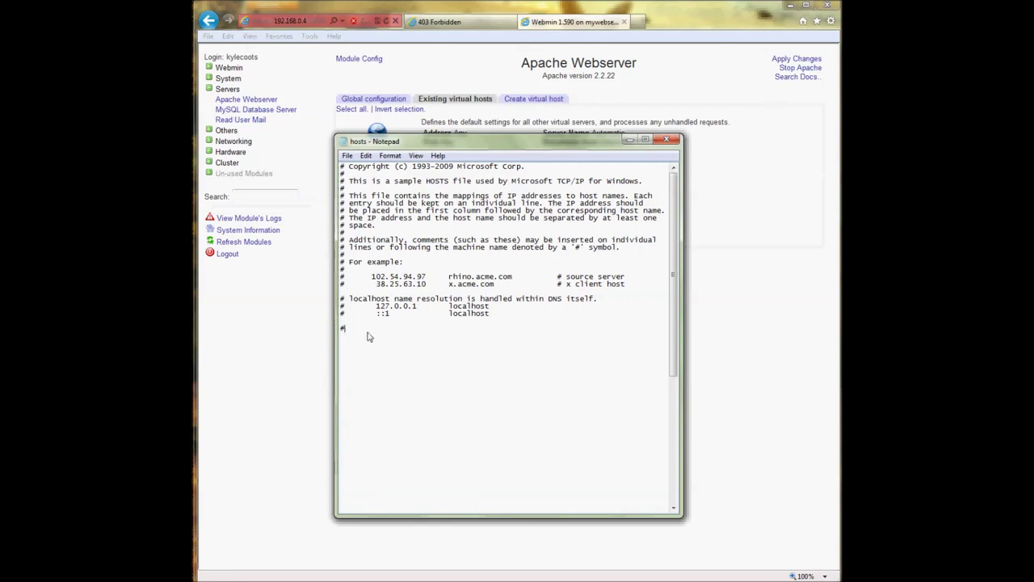
key(BackSpace)
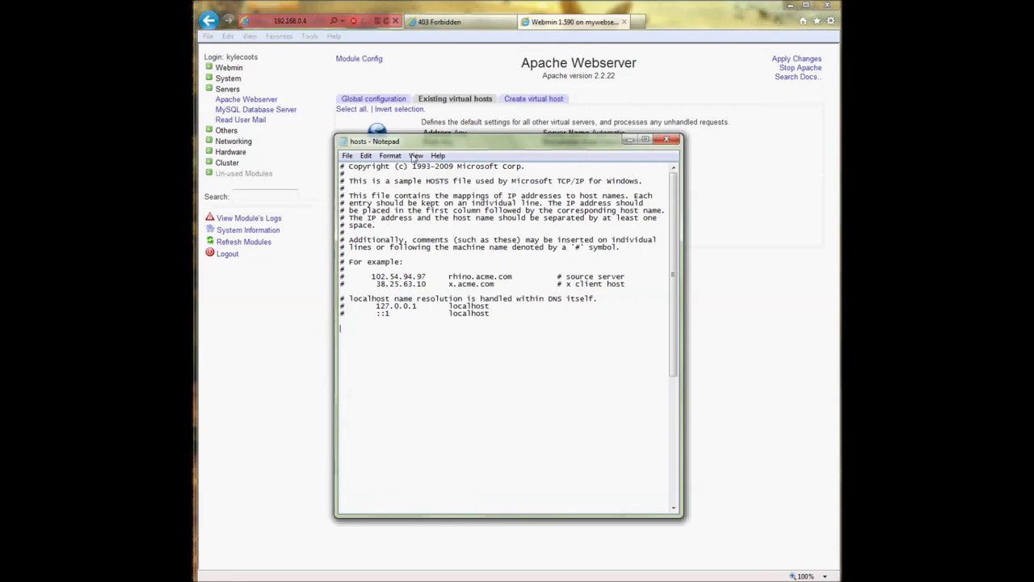
drag(428, 144, 429, 226)
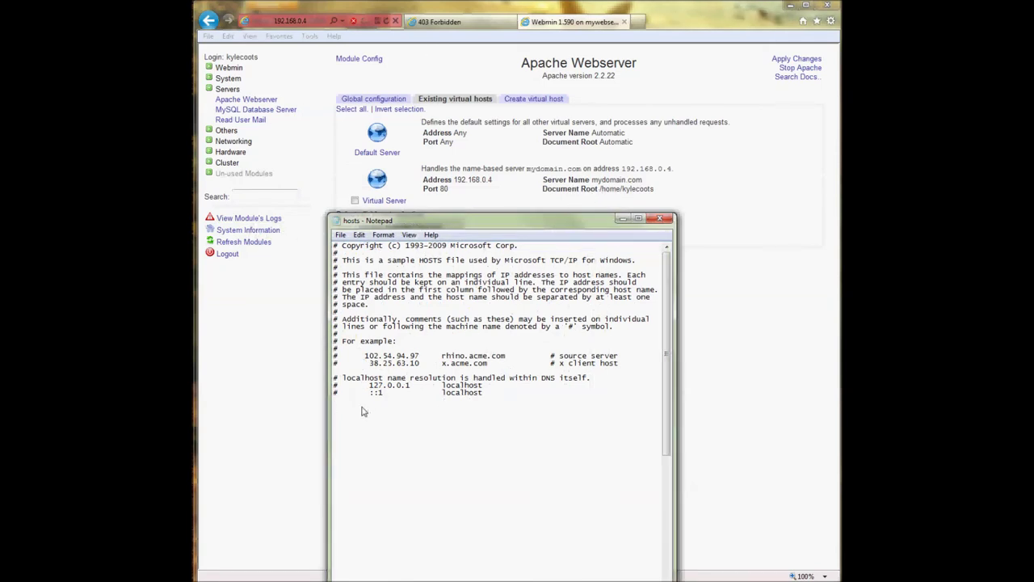
- Add '192.168.0.4 mydomain.com' to the hosts file, view the etc folder with All Files, then minimize Notepad
text(92.168.0.4 mydomain.com)
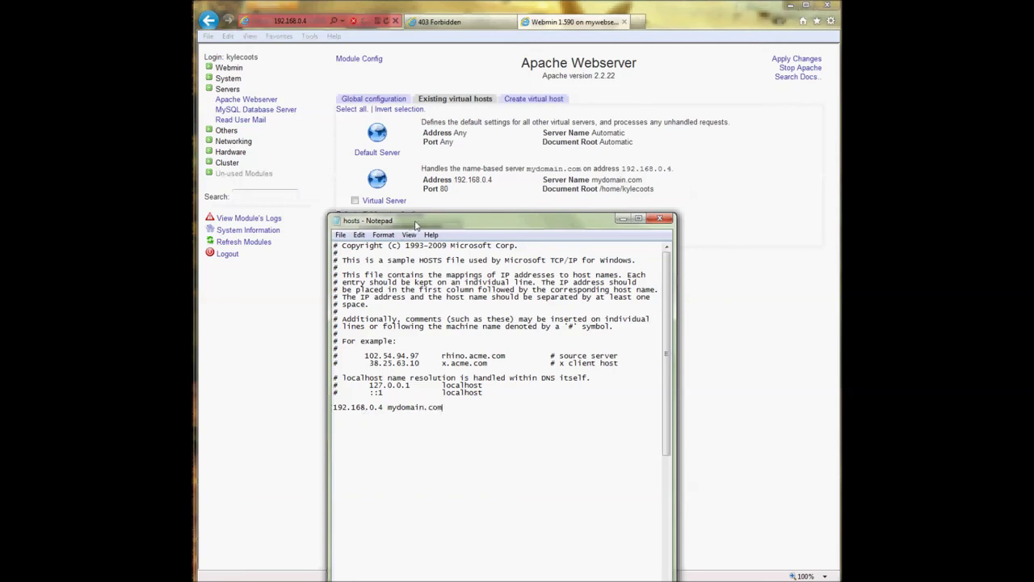
drag(414, 227, 435, 177)
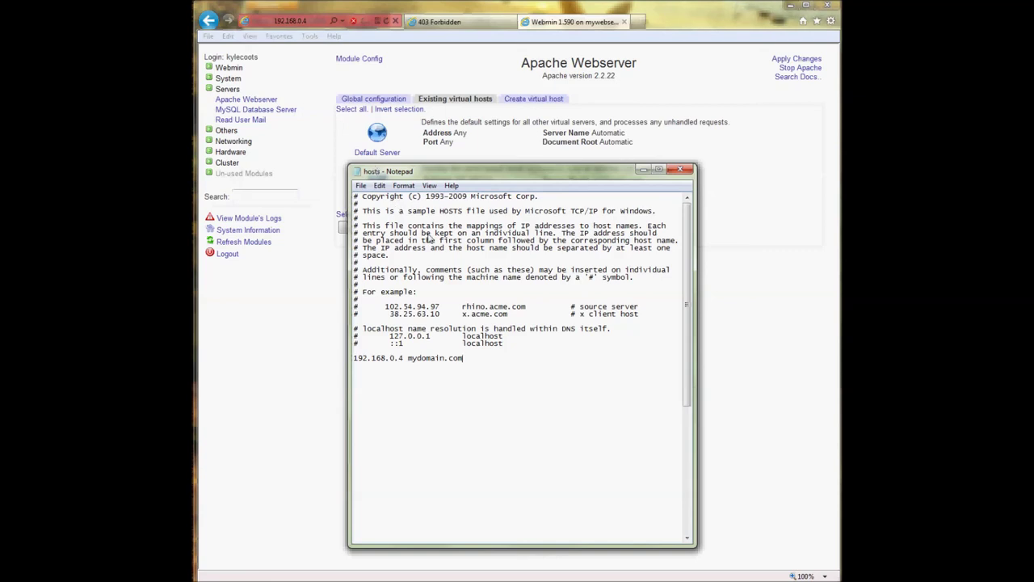
click(359, 186)
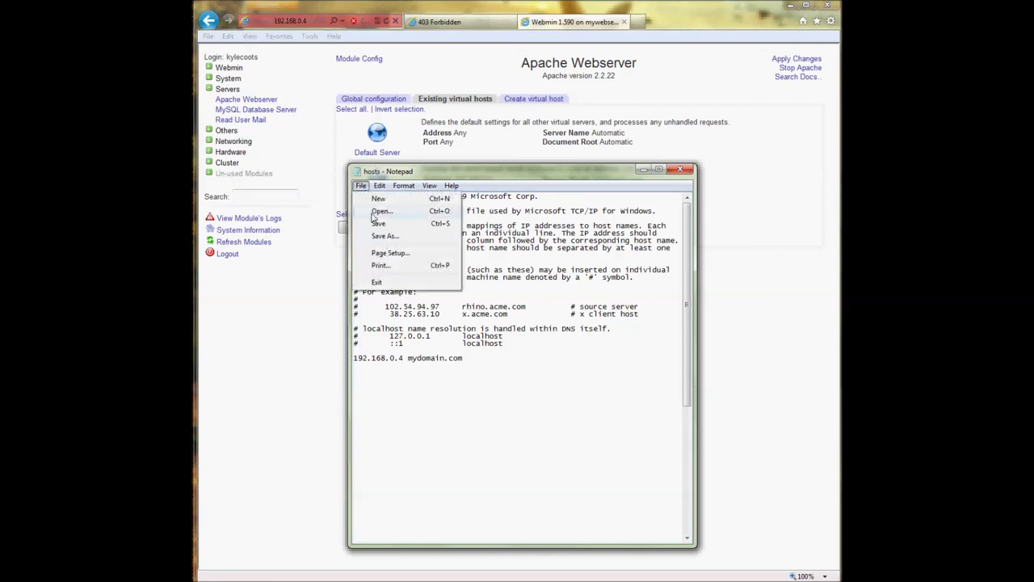
click(378, 211)
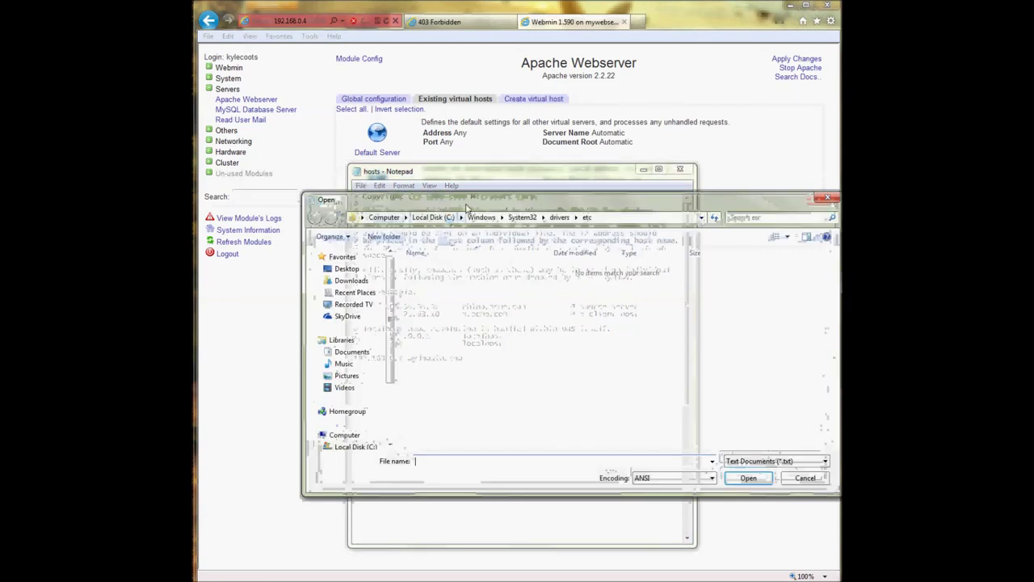
click(557, 203)
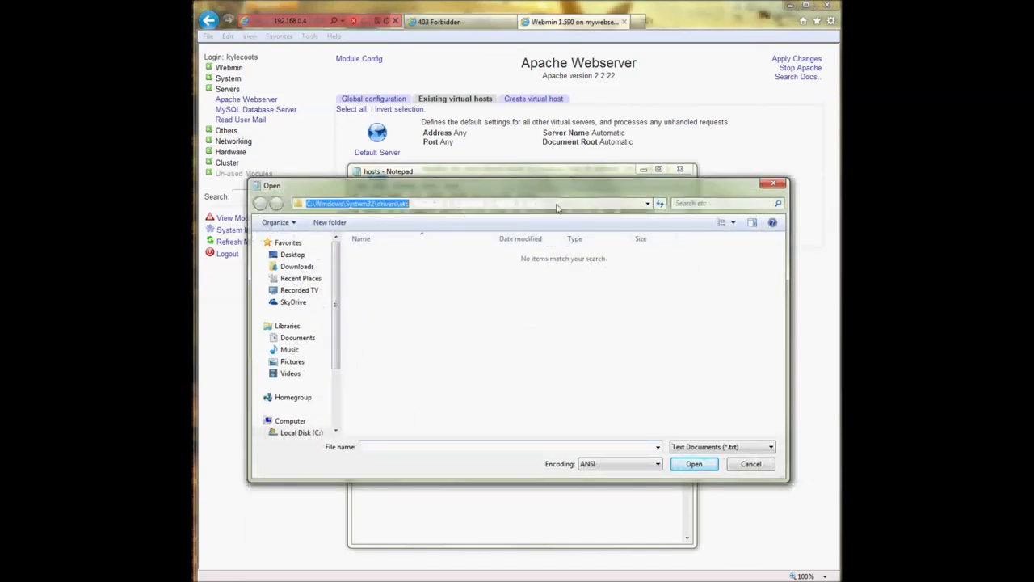
click(747, 449)
click(727, 466)
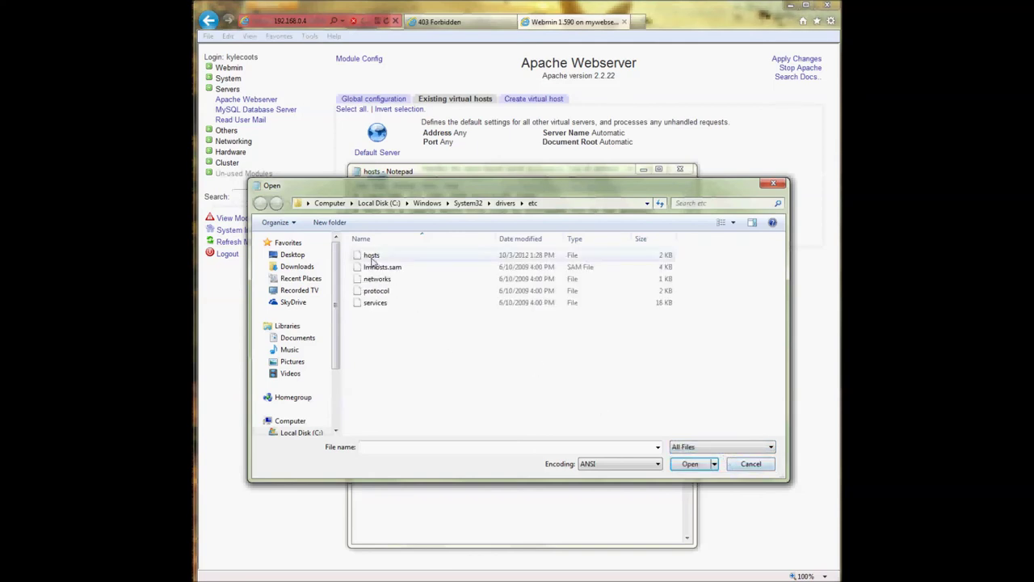
click(751, 464)
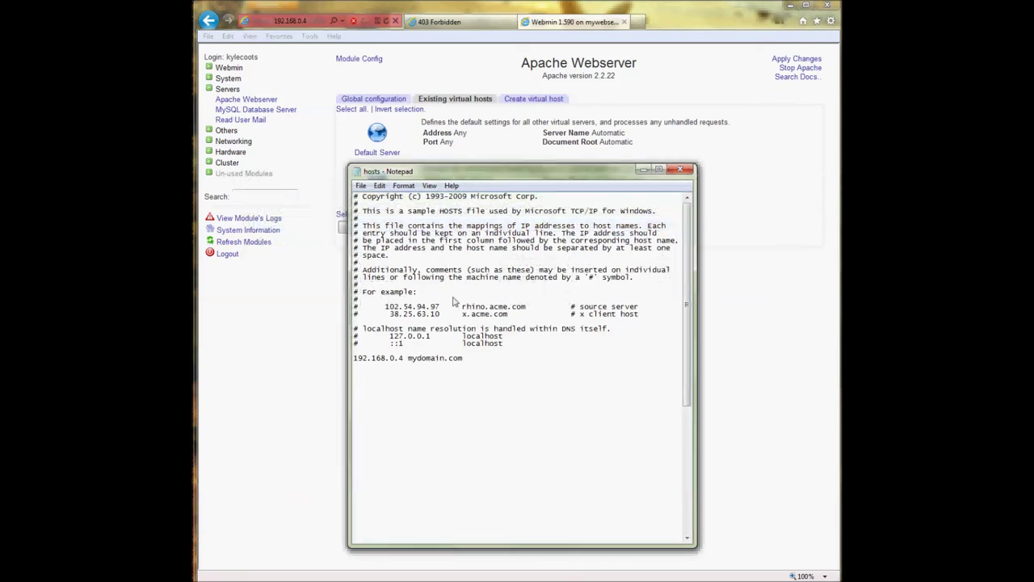
click(640, 172)
- Load mydomain.com in Internet Explorer, which returns the 403 Forbidden page
click(440, 22)
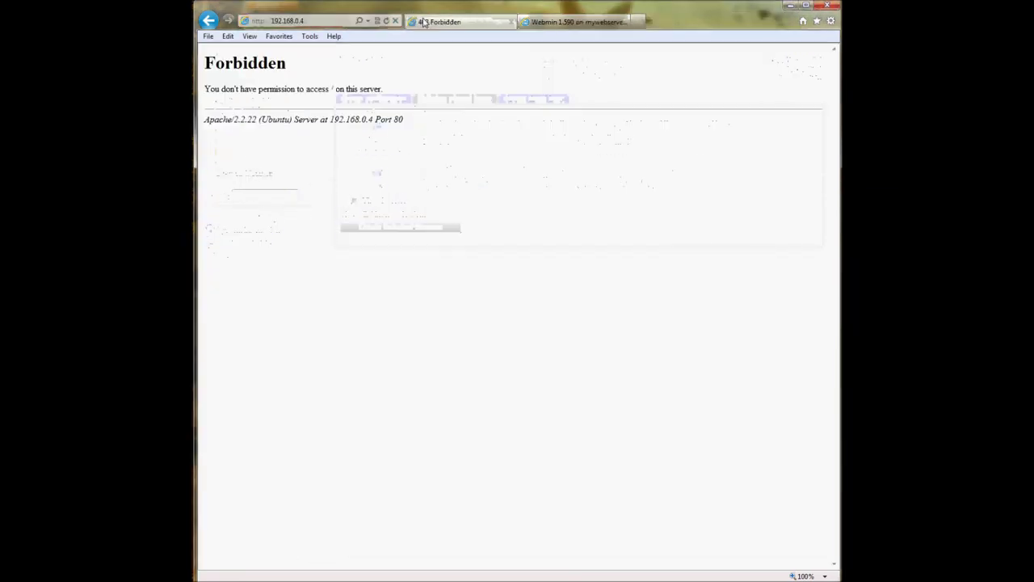
click(313, 25)
click(273, 22)
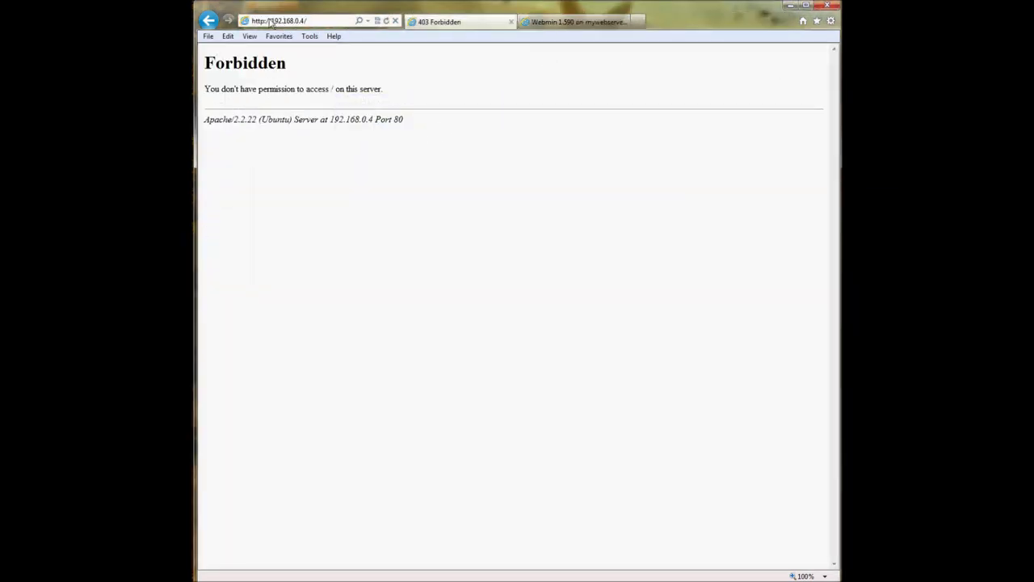
click(367, 21)
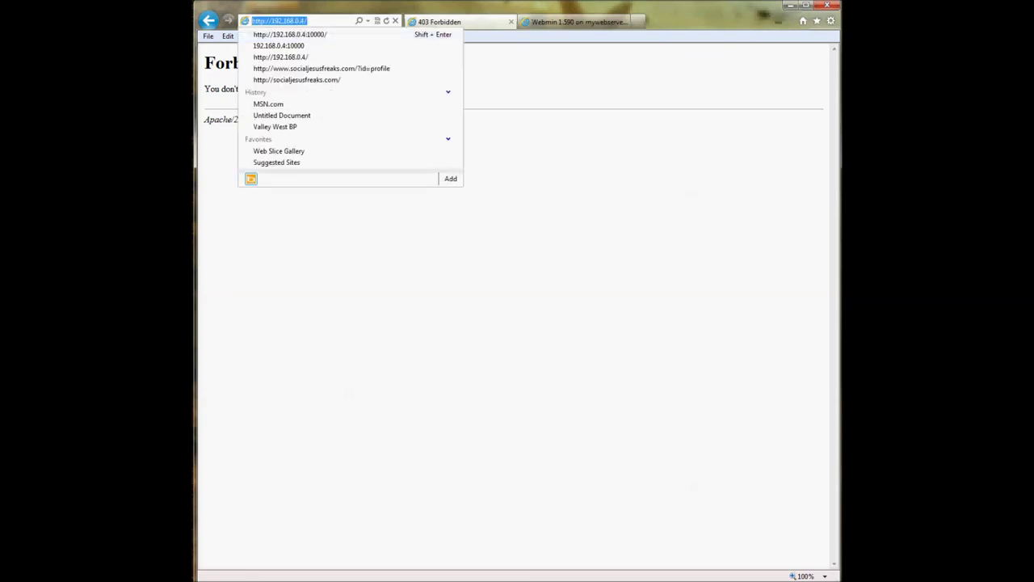
text(sydomain.com)
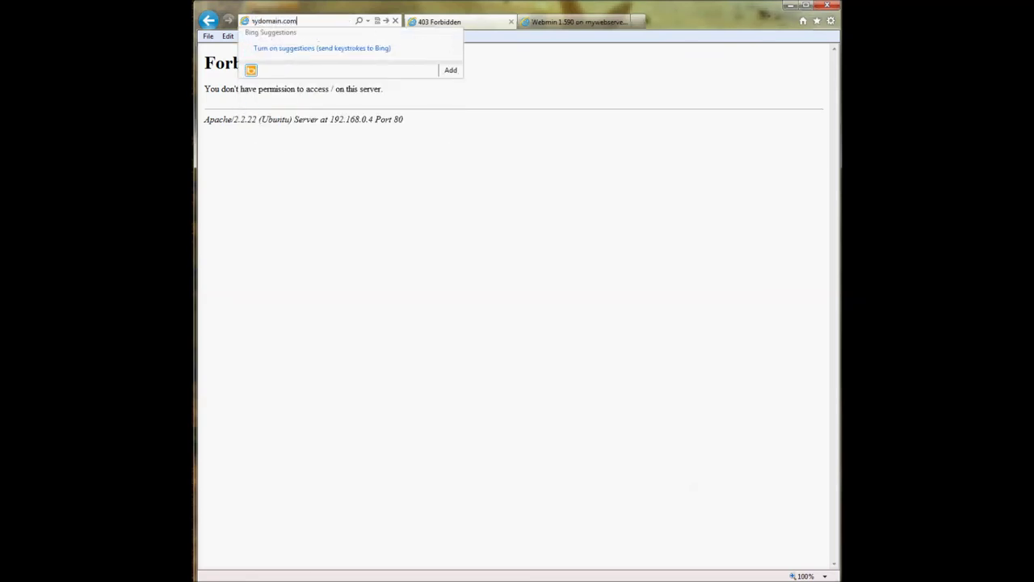
key(Return)
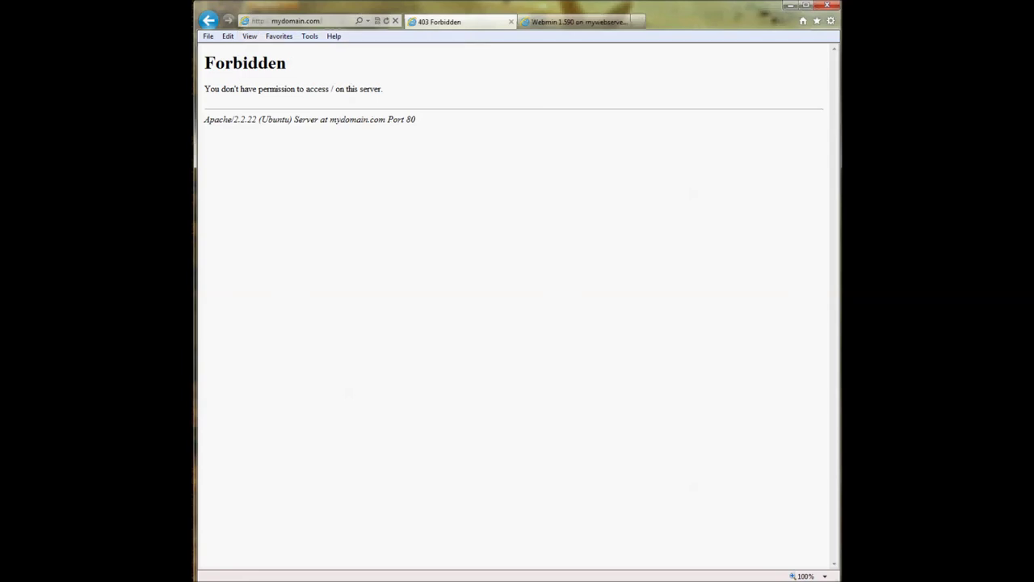
- Return to the Webmin tab listing the Apache virtual hosts
click(294, 22)
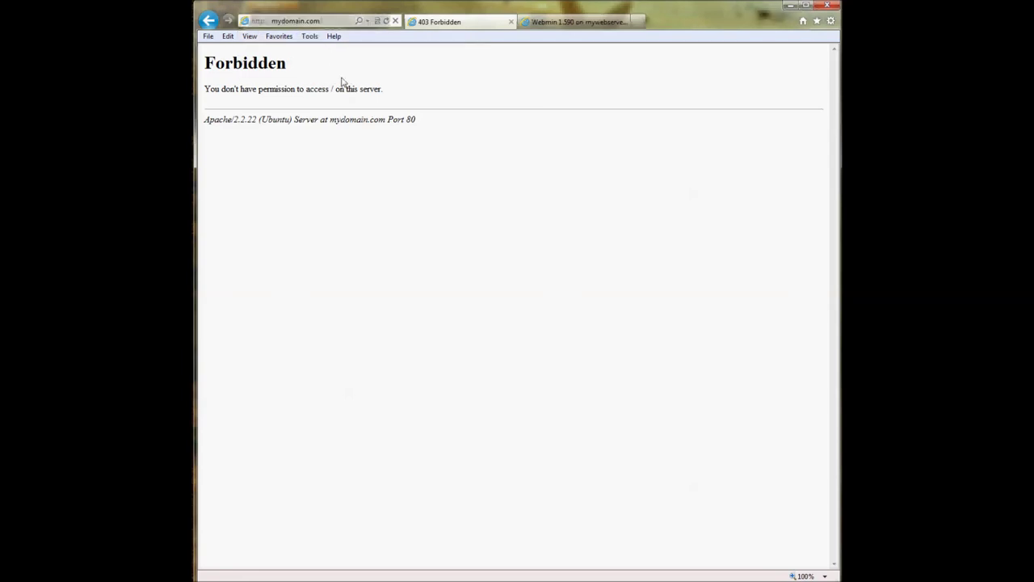
click(324, 95)
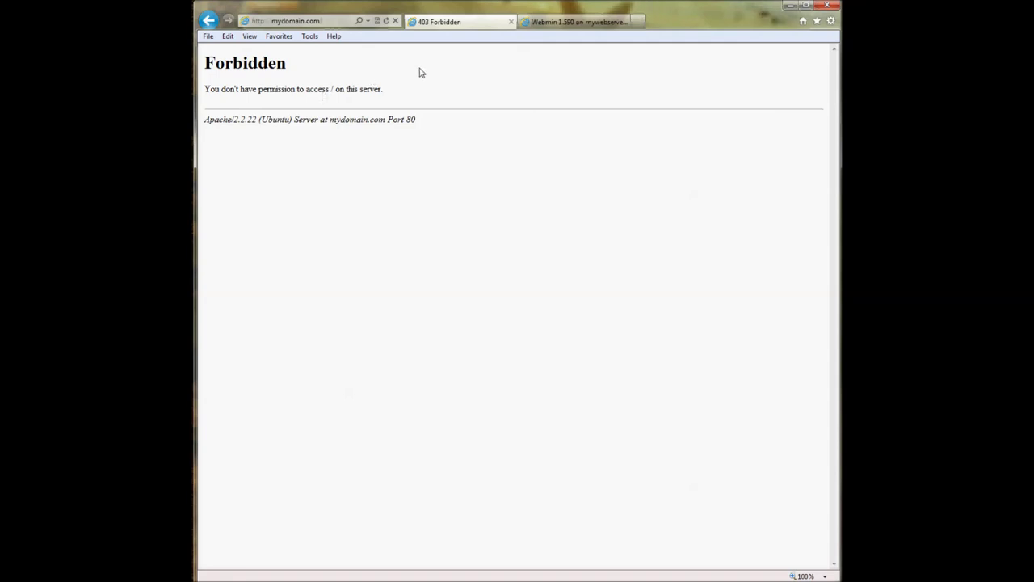
click(556, 26)
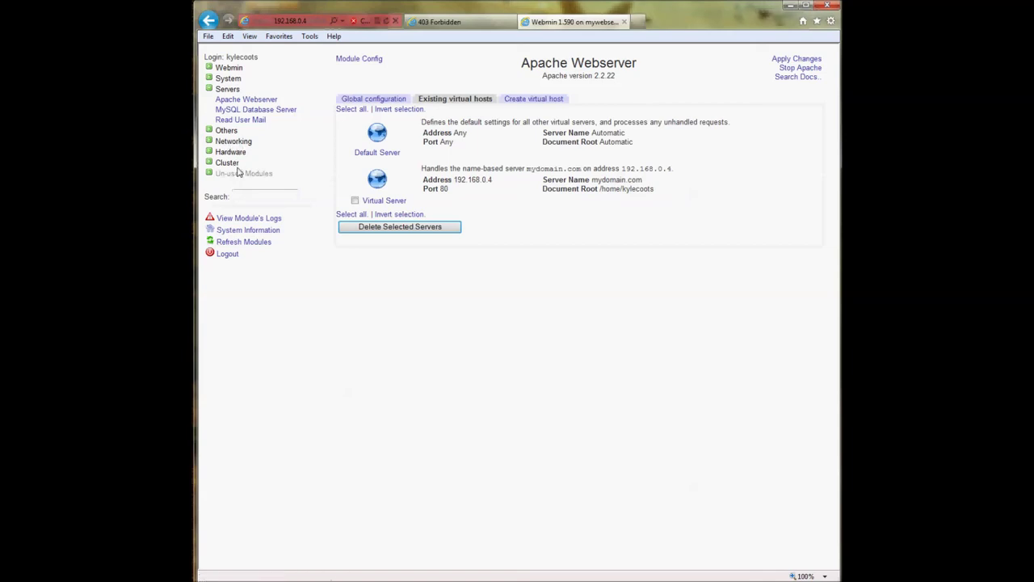
- Launch Webmin's File Manager under Others and accept the Java certificate warning
click(226, 130)
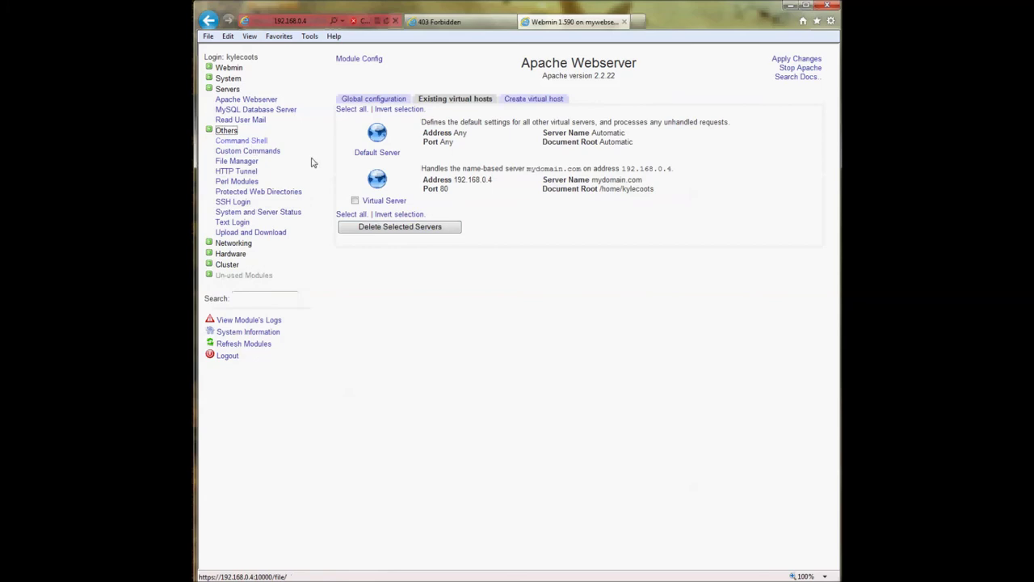
click(235, 162)
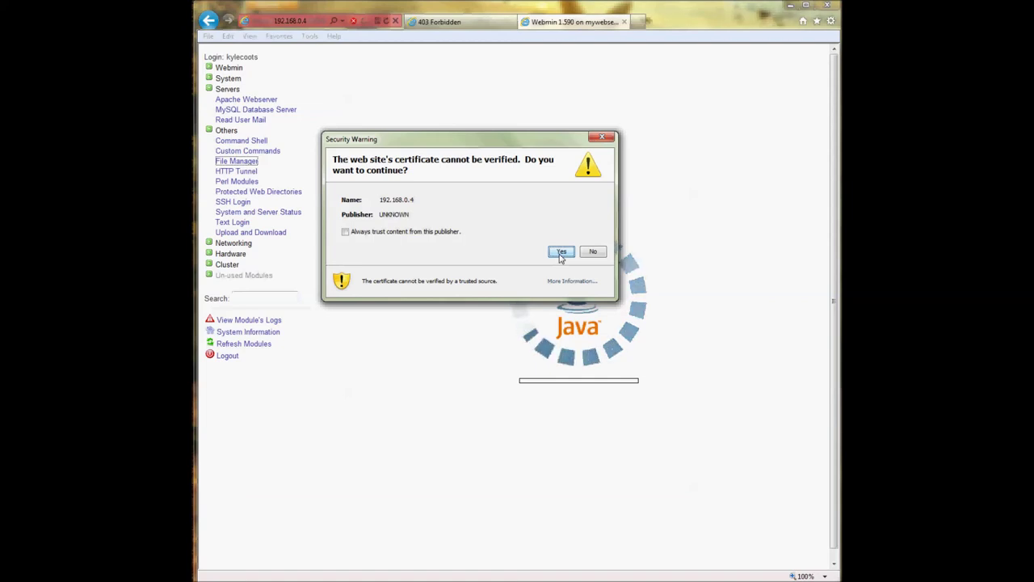
click(560, 253)
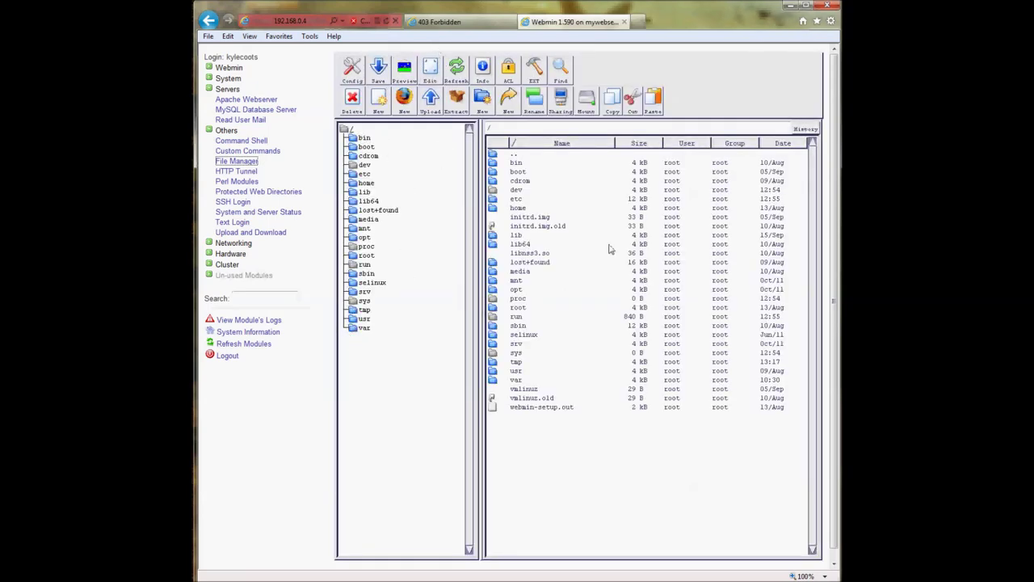
- Create a www directory in /home/kylecoots and open it
double_click(521, 210)
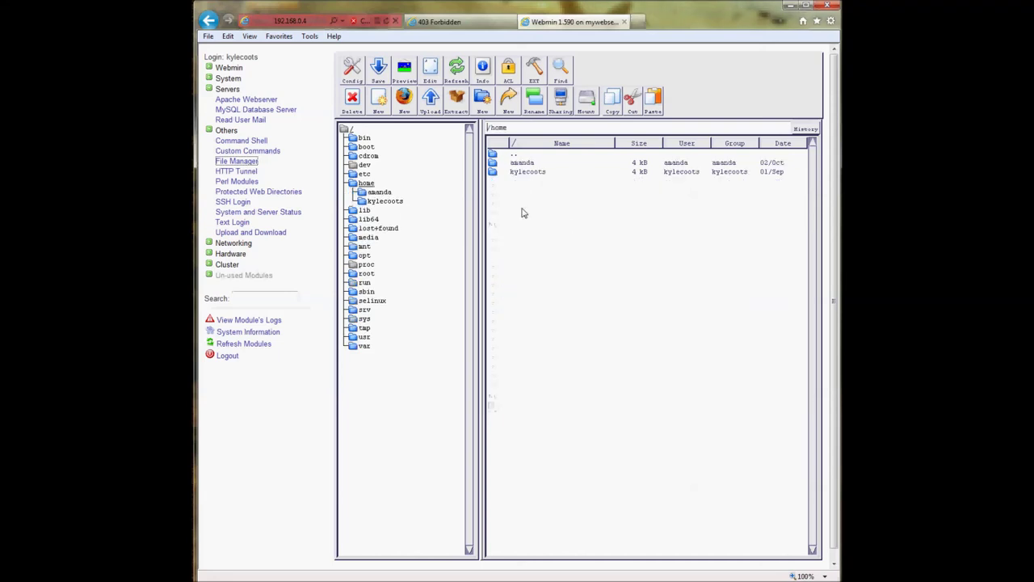
double_click(517, 172)
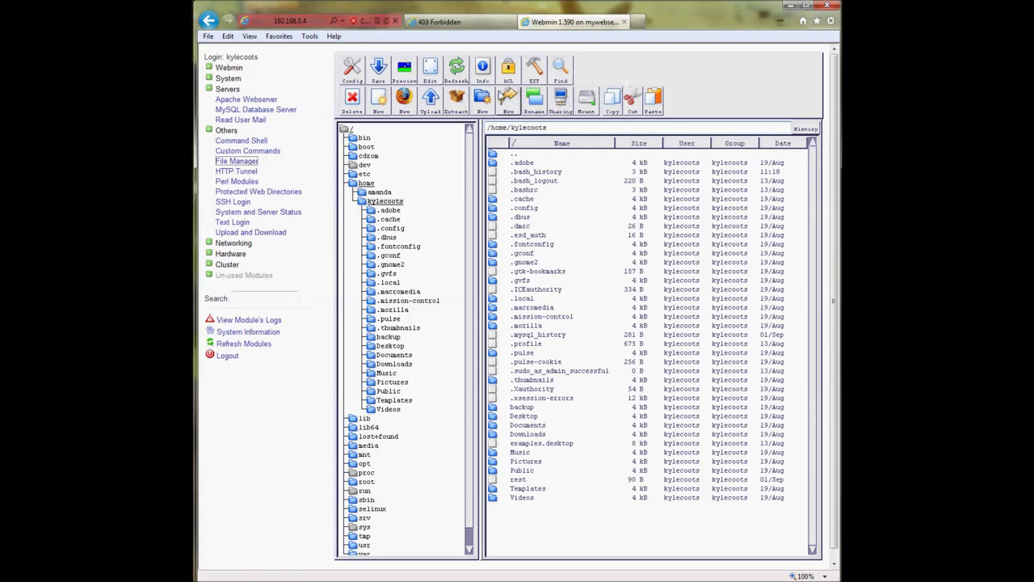
click(481, 101)
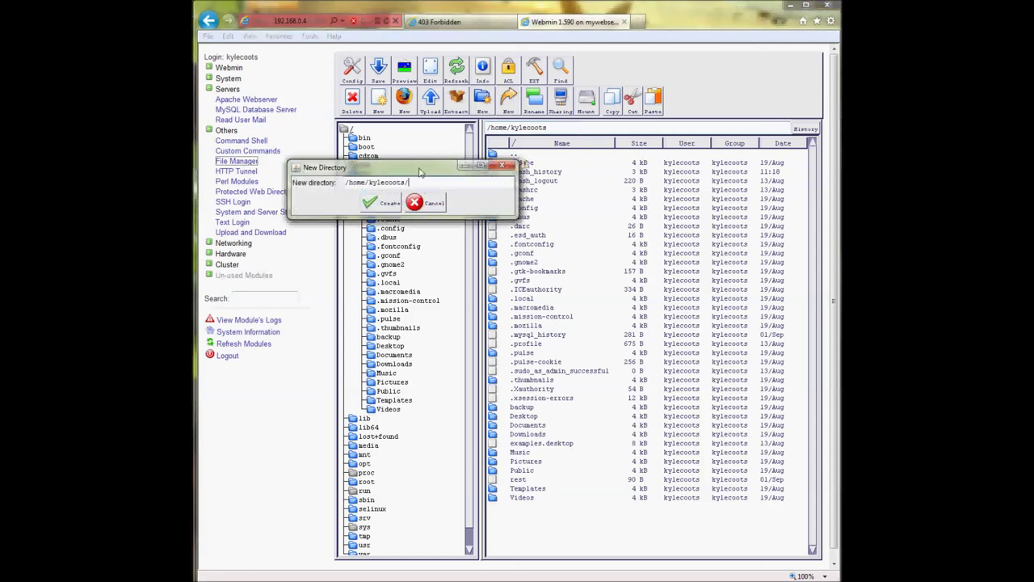
drag(420, 172, 423, 172)
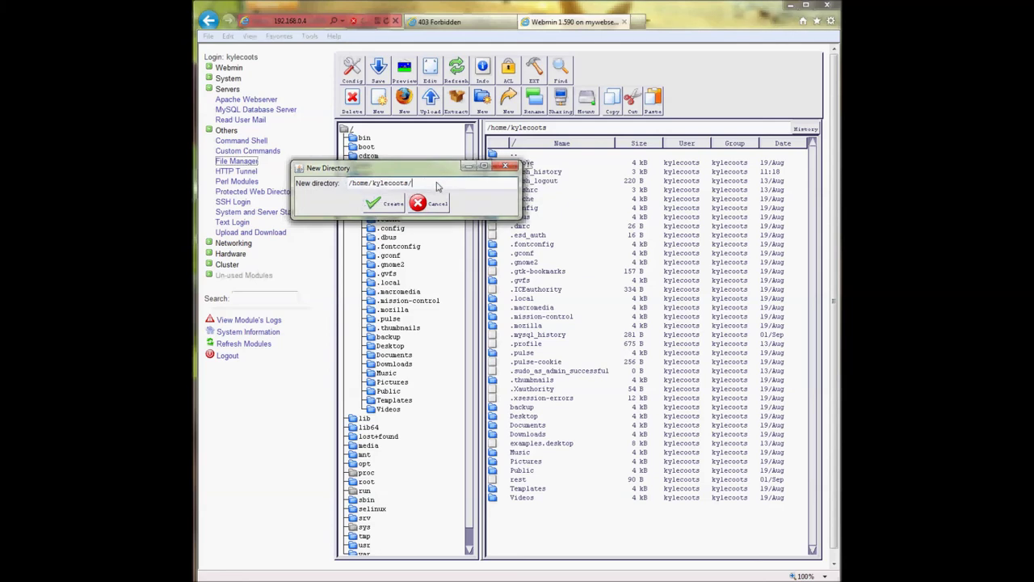
text(www)
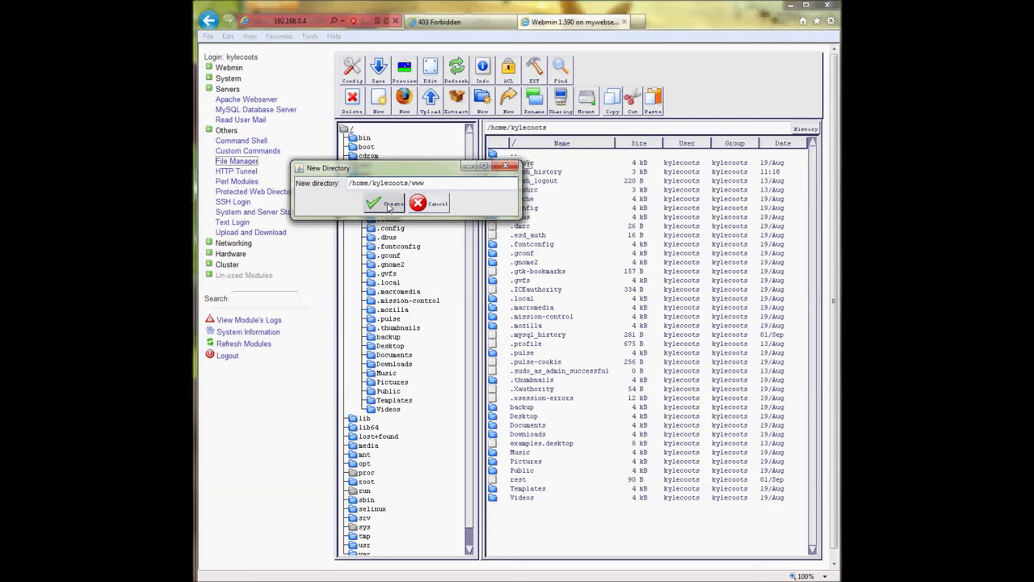
click(390, 206)
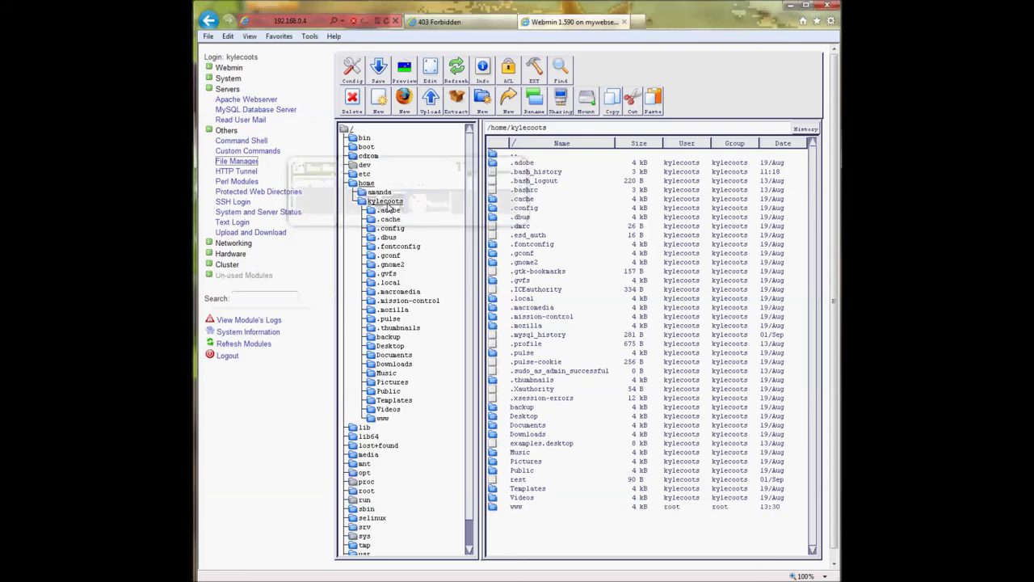
double_click(515, 506)
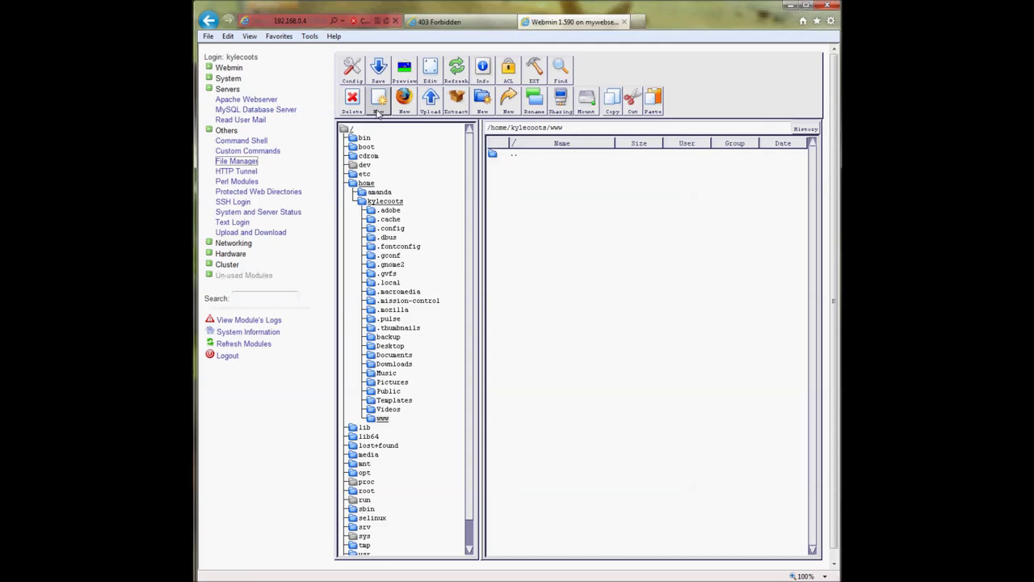
- Write a new file reading 'Hello! this our default web document.'
click(378, 101)
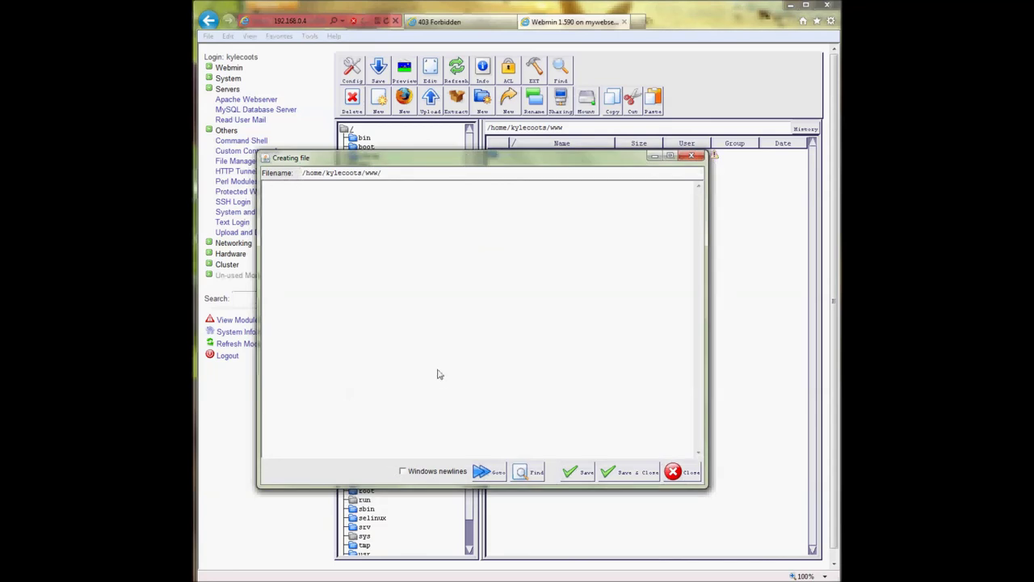
text(<ello this ou)
text(r default web do)
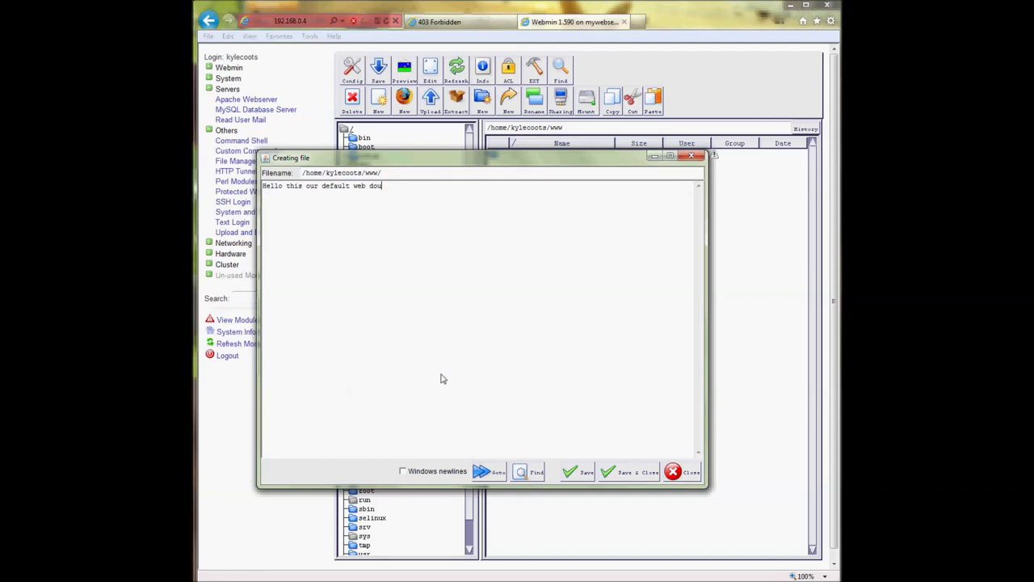
text(cument.)
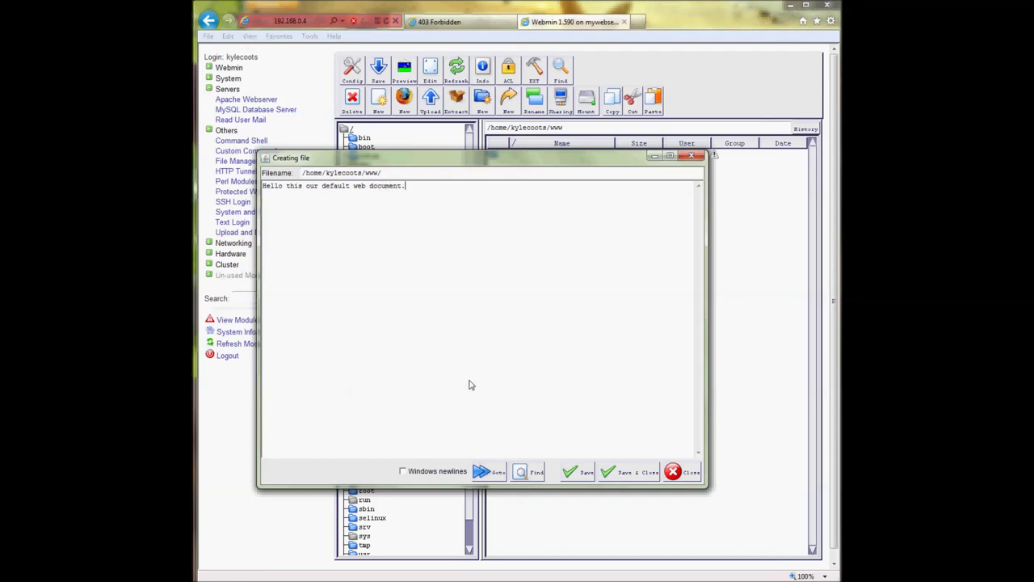
click(284, 191)
text(!)
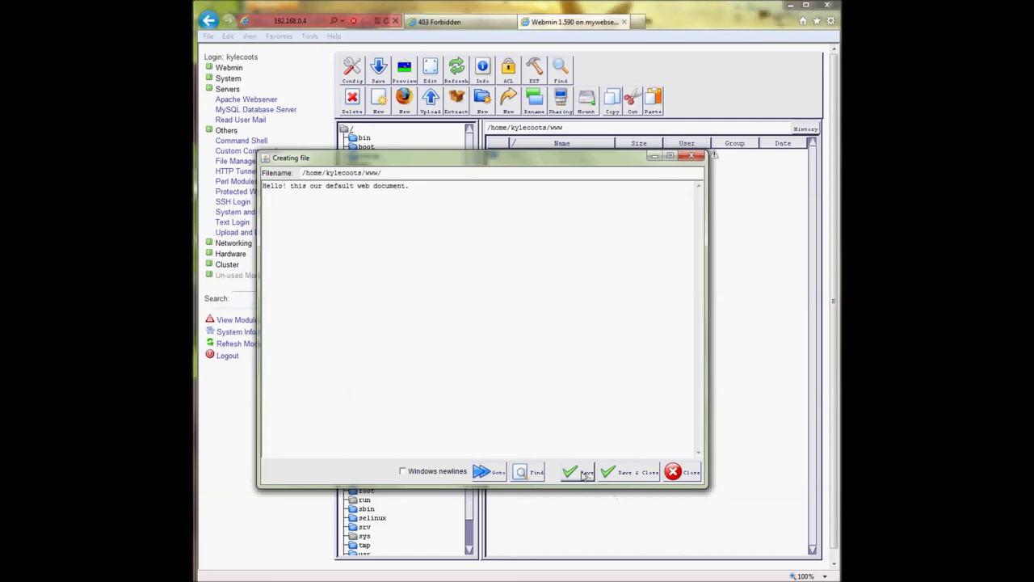
- Save the new file as index.html in the www folder, getting past the overwrite errors
click(575, 472)
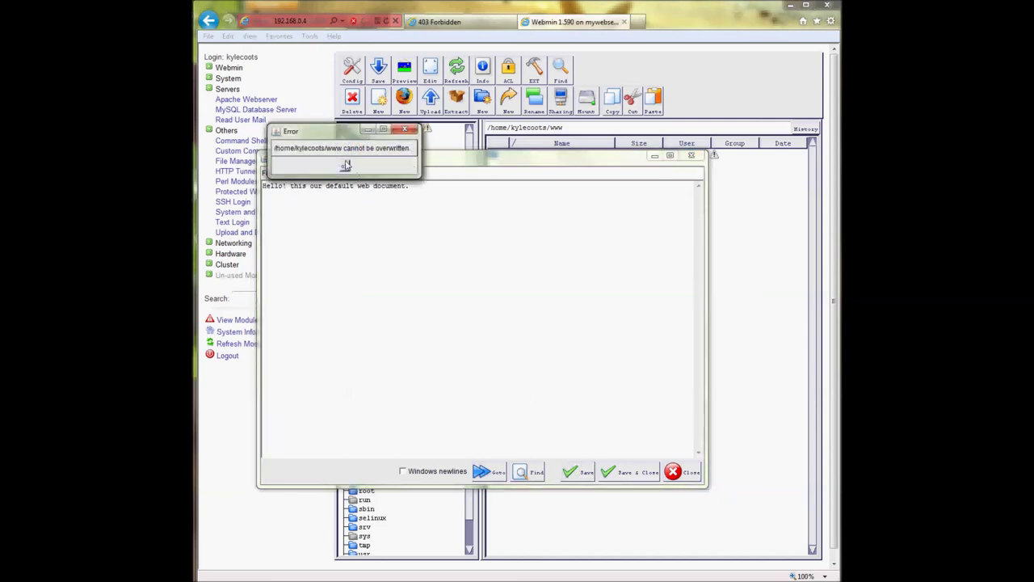
click(403, 129)
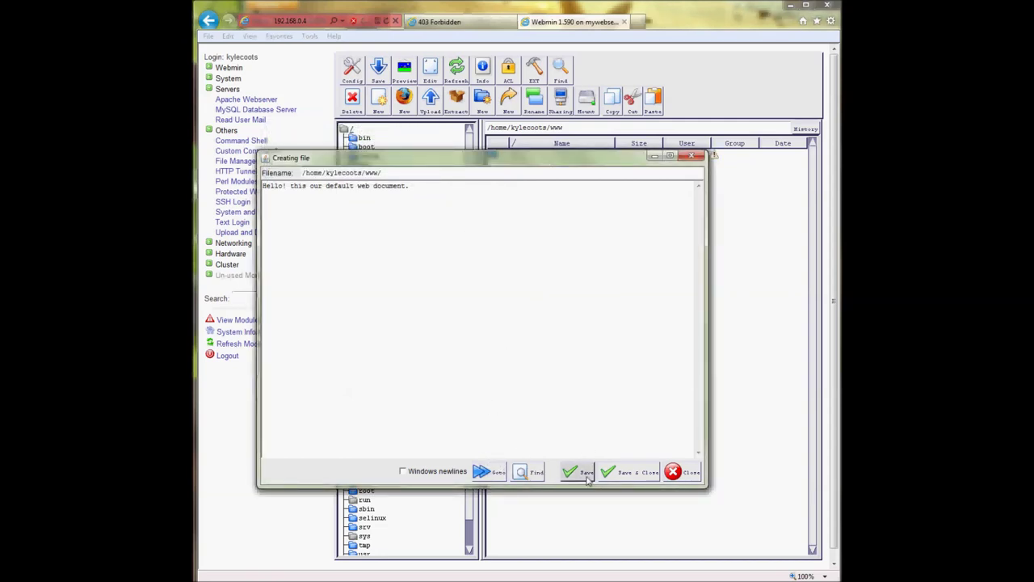
click(616, 475)
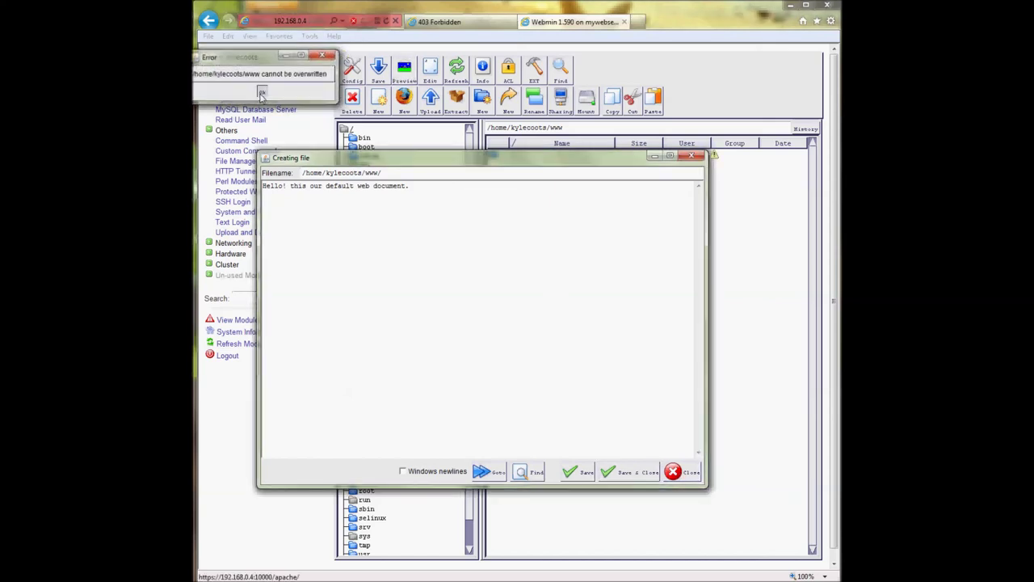
click(261, 91)
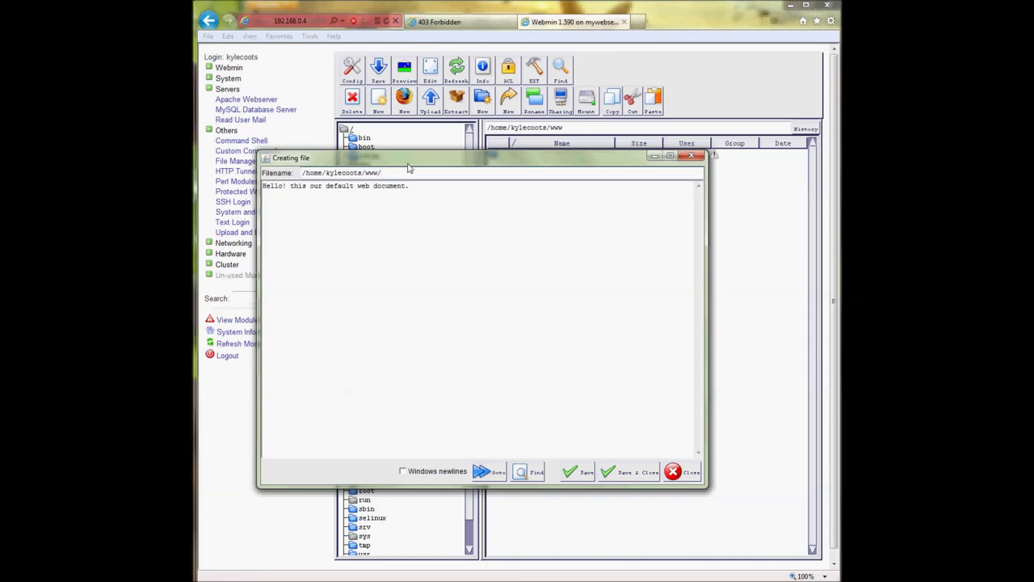
text(ex.html)
click(636, 474)
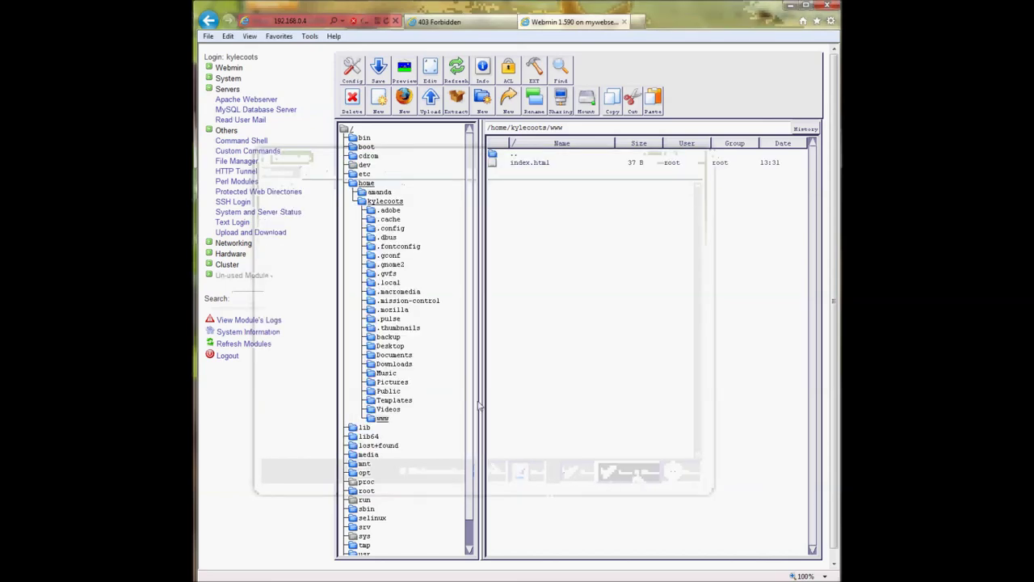
click(510, 165)
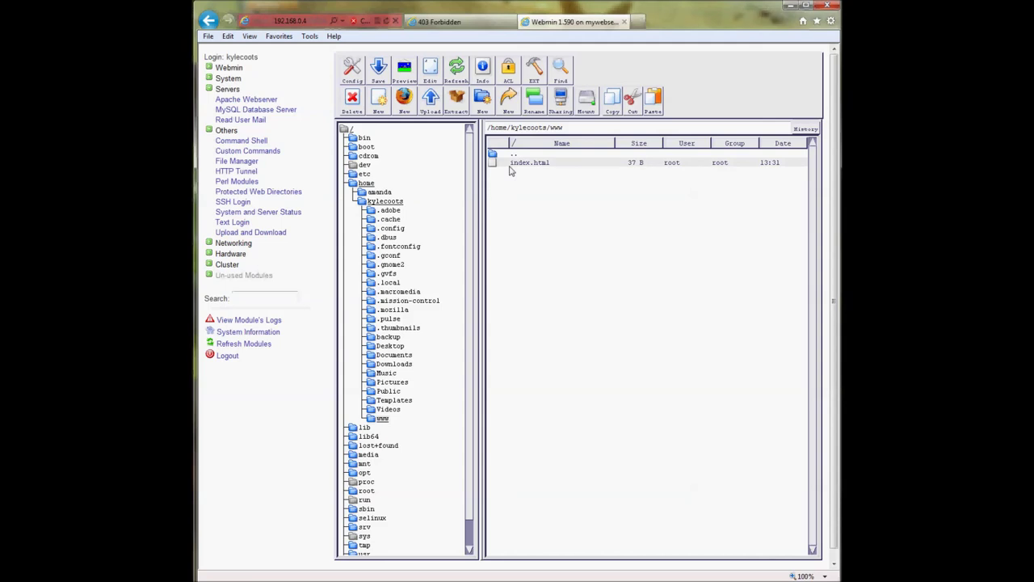
- Open the mydomain.com virtual server settings in Webmin's Apache Webserver module
click(428, 24)
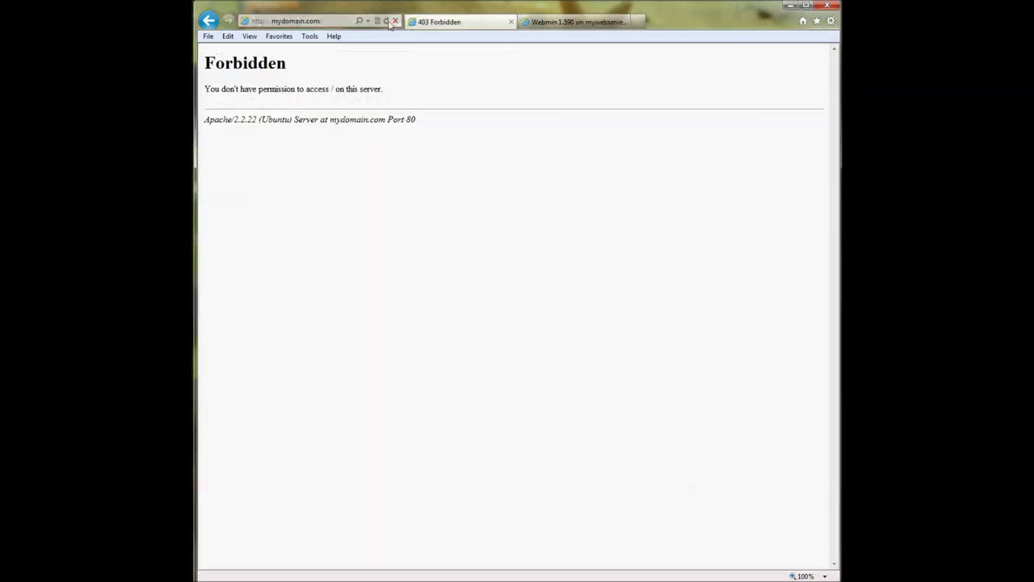
click(557, 25)
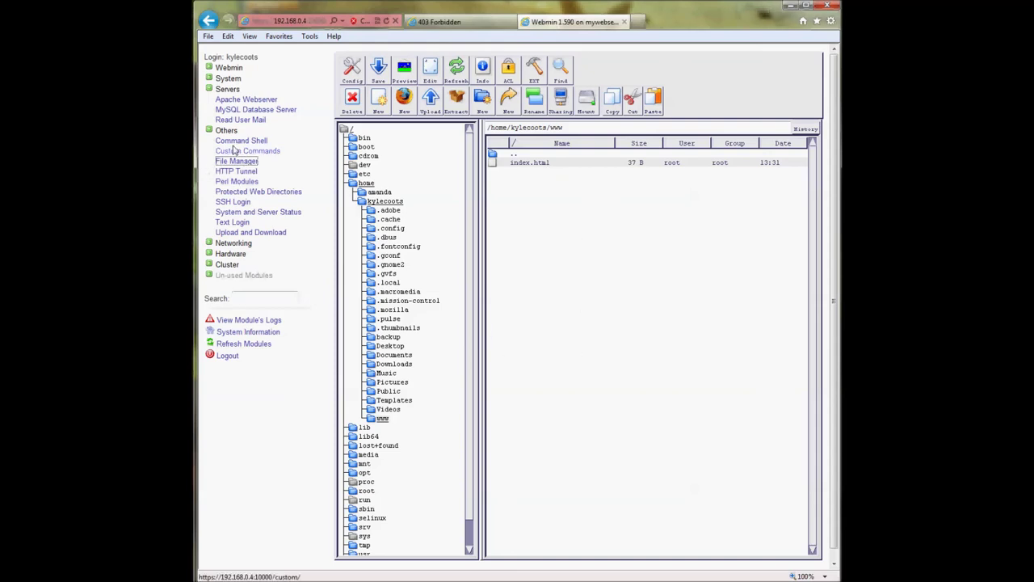
click(257, 100)
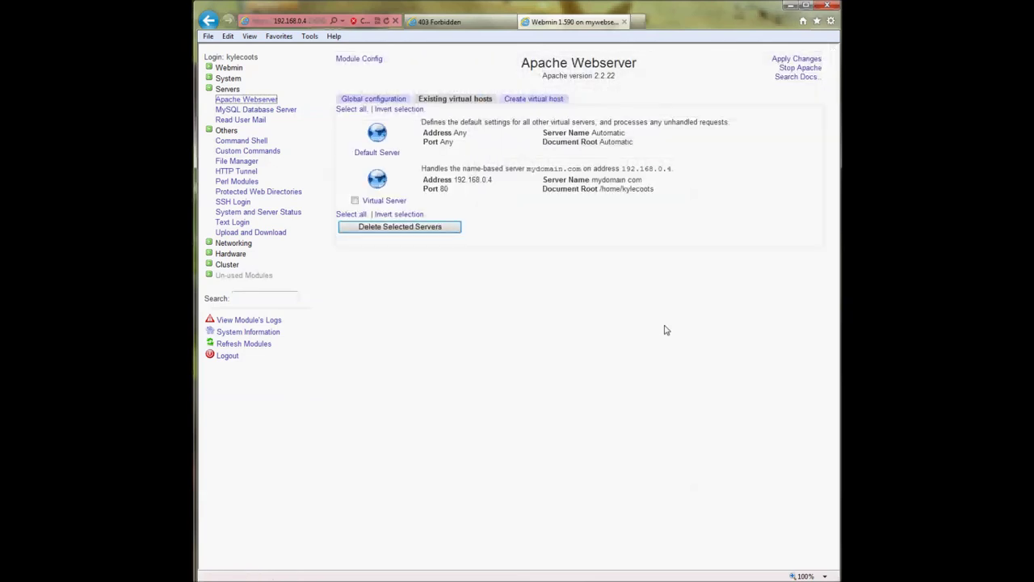
click(395, 200)
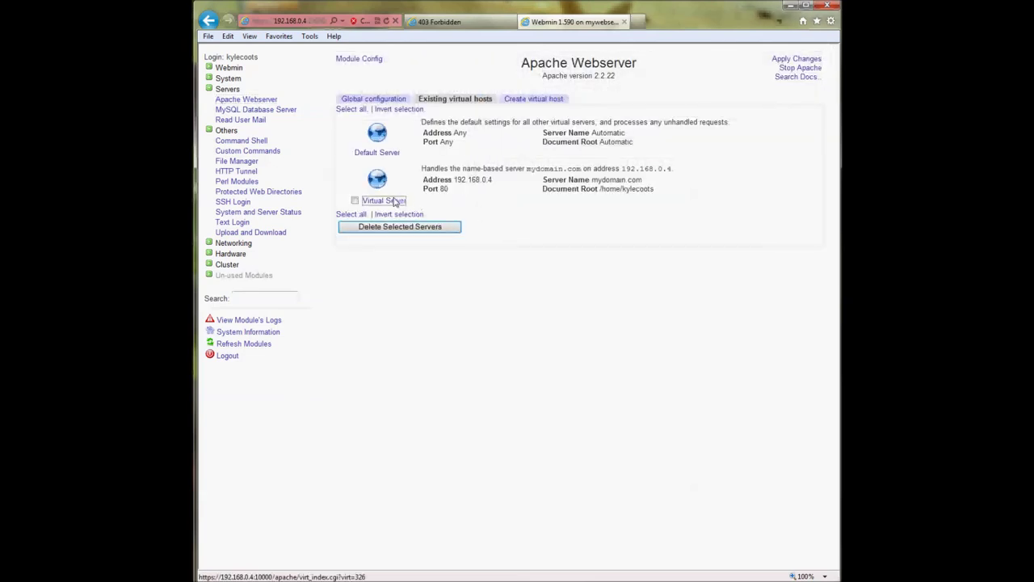
scroll(635, 470, down, 2)
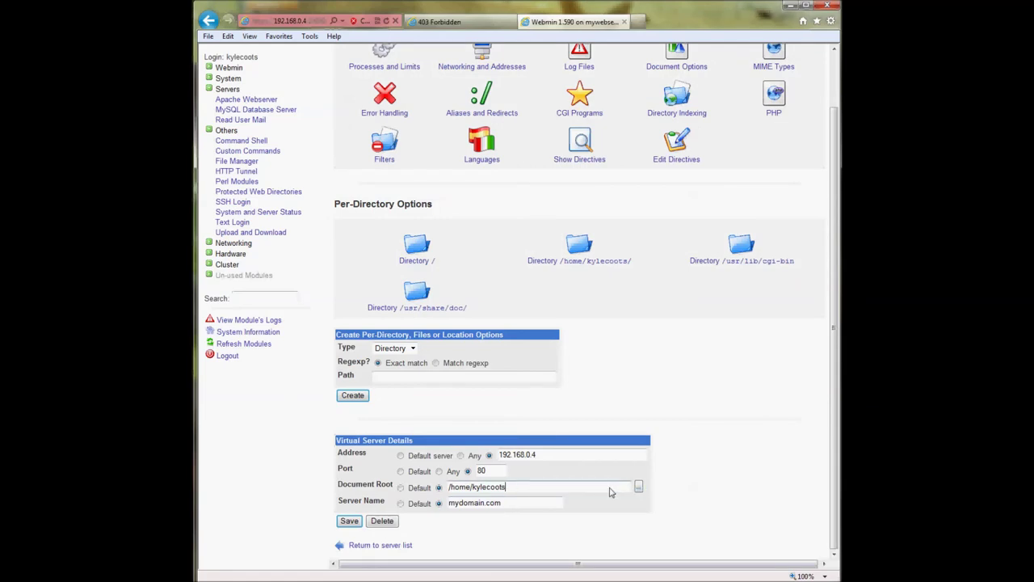
- Set the document root to /home/kylecoots/www, save, and apply the changes
text(www)
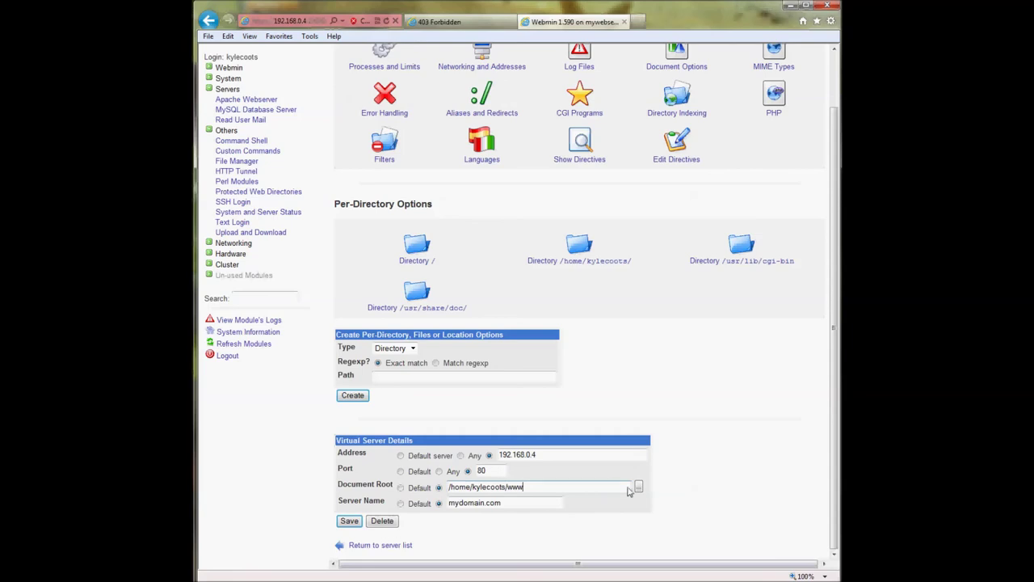
click(637, 487)
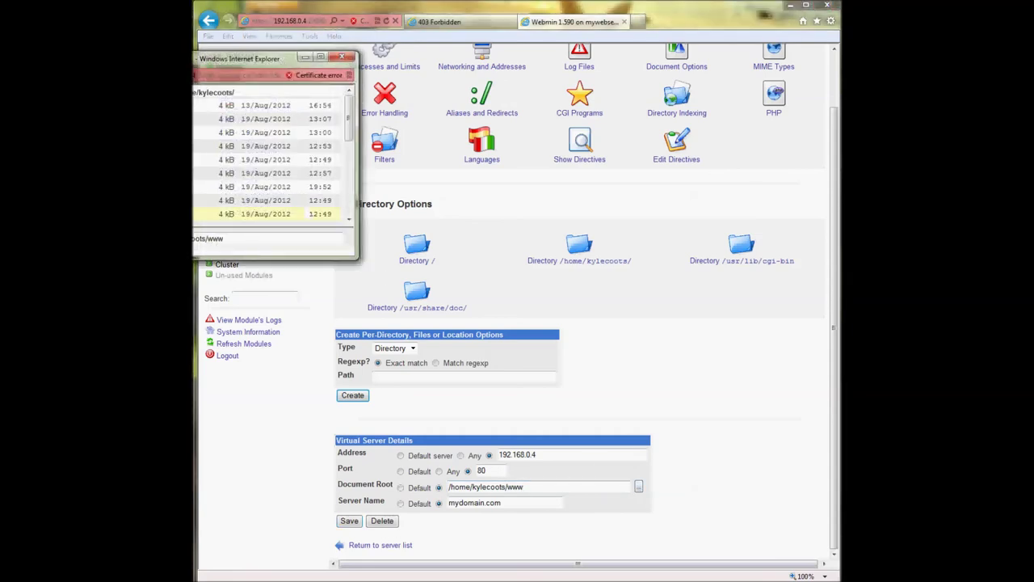
scroll(388, 205, down, 4)
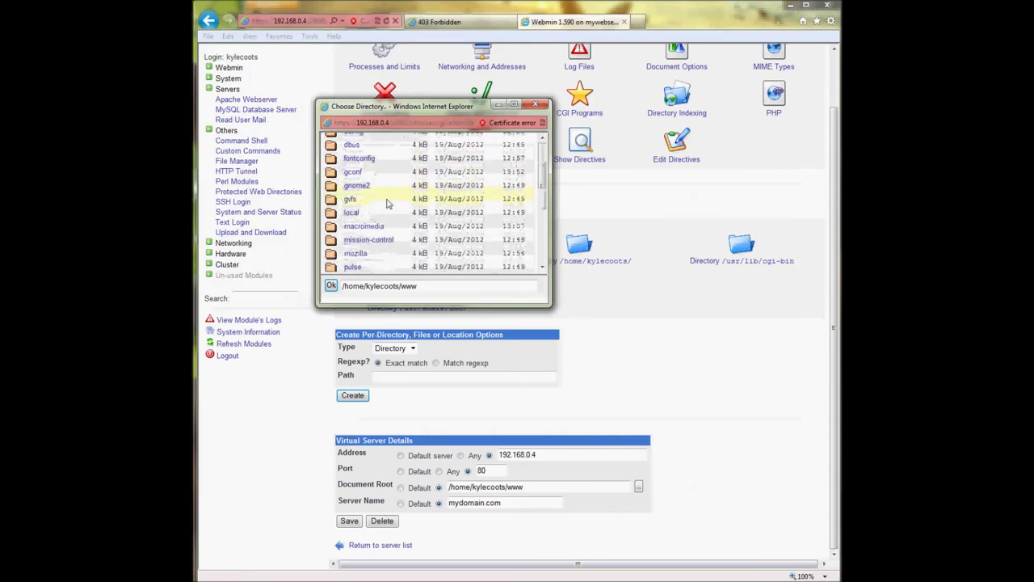
scroll(388, 204, down, 5)
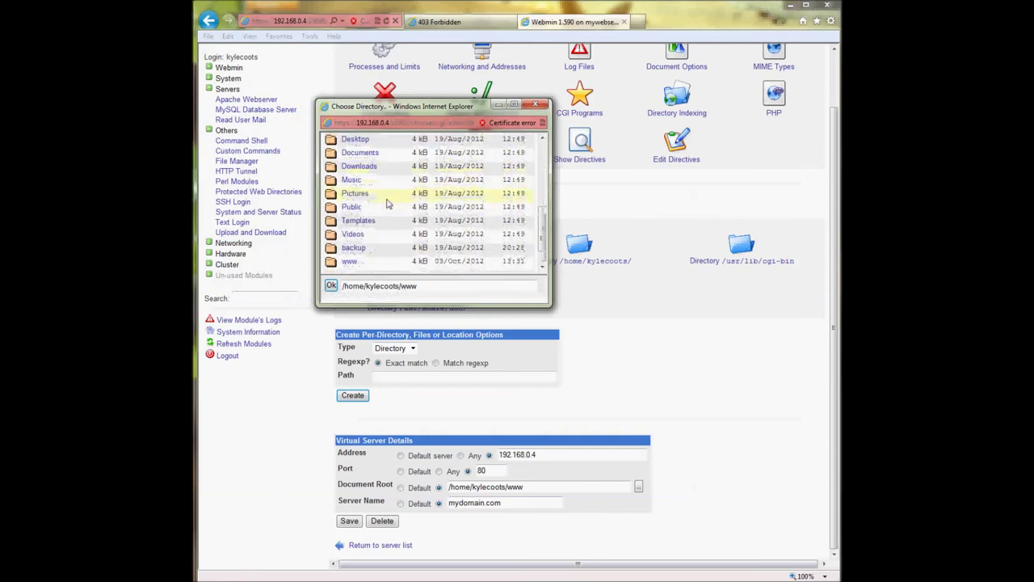
click(349, 262)
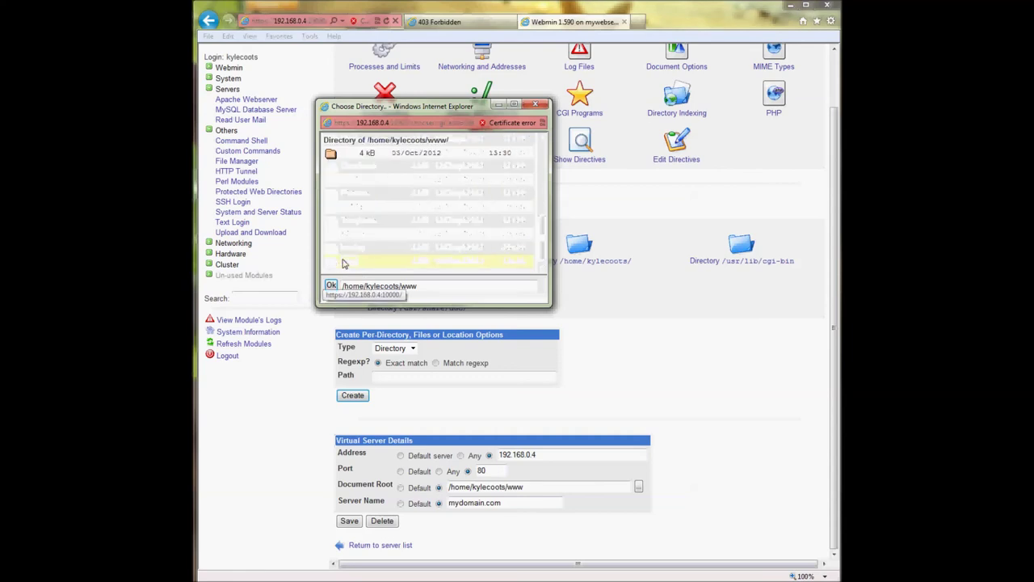
click(331, 286)
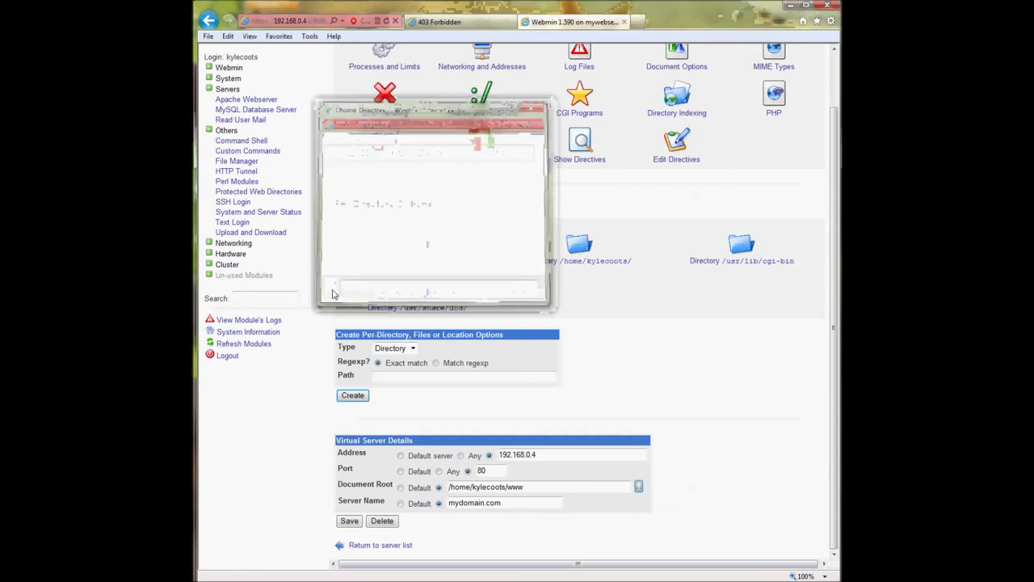
click(348, 521)
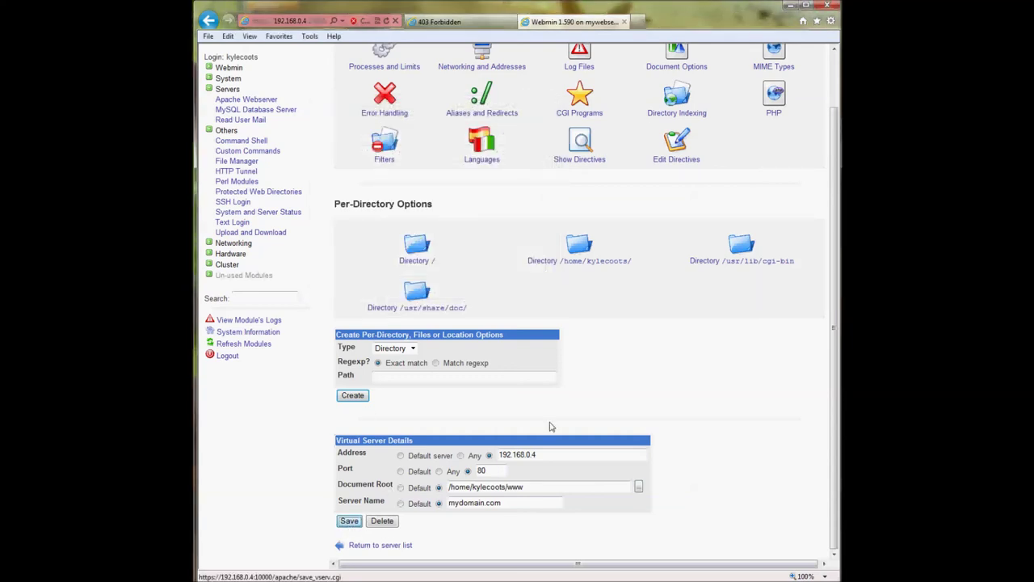
click(805, 59)
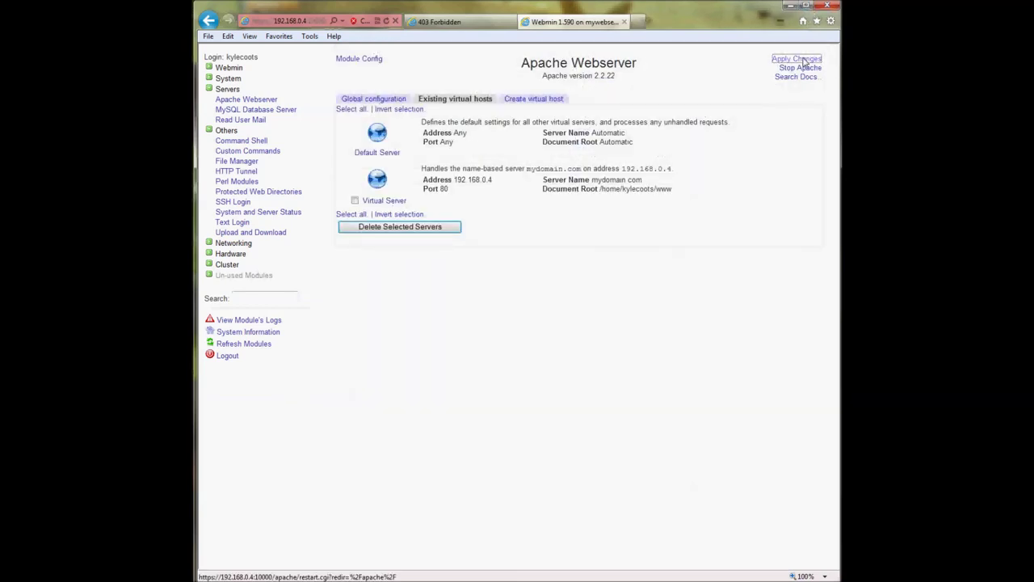
- Reload mydomain.com to see the Hello default web document, then go back to Webmin
click(440, 22)
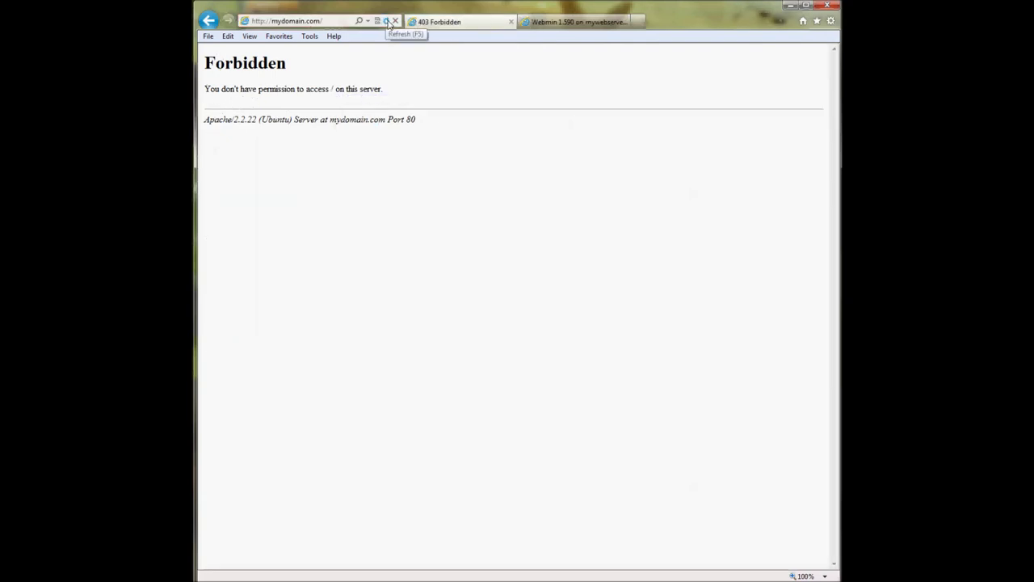
click(387, 21)
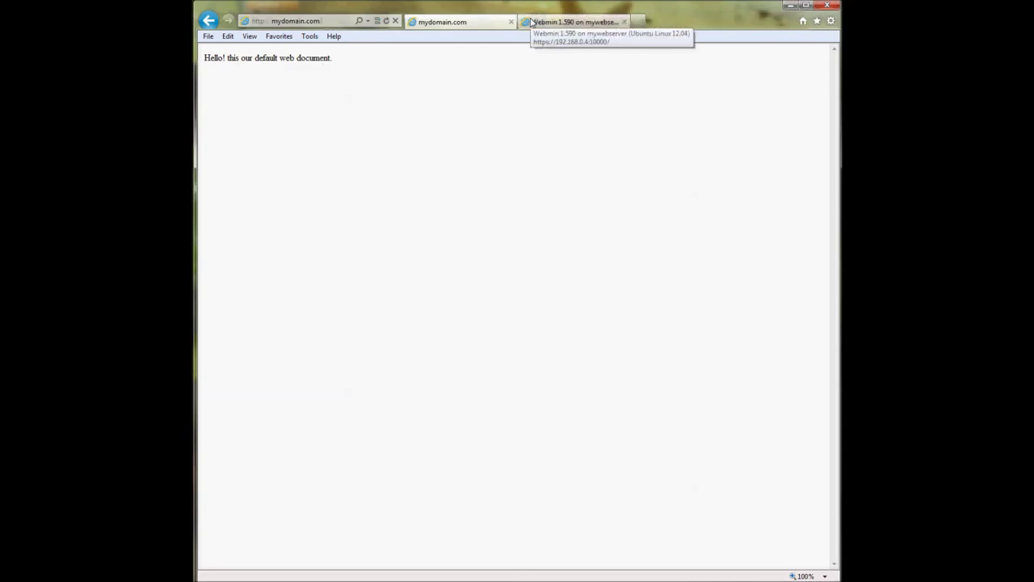
click(531, 22)
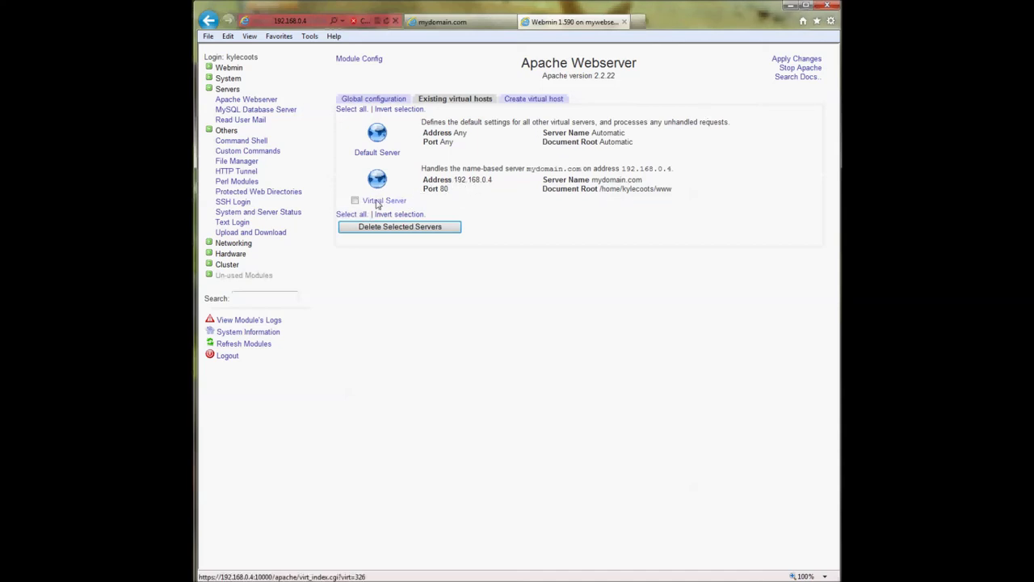
- Open Global configuration's Networking and Addresses and set the new listen row to a specific address
click(374, 99)
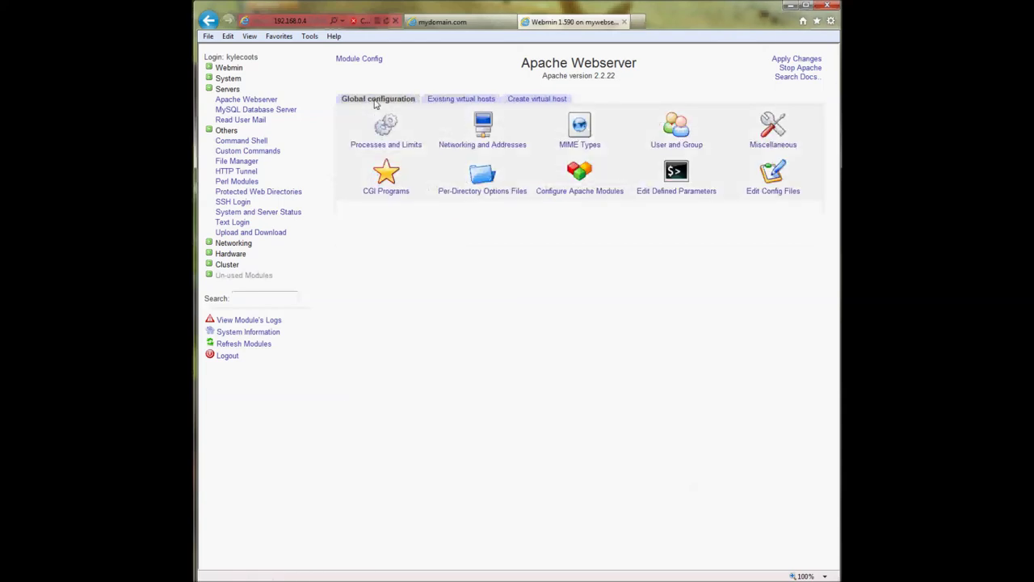
click(491, 145)
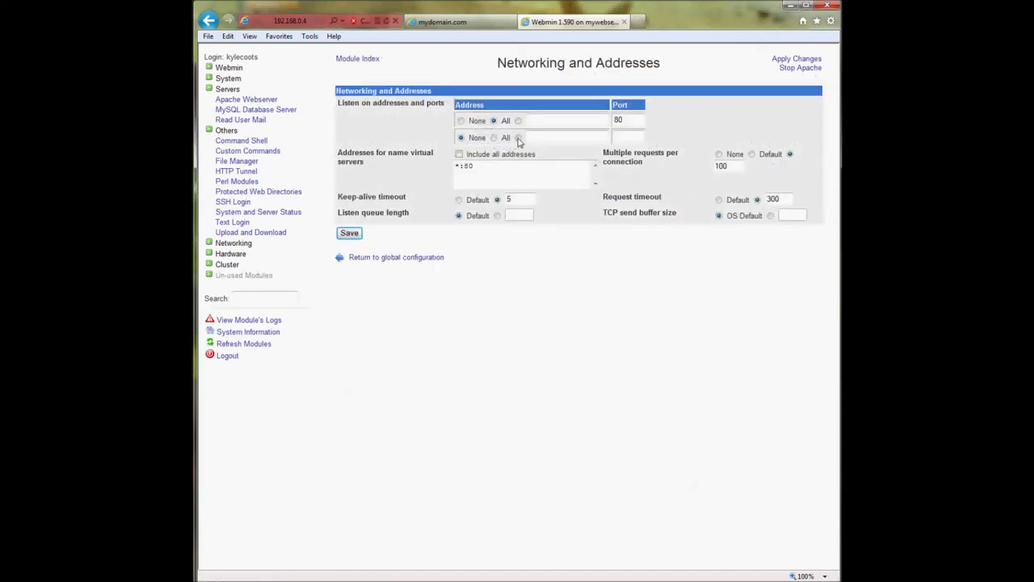
click(621, 139)
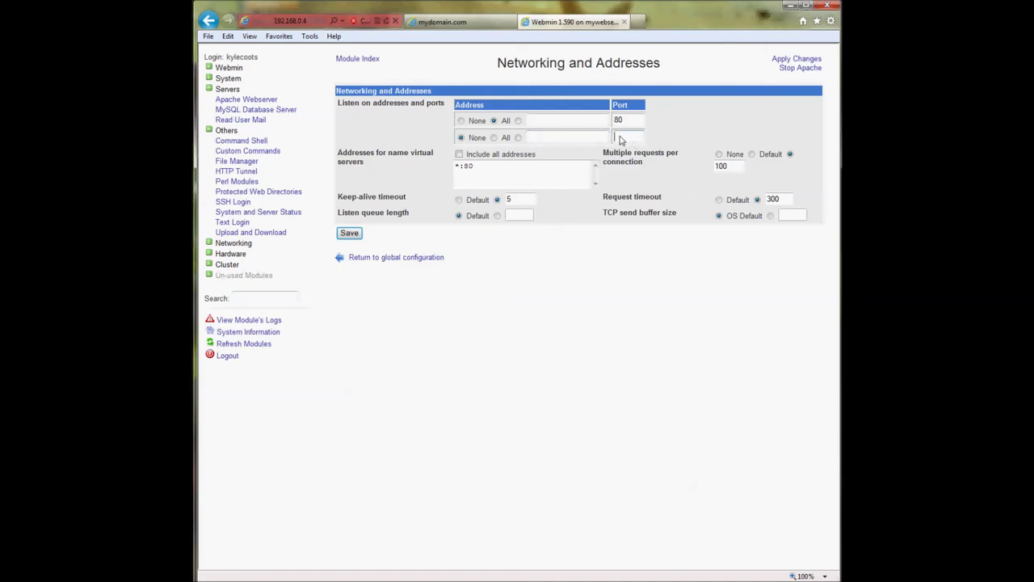
click(518, 137)
click(494, 138)
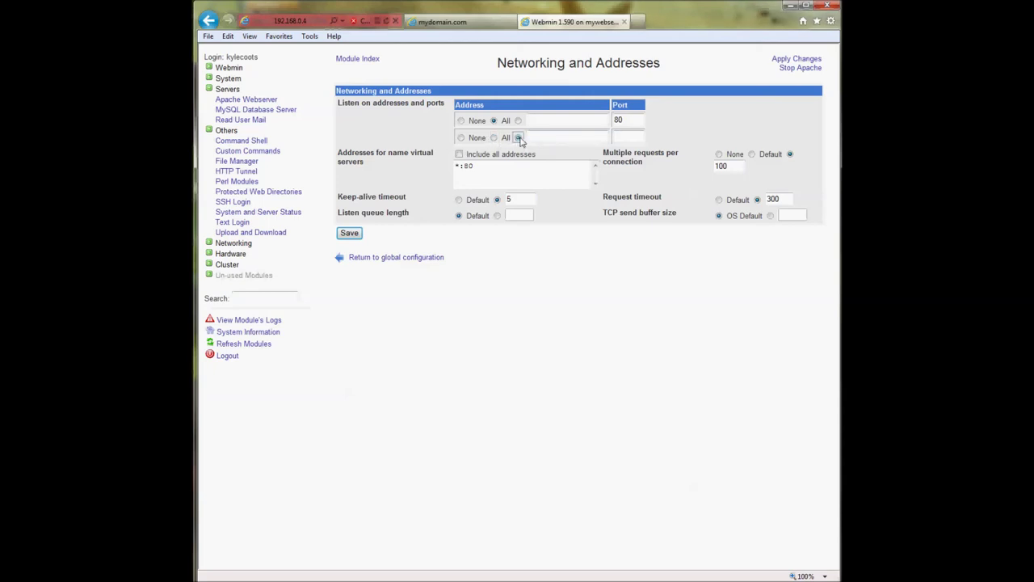
click(518, 138)
- Enter listen address 192.168.0.4 with port 8080 and save
text(192.168.0.4)
click(627, 137)
text(8080)
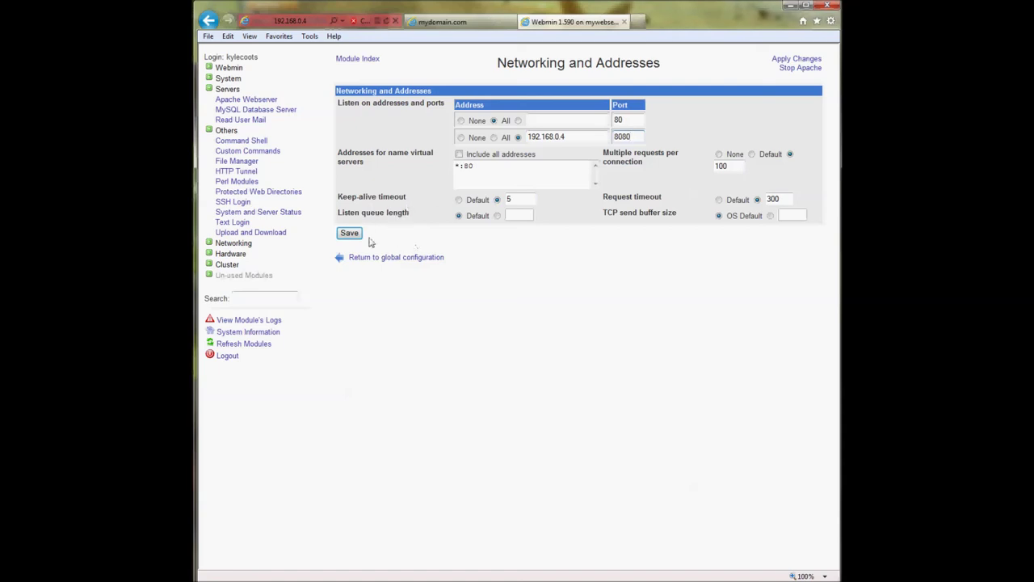
drag(578, 139, 539, 139)
click(592, 137)
drag(637, 140, 612, 141)
click(347, 233)
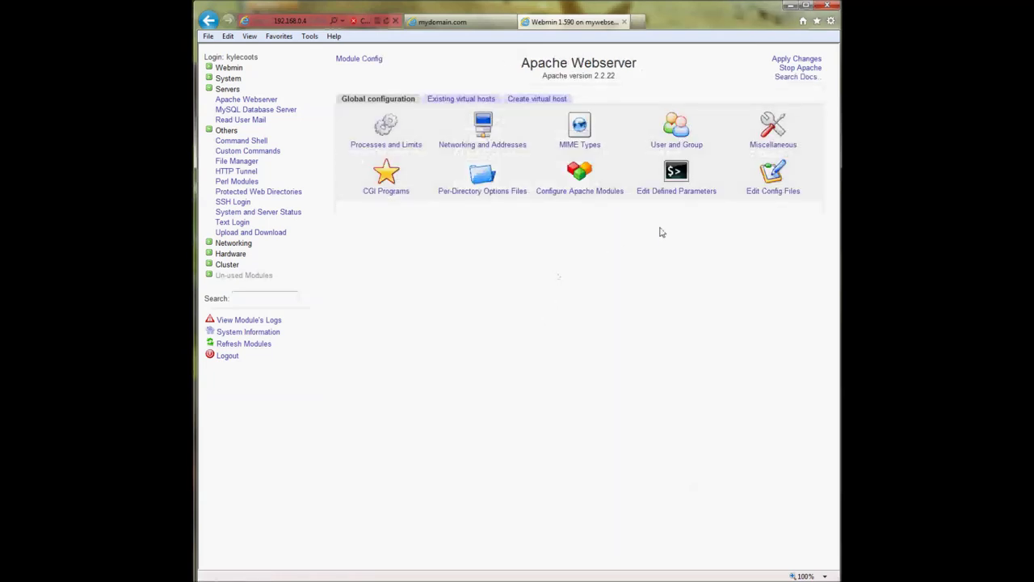
- Open Configure Apache Modules and leave the php5 module ticked
click(579, 172)
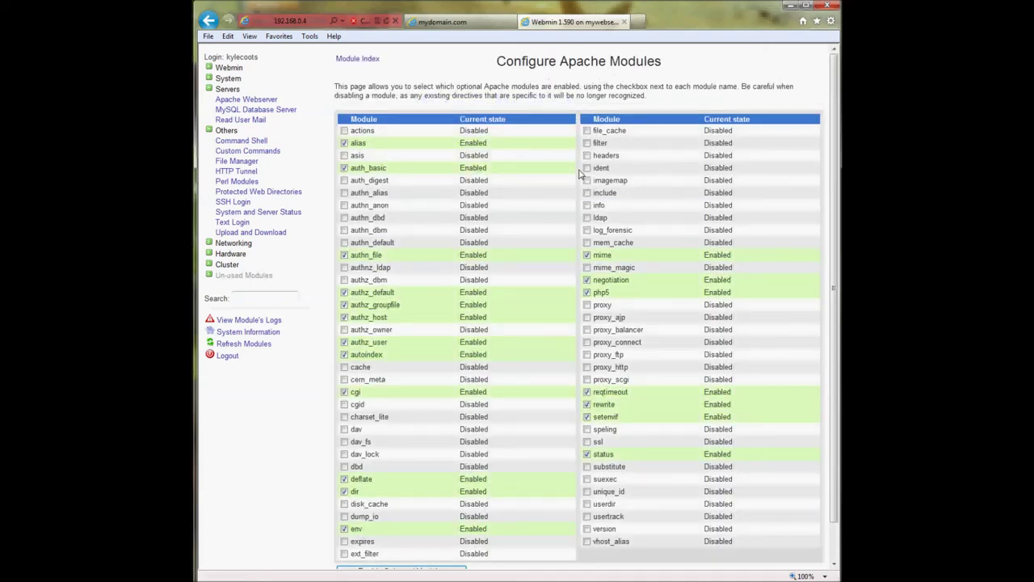
scroll(579, 172, down, 2)
scroll(593, 242, up, 2)
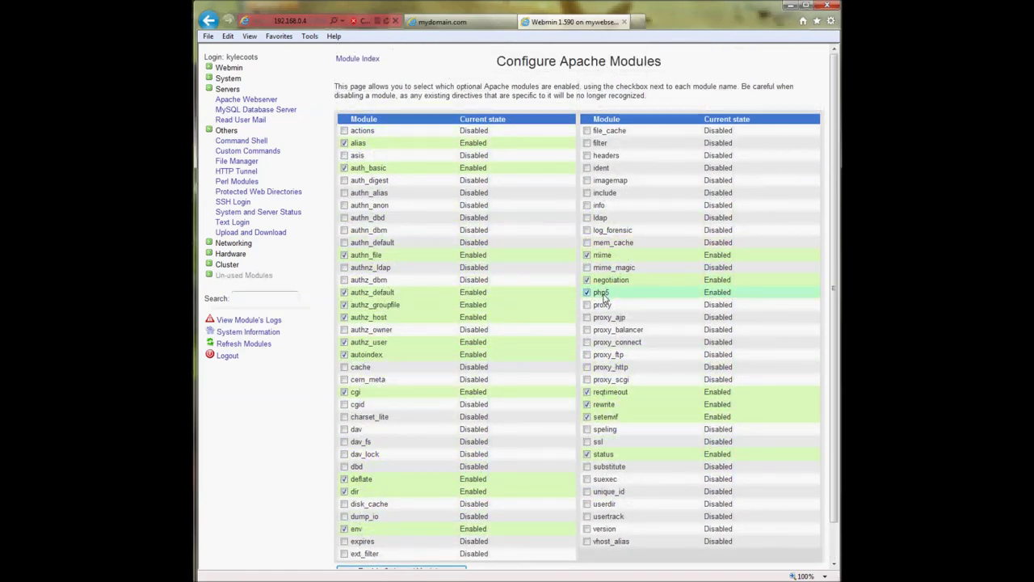
scroll(610, 296, down, 1)
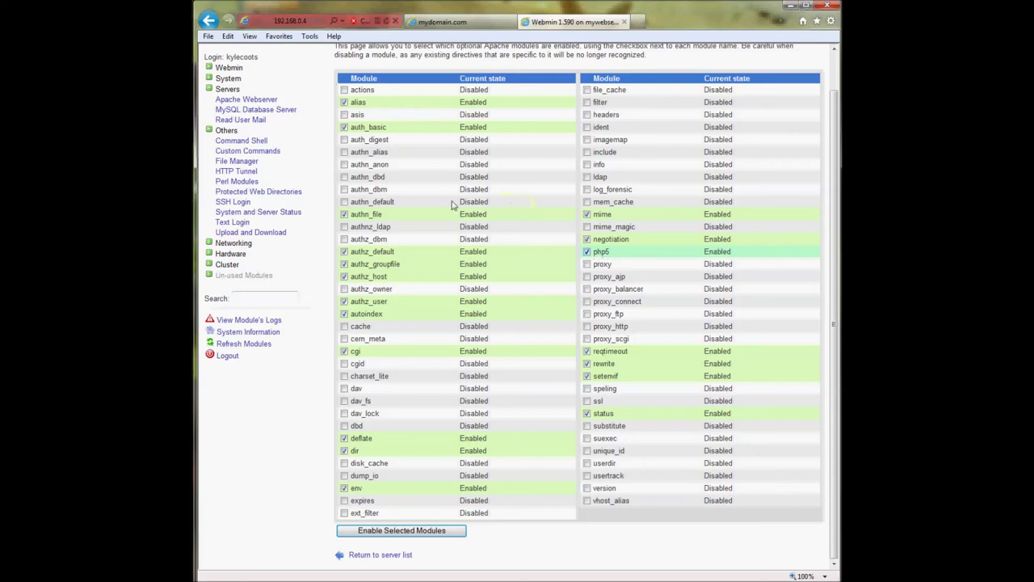
scroll(449, 177, up, 2)
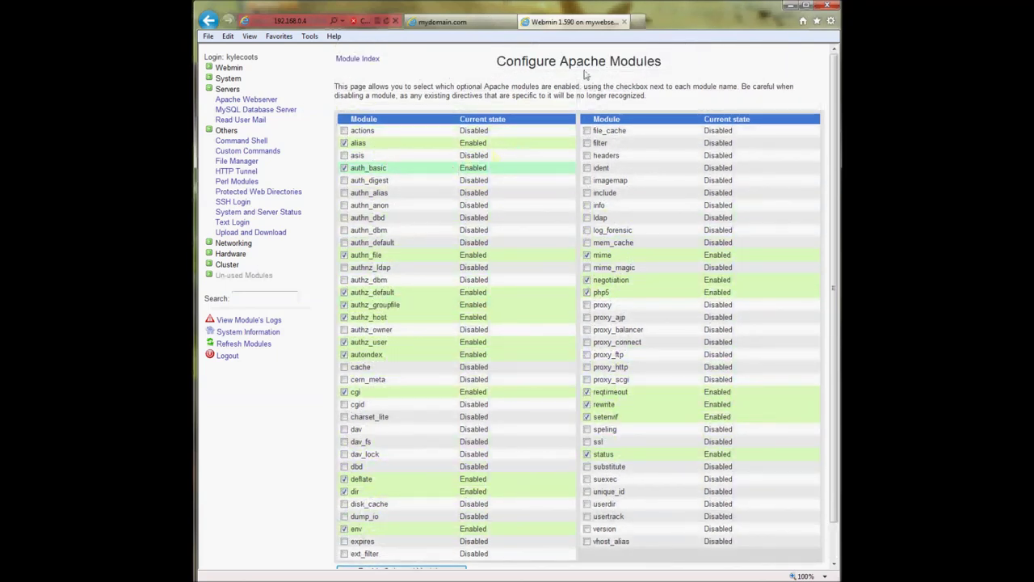
click(586, 293)
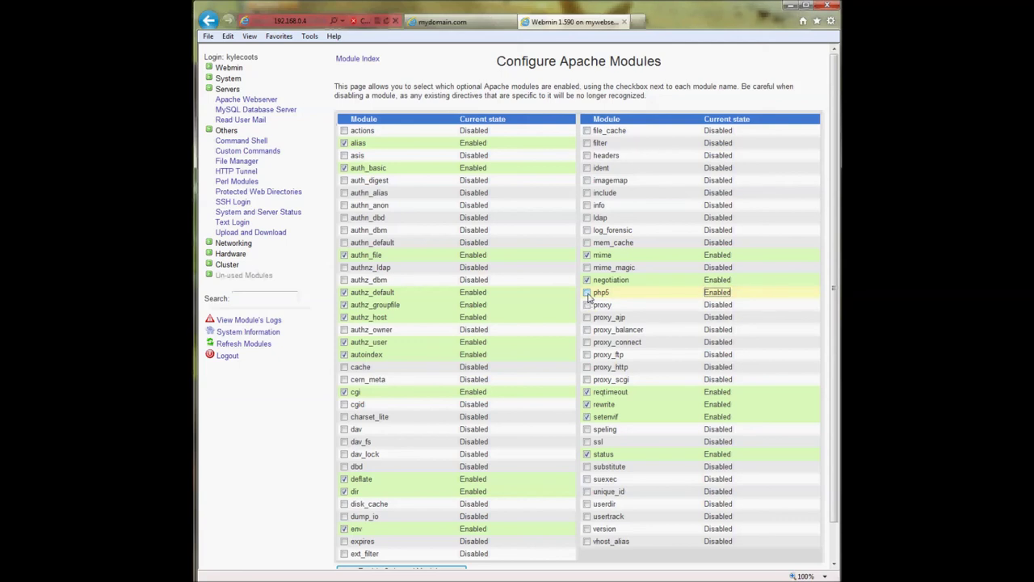
click(587, 292)
scroll(497, 393, down, 1)
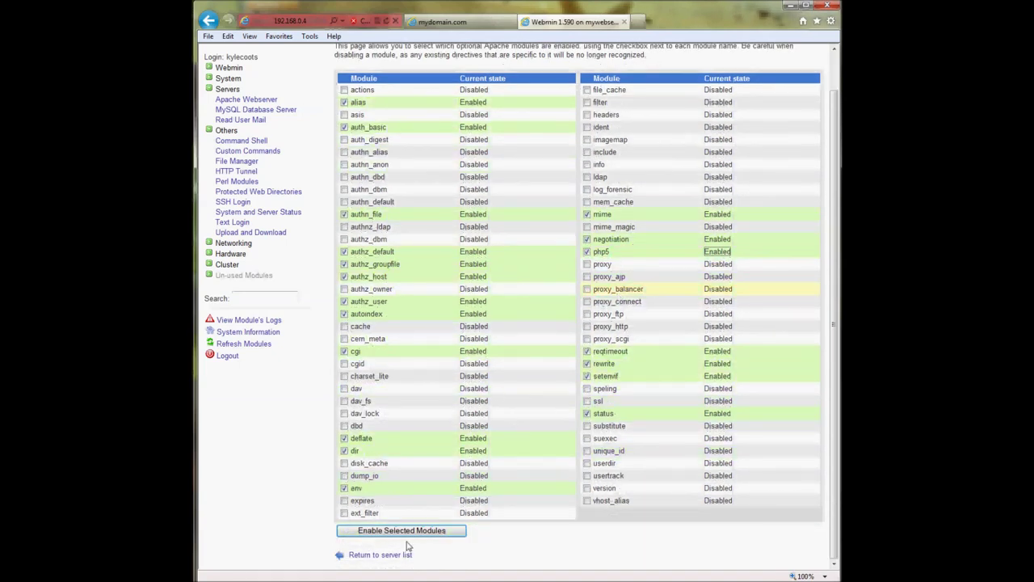
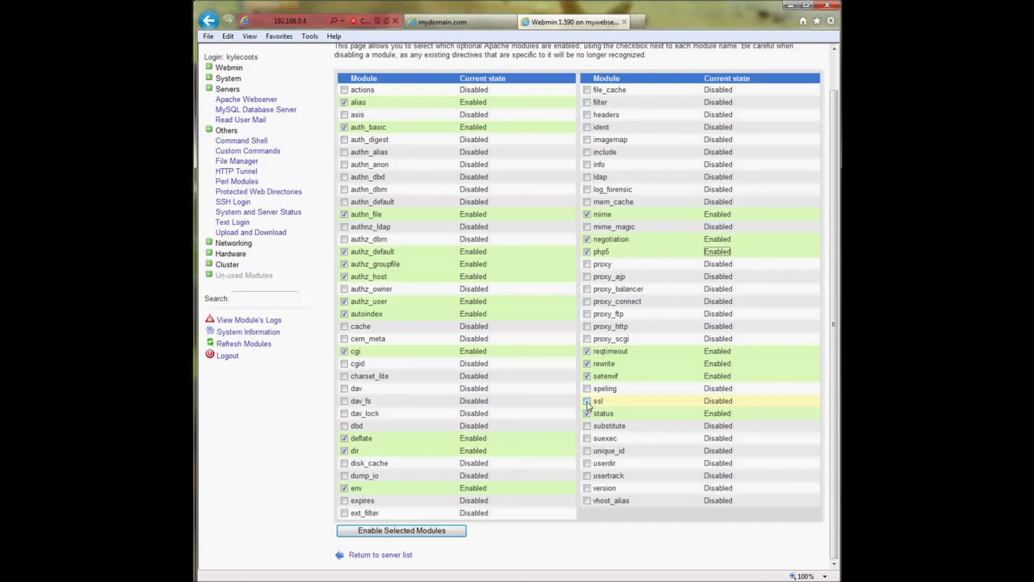
- Start a new Apache virtual host on specific address 192.168.0.4 with port 8080
click(379, 530)
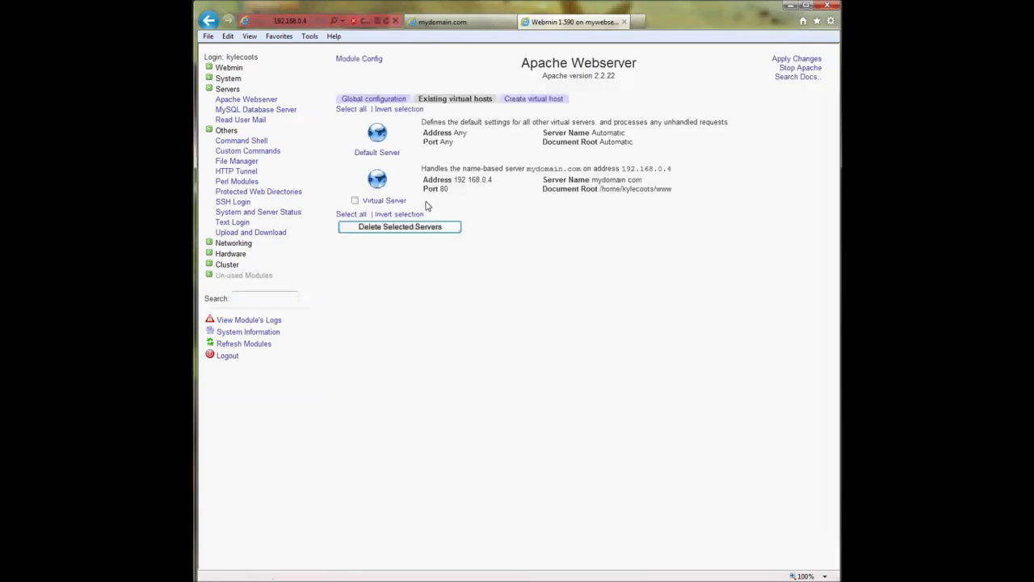
click(521, 100)
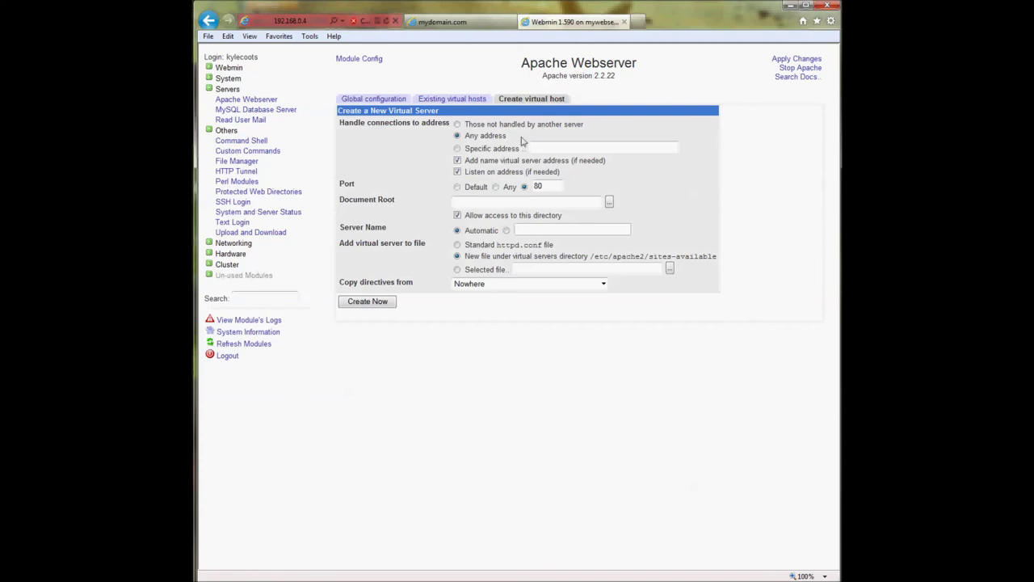
click(489, 150)
click(543, 149)
text(192.168.0.4)
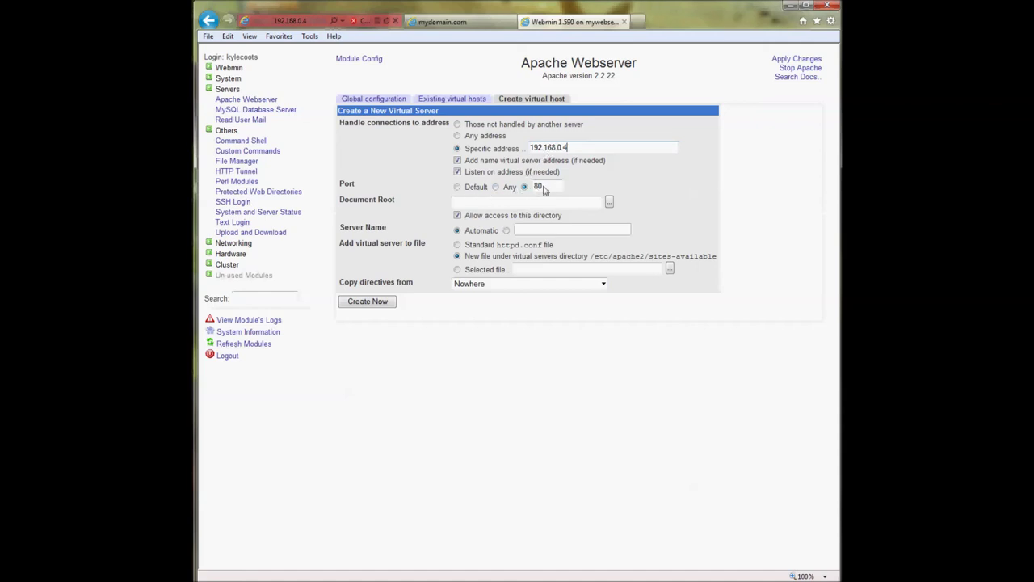
click(555, 189)
text(80)
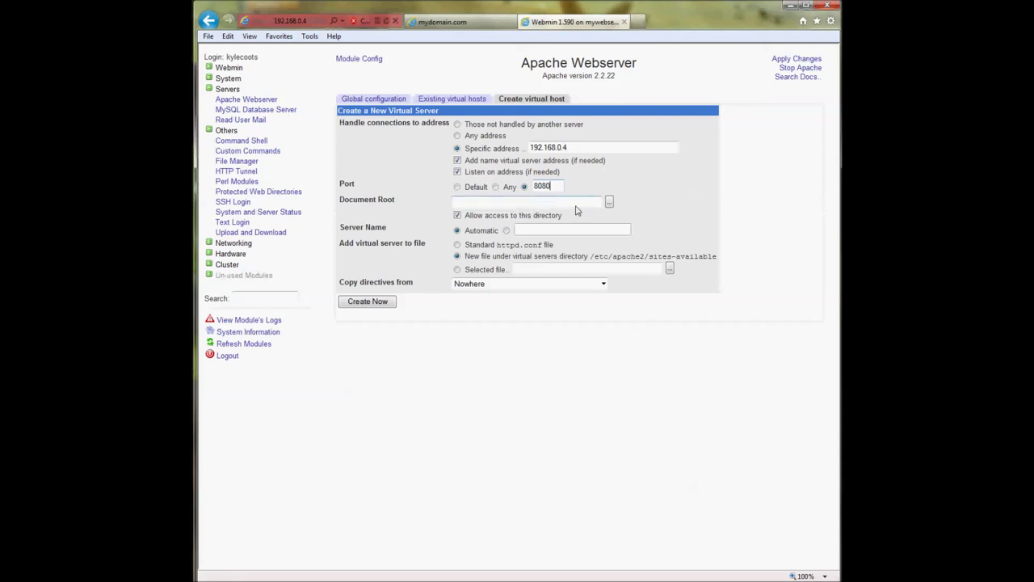
- Browse to /var/www and set it as the new virtual host's Document Root
click(610, 203)
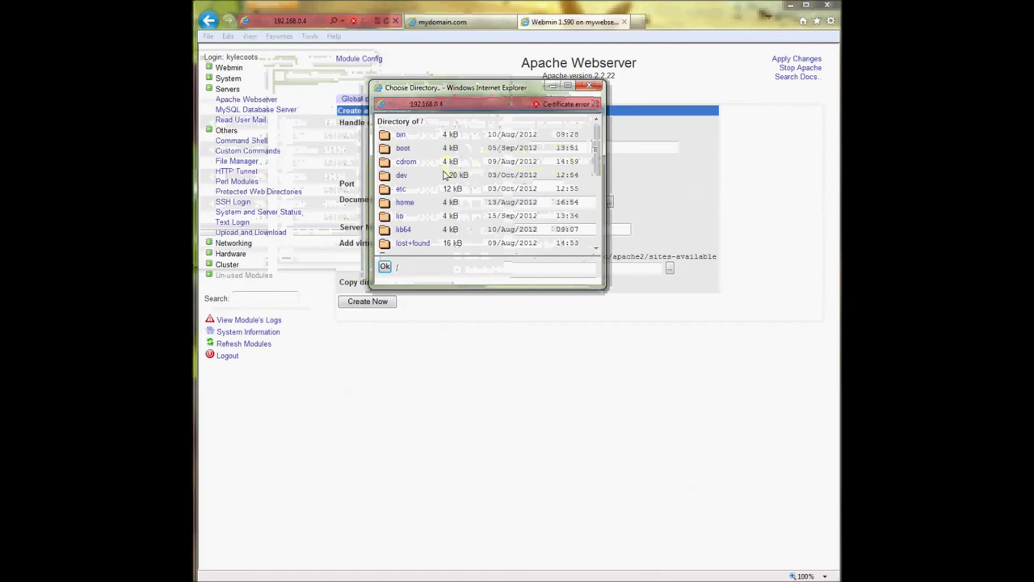
scroll(445, 175, down, 5)
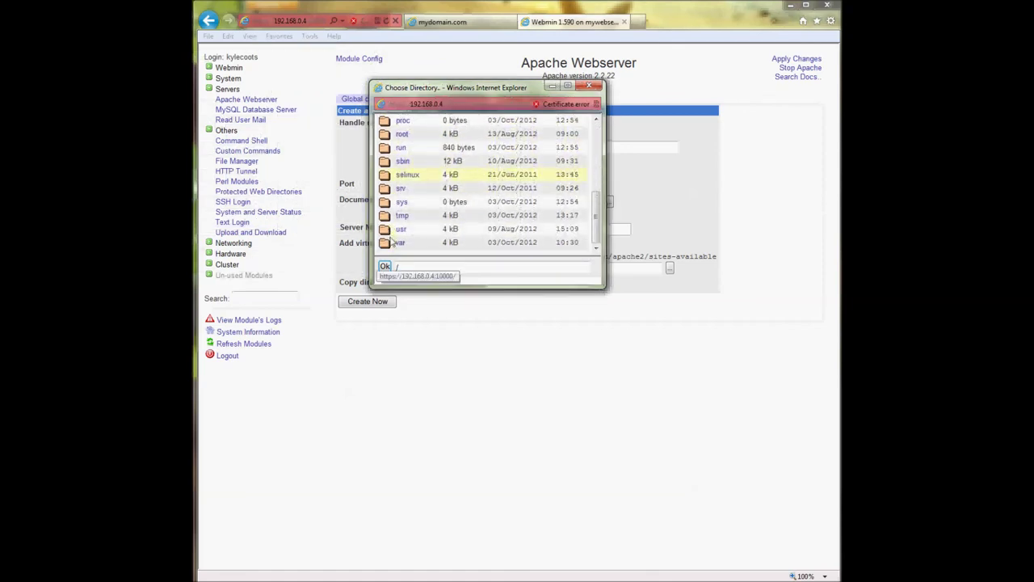
click(387, 244)
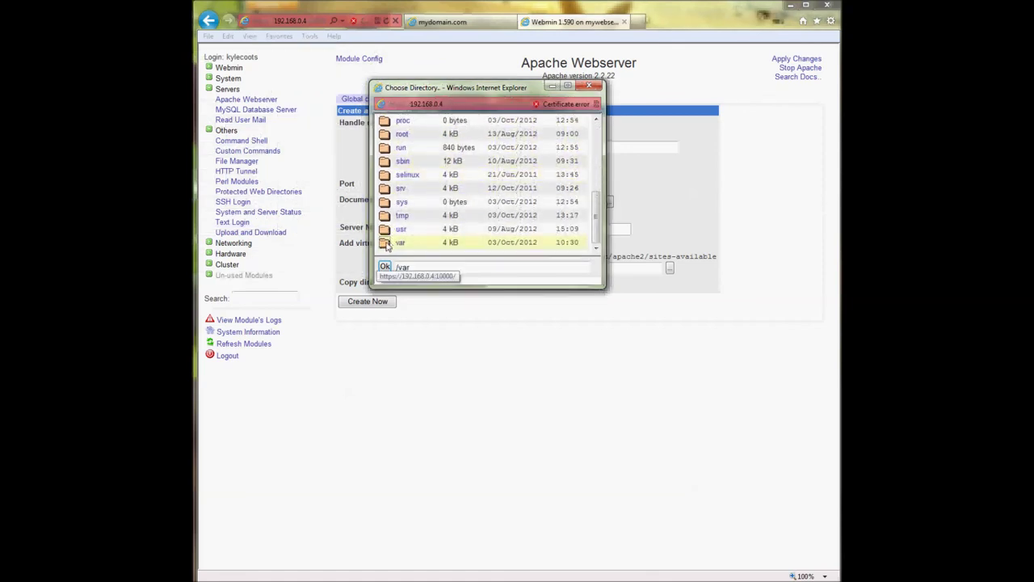
scroll(386, 246, down, 3)
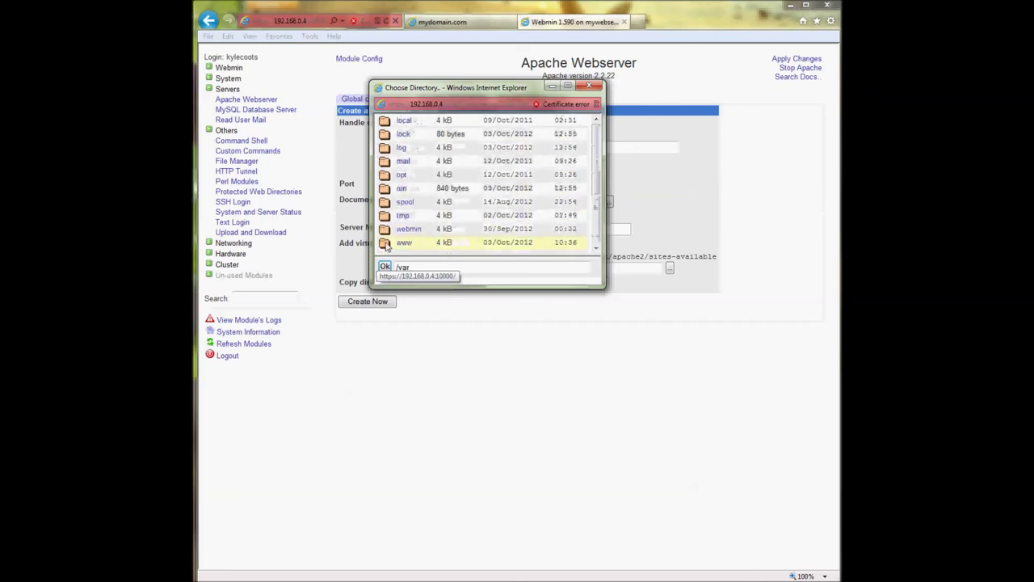
click(386, 244)
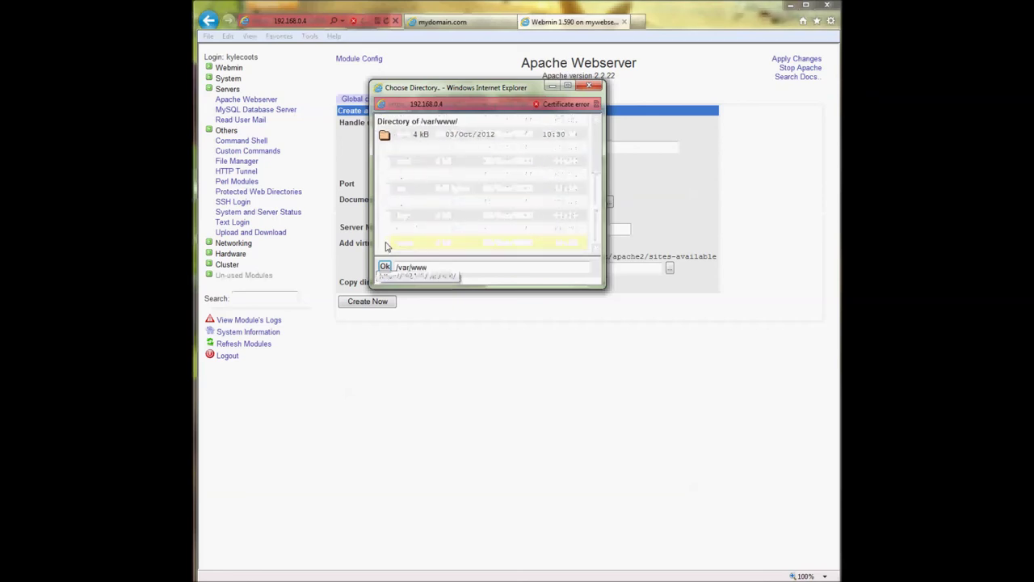
click(385, 267)
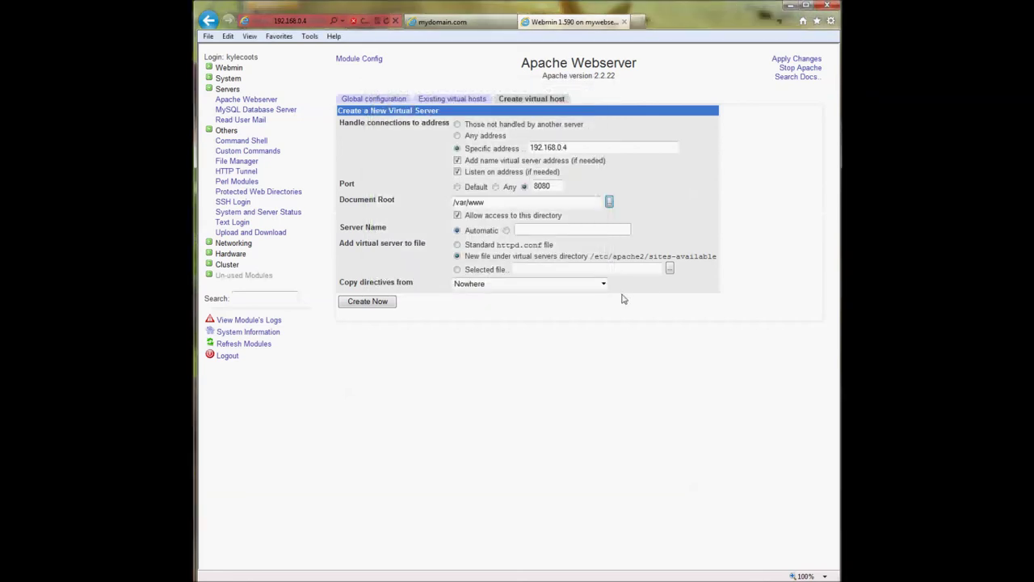
click(463, 22)
- Create the 192.168.0.4:8080 virtual host serving /var/www and apply the Apache changes
click(557, 23)
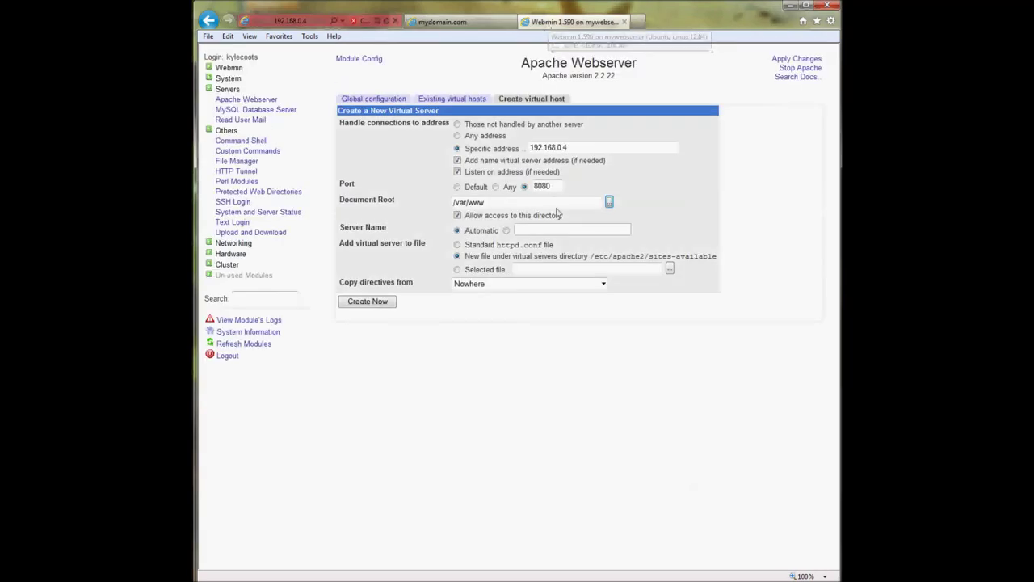
click(374, 302)
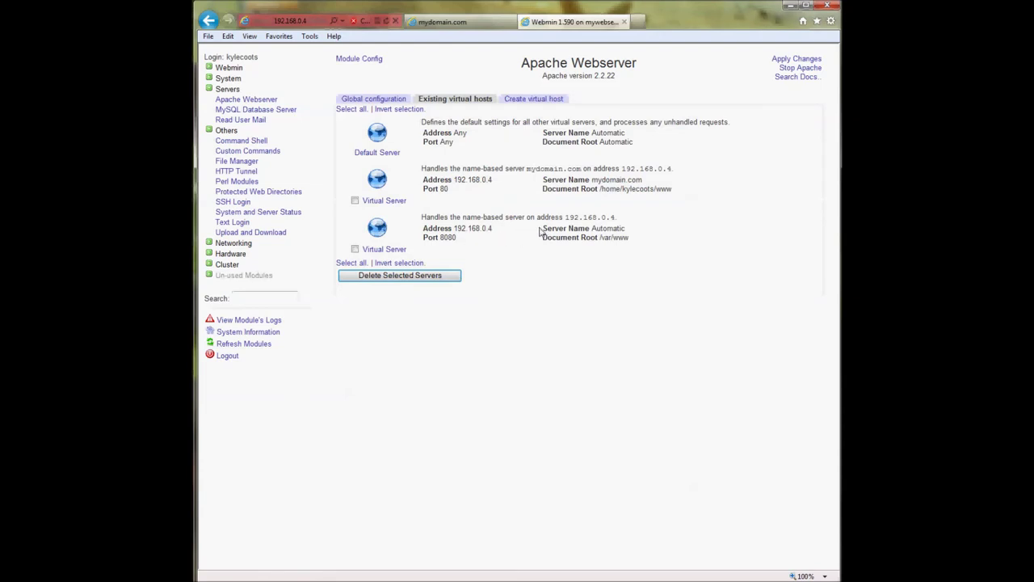
mouse_move(454, 229)
mouse_down()
mouse_move(494, 231)
mouse_move(439, 238)
mouse_move(458, 238)
mouse_up()
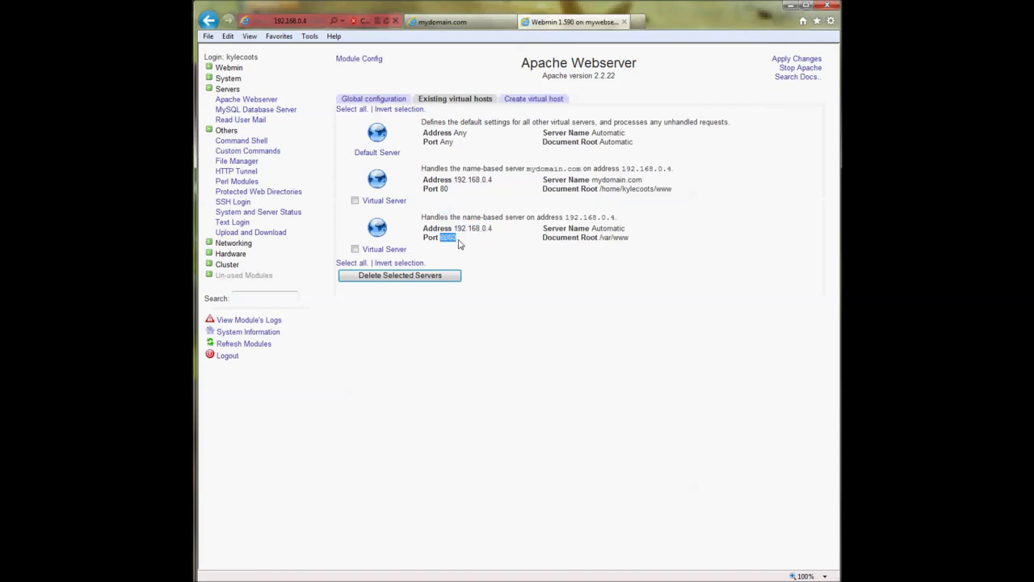
click(796, 61)
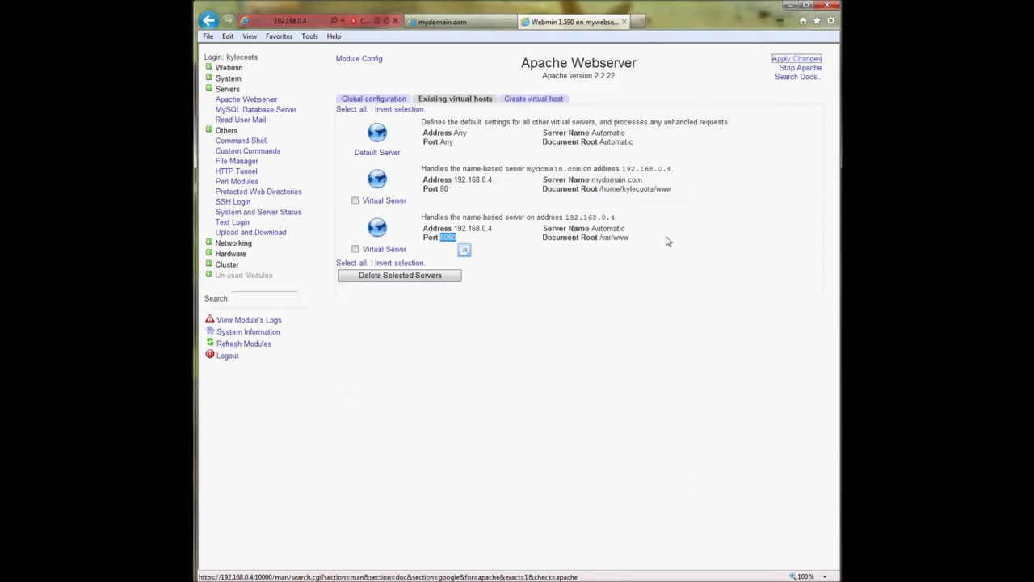
click(639, 21)
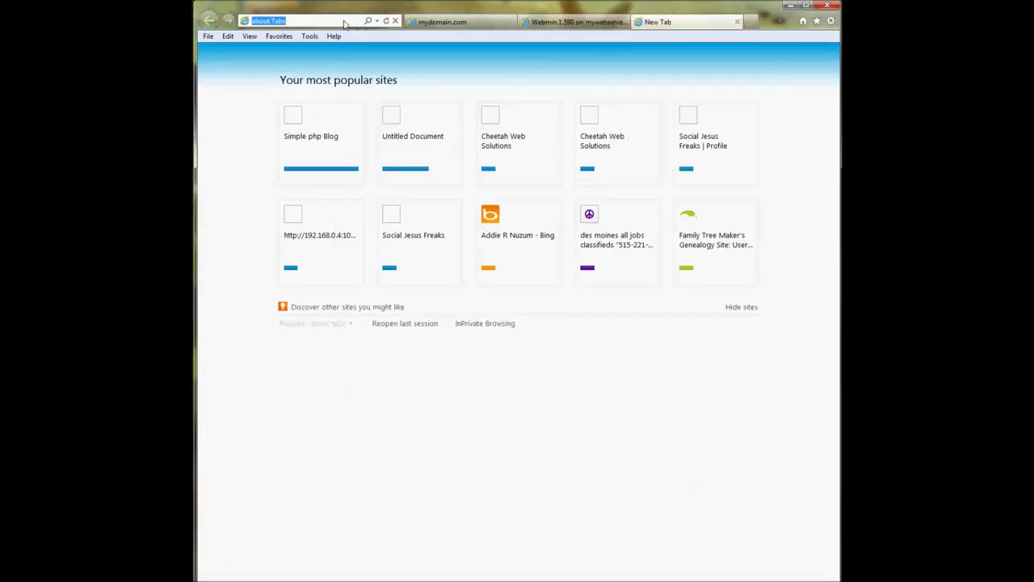
- Load the server's default site at 192.168.0.4 and compare it with mydomain.com
text(192.168.0.4)
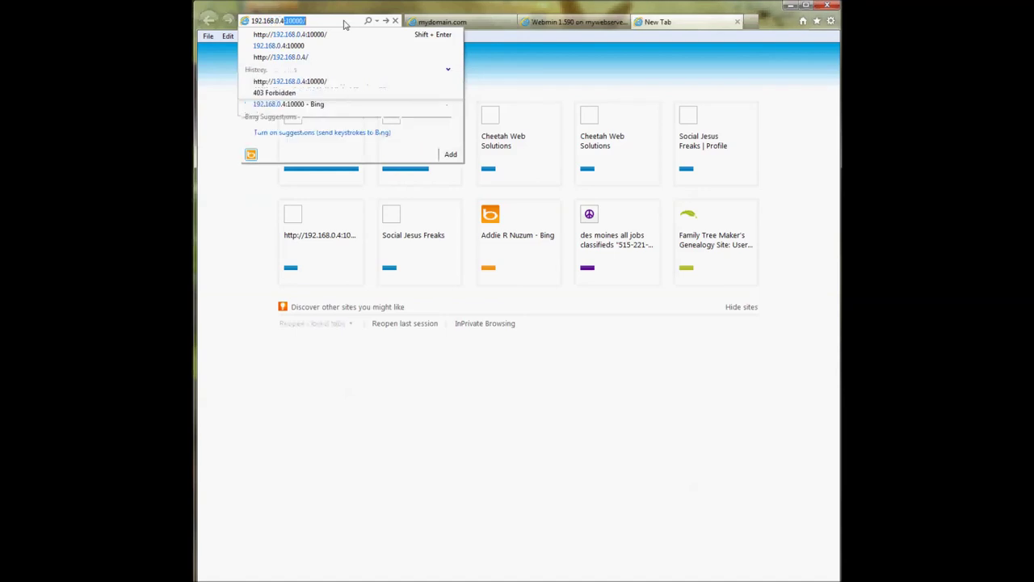
text(/)
key(Return)
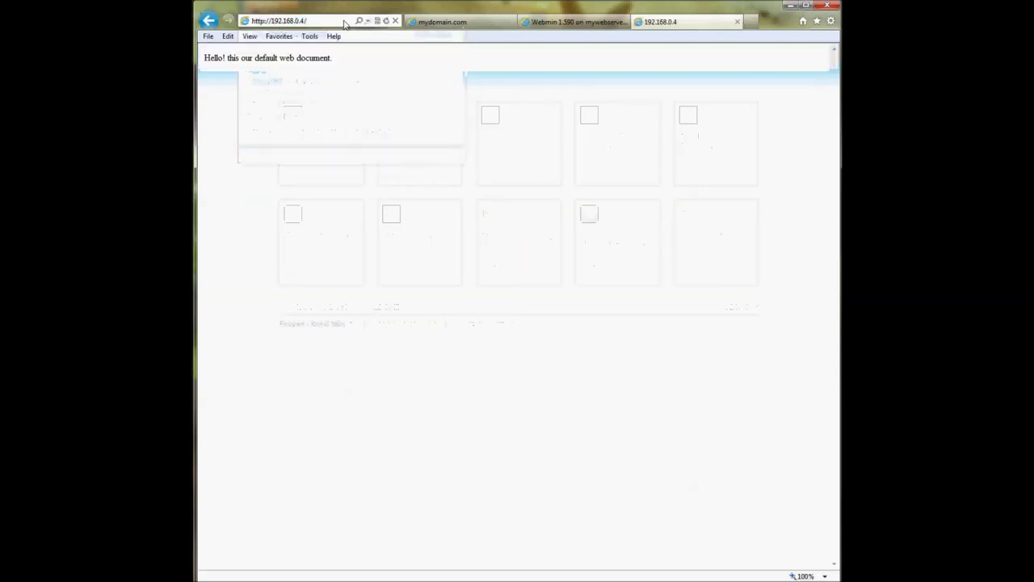
click(447, 27)
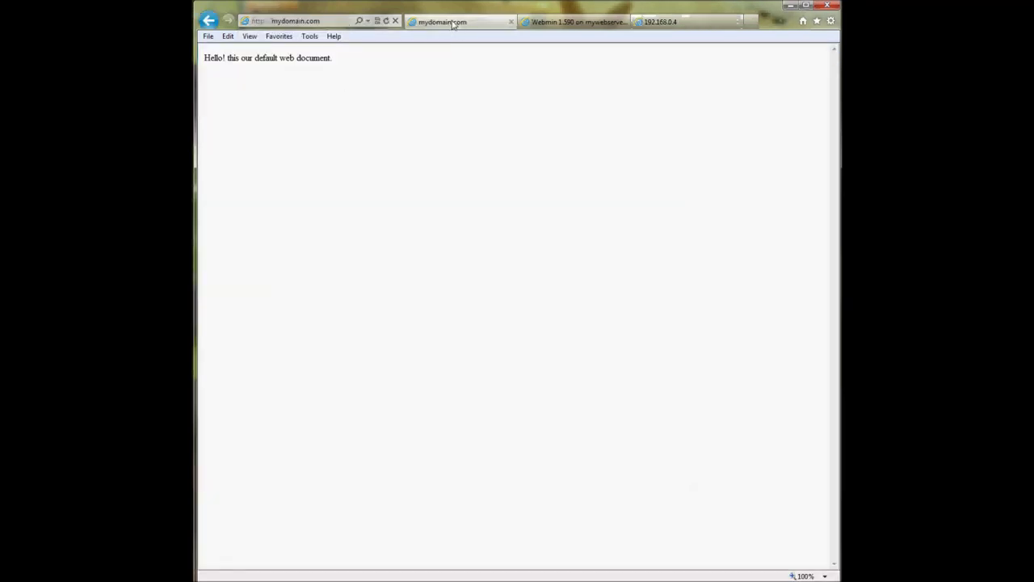
click(660, 22)
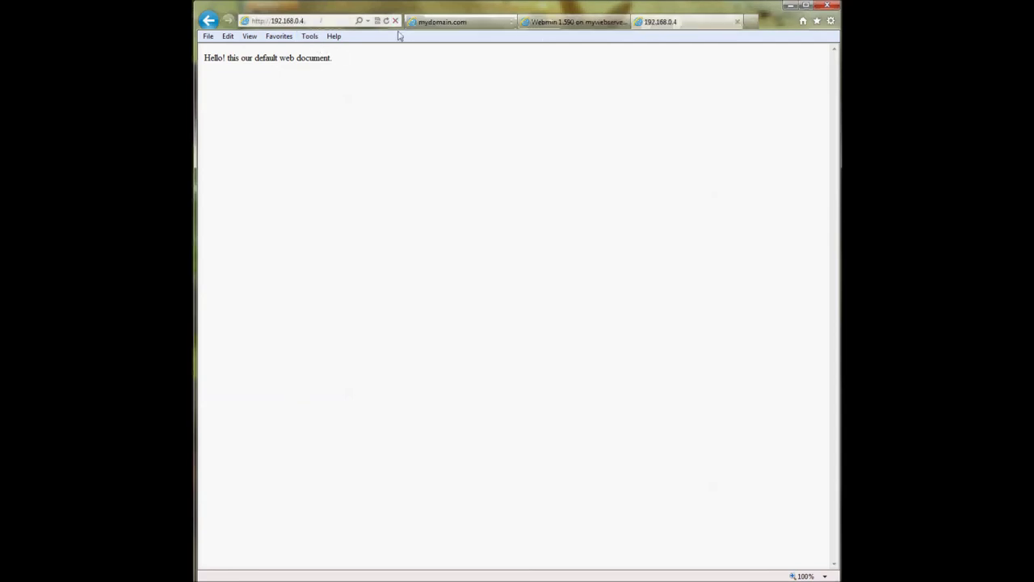
- Load 192.168.0.4:8080 and view its It Works! page
click(328, 21)
click(330, 24)
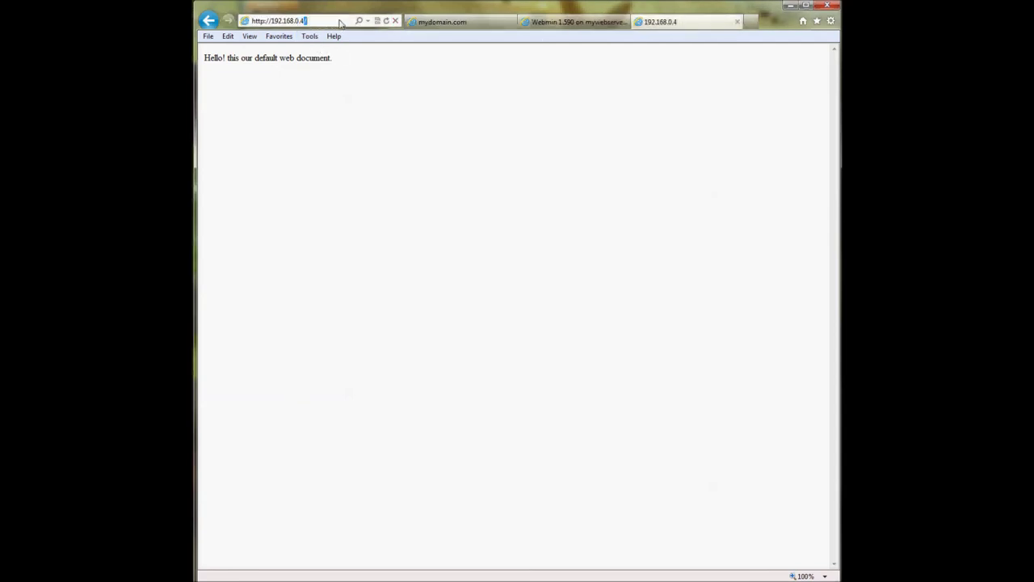
text(:)
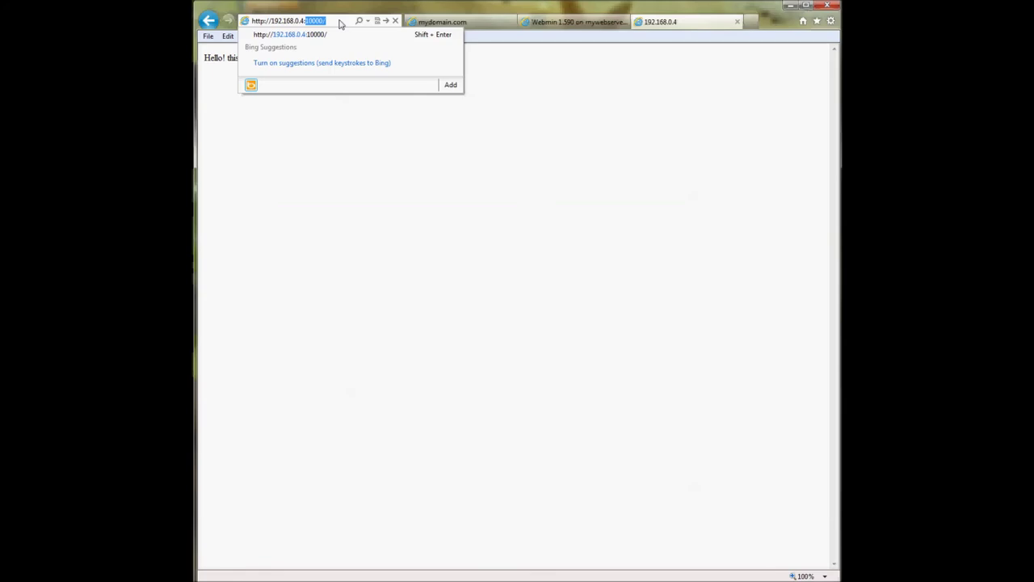
text(8080)
key(Return)
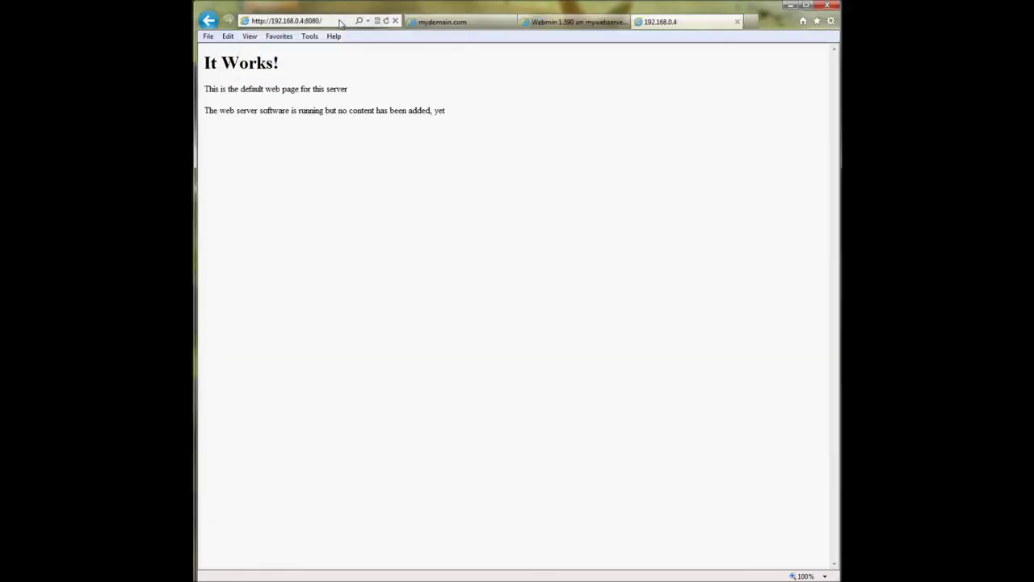
click(234, 79)
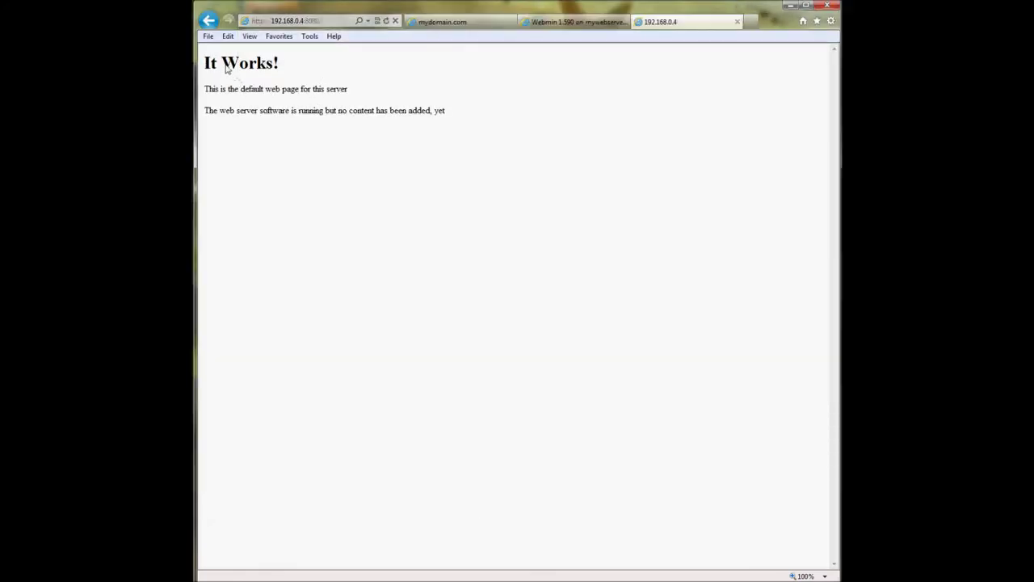
drag(206, 65, 469, 111)
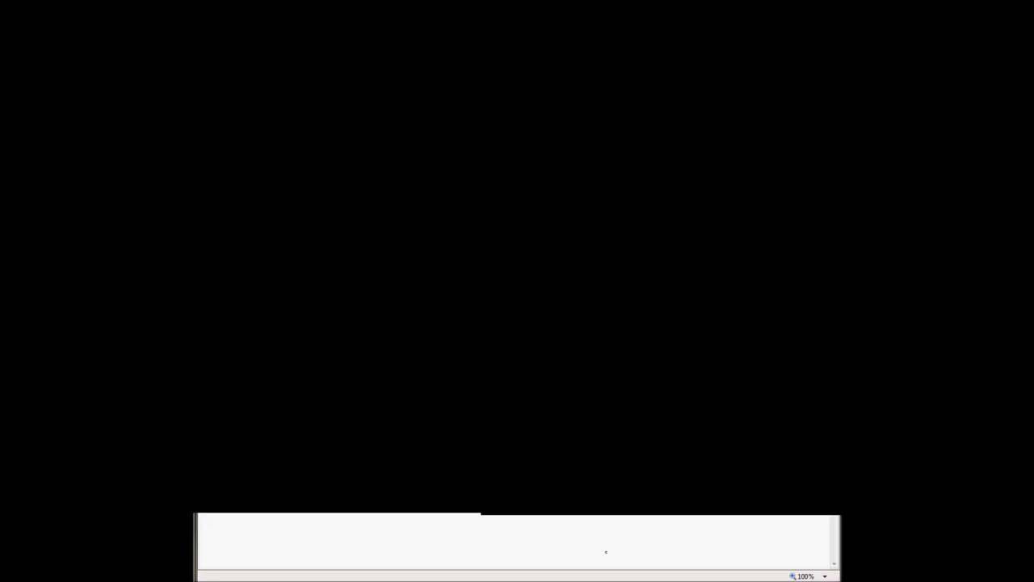
click(544, 105)
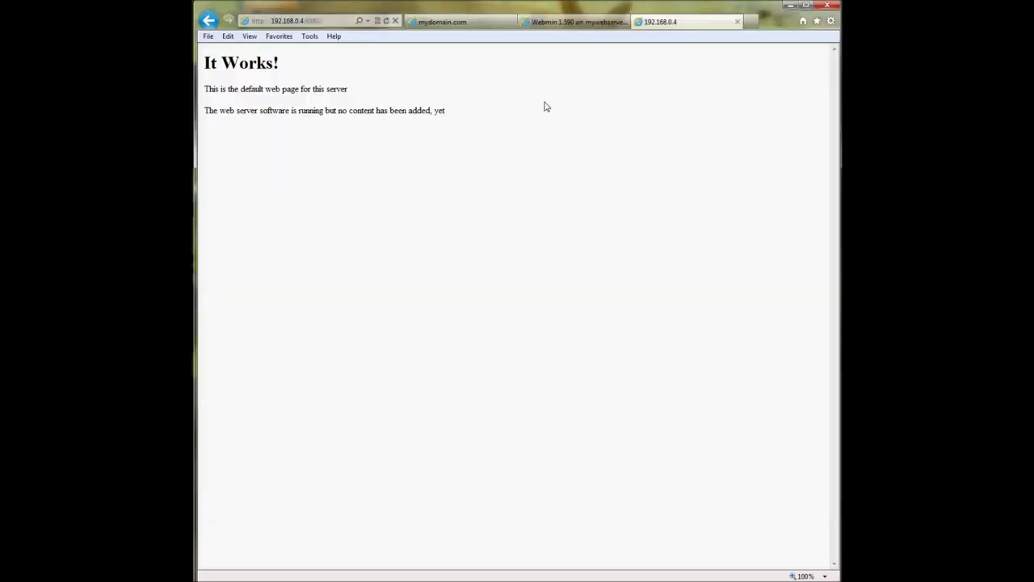
- Compare the mydomain.com and port 8080 pages, then select mydomain.com in the address
click(458, 24)
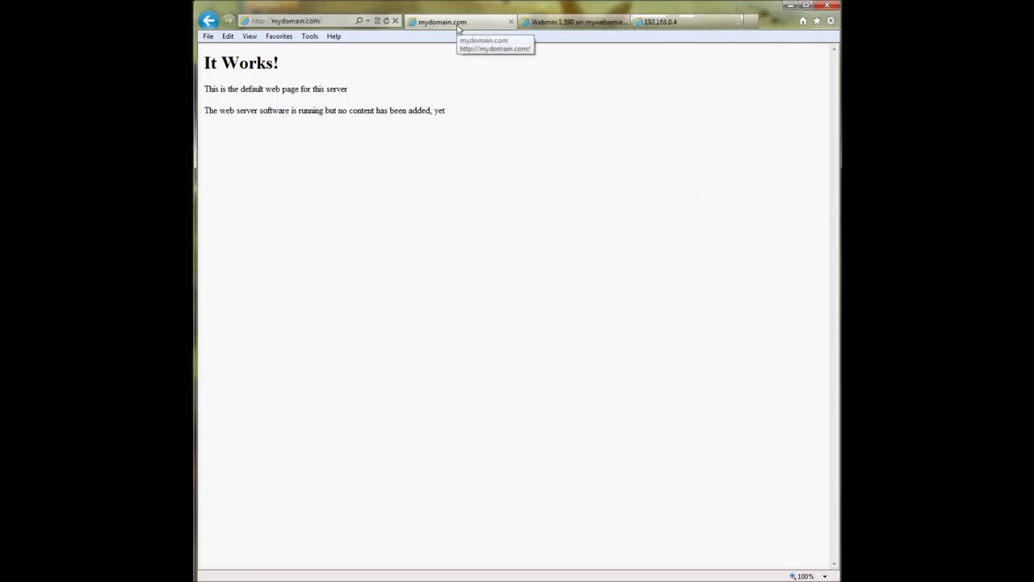
click(655, 24)
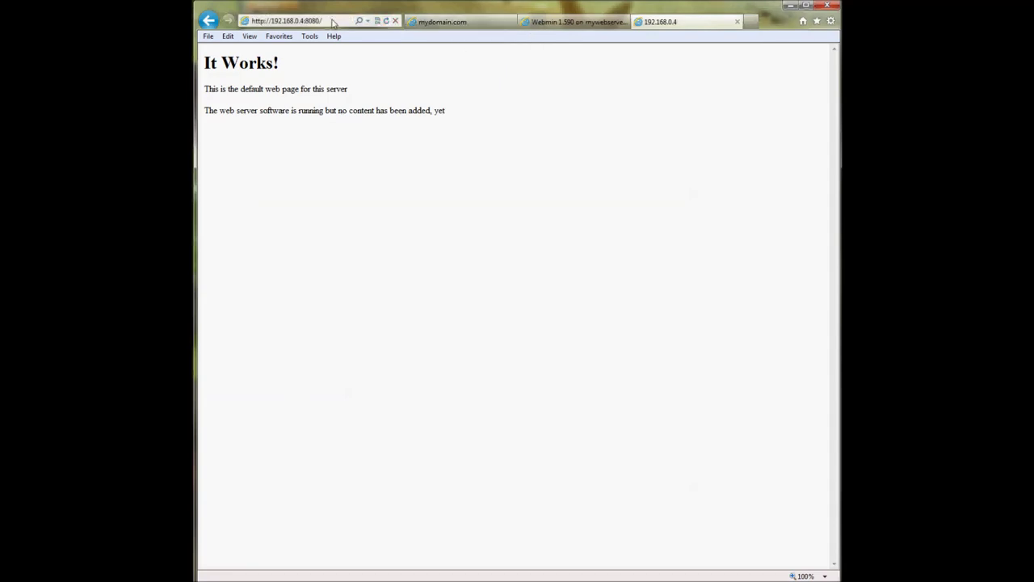
click(470, 25)
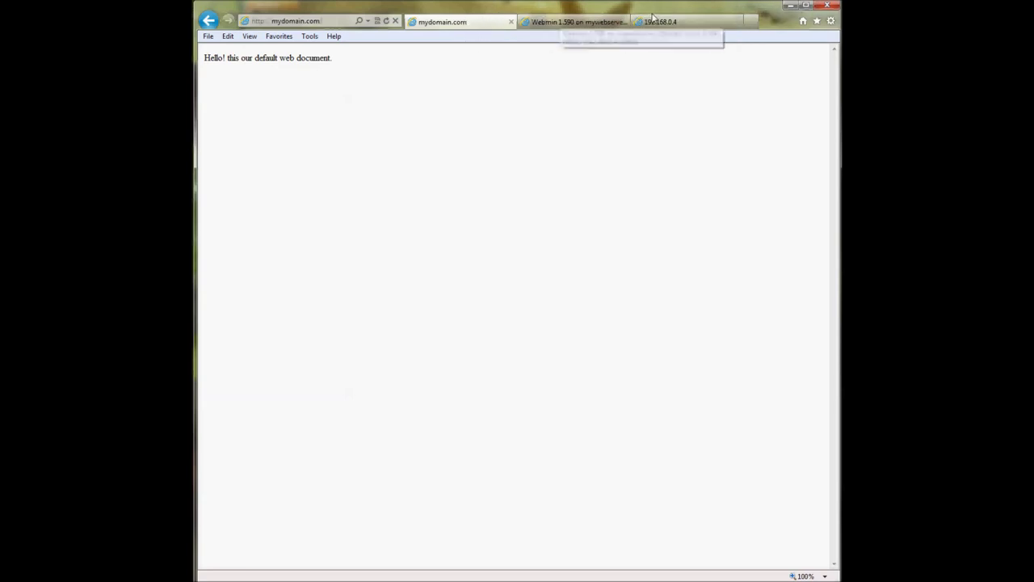
click(661, 22)
click(465, 24)
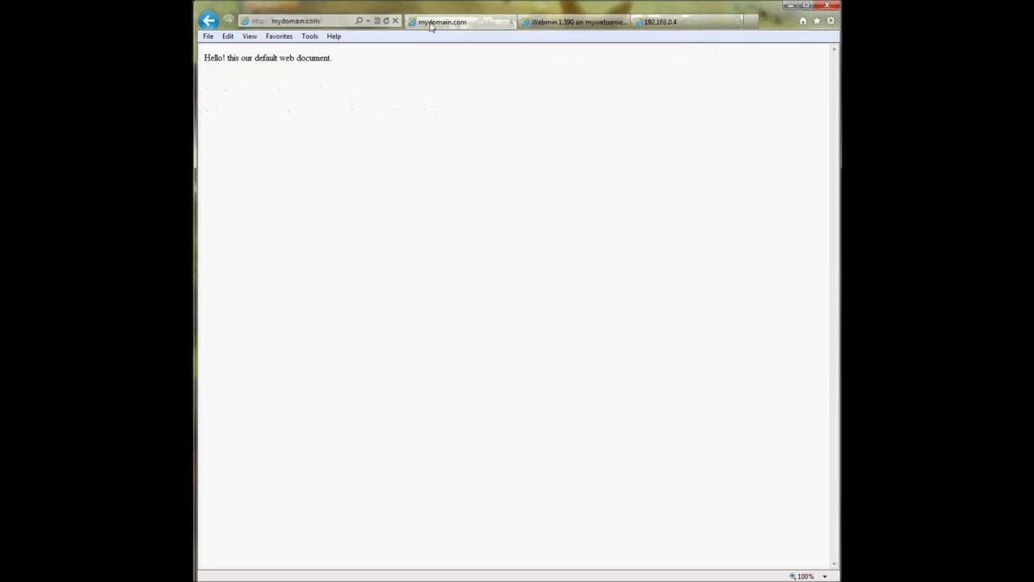
click(275, 22)
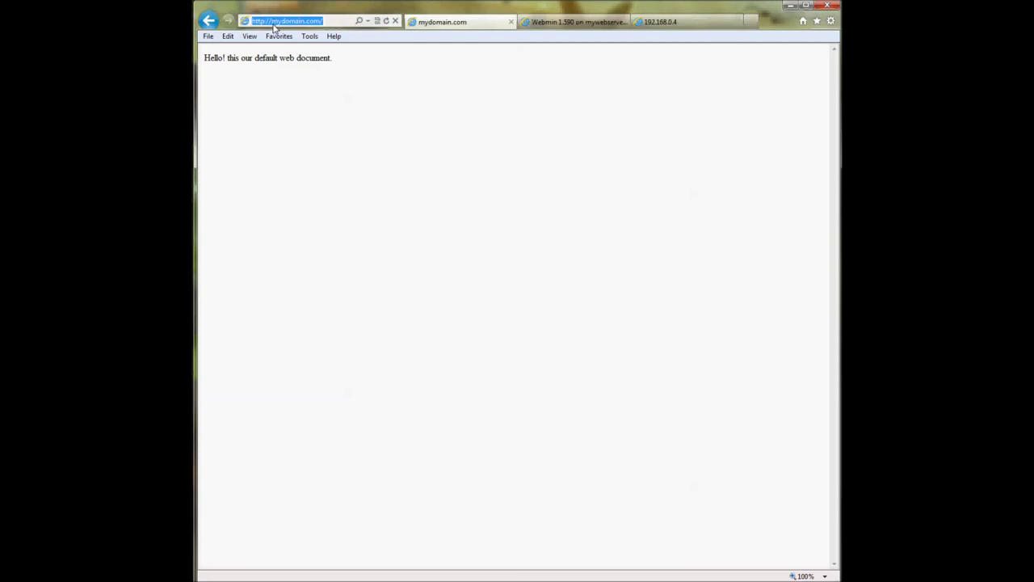
drag(272, 22, 320, 25)
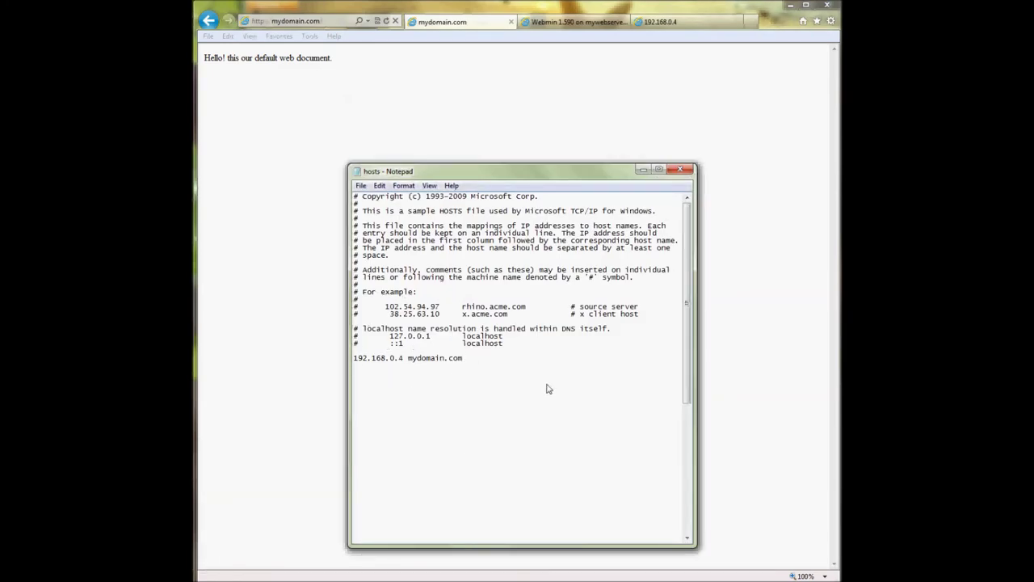
- Add the hosts line '192.168.0.4 myotherdomain.com' below the mydomain.com entry
text(192.168.0.4)
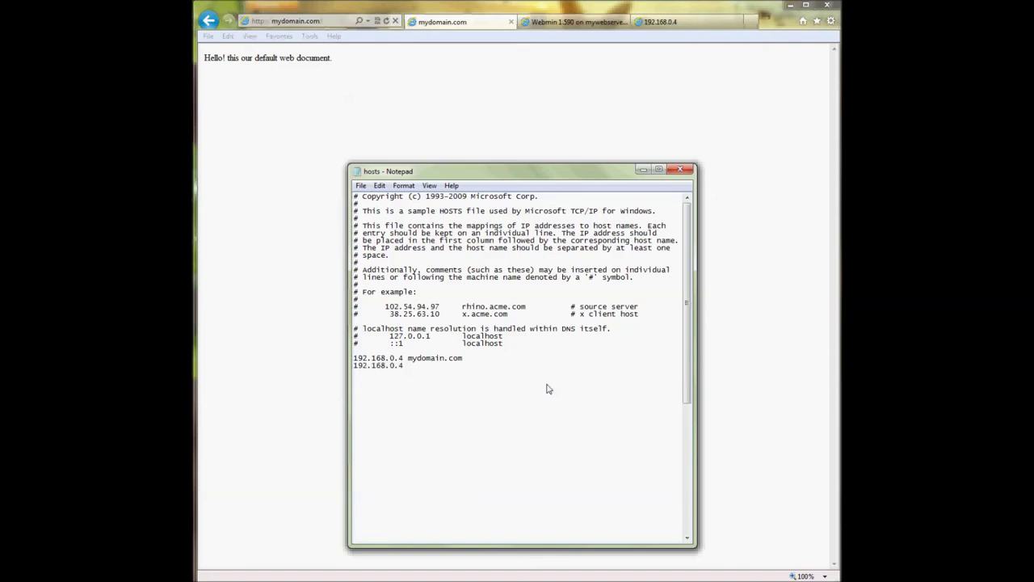
text( myotherdomain.com)
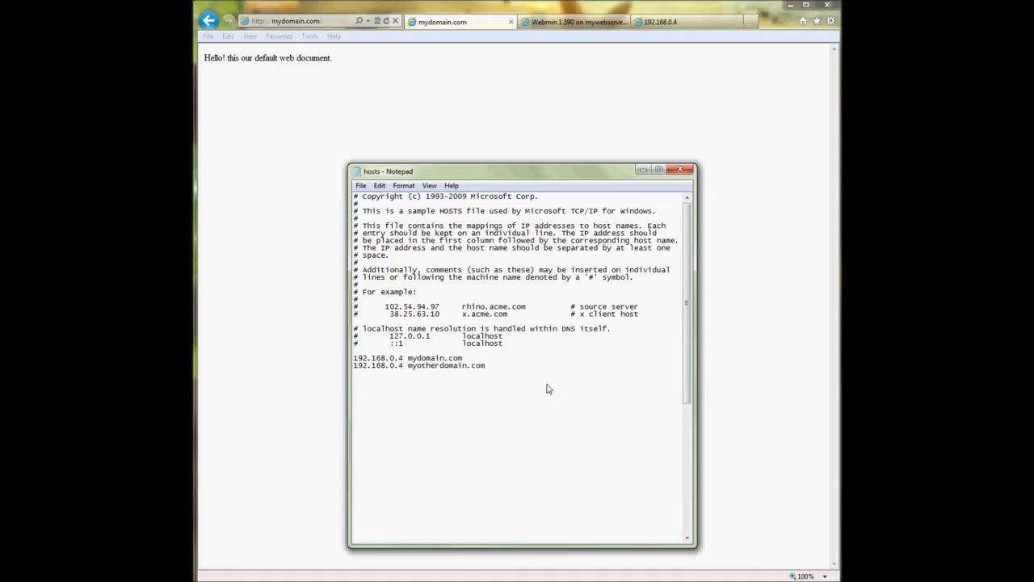
drag(408, 368, 470, 371)
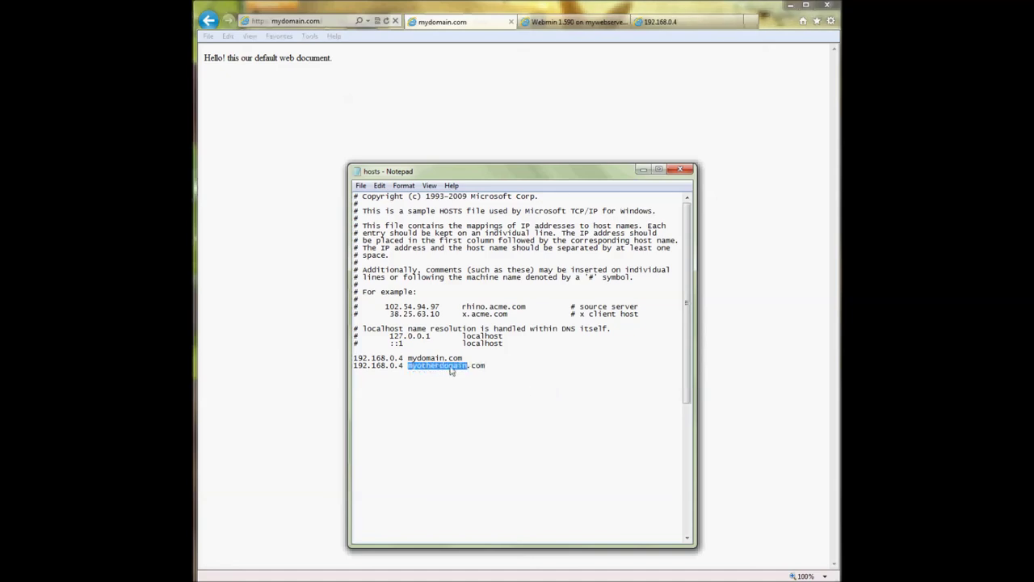
drag(404, 358, 464, 362)
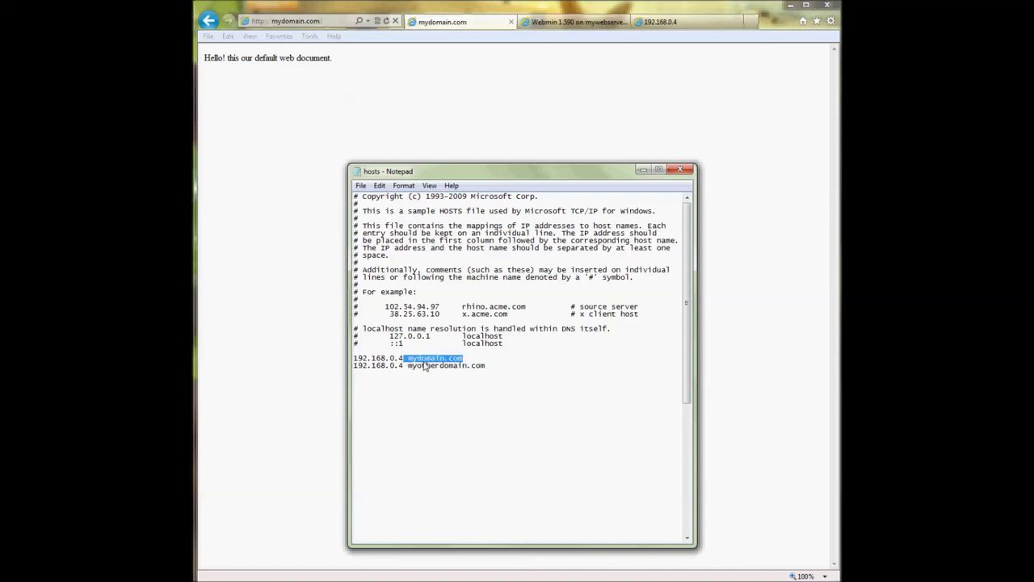
click(382, 367)
drag(404, 368, 353, 357)
click(395, 366)
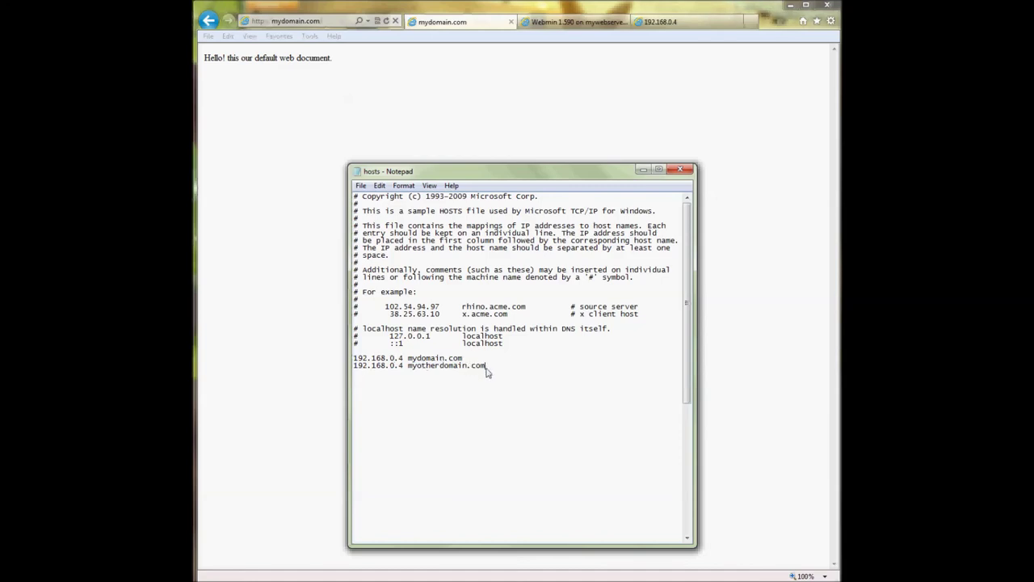
drag(486, 369, 408, 368)
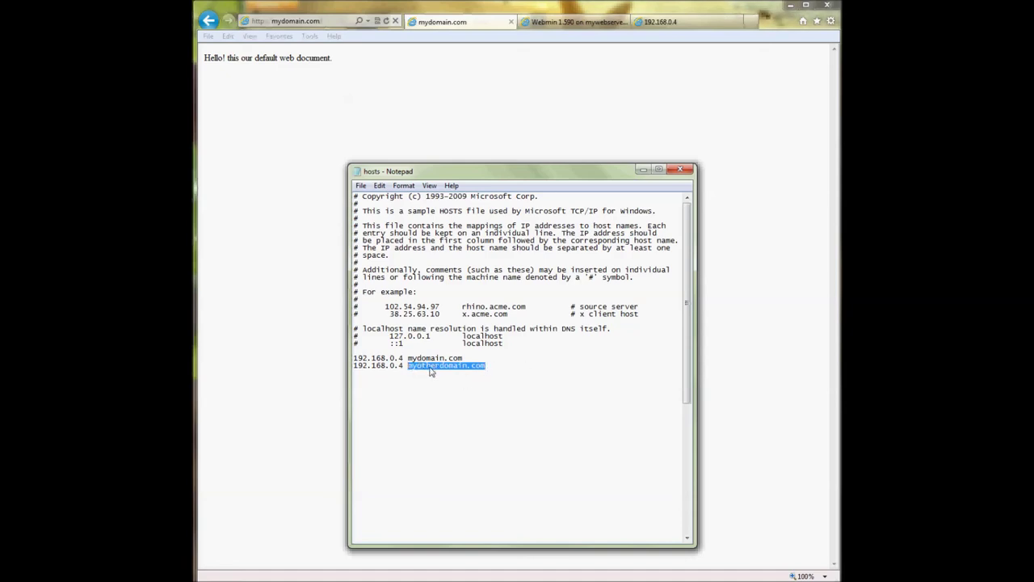
click(518, 369)
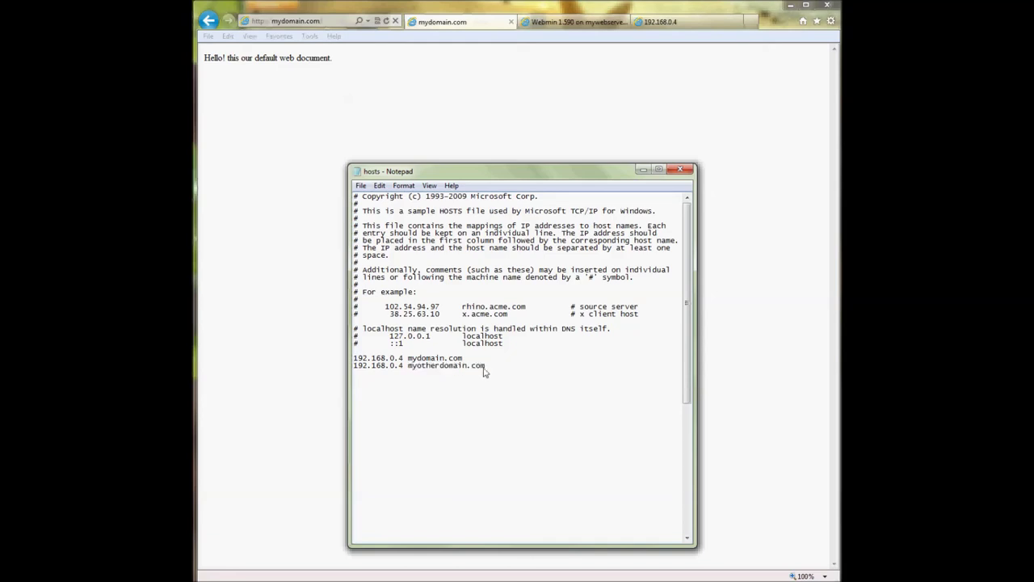
drag(467, 368, 488, 368)
- Move Notepad aside and return to Webmin's virtual hosts page
drag(550, 172, 547, 144)
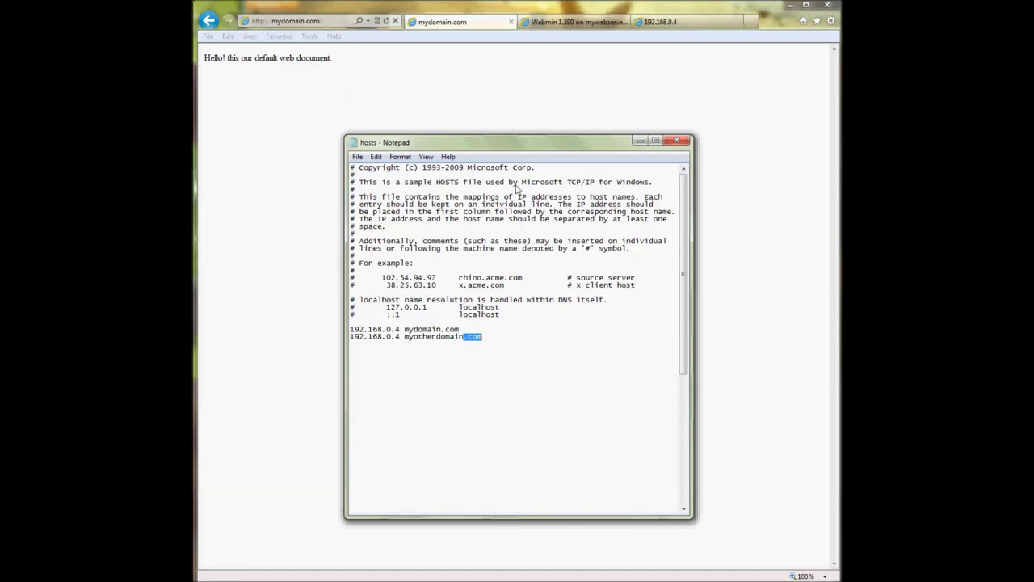
click(639, 141)
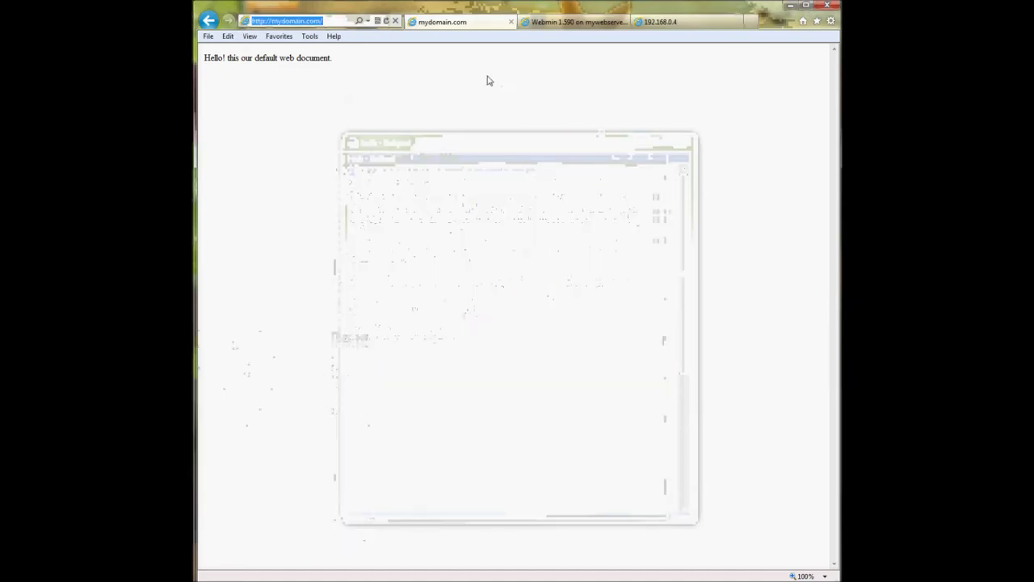
click(538, 25)
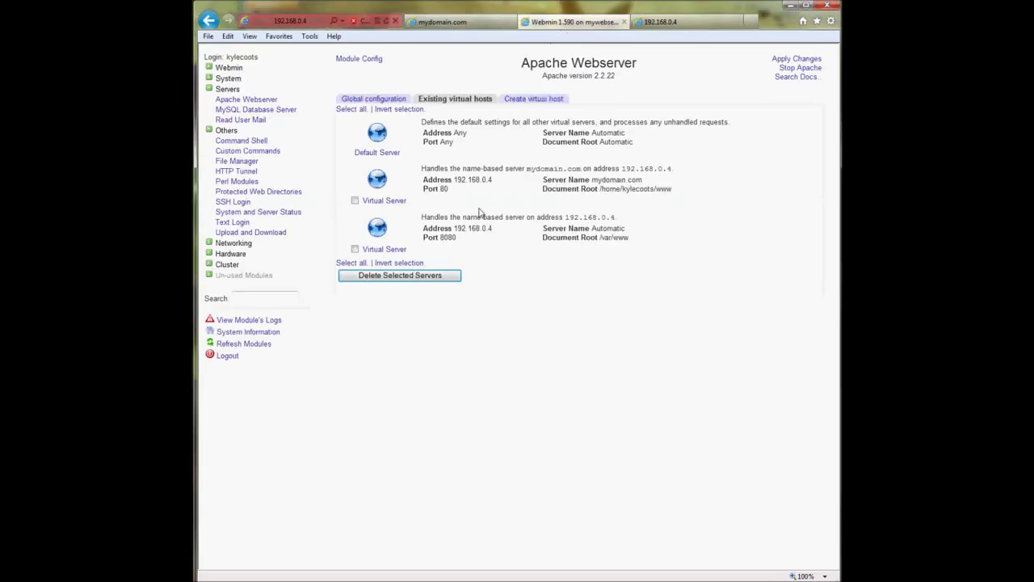
- Change the port 8080 virtual server's port to 80
click(389, 250)
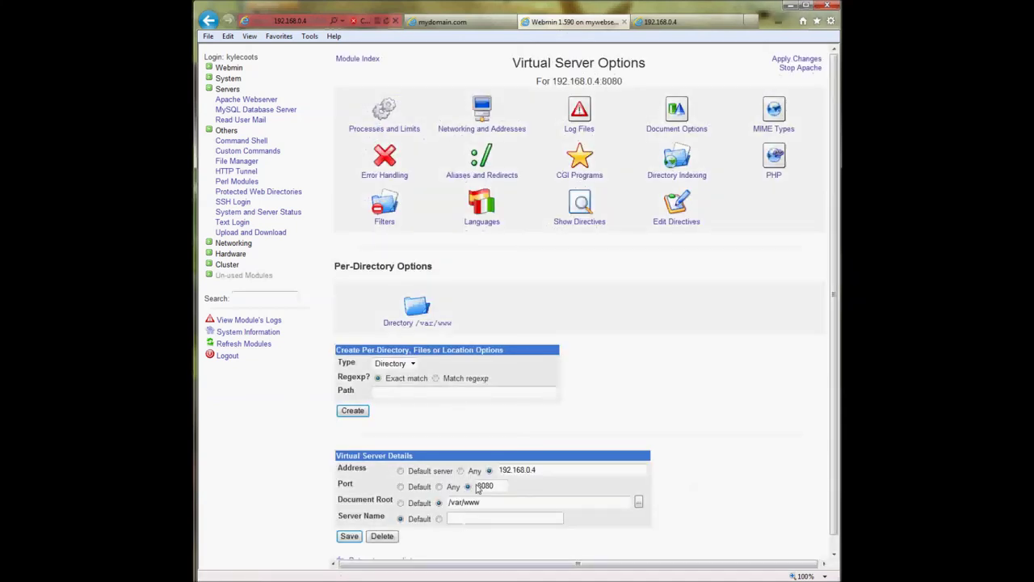
drag(486, 489, 516, 494)
key(Delete)
- Copy myotherdomain.com from the hosts file into Server Name and save the virtual server
click(438, 520)
key(alt+Tab)
click(444, 336)
drag(406, 339, 477, 341)
right_click(475, 341)
click(502, 373)
click(641, 143)
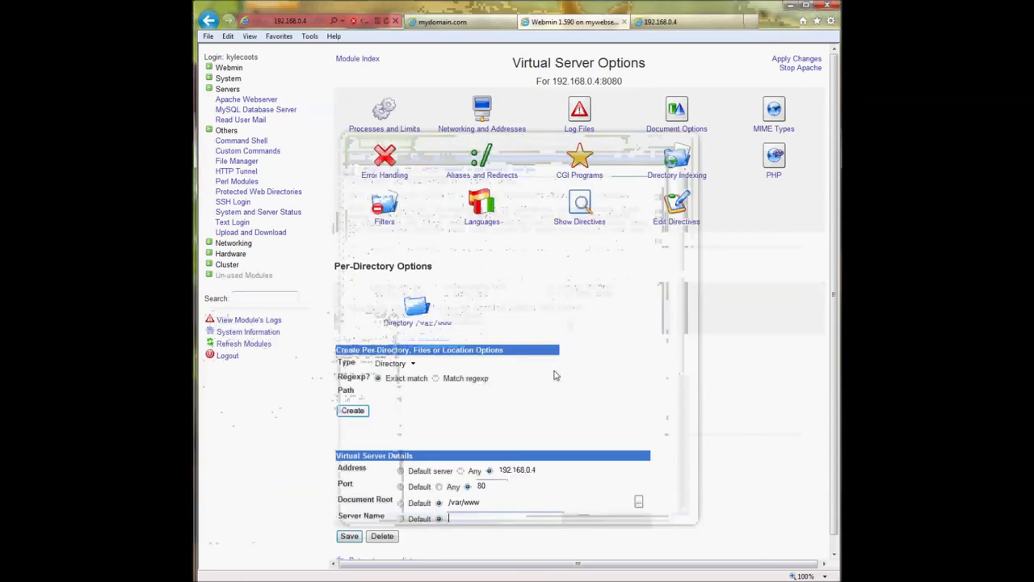
click(497, 519)
key(ctrl+v)
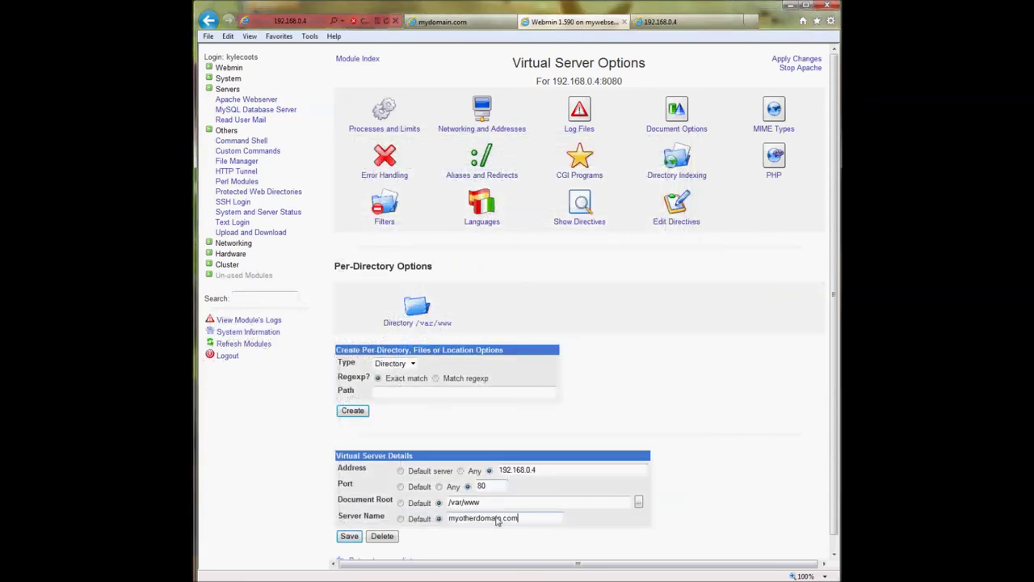
click(353, 538)
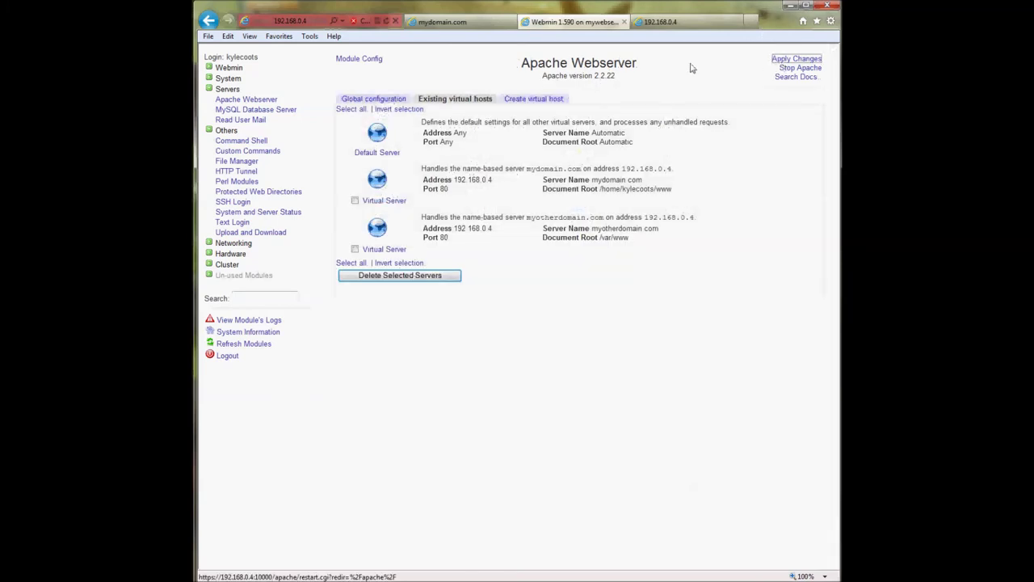
- Load myotherdomain.com in the 192.168.0.4 tab
click(661, 22)
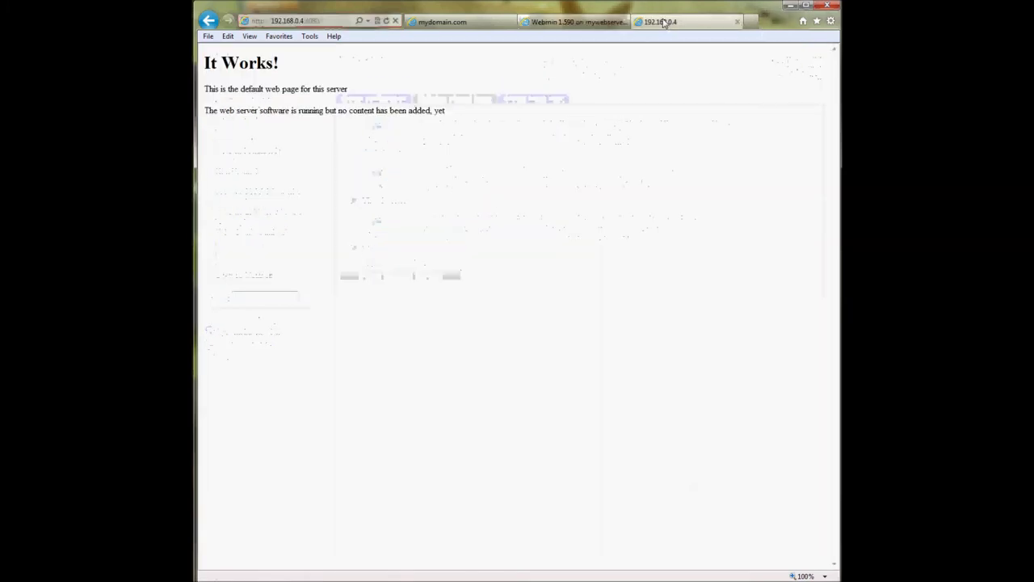
click(326, 22)
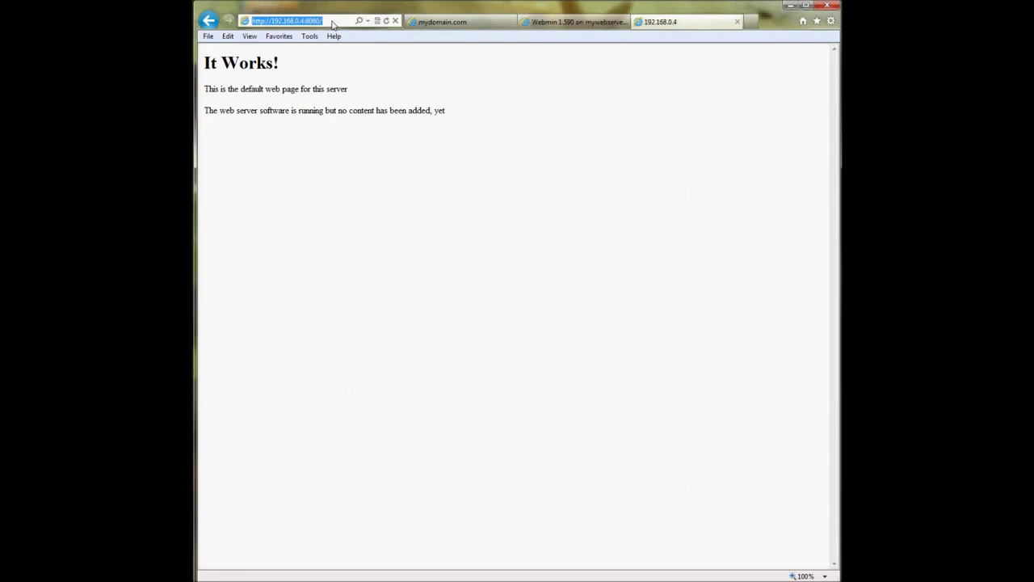
text(myotherdomain.com)
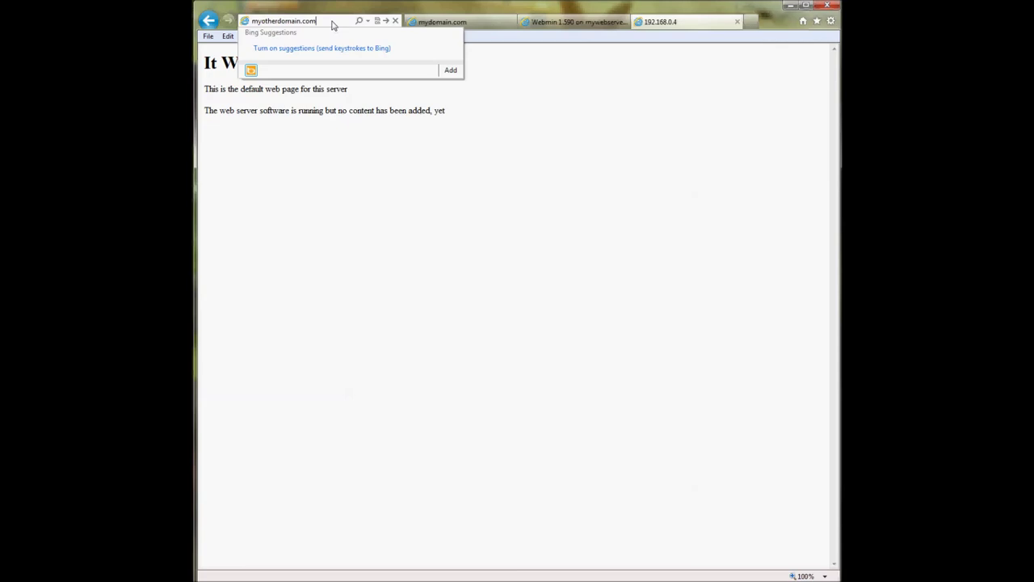
key(Return)
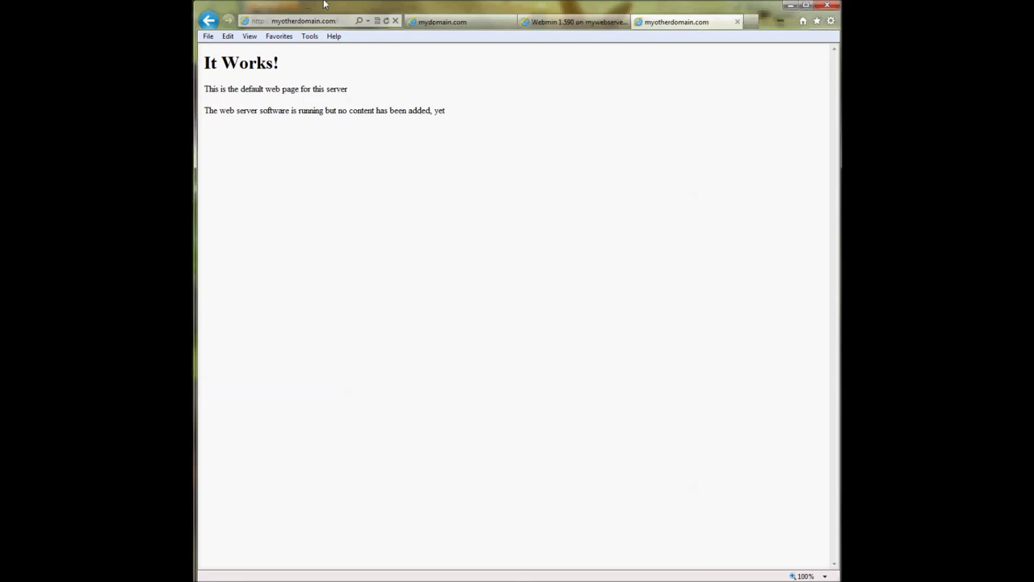
click(280, 26)
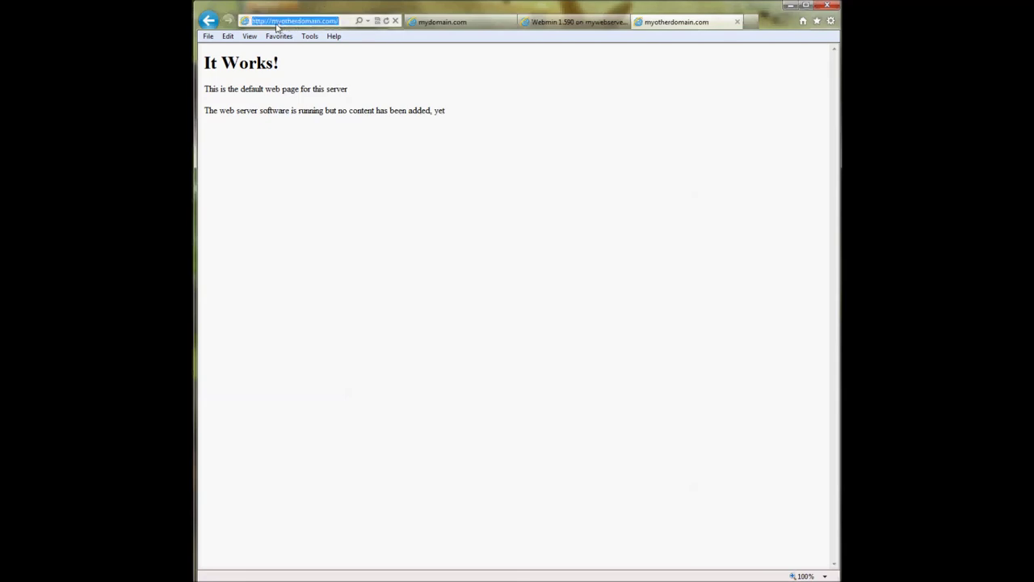
click(275, 23)
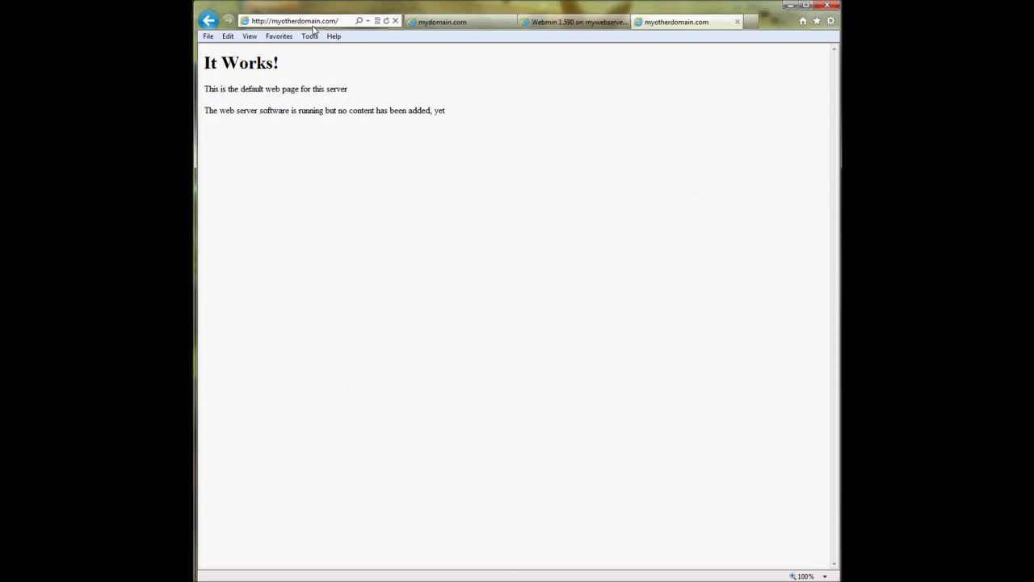
click(346, 23)
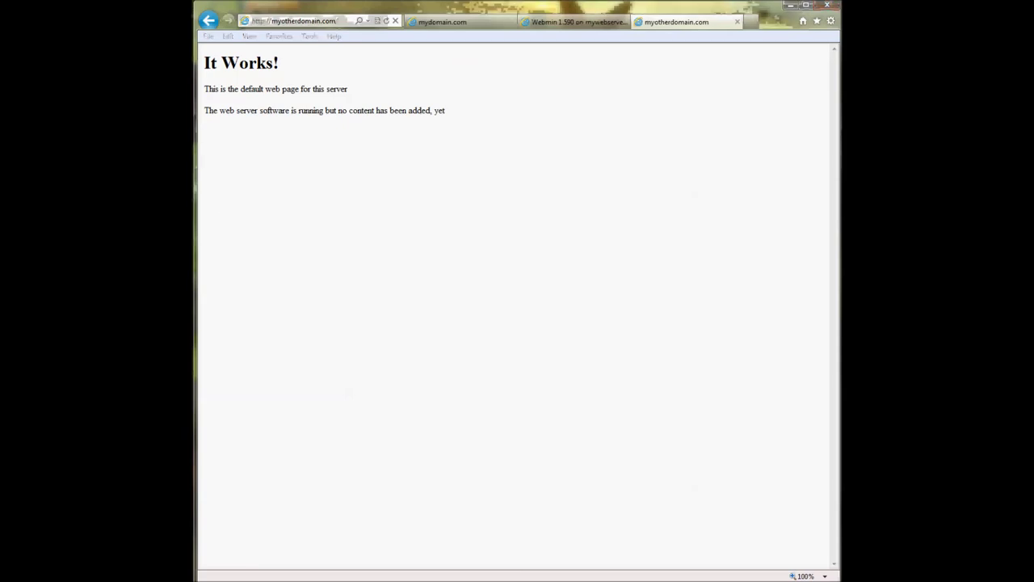
- Compare the mydomain.com and myotherdomain.com tabs, then open the mydomain.com virtual server in Webmin
key(alt+Tab)
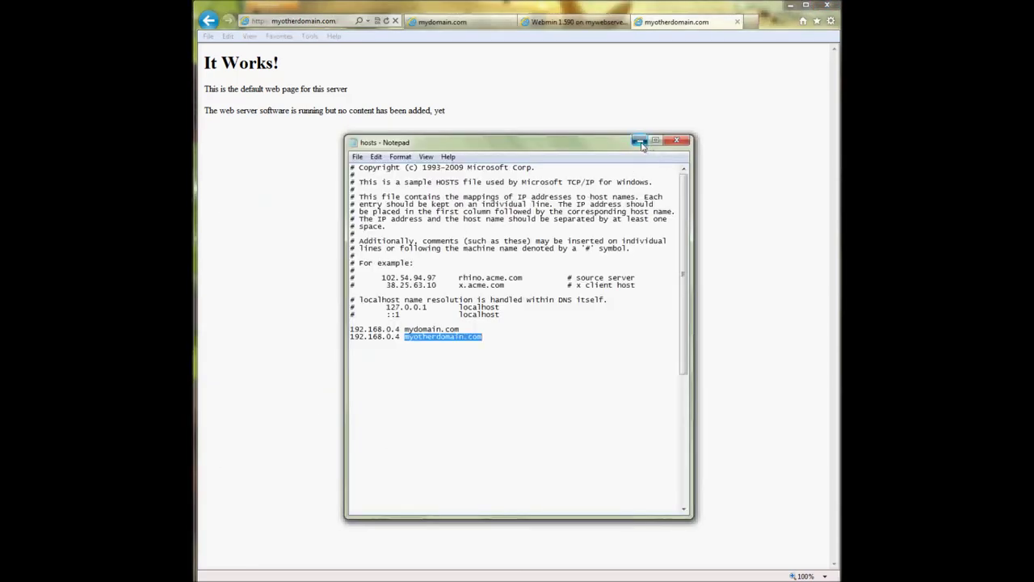
click(638, 141)
click(287, 24)
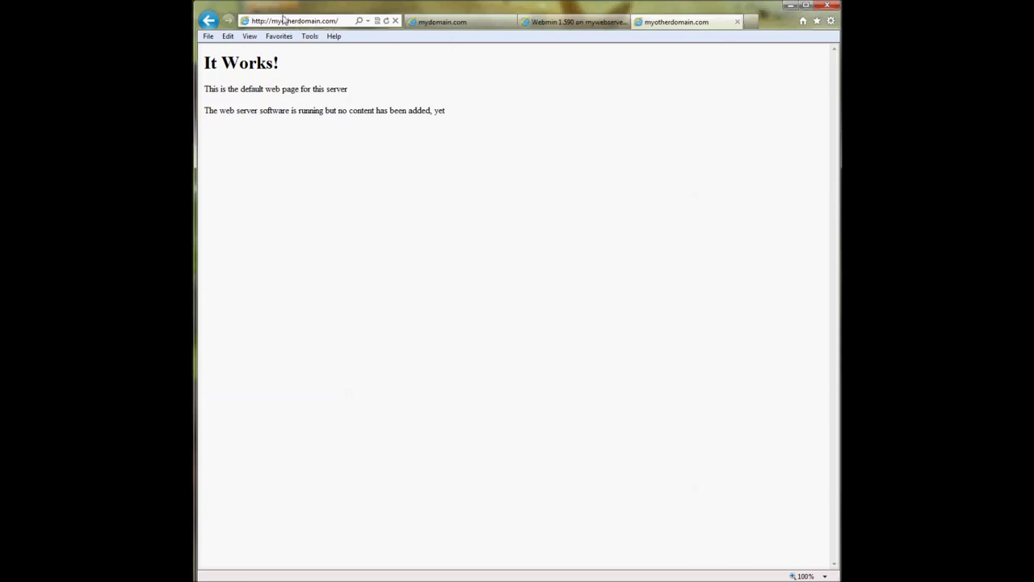
click(429, 24)
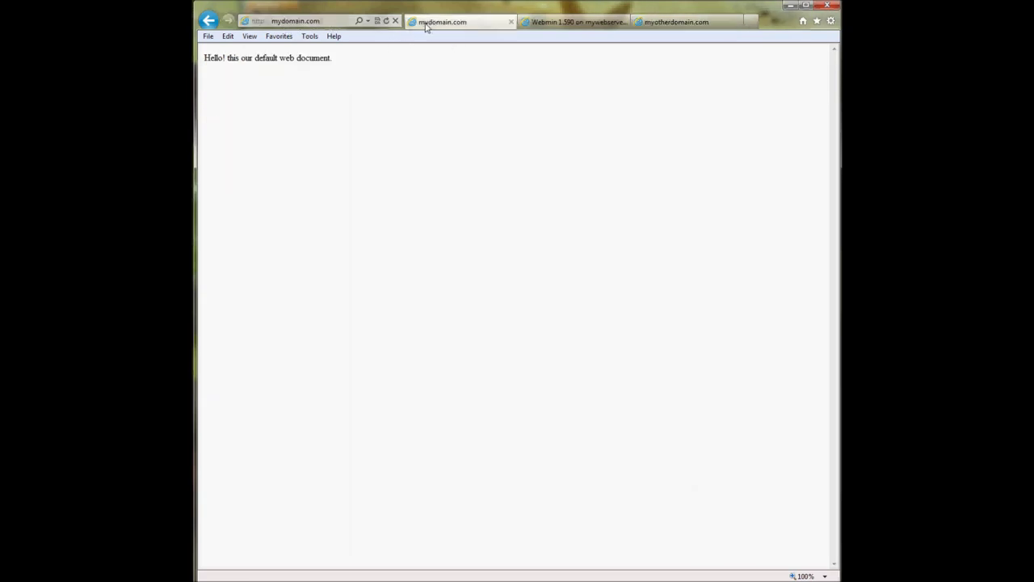
click(718, 29)
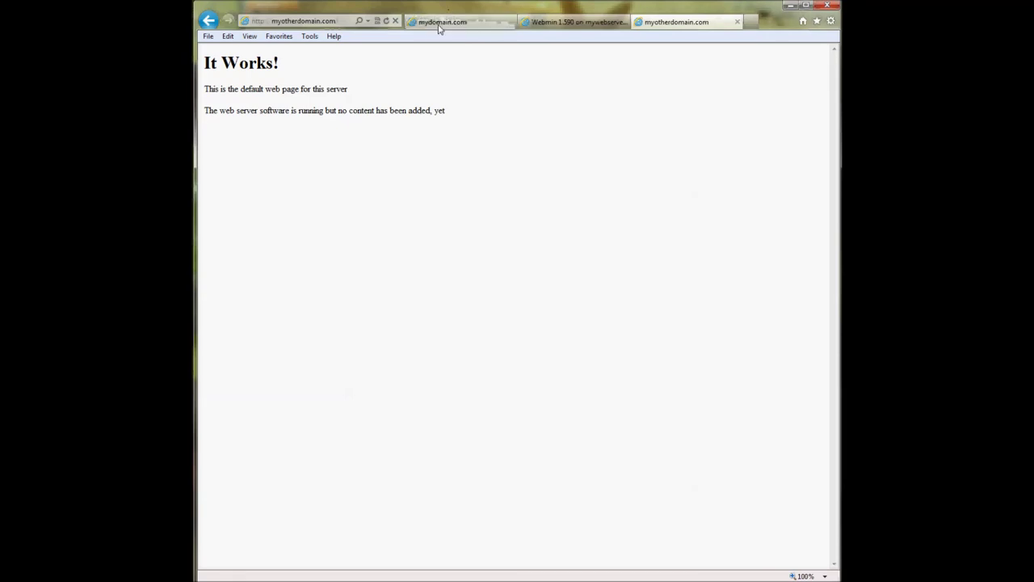
click(439, 28)
click(570, 22)
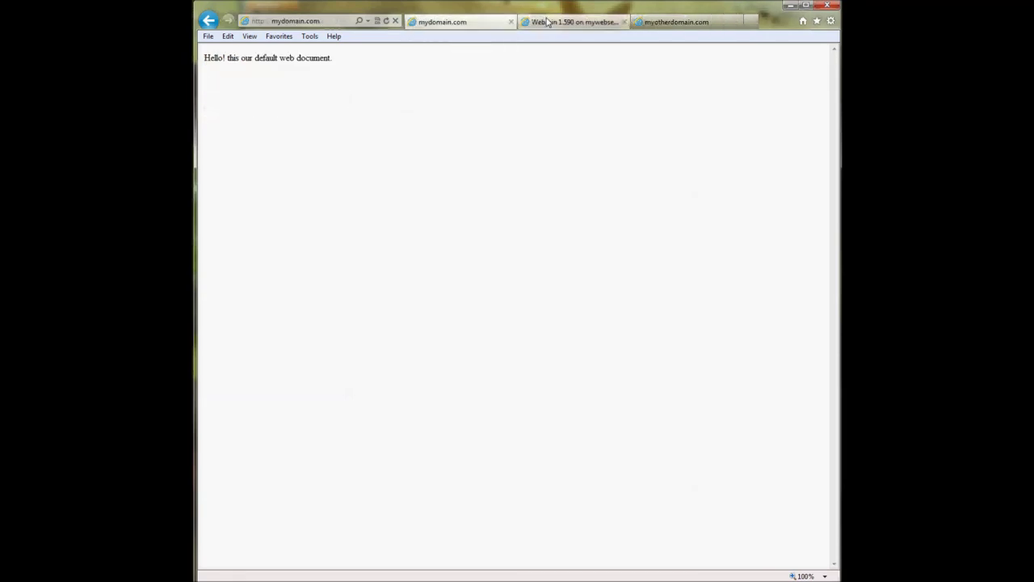
click(406, 201)
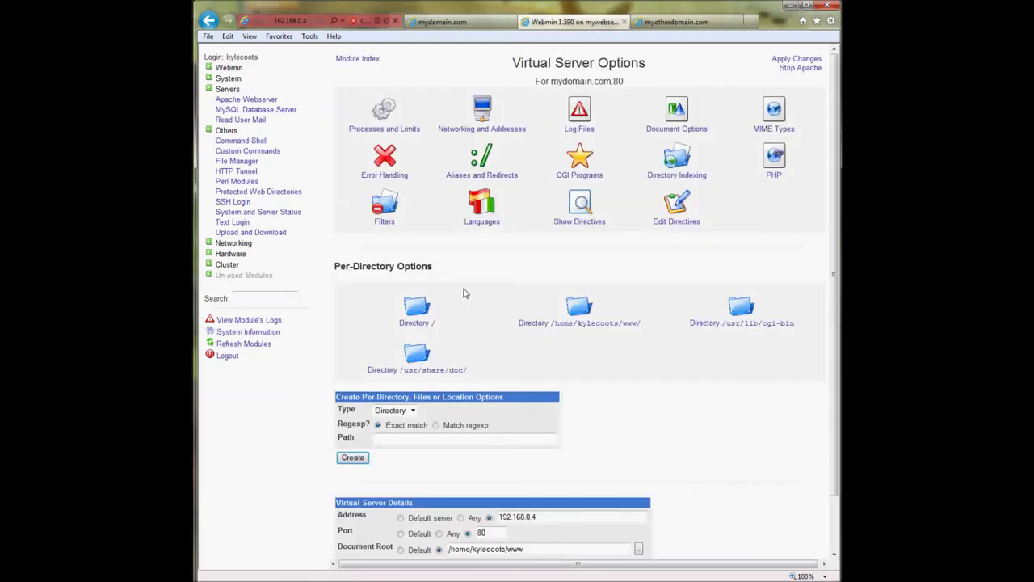
- Review mydomain.com's server name and return to the virtual server list
scroll(564, 449, down, 2)
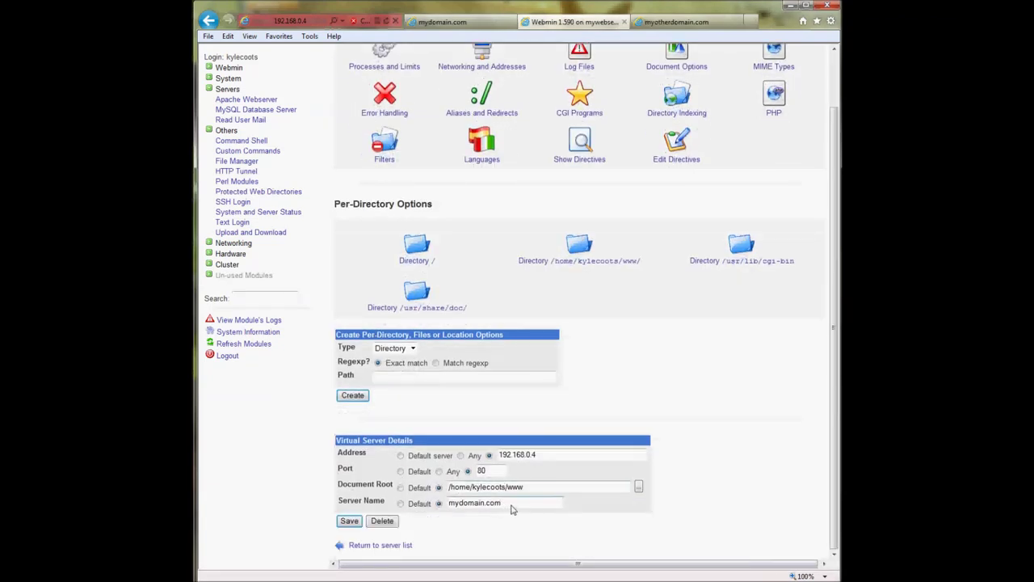
drag(501, 506, 441, 515)
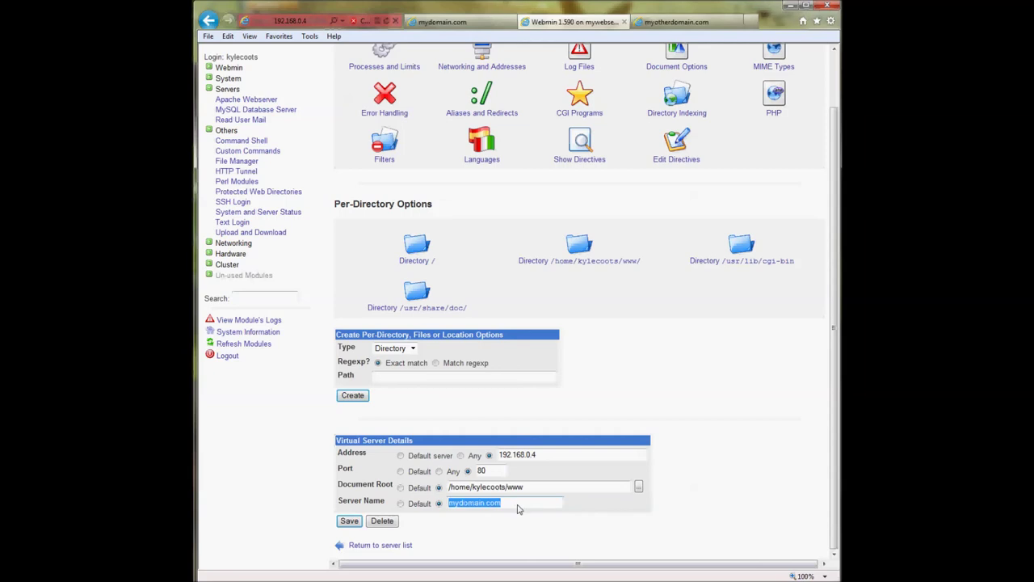
click(529, 424)
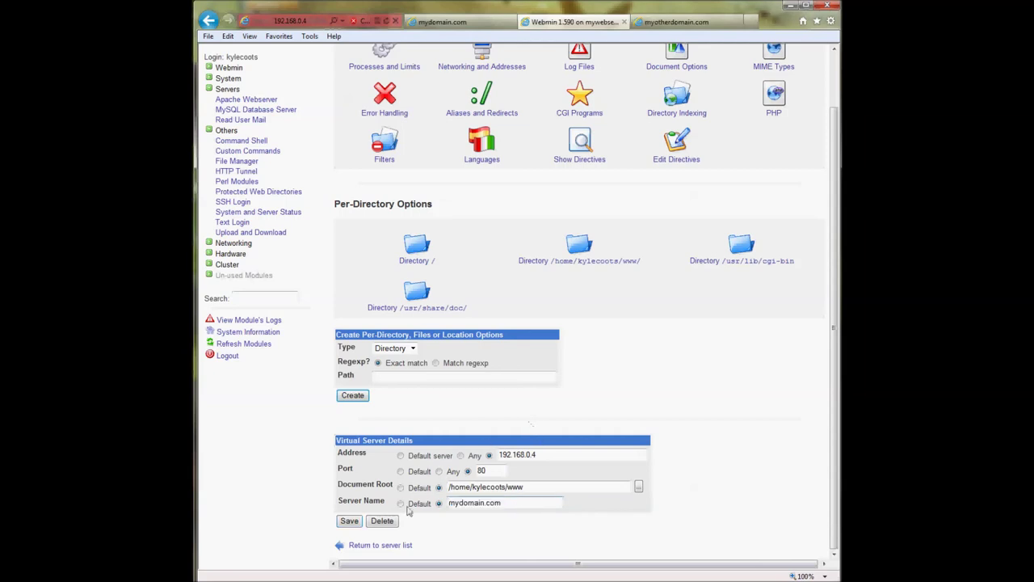
click(386, 545)
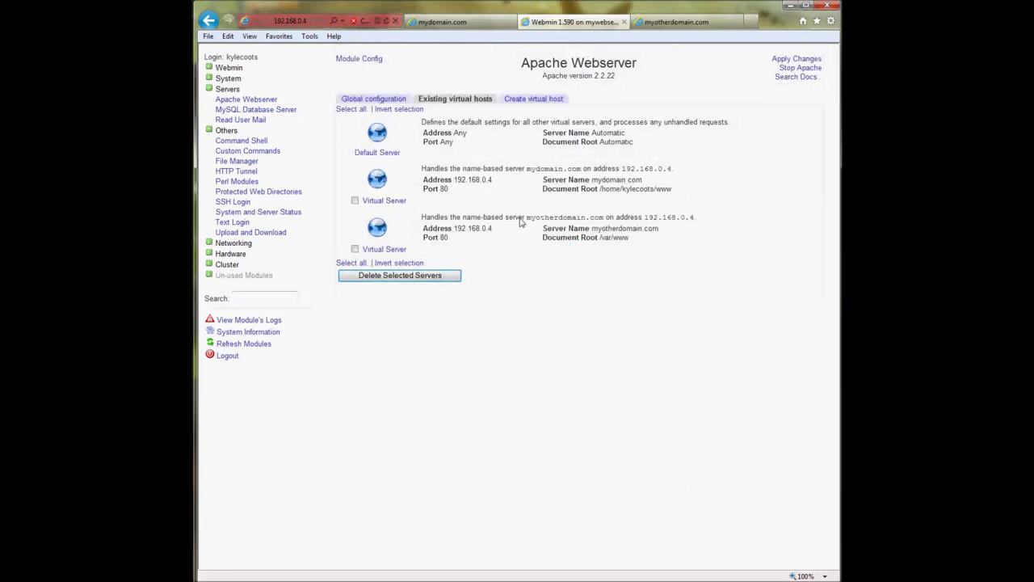
- Glance at the Create virtual host form, then review both hosts' document roots
click(379, 154)
click(533, 101)
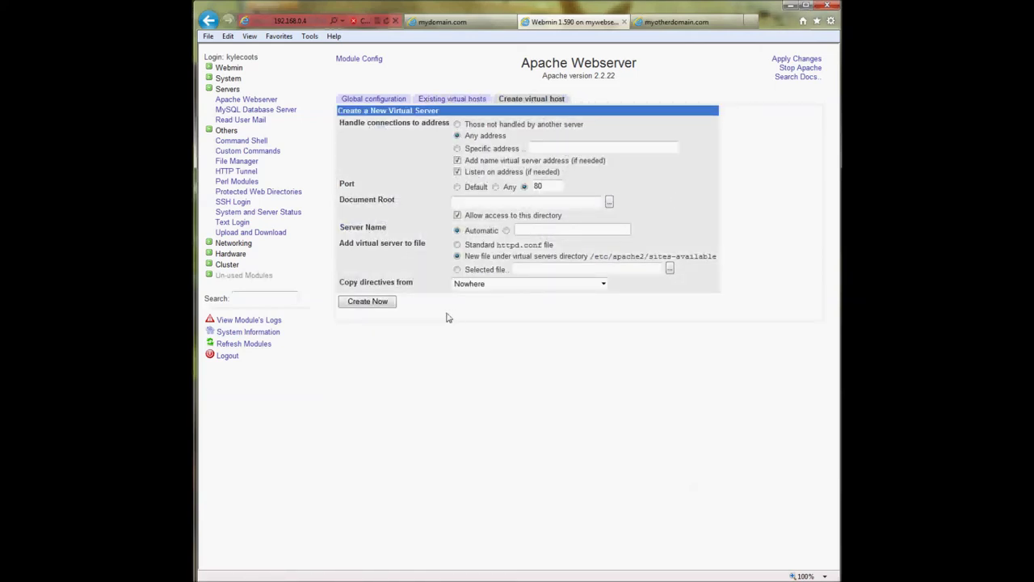
click(244, 101)
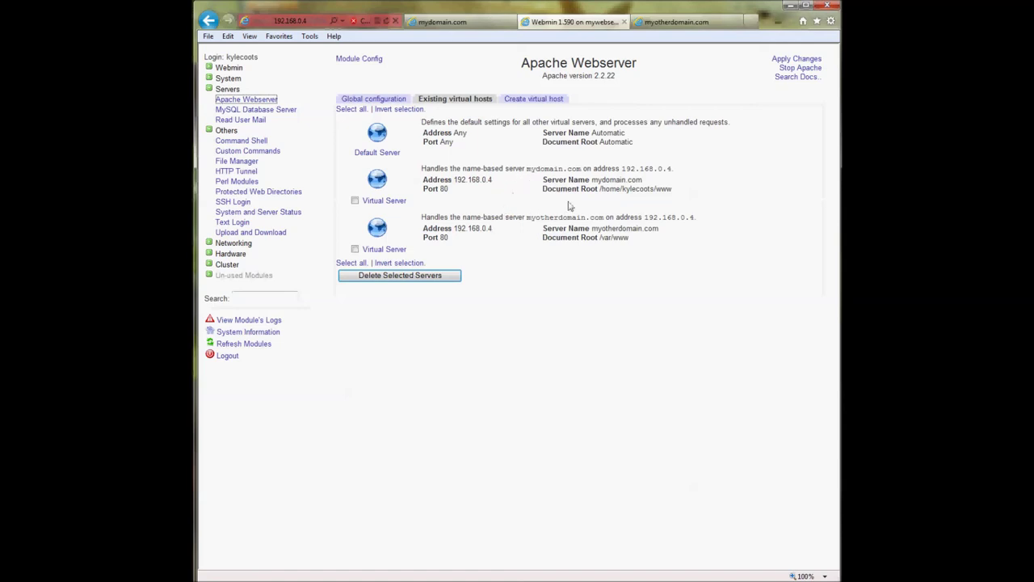
drag(637, 241, 675, 194)
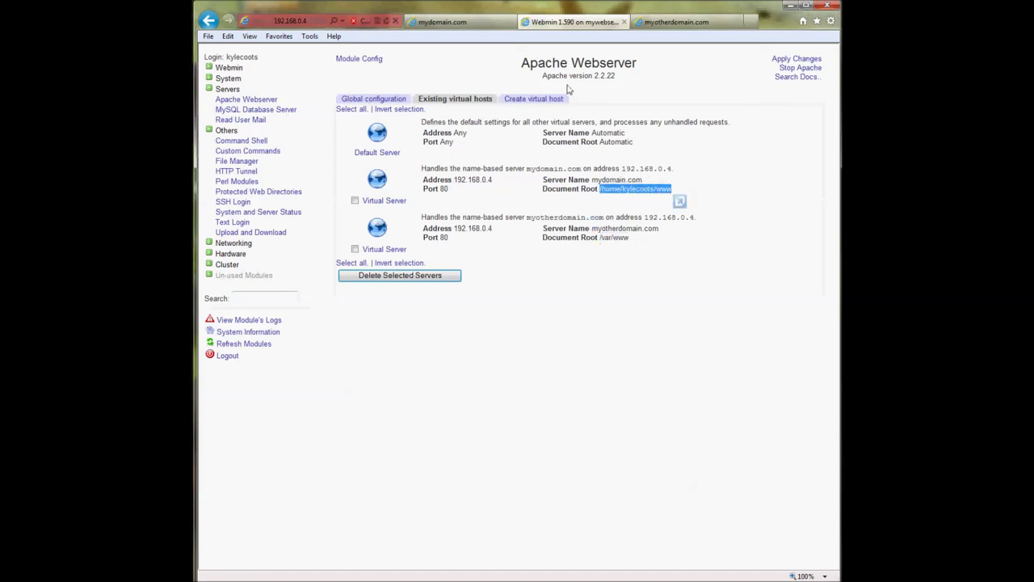
click(671, 23)
- Comment out the myotherdomain.com hosts line with a leading # and minimize Notepad
click(456, 22)
click(680, 23)
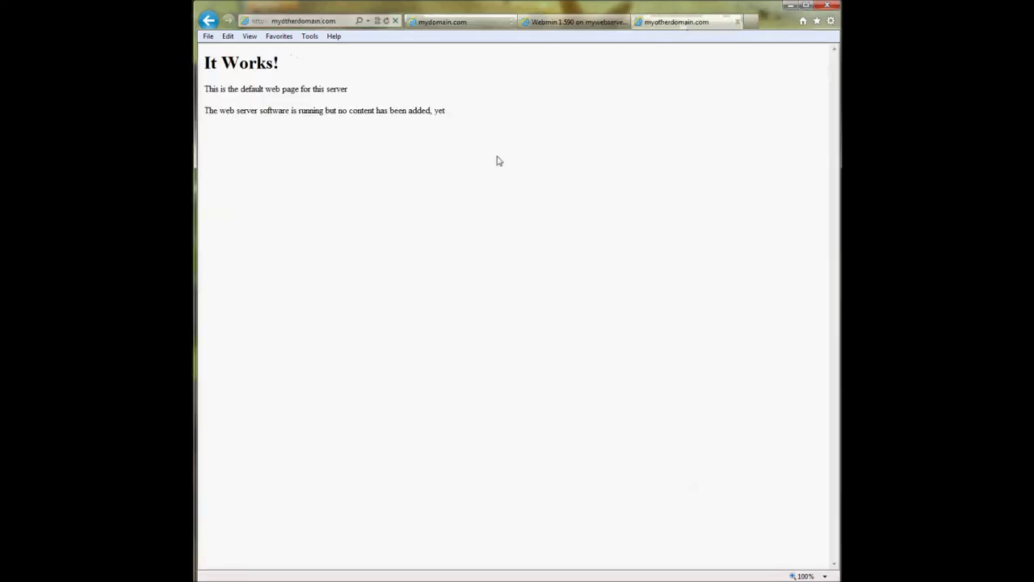
key(alt+Tab)
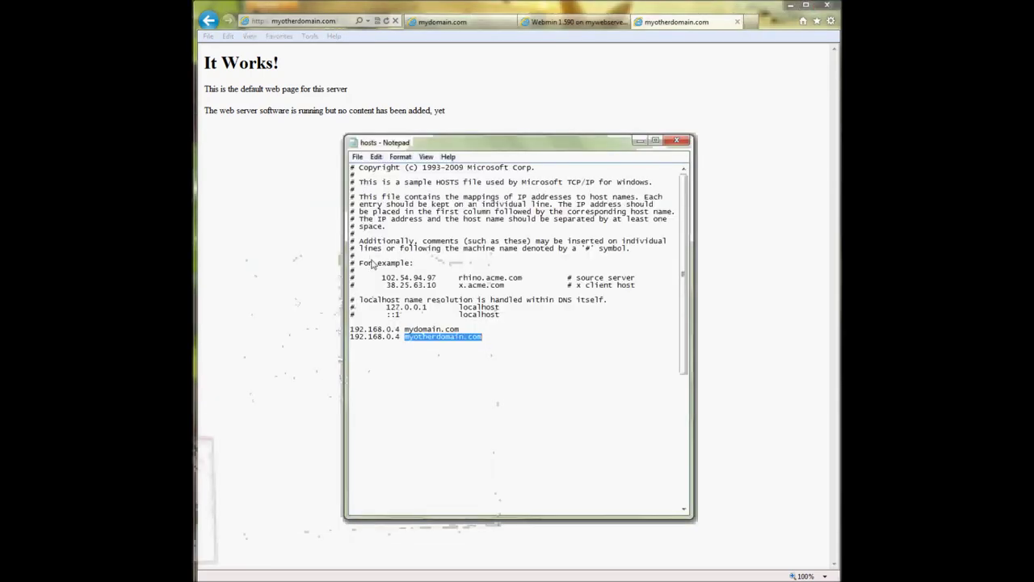
click(484, 340)
key(Home)
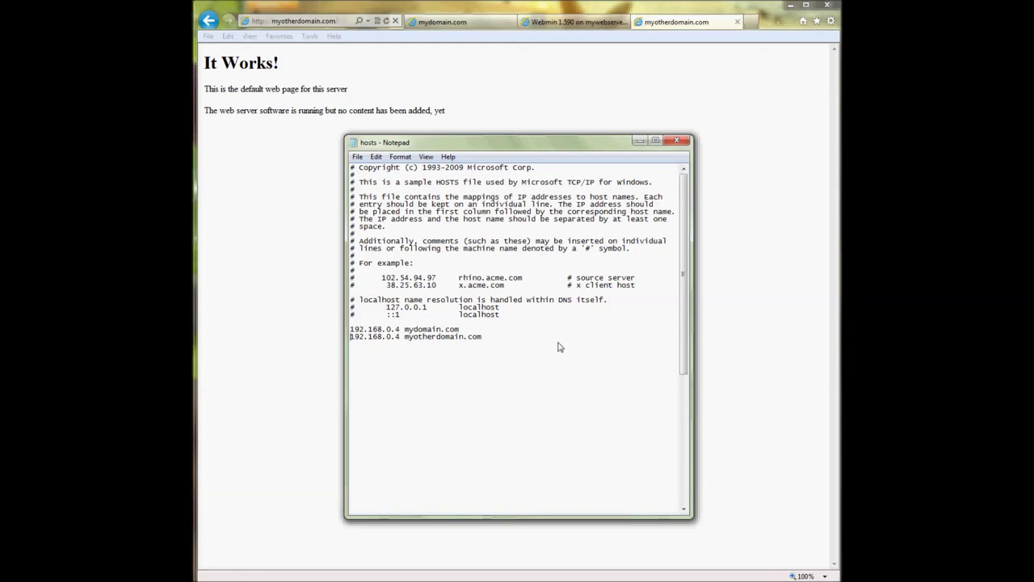
text(#)
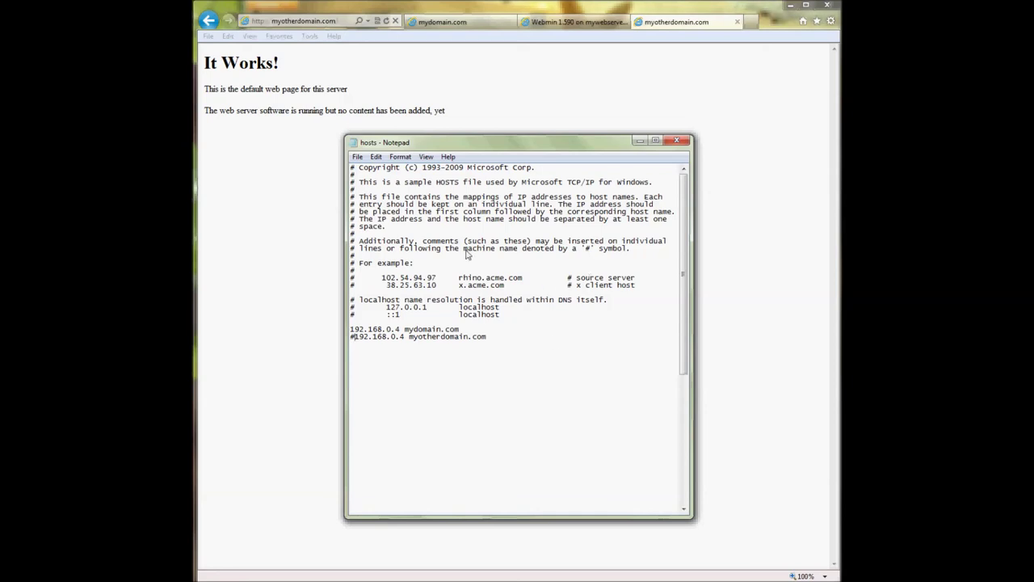
drag(356, 339, 521, 340)
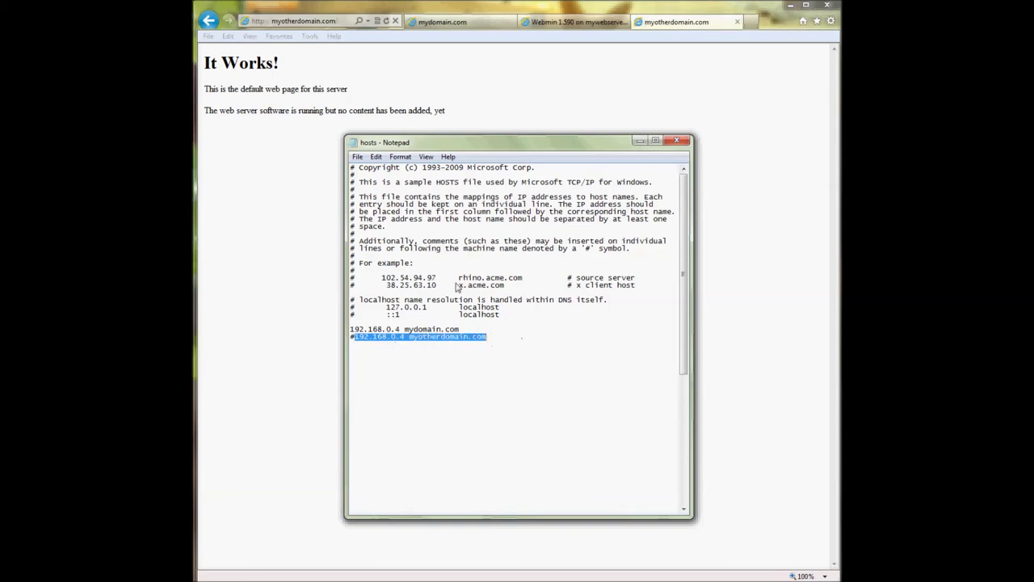
click(412, 256)
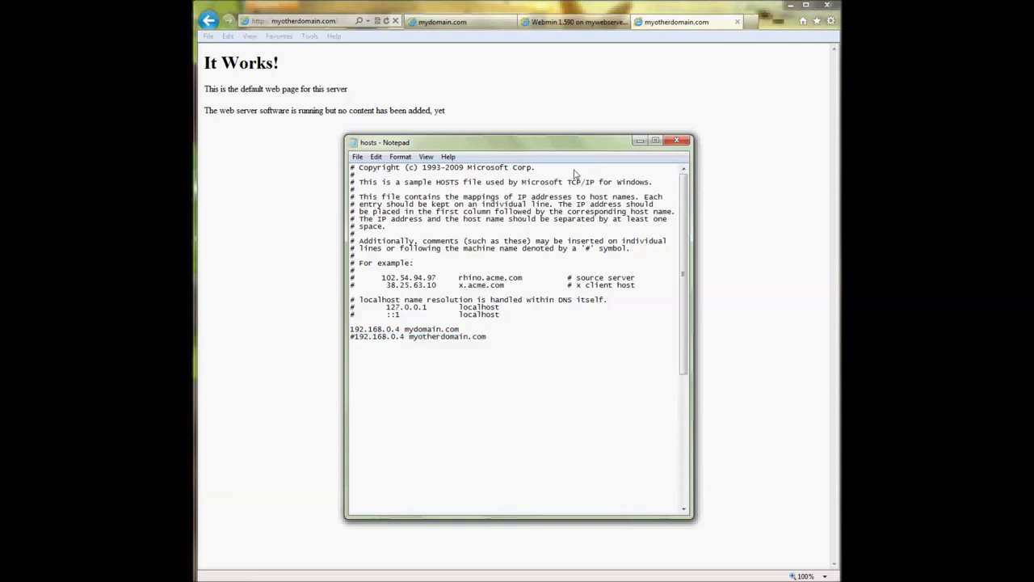
click(641, 143)
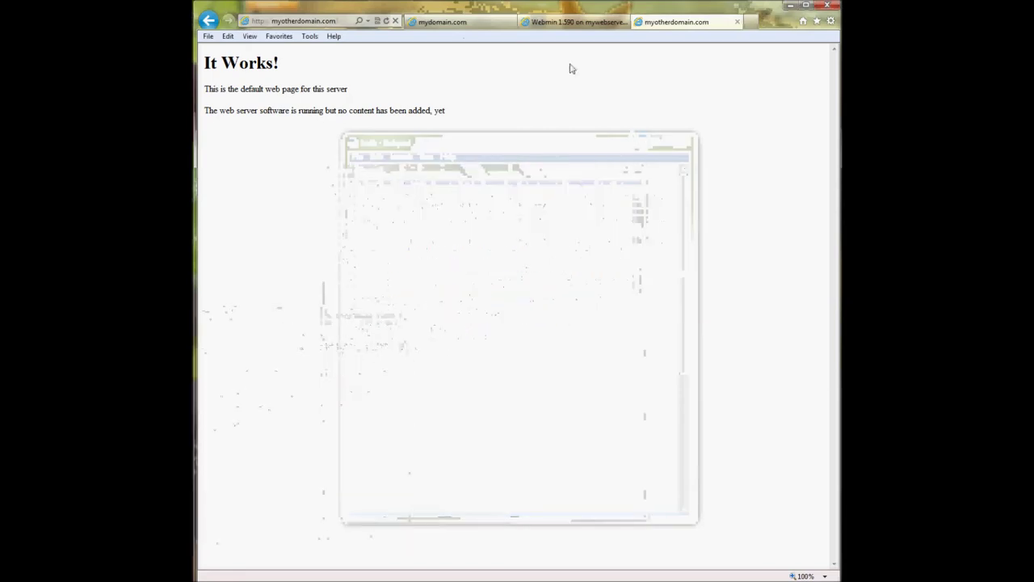
- Reload myotherdomain.com and confirm it still shows the It Works! page
click(313, 22)
key(Return)
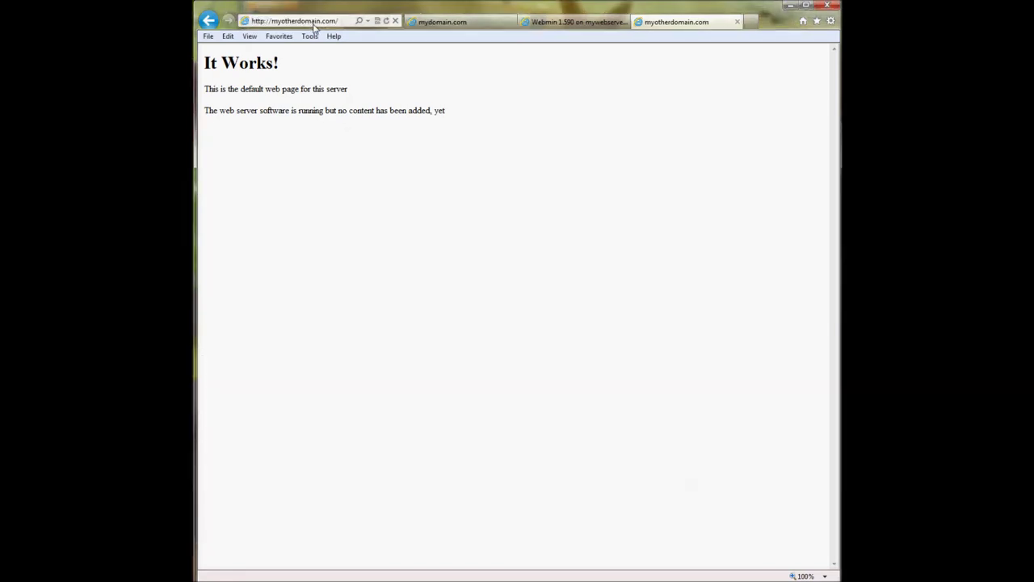
click(314, 23)
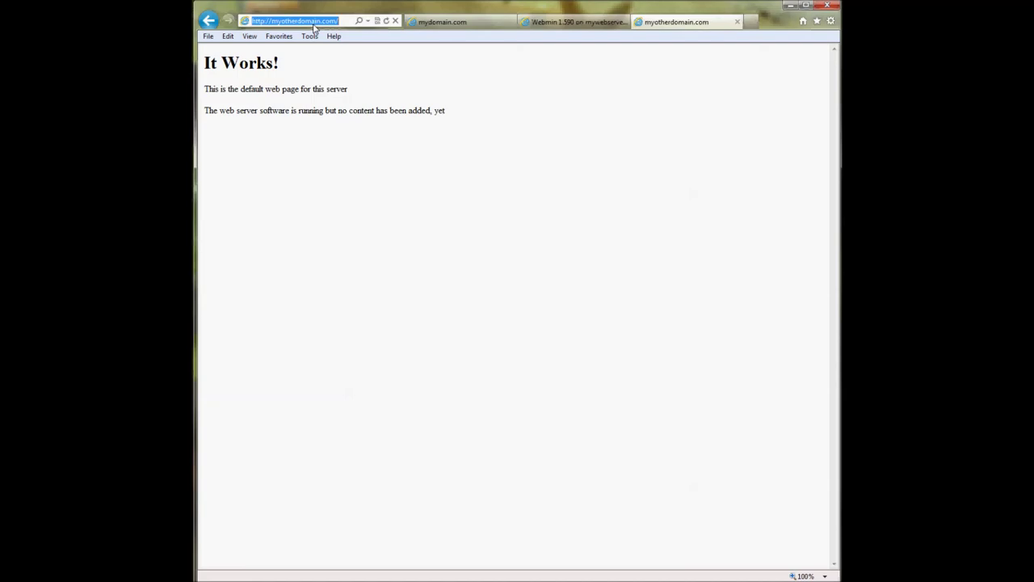
click(347, 23)
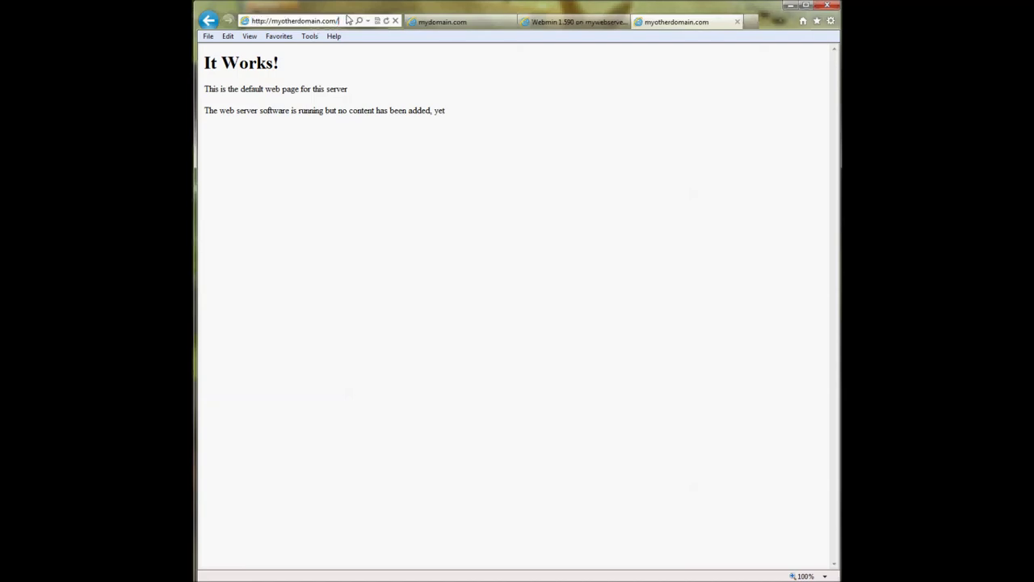
drag(346, 26, 274, 31)
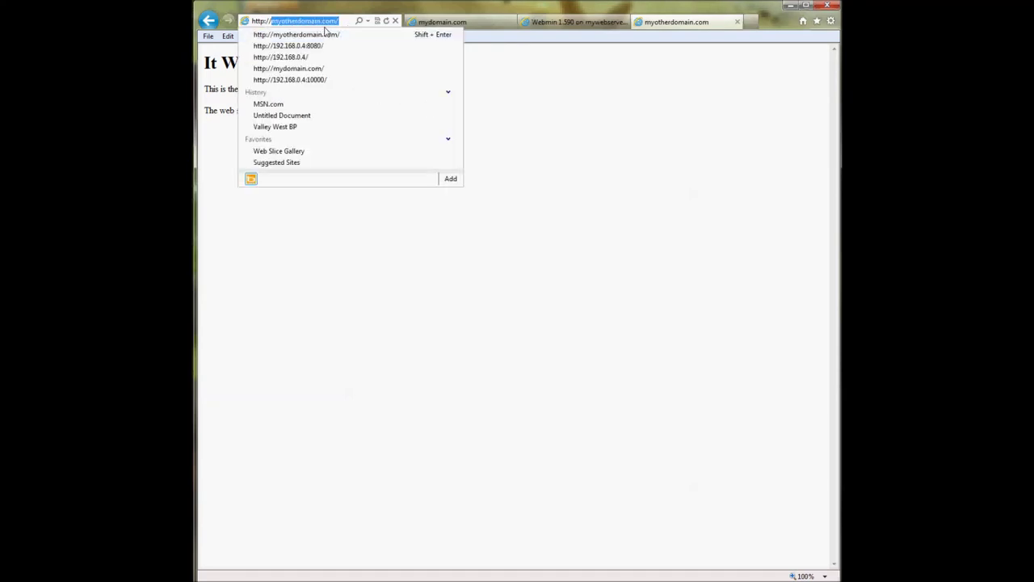
click(570, 128)
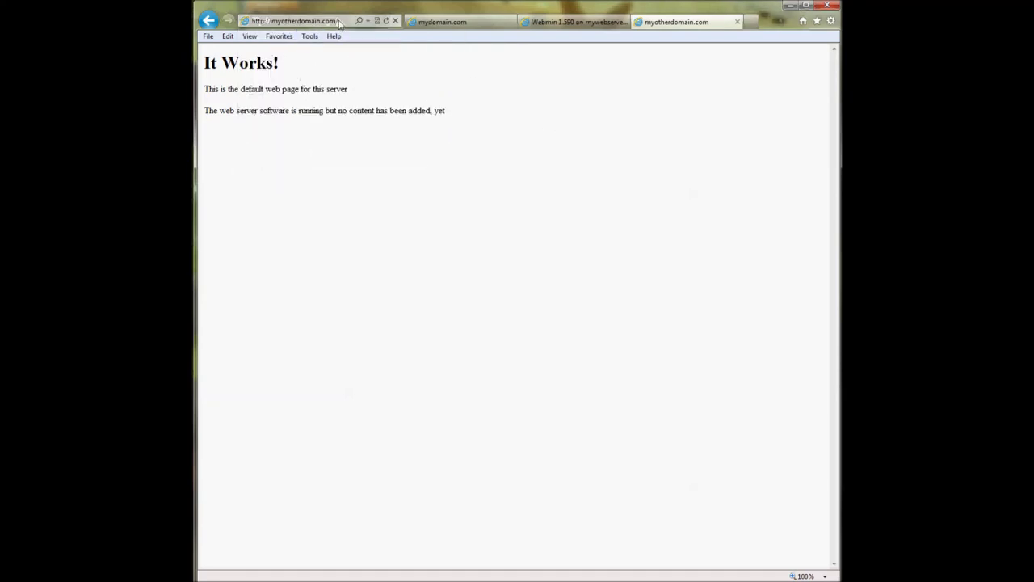
click(339, 23)
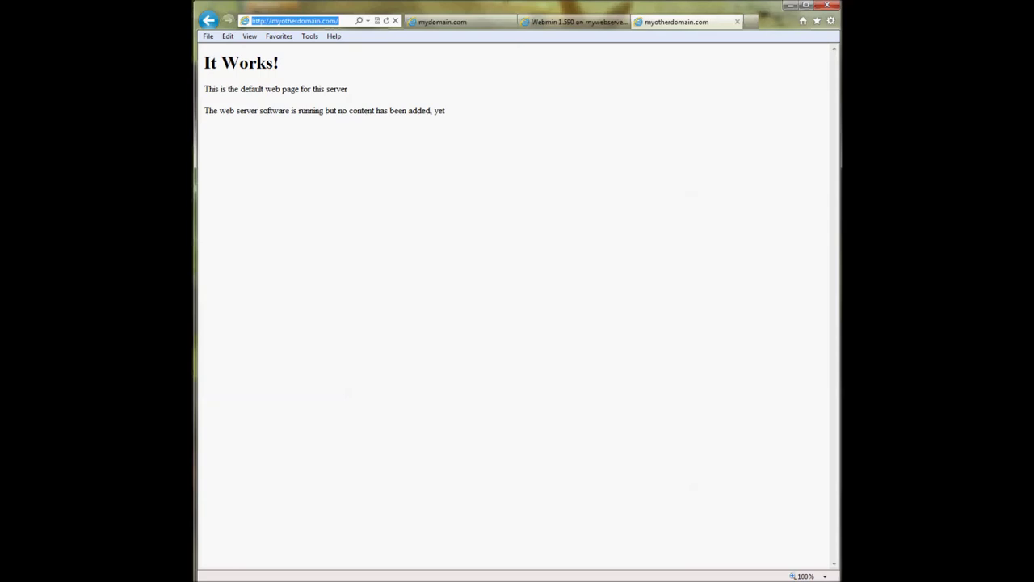
key(alt+Tab)
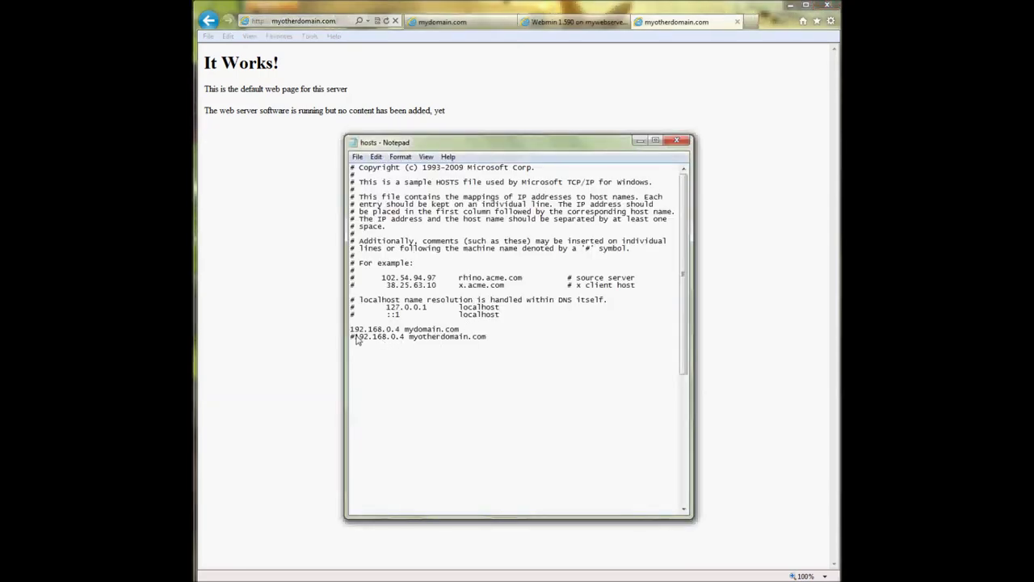
- Remove the # from the myotherdomain.com hosts line, close Notepad, and return to Webmin
click(408, 345)
key(shift+Right)
key(shift+Right)
key(shift+Right)
key(shift+Right)
key(shift+Right)
key(shift+Right)
key(shift+Right)
key(shift+Right)
key(shift+Right)
key(shift+Right)
key(shift+Right)
key(shift+Right)
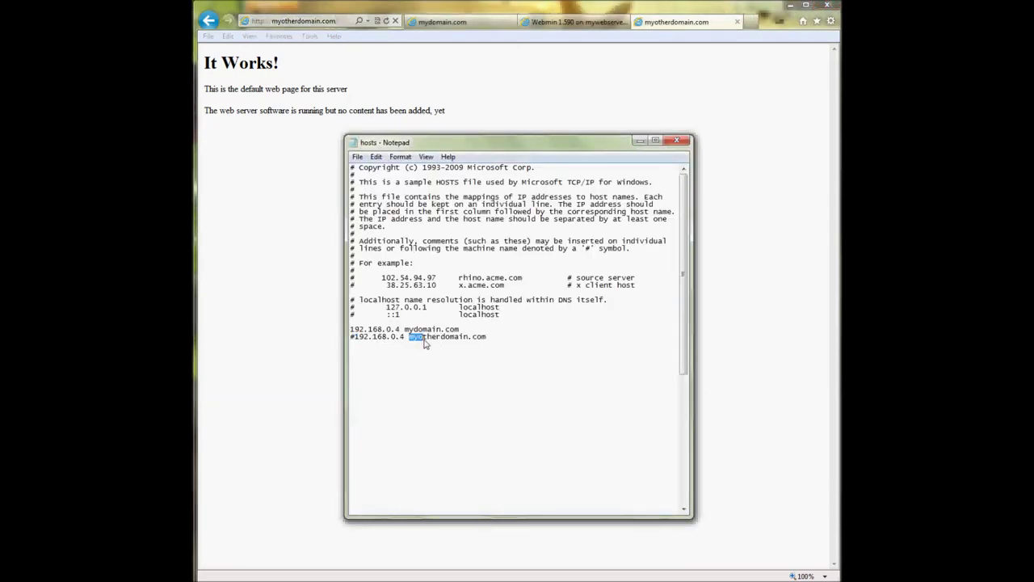
click(352, 339)
key(Delete)
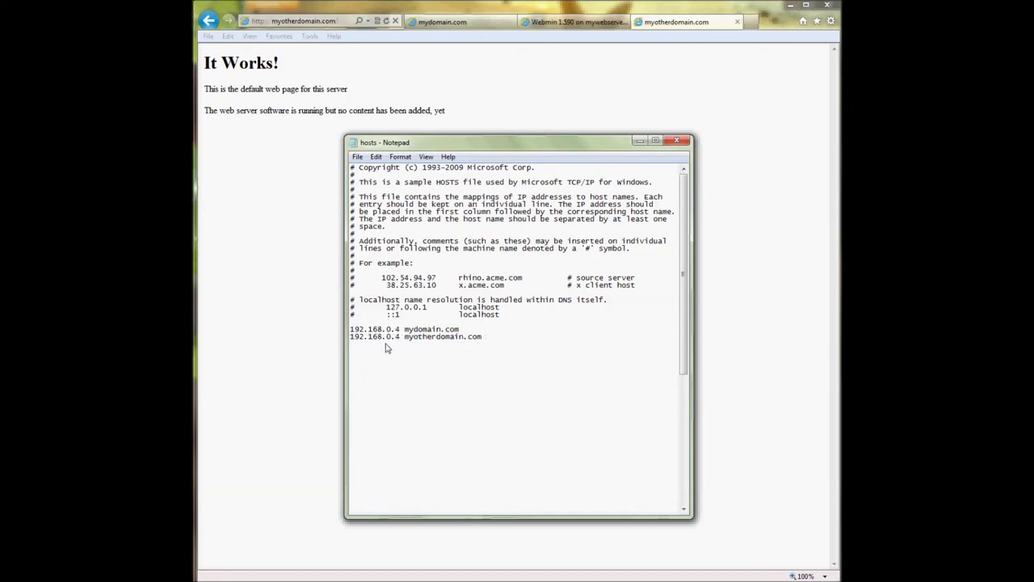
click(674, 141)
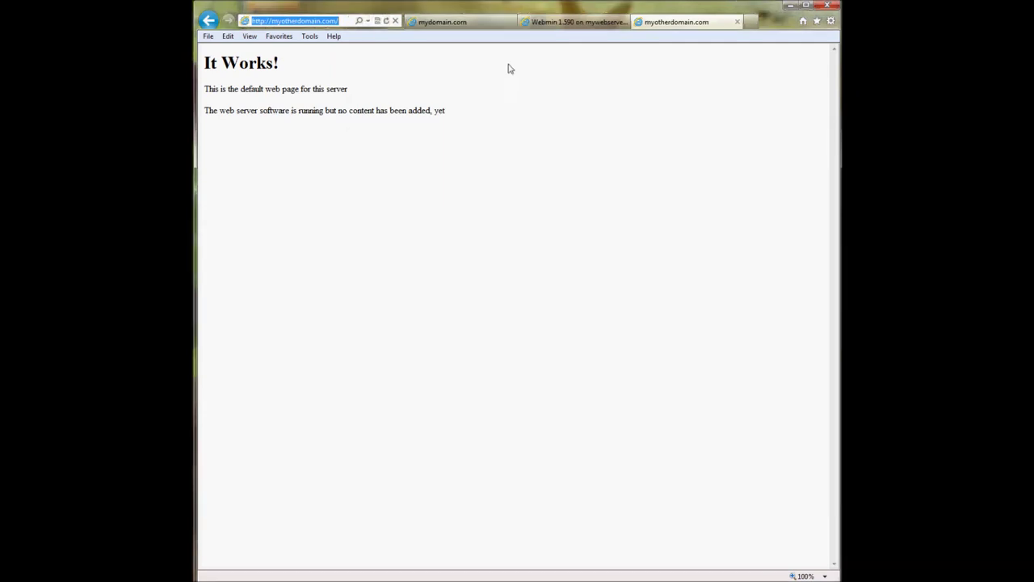
click(575, 22)
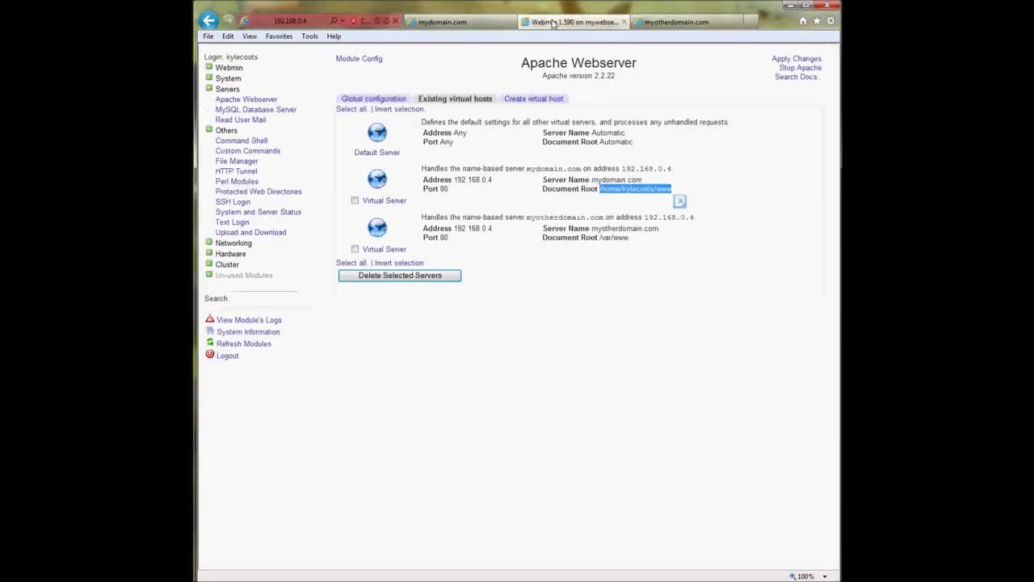
- Open Networking > Network Configuration and confirm eth0 is active at 192.168.0.4
click(235, 243)
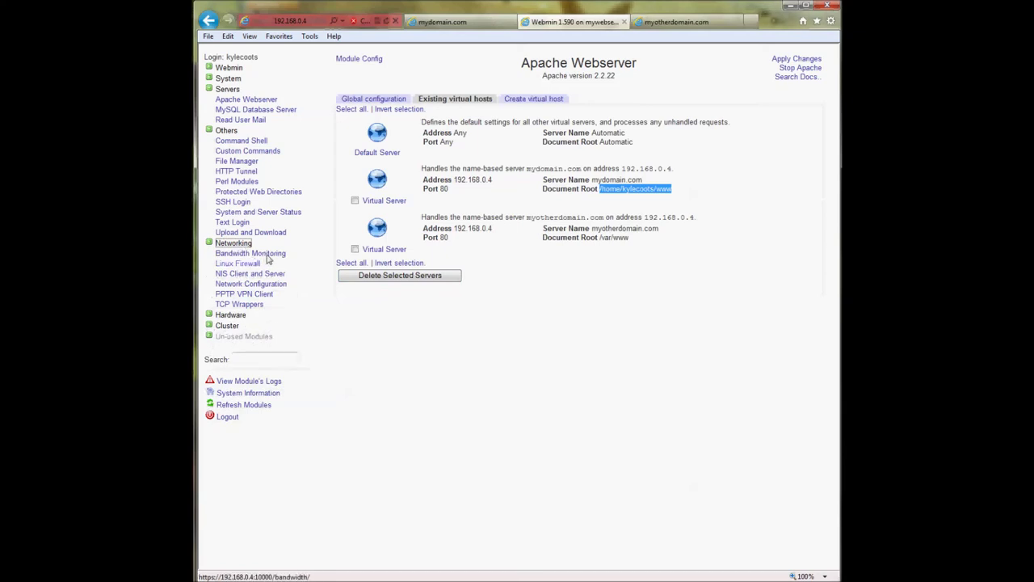
click(250, 284)
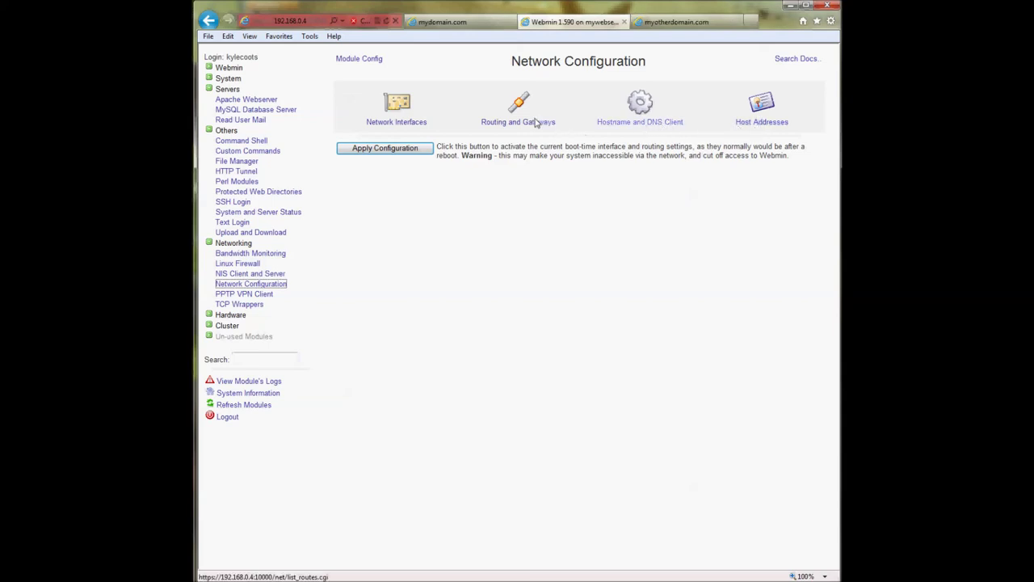
click(410, 125)
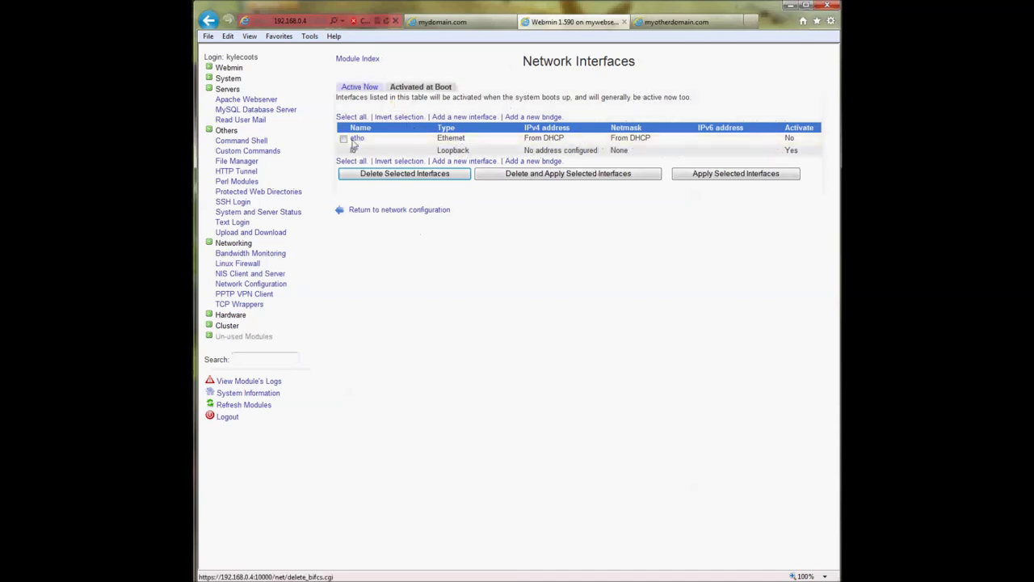
click(373, 89)
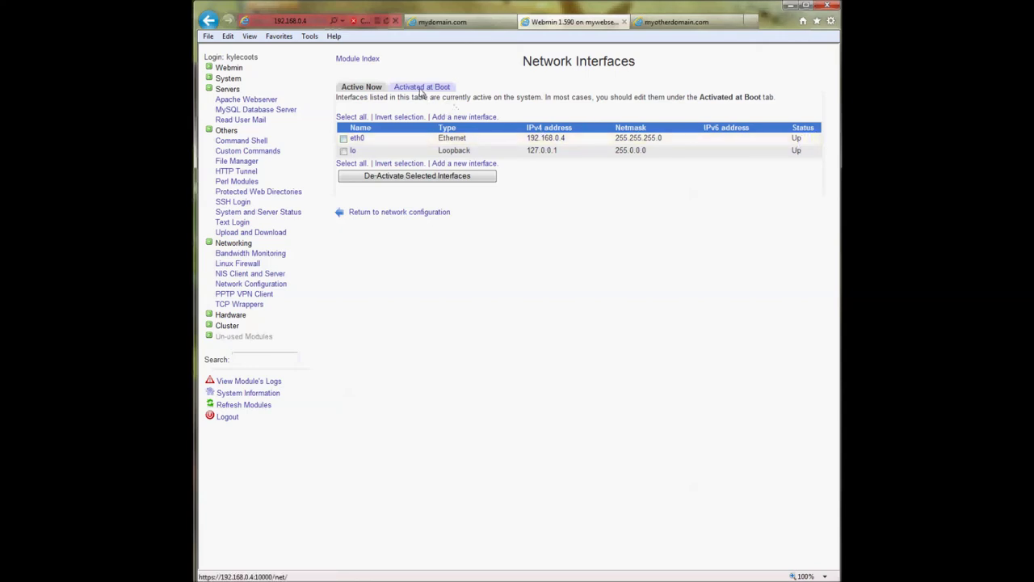
click(365, 213)
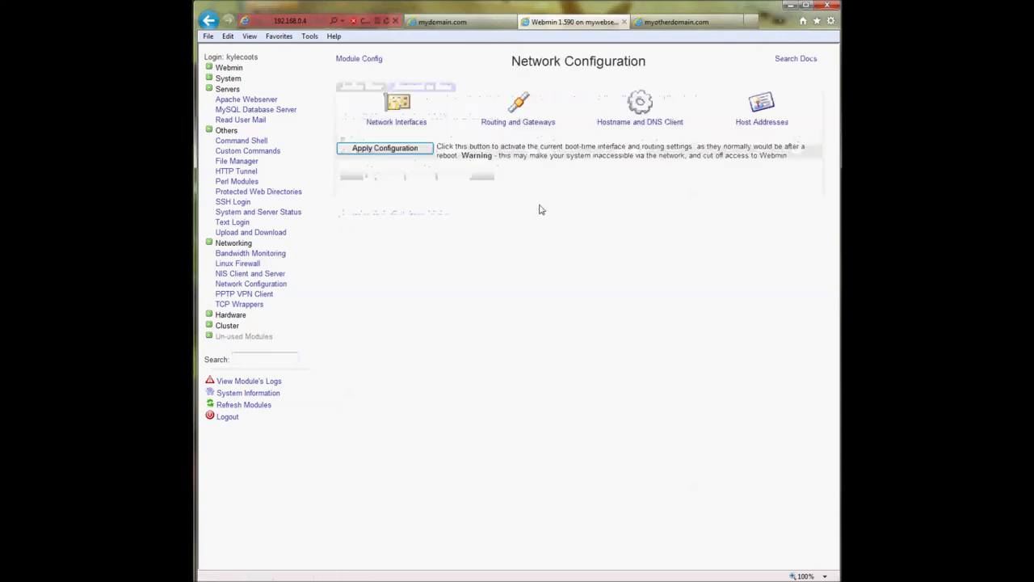
- Look over the Host Addresses and Hostname and DNS Client pages of Network Configuration
click(761, 105)
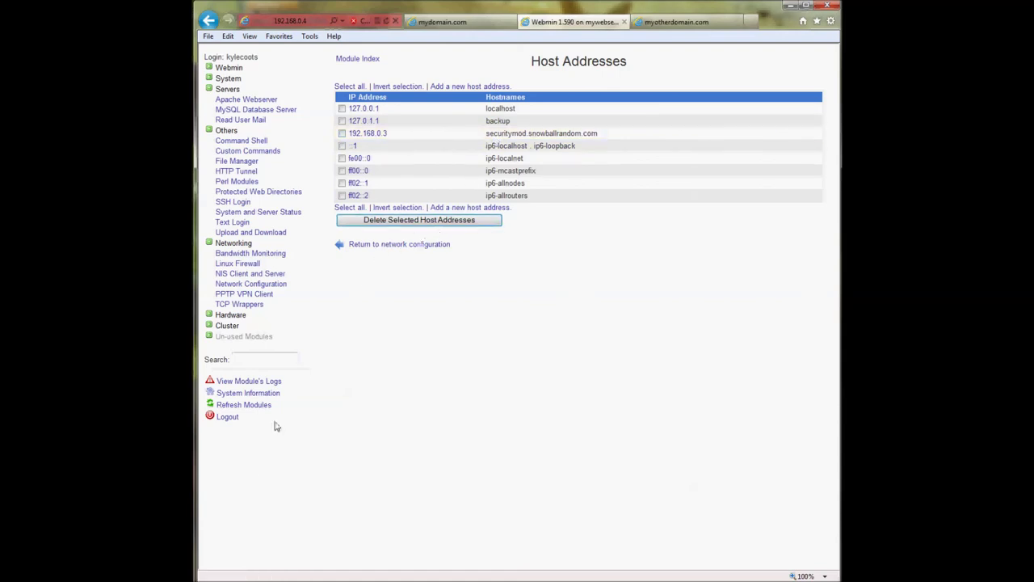
click(395, 246)
click(638, 103)
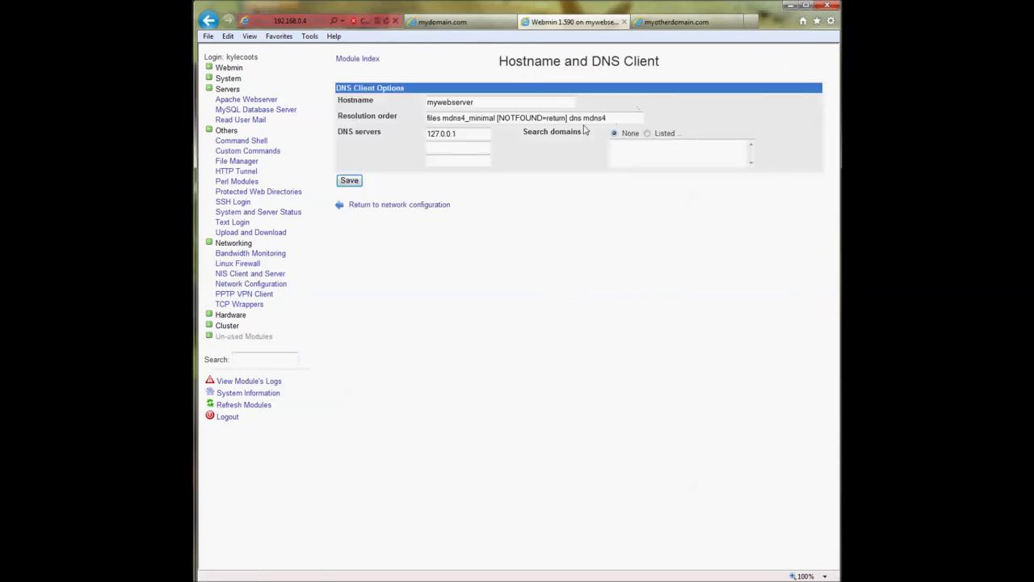
click(418, 207)
click(761, 105)
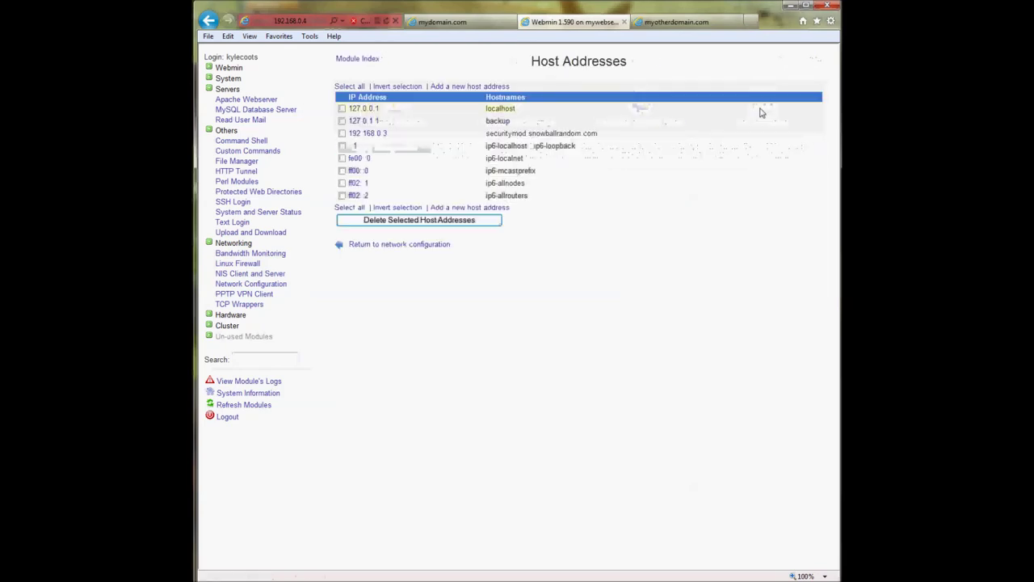
- Add a host address mapping IP 192.168.0.3 to hostname mythirddomain.com and create it
click(458, 209)
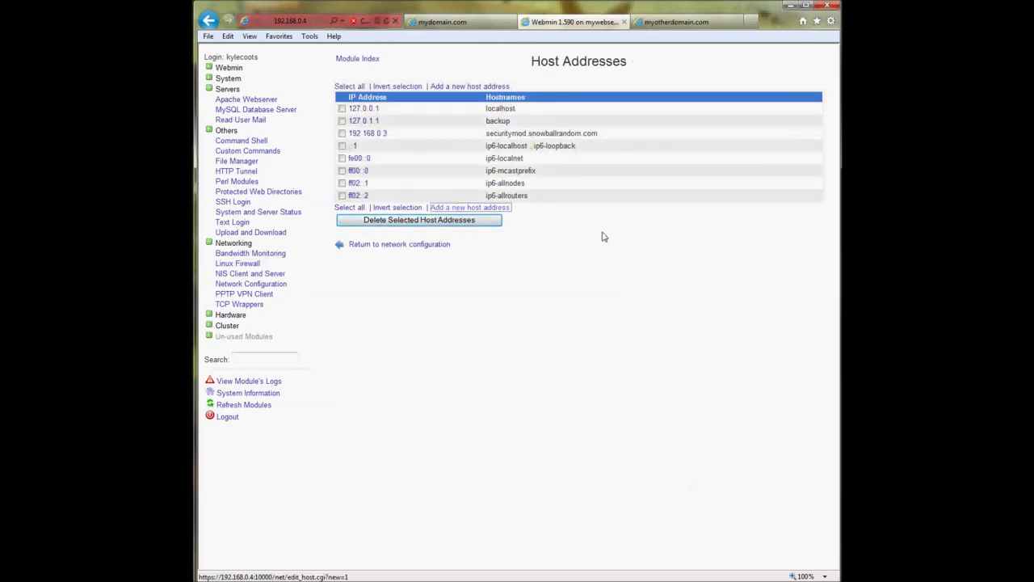
click(432, 104)
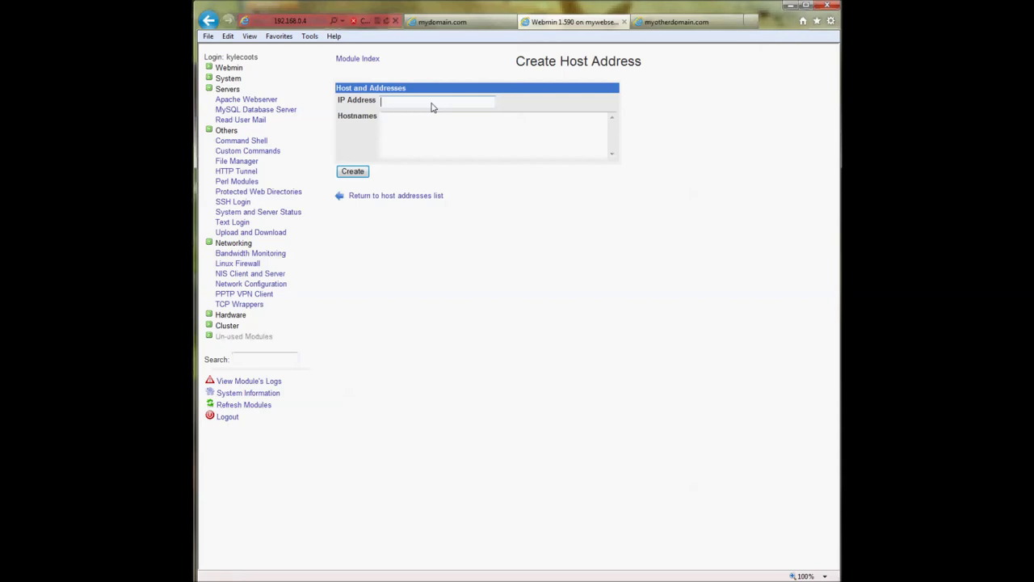
text(68.0.3)
click(418, 126)
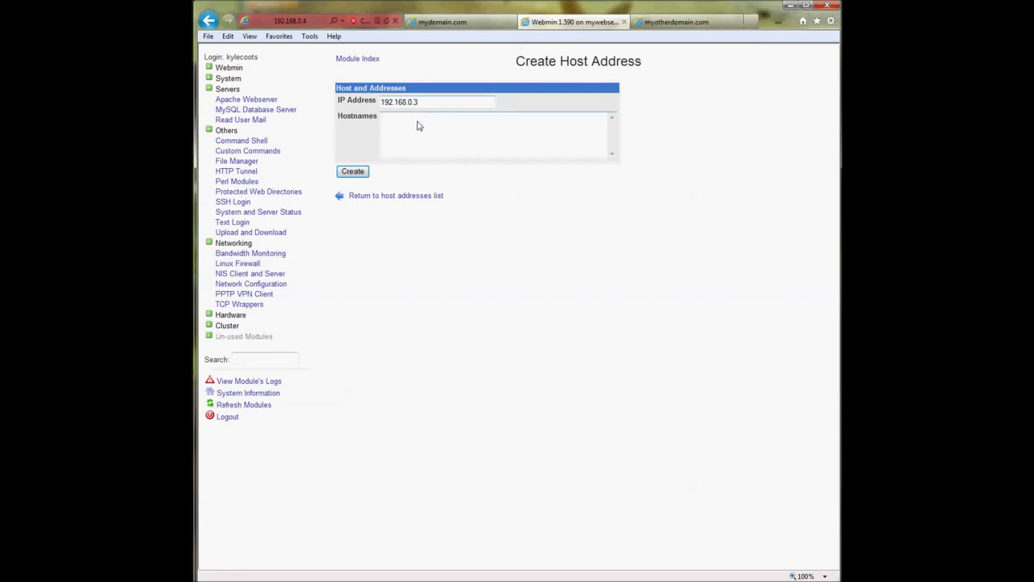
text(myotirddomain.com)
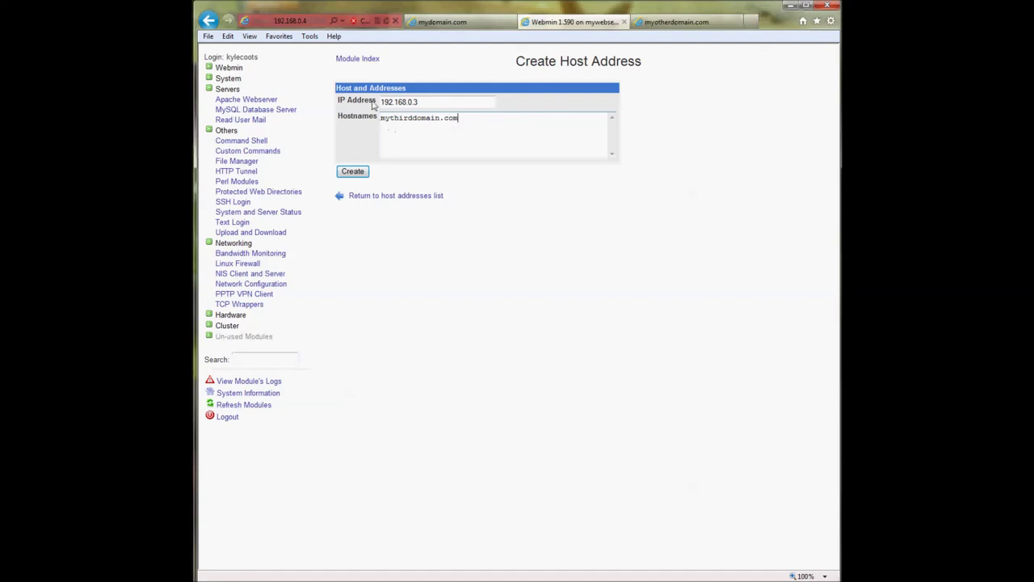
drag(380, 102, 422, 103)
click(426, 71)
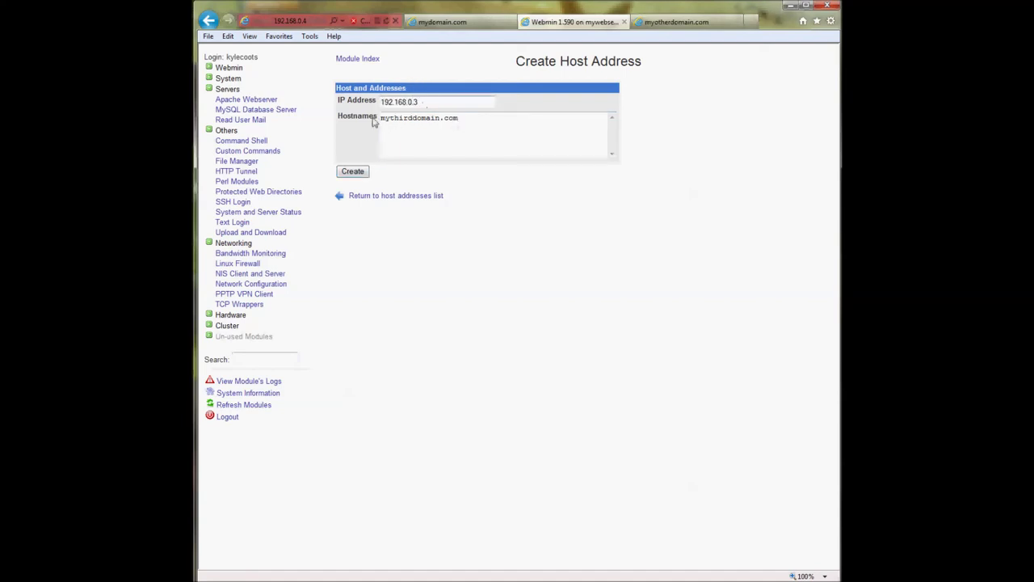
drag(382, 121, 454, 121)
click(432, 104)
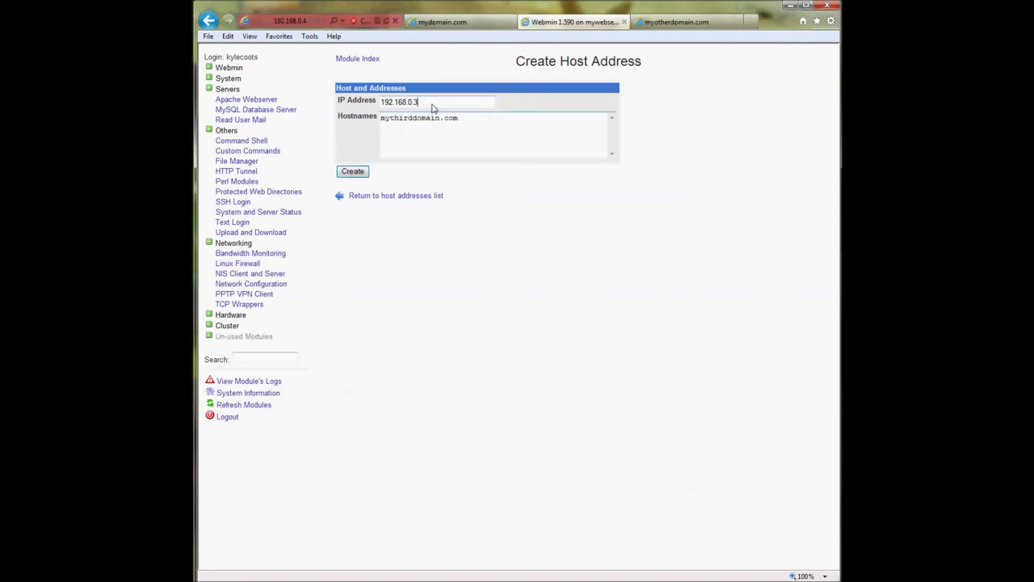
drag(415, 103, 381, 103)
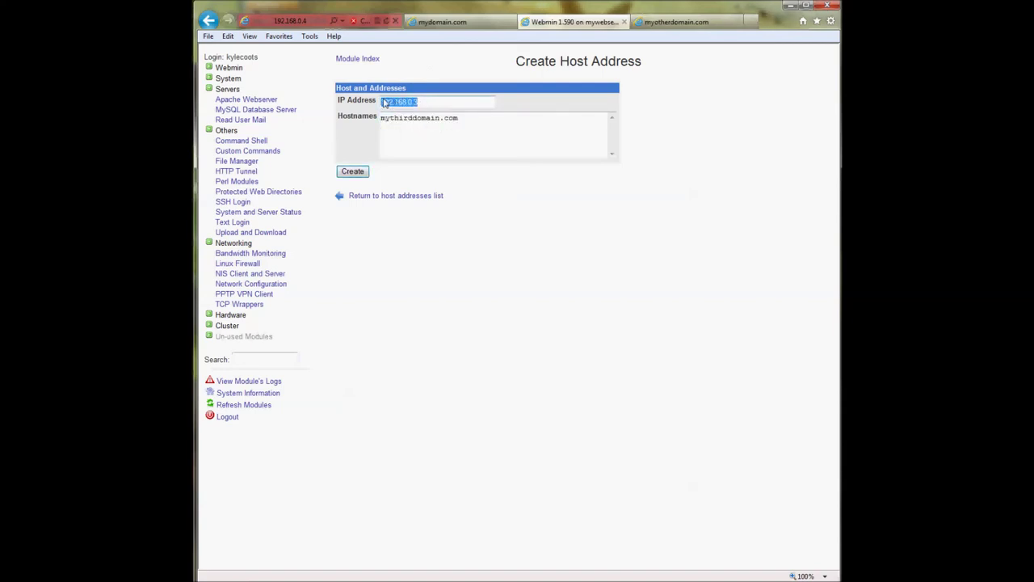
click(353, 171)
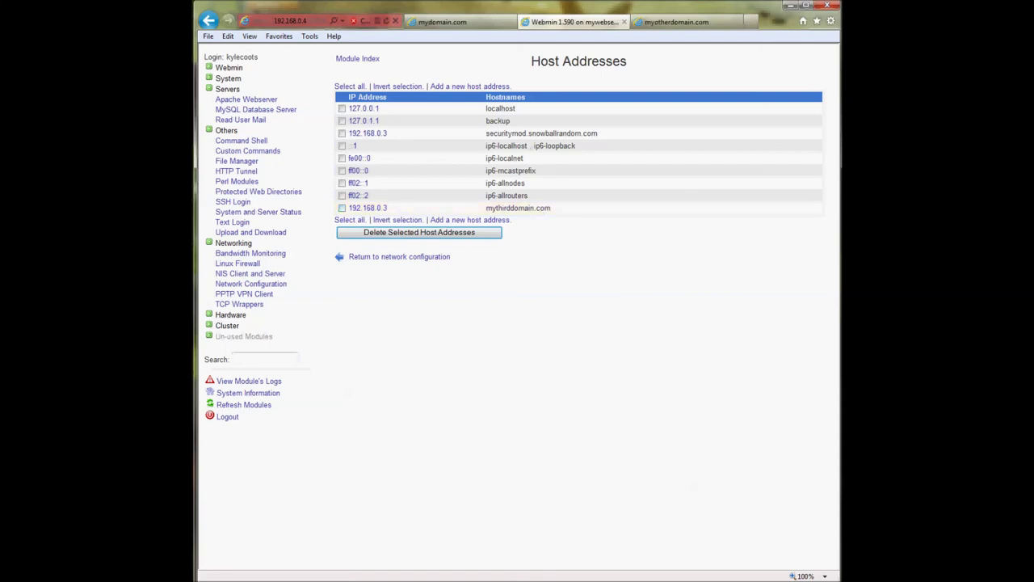
key(alt+Tab)
drag(541, 145, 755, 15)
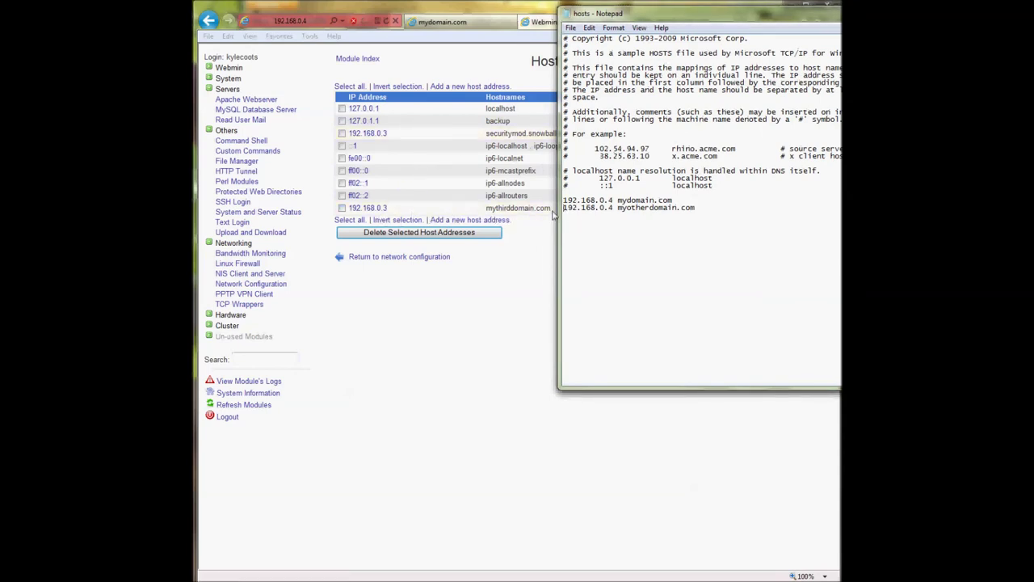
drag(565, 211, 624, 208)
click(617, 207)
drag(756, 15, 546, 102)
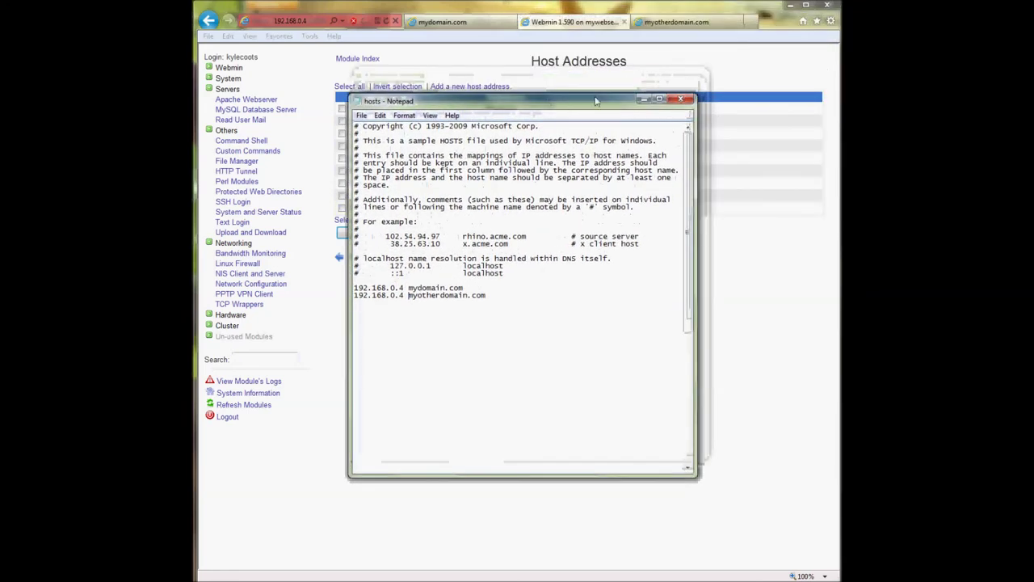
click(643, 100)
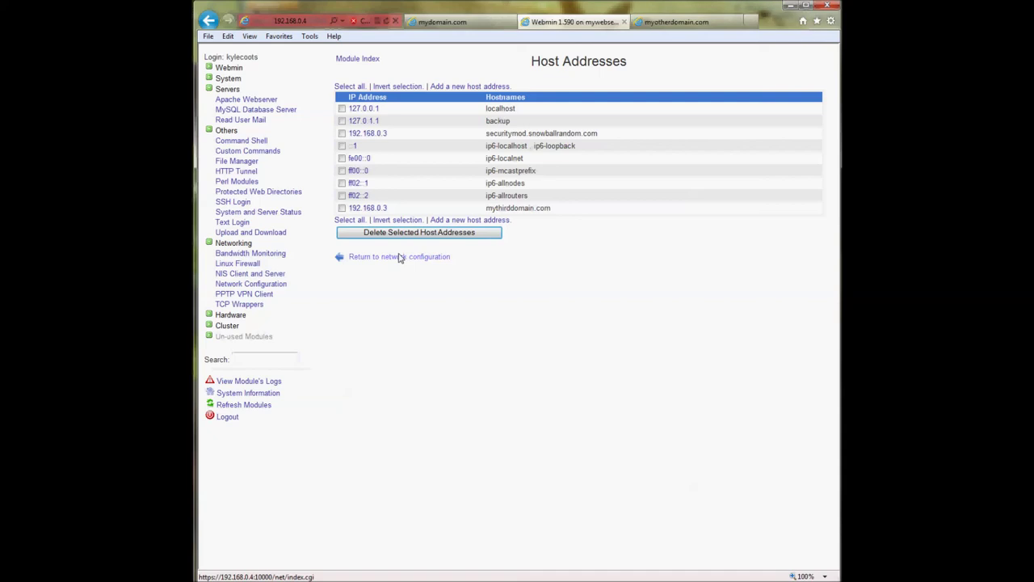
- Review the 192.168.0.3 host entry, then open the MySQL Database Server module
click(374, 209)
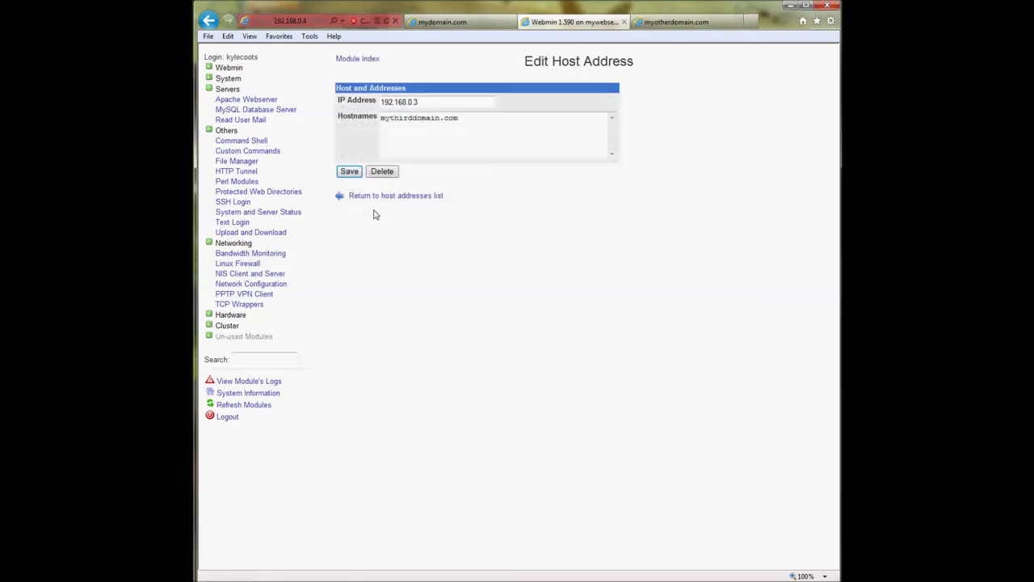
drag(420, 101, 380, 101)
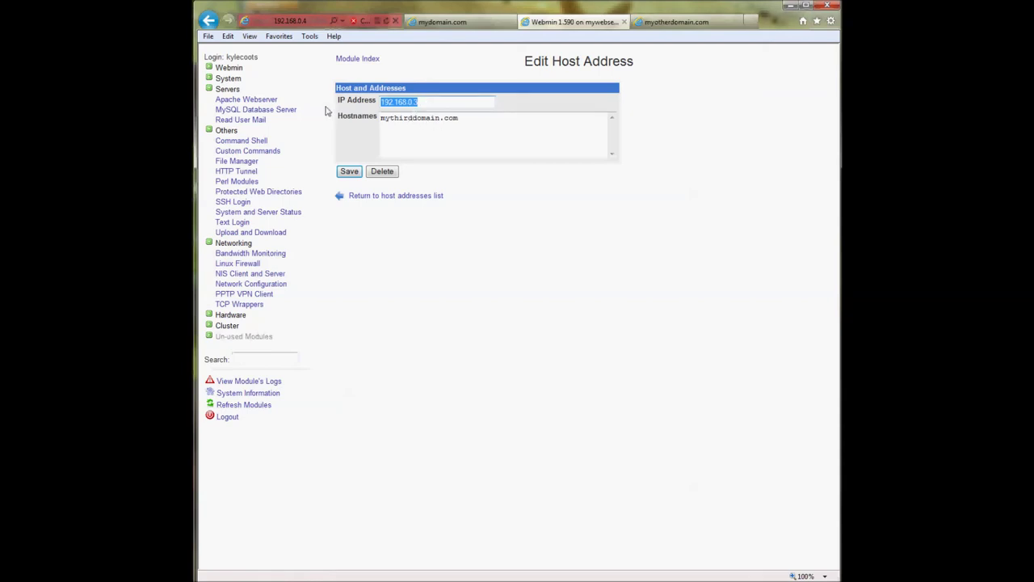
click(383, 196)
click(380, 257)
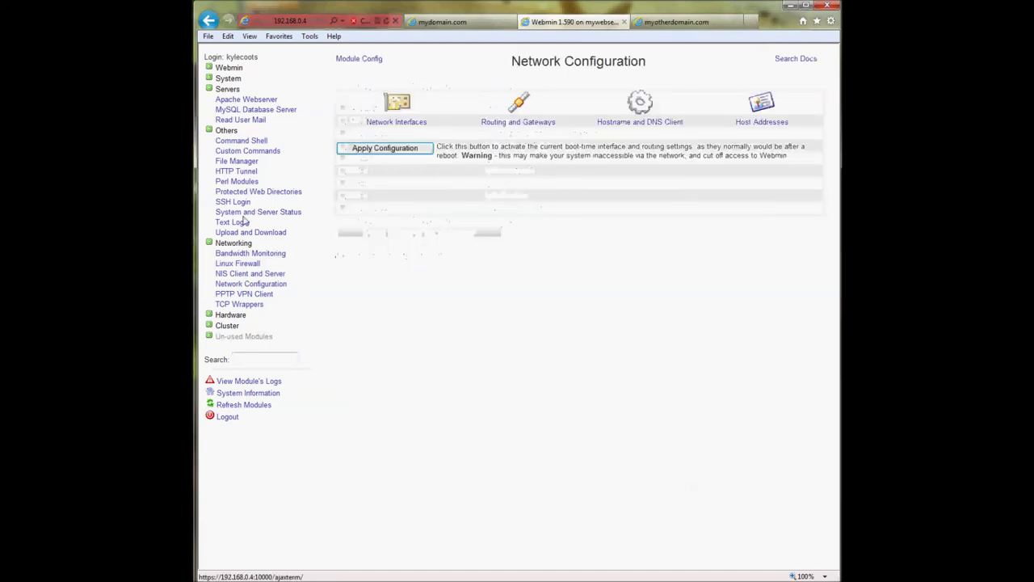
click(234, 243)
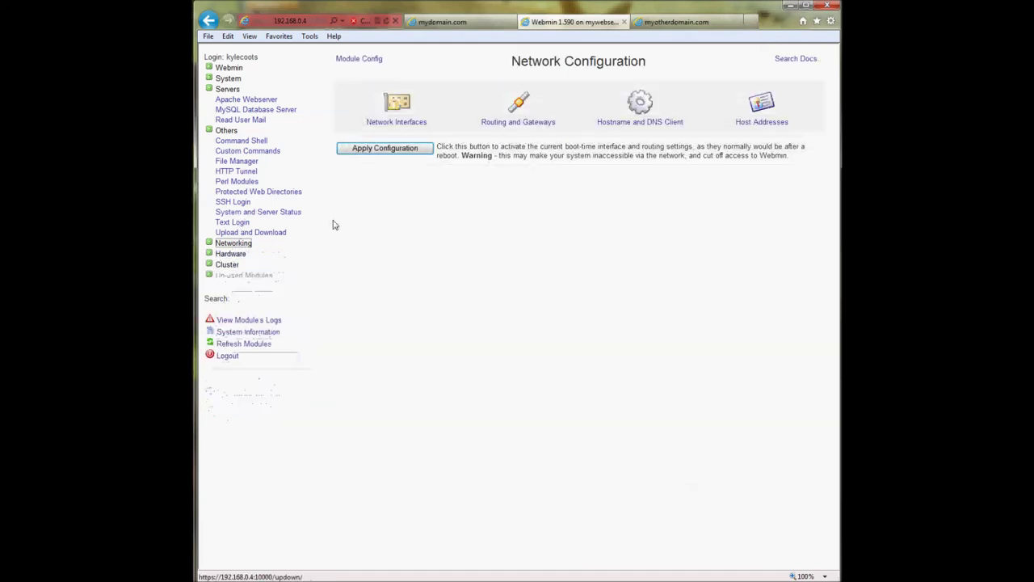
click(386, 121)
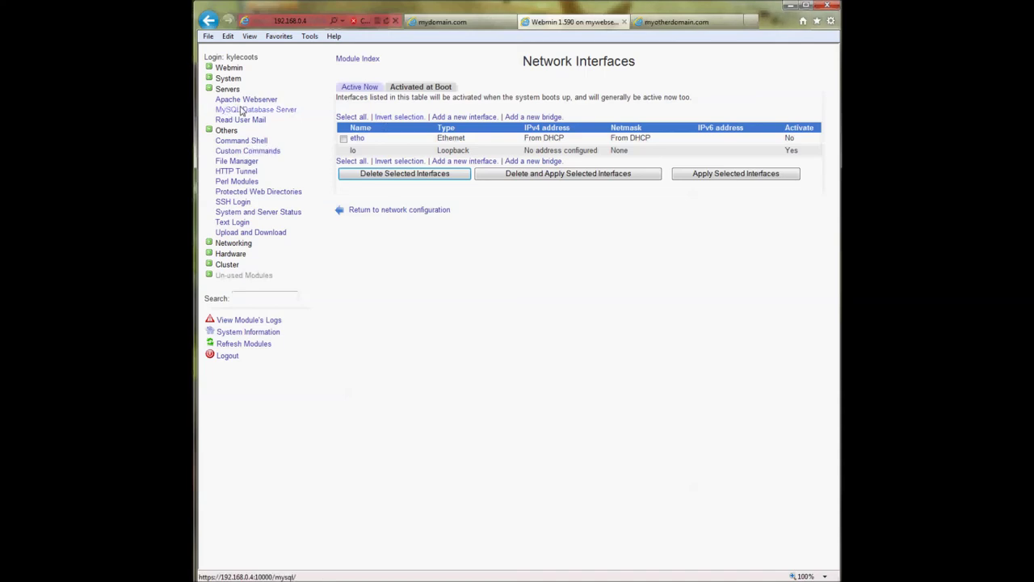
click(240, 109)
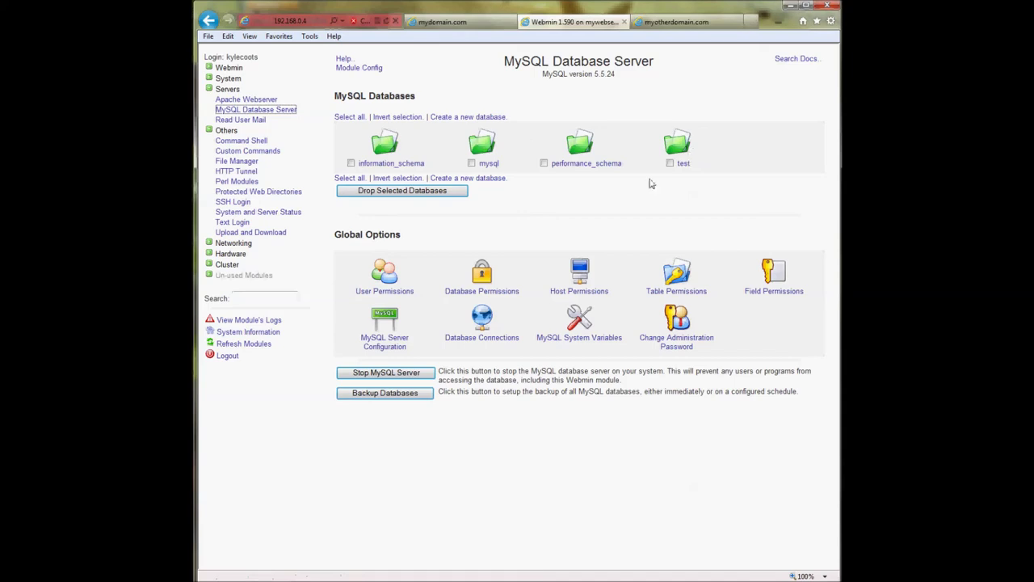
- Create a MySQL database named mydatabase, keeping the Default character set
click(457, 117)
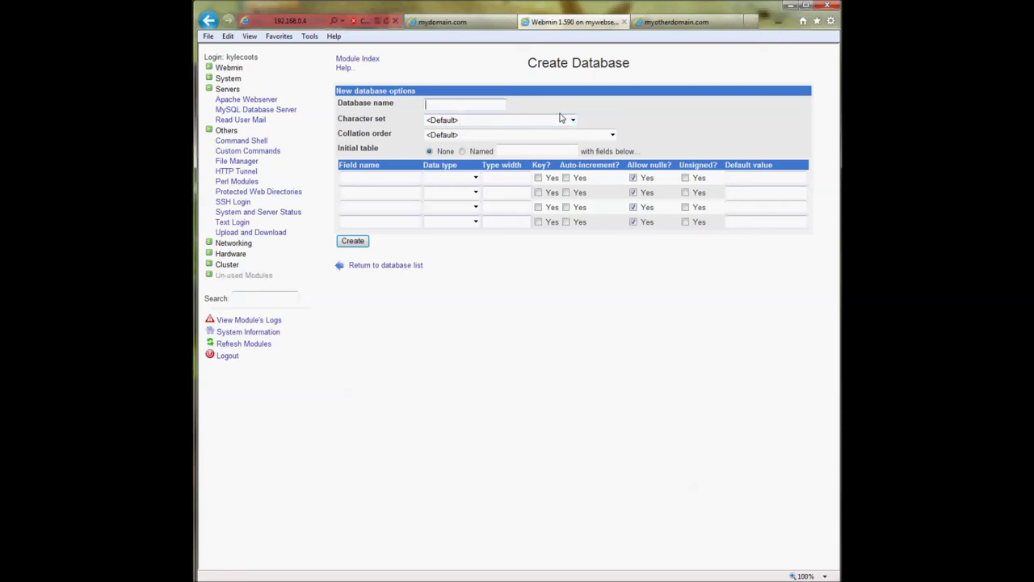
click(412, 264)
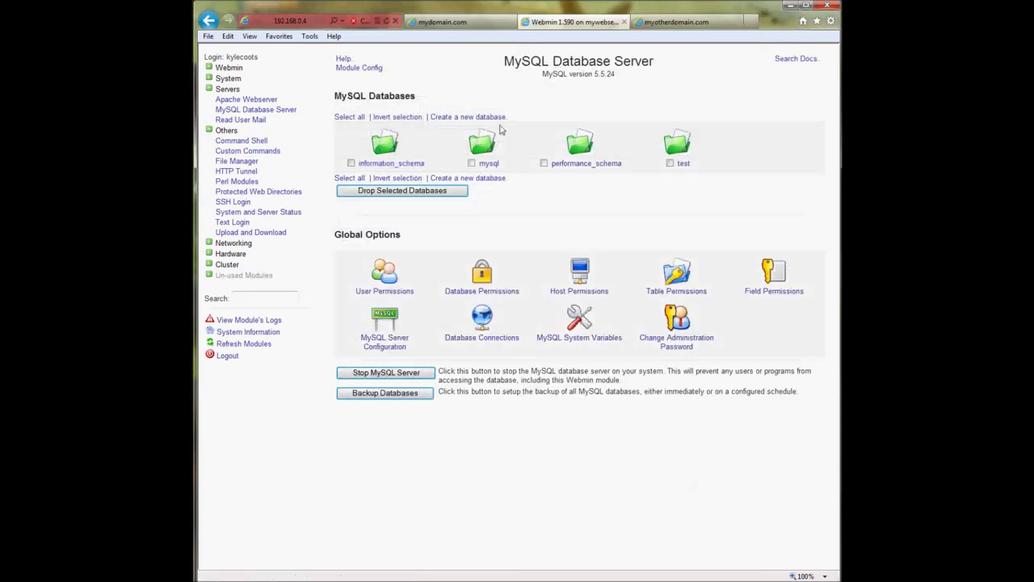
click(484, 118)
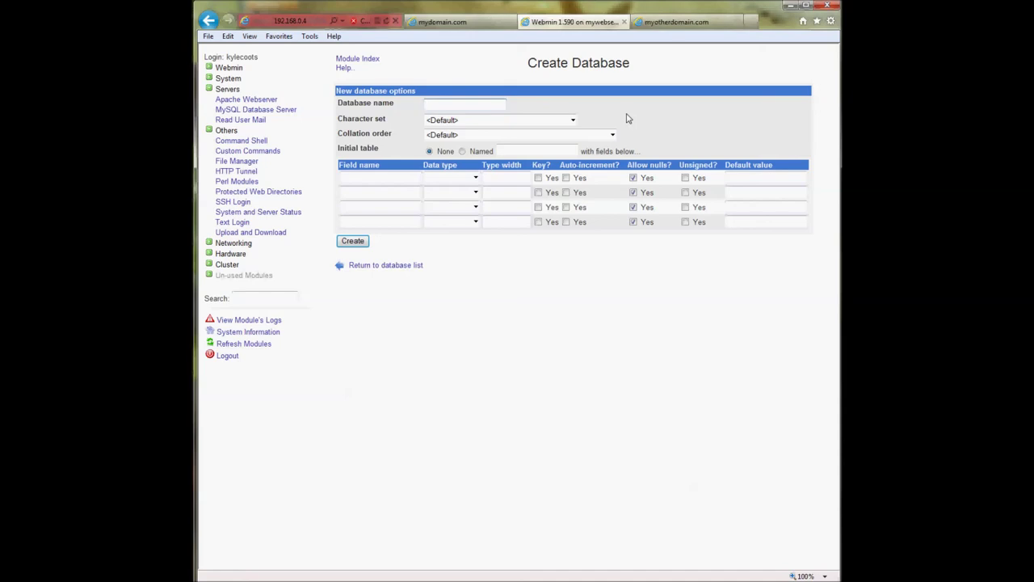
text(tabase)
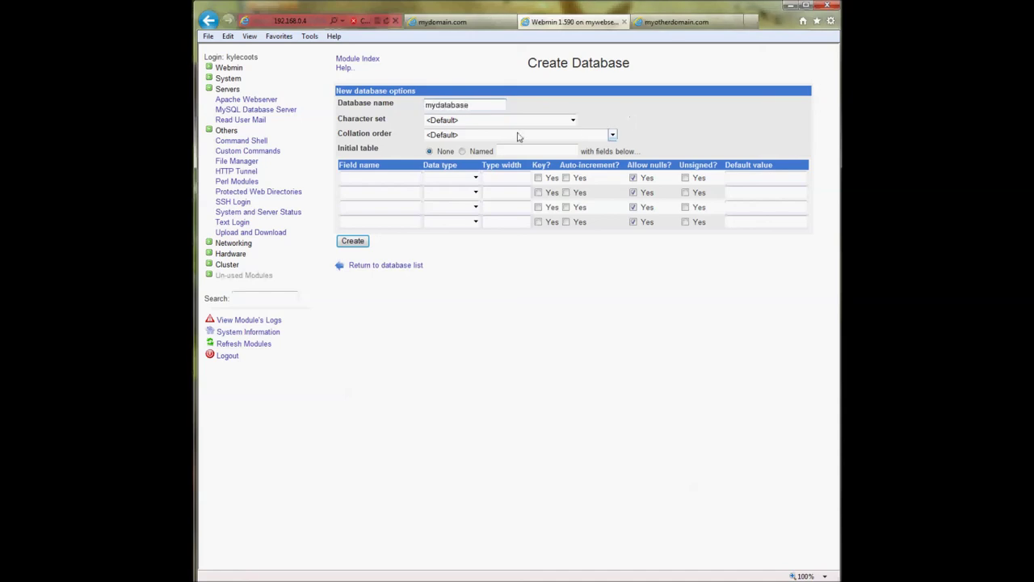
click(496, 120)
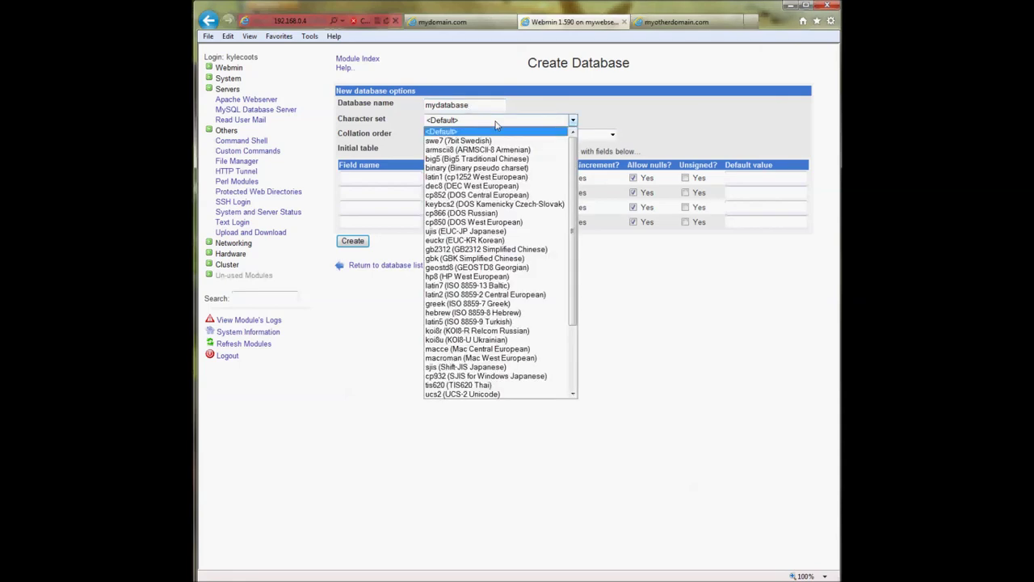
scroll(501, 259, down, 3)
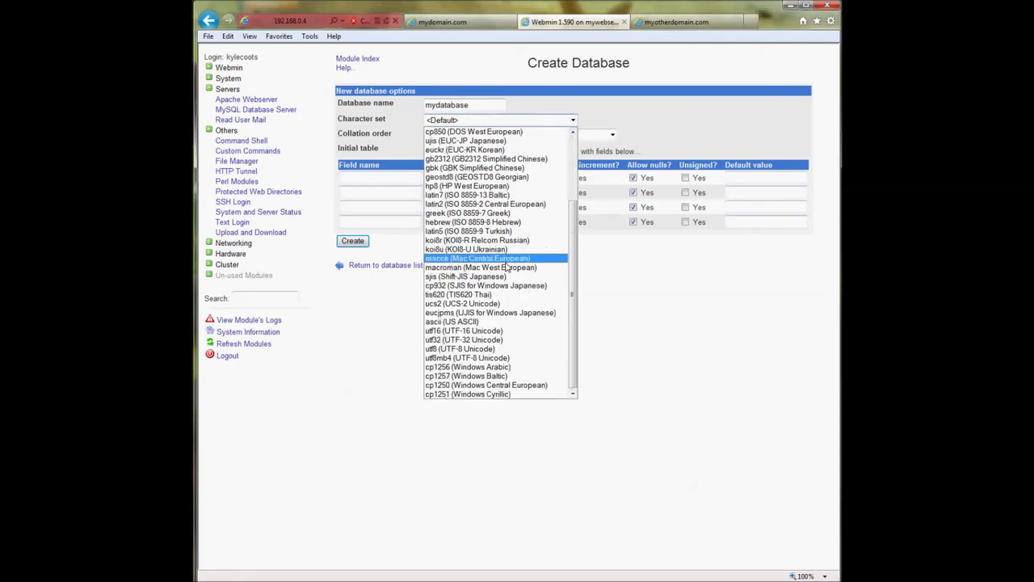
scroll(501, 324, up, 4)
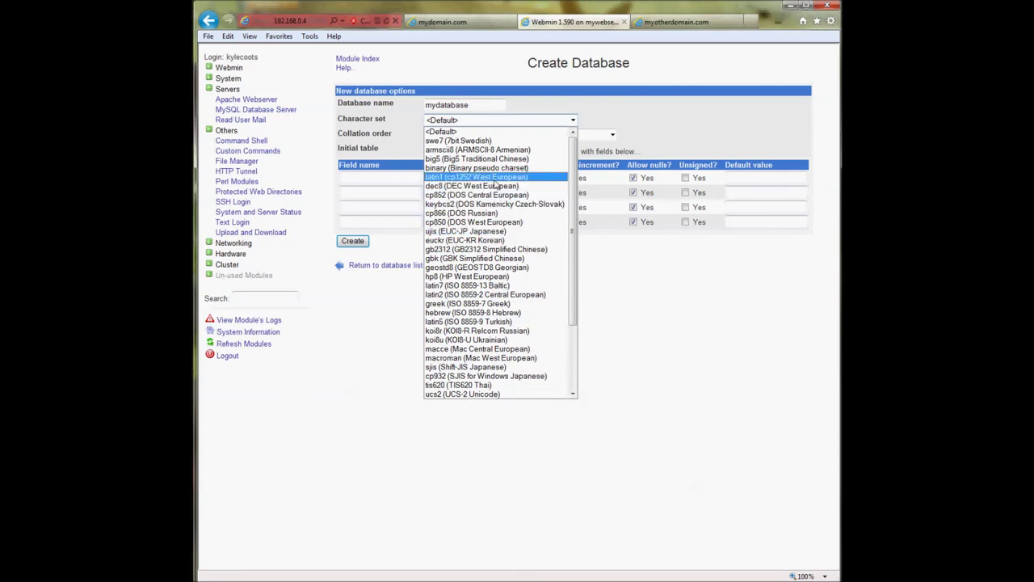
click(519, 121)
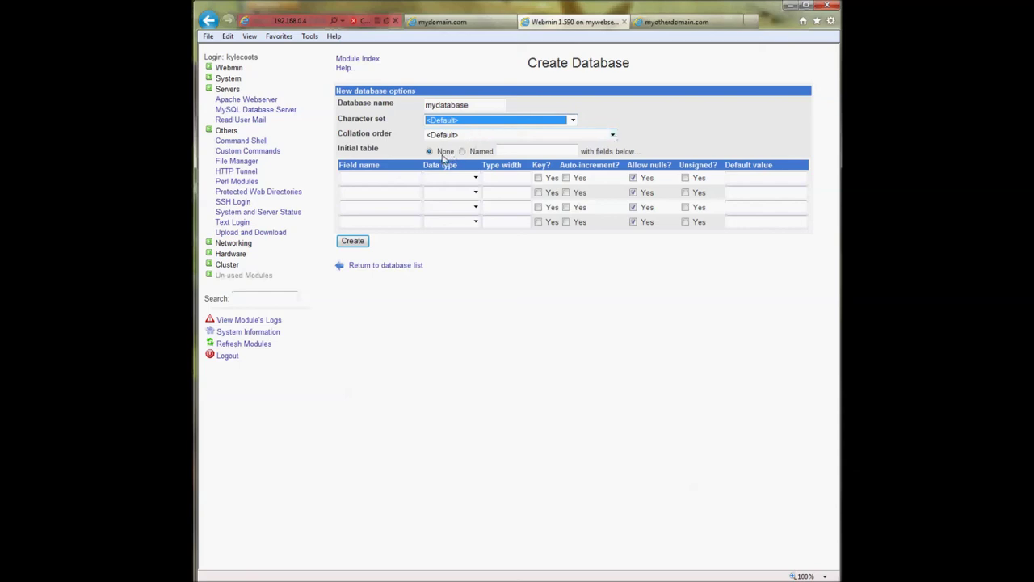
click(383, 180)
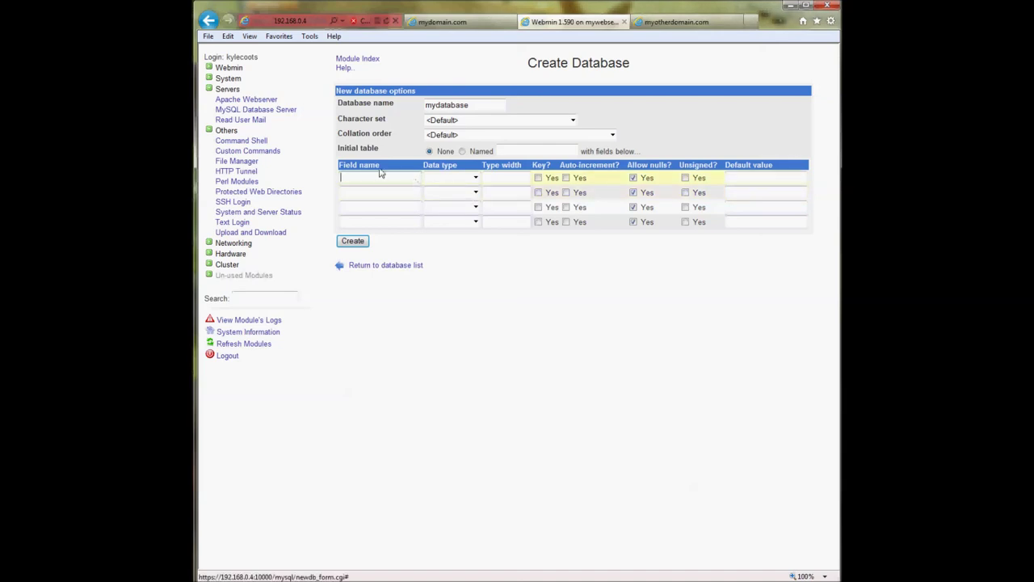
click(352, 241)
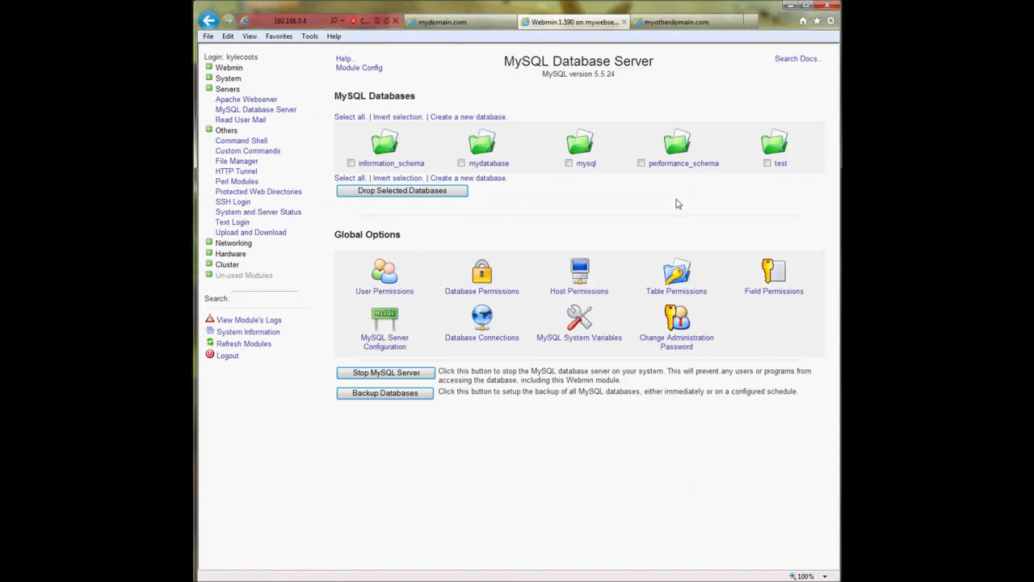
- Open mydatabase and start table mytable with fields id, name and post
click(483, 144)
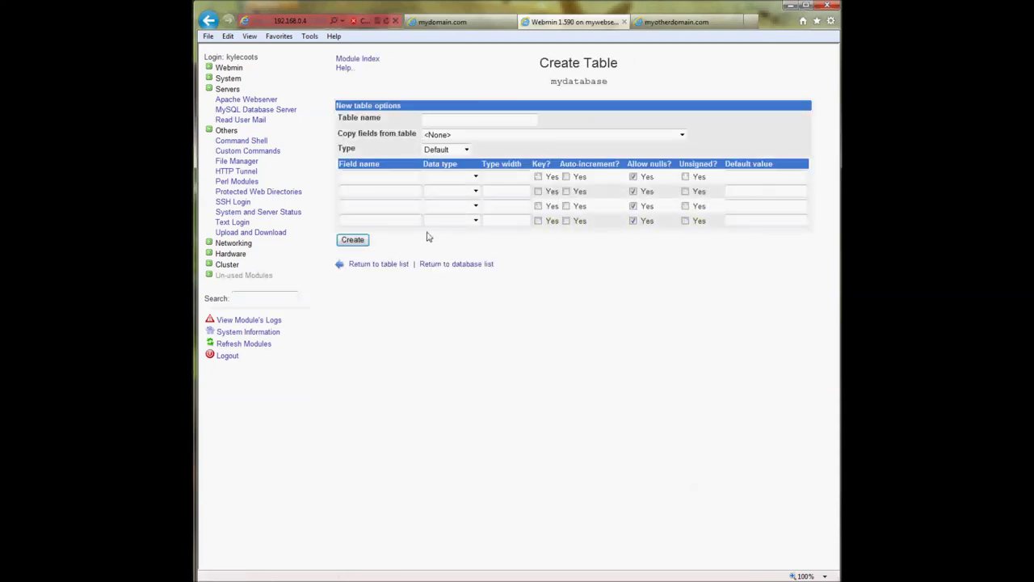
click(429, 120)
click(398, 191)
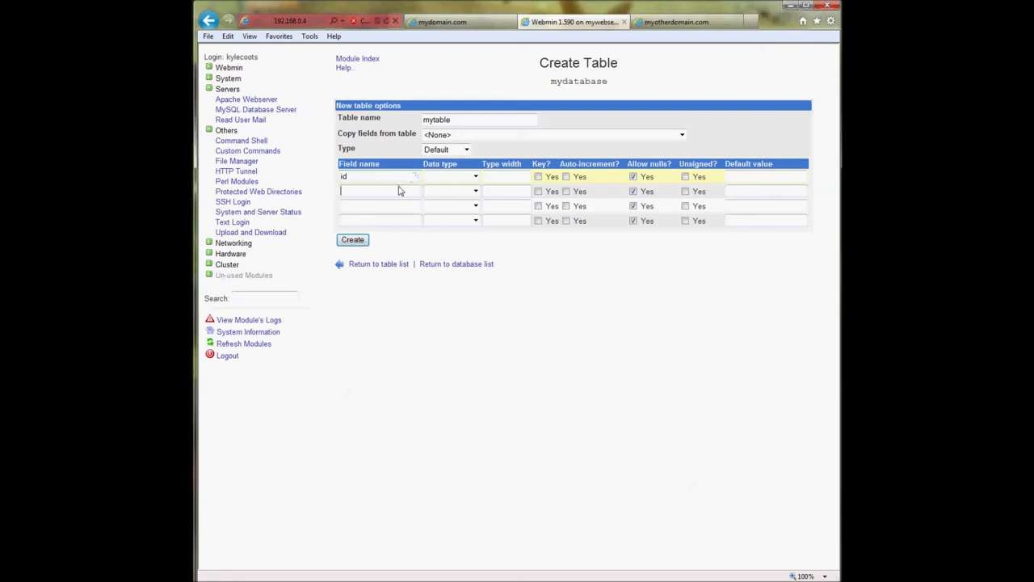
text(name)
click(374, 206)
click(372, 212)
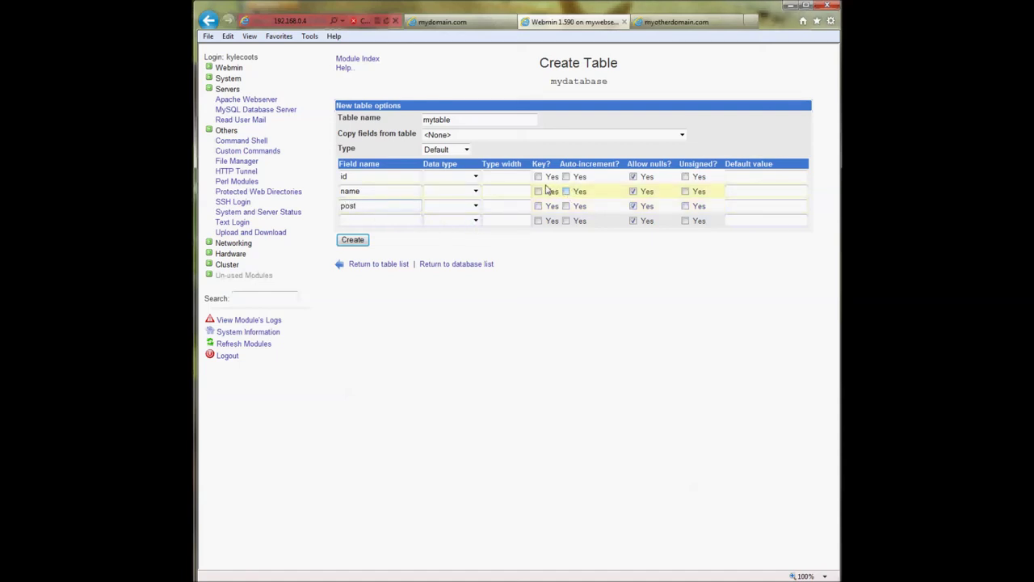
- Make id an int auto-increment key, name text, post varchar width 50, and submit
click(566, 176)
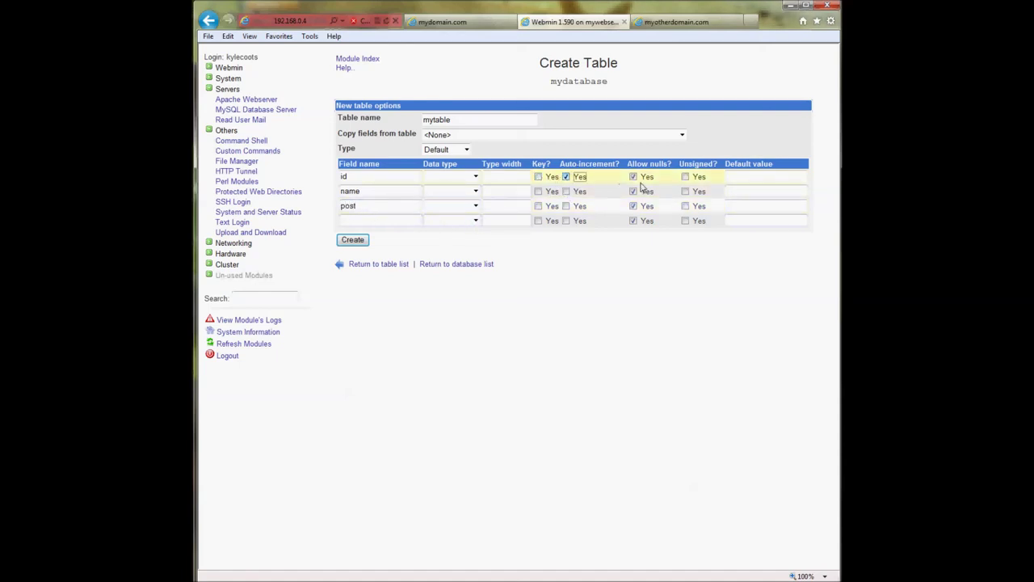
click(538, 177)
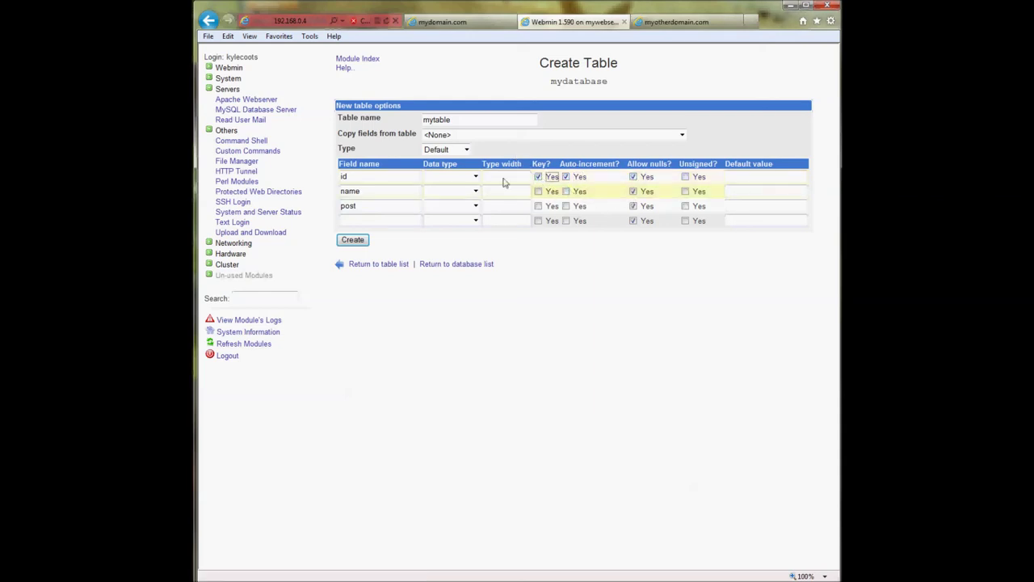
click(475, 177)
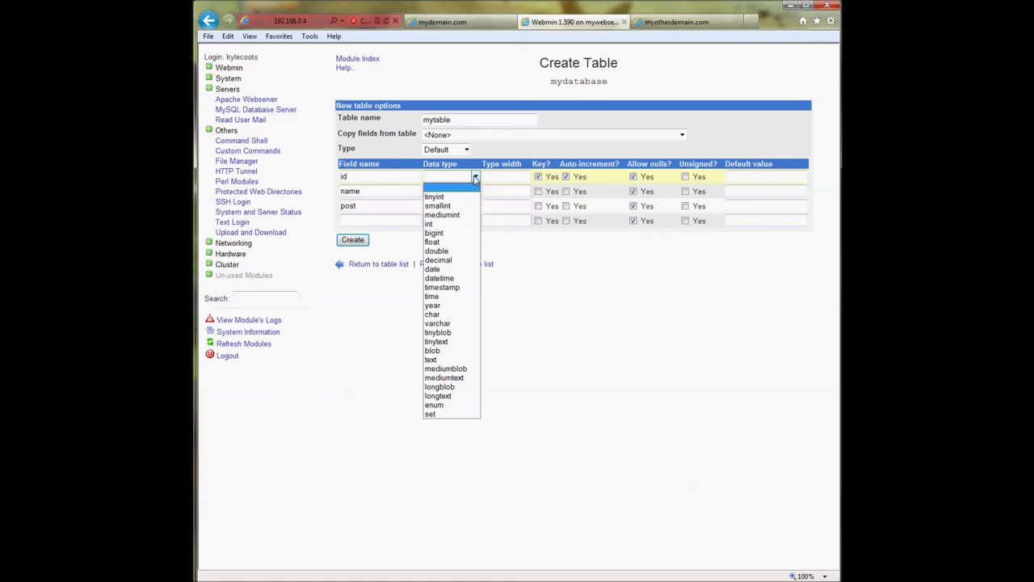
click(448, 224)
click(455, 193)
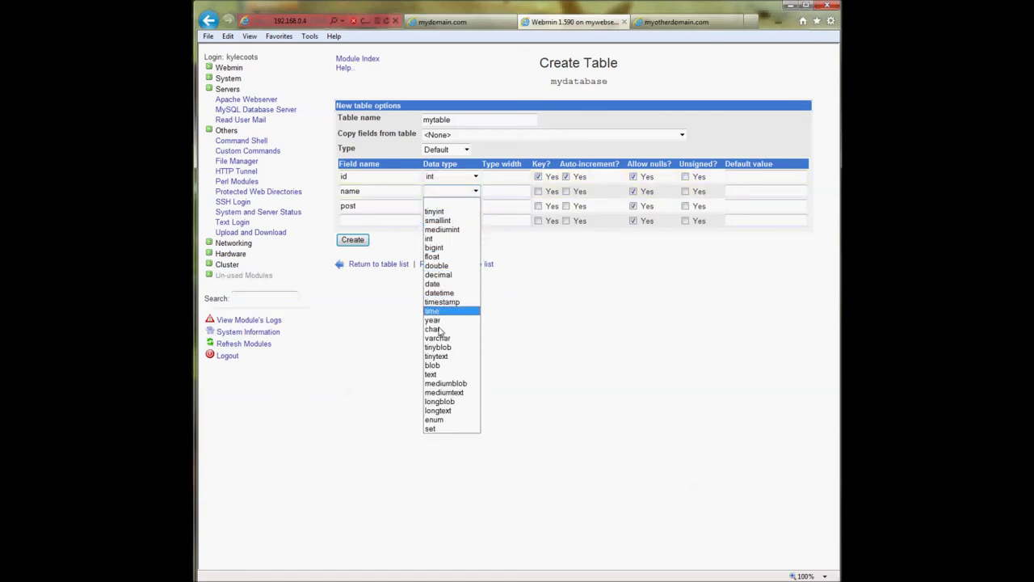
click(445, 374)
click(460, 205)
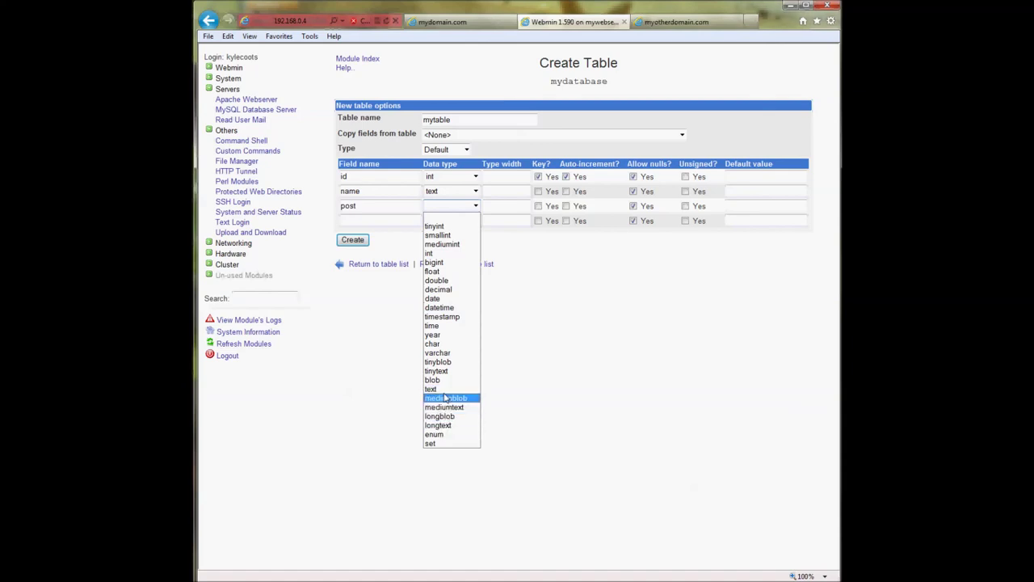
click(452, 352)
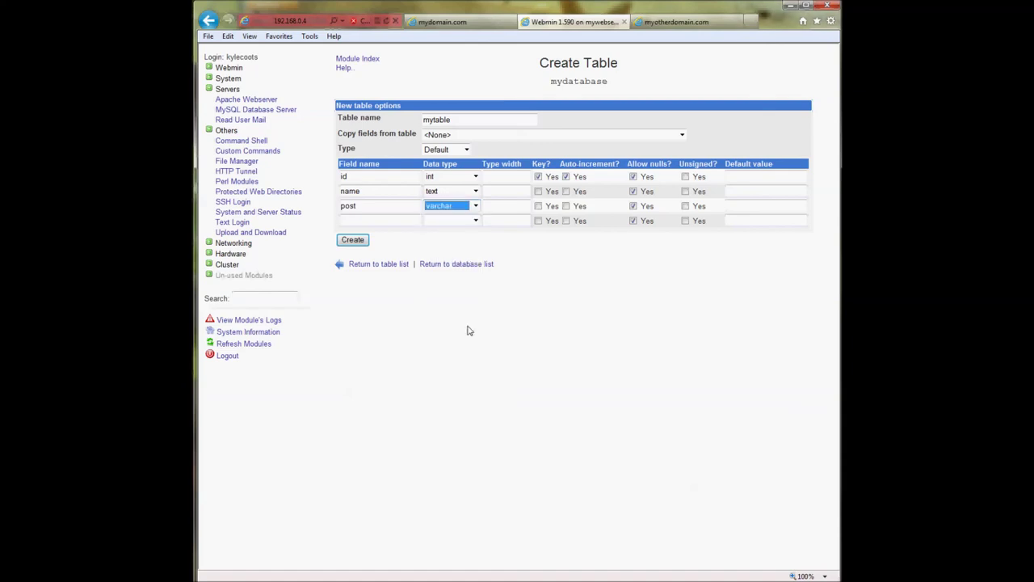
click(499, 208)
text(50)
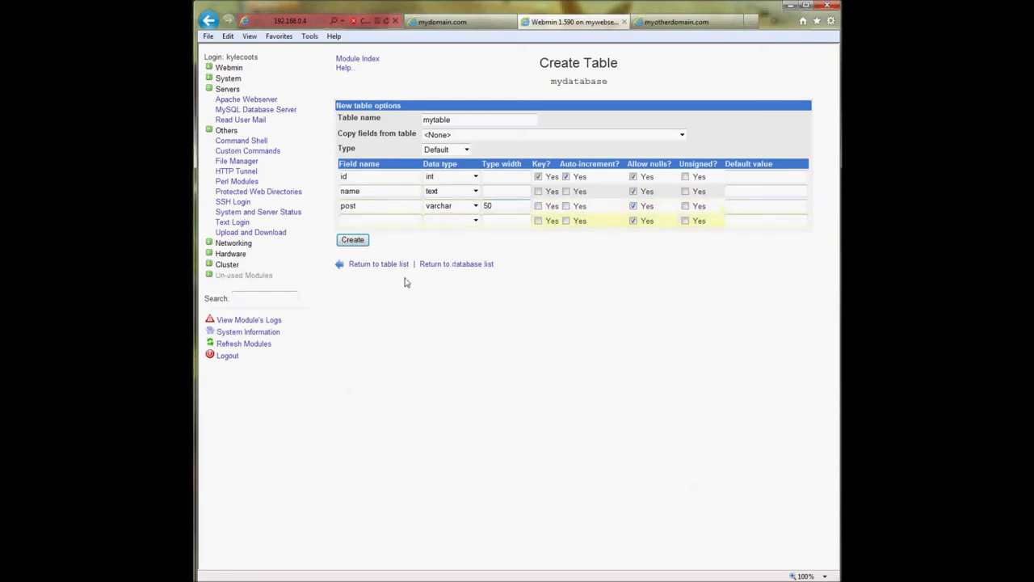
click(352, 240)
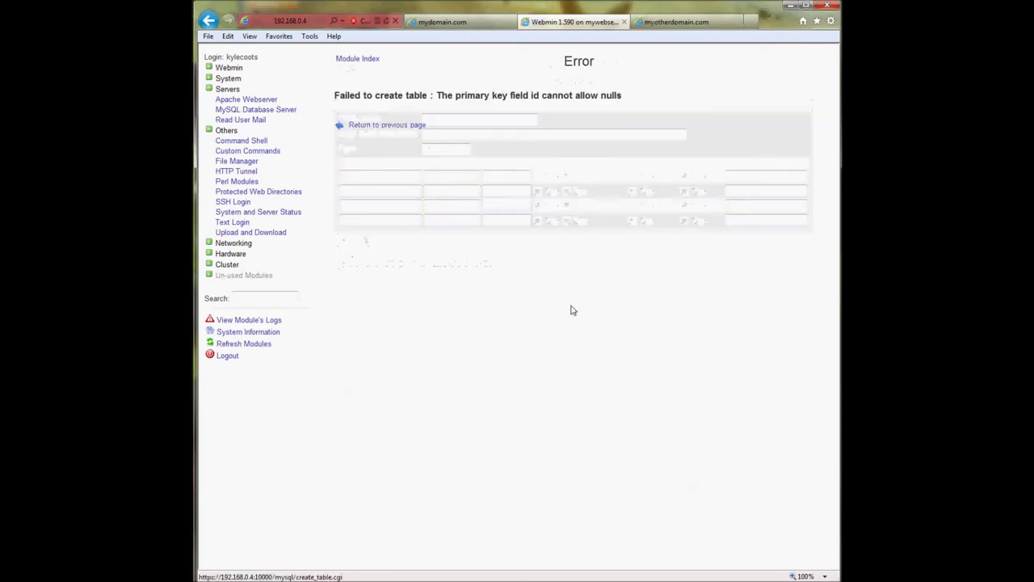
- Redefine field id as an int auto-increment key that disallows nulls
click(410, 125)
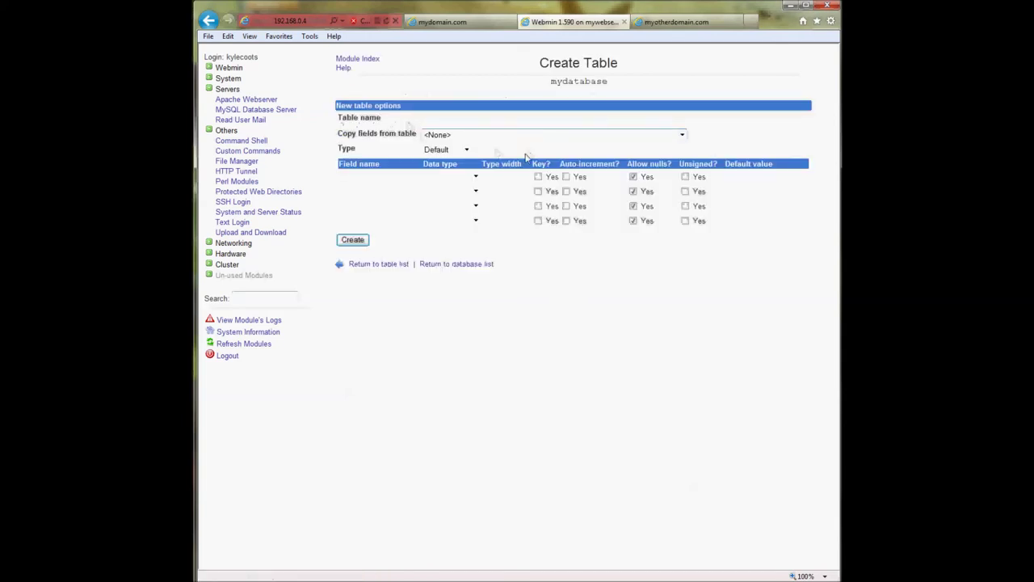
click(374, 176)
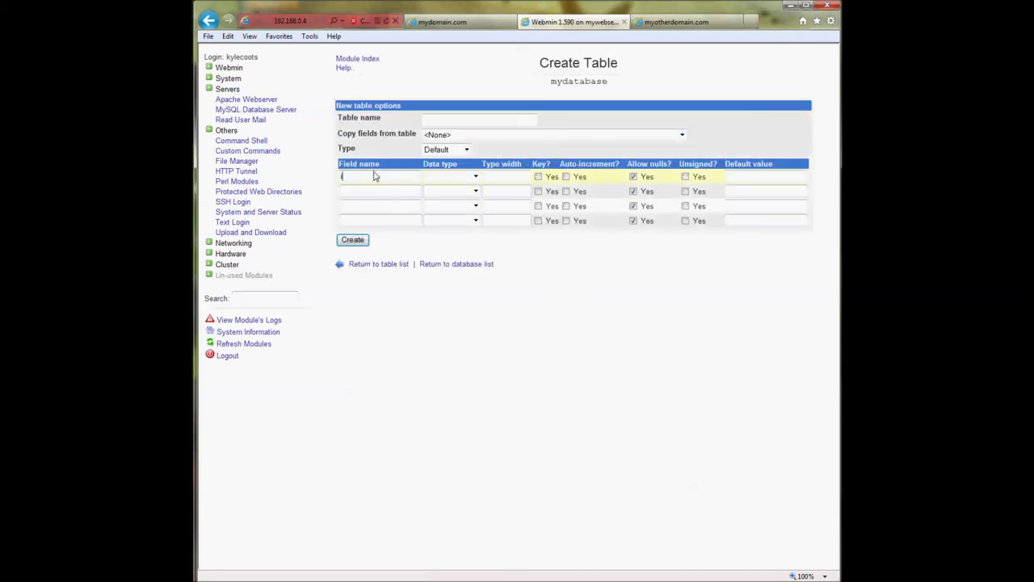
text(id)
click(475, 176)
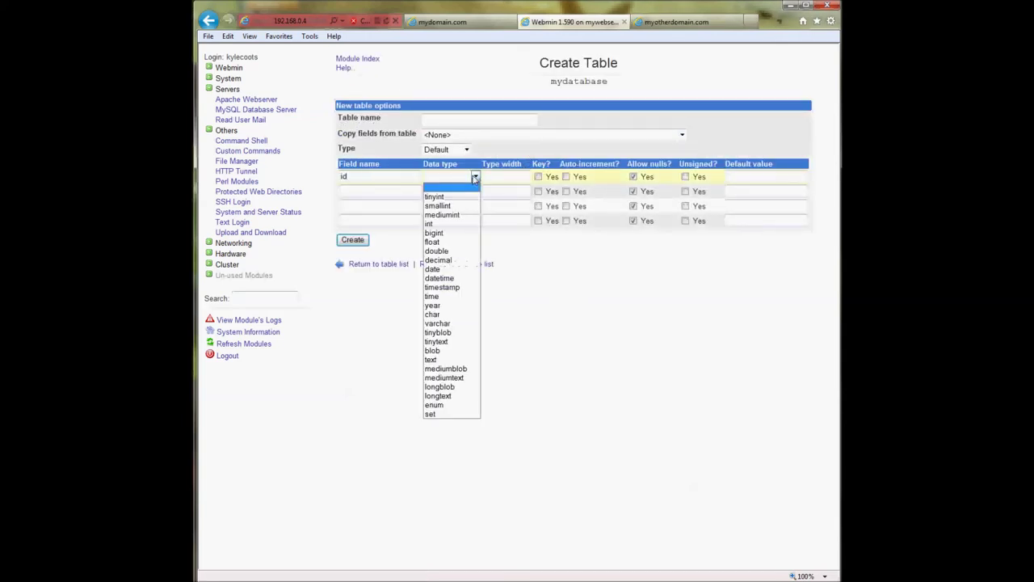
click(437, 225)
click(526, 181)
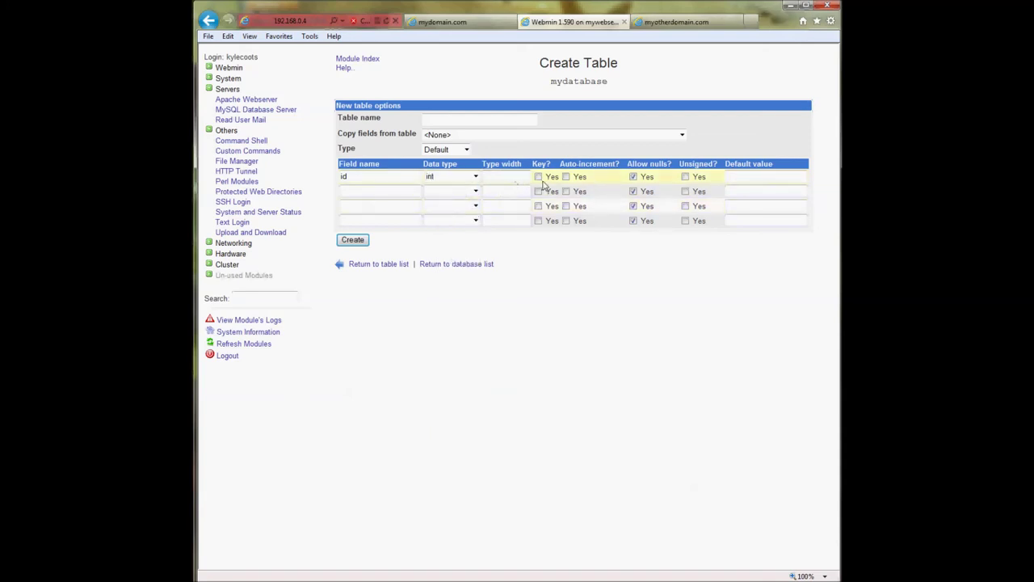
click(539, 177)
click(566, 177)
click(633, 178)
click(633, 177)
- Set field name to text and post to varchar, then submit the table
click(392, 194)
text(nam)
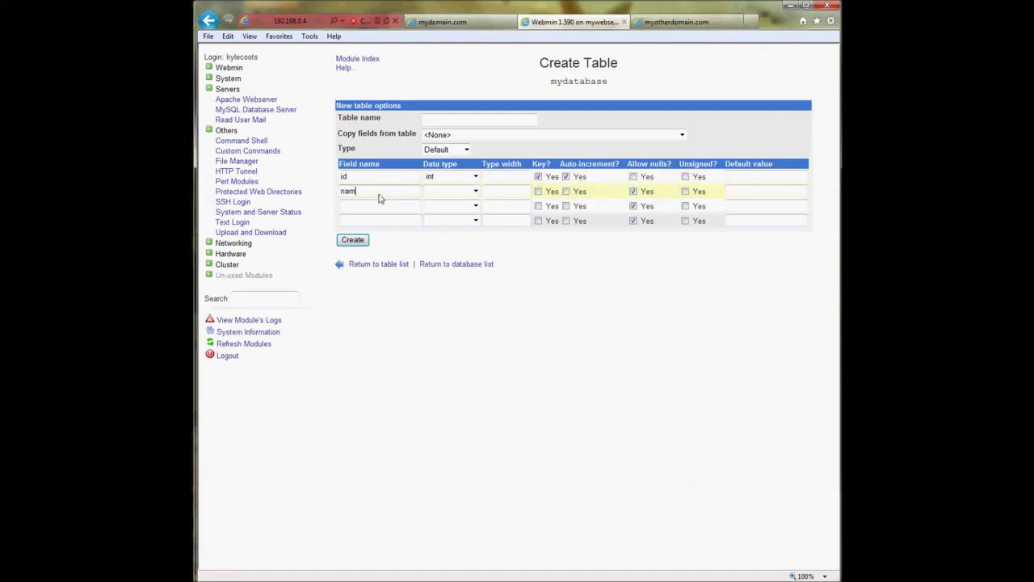
text(post)
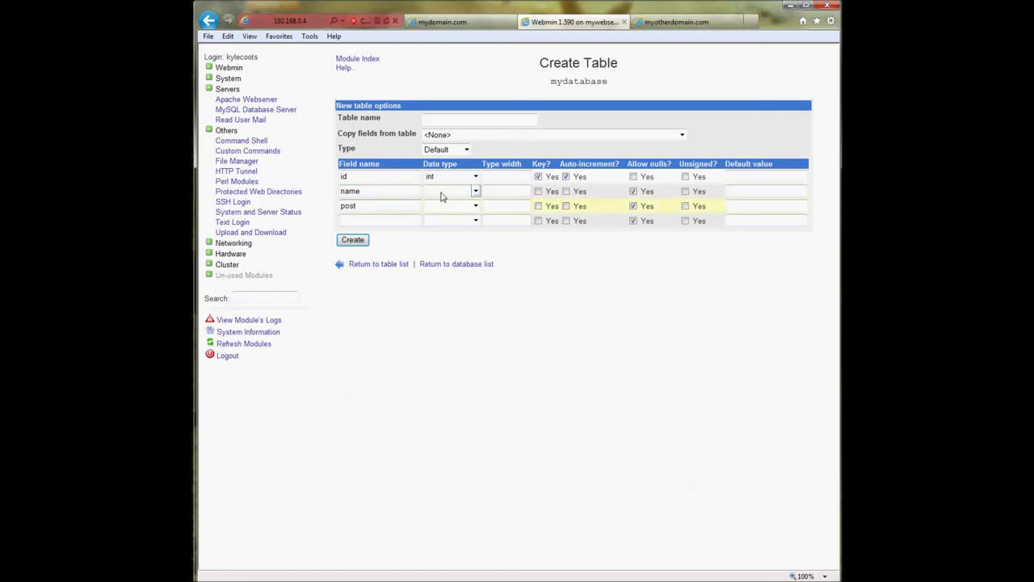
click(446, 191)
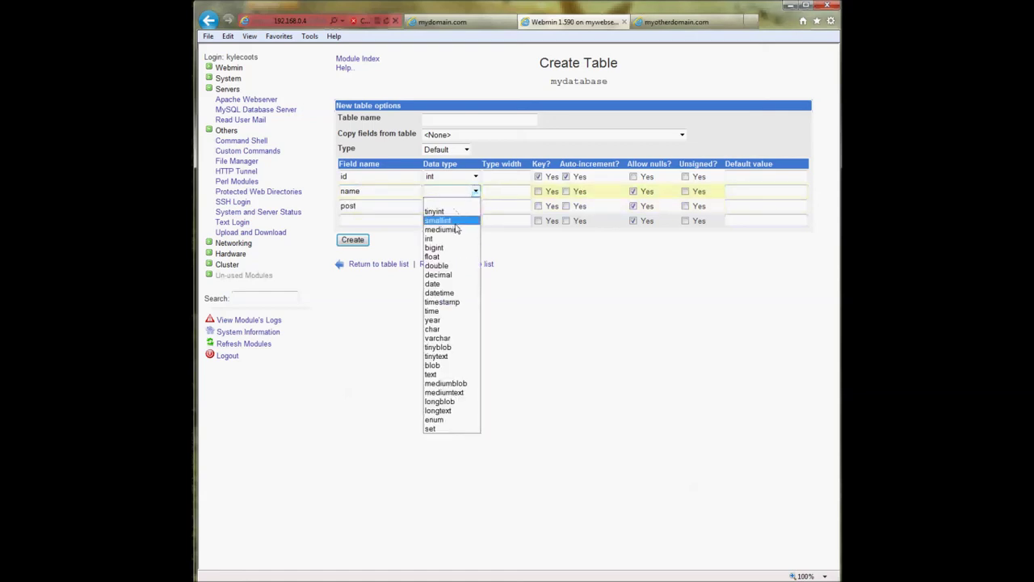
click(445, 374)
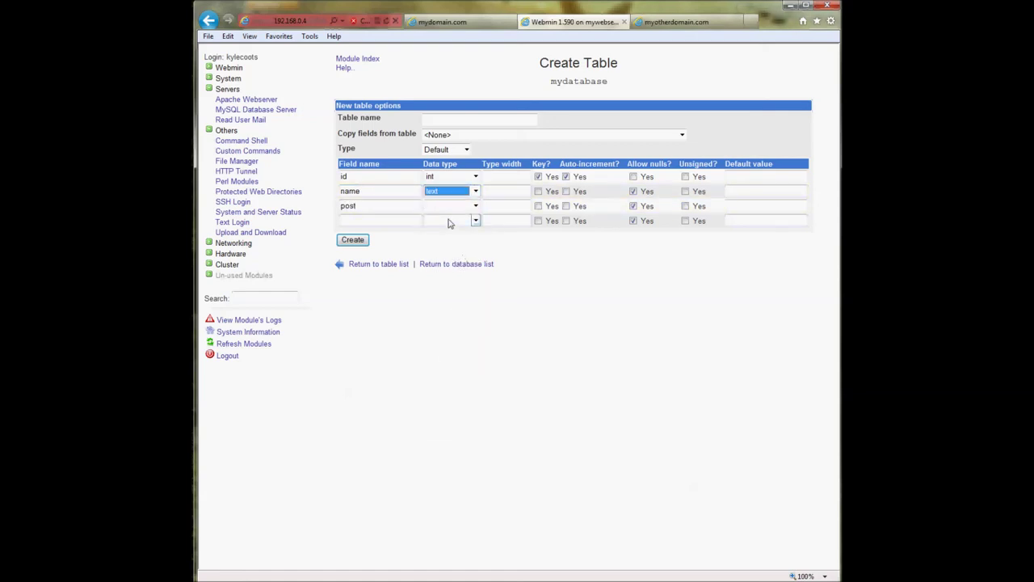
click(451, 207)
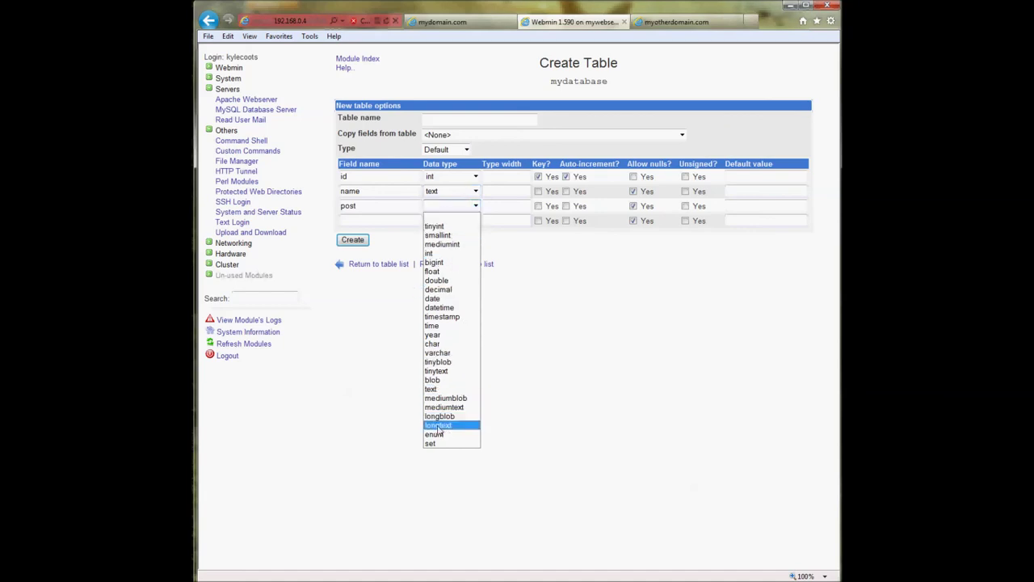
click(443, 353)
click(503, 205)
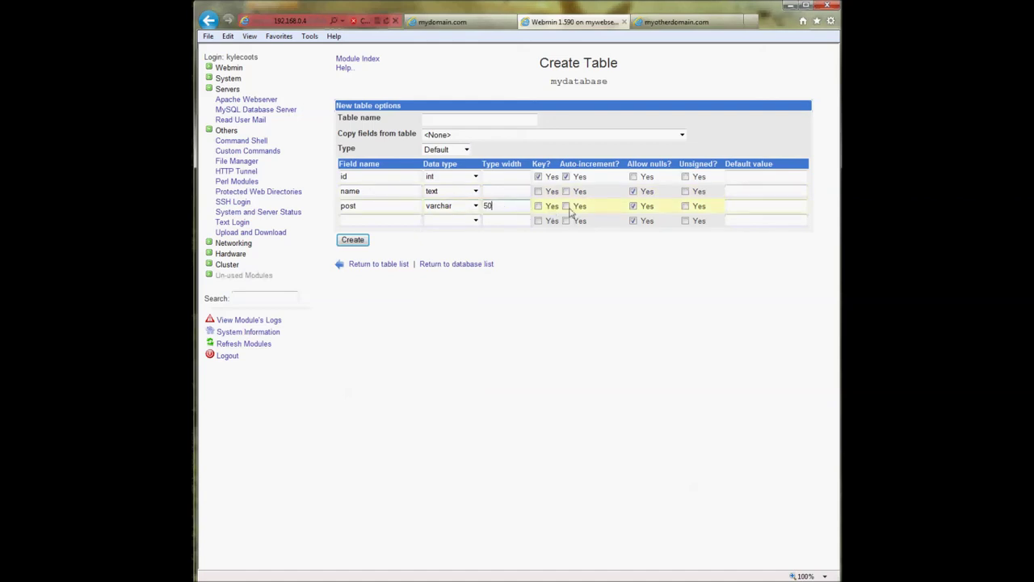
click(353, 241)
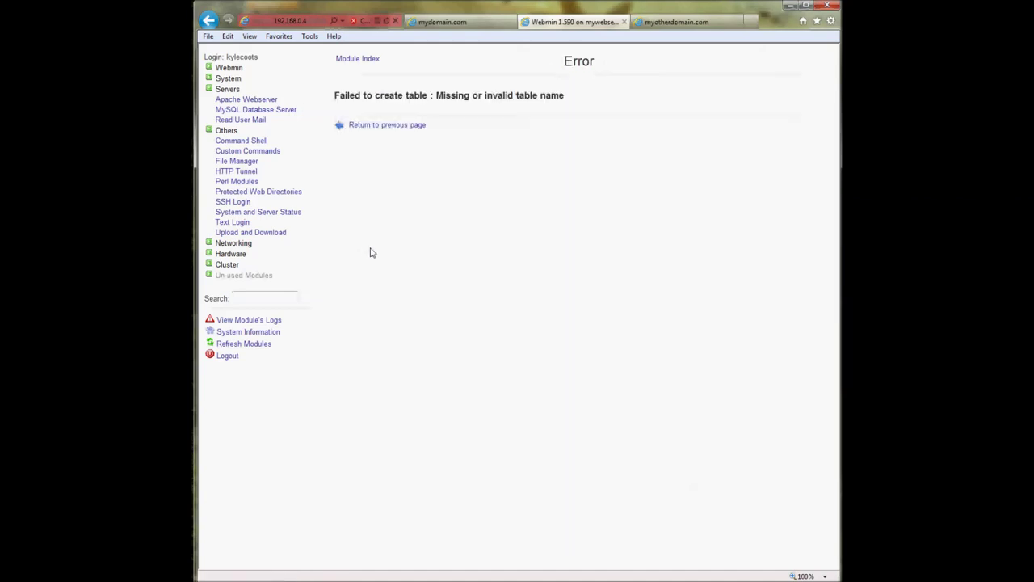
- Name the new table test with fields id, name and post
click(399, 126)
click(432, 121)
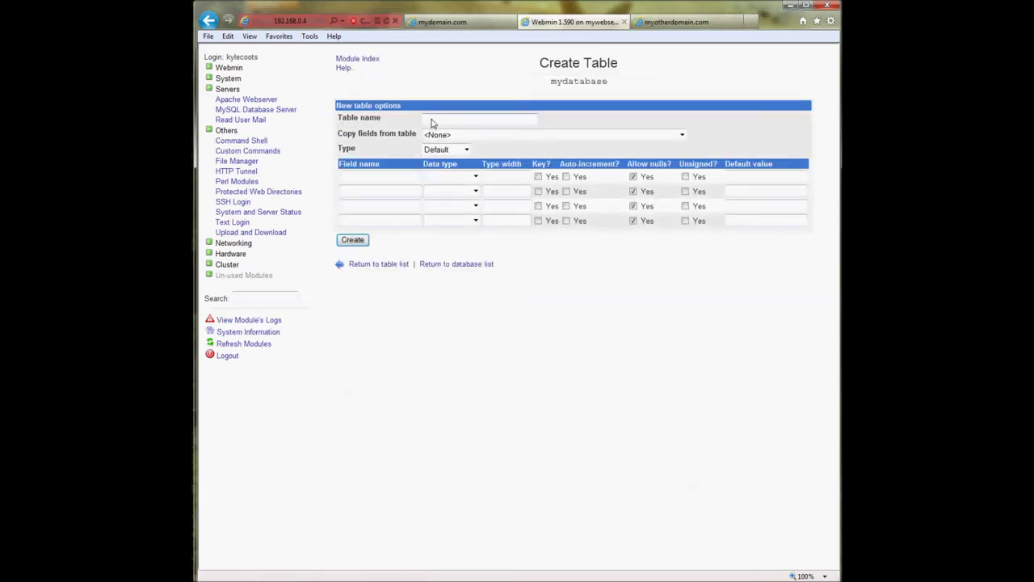
text(testdata)
key(BackSpace)
key(BackSpace)
key(BackSpace)
text(test)
click(407, 183)
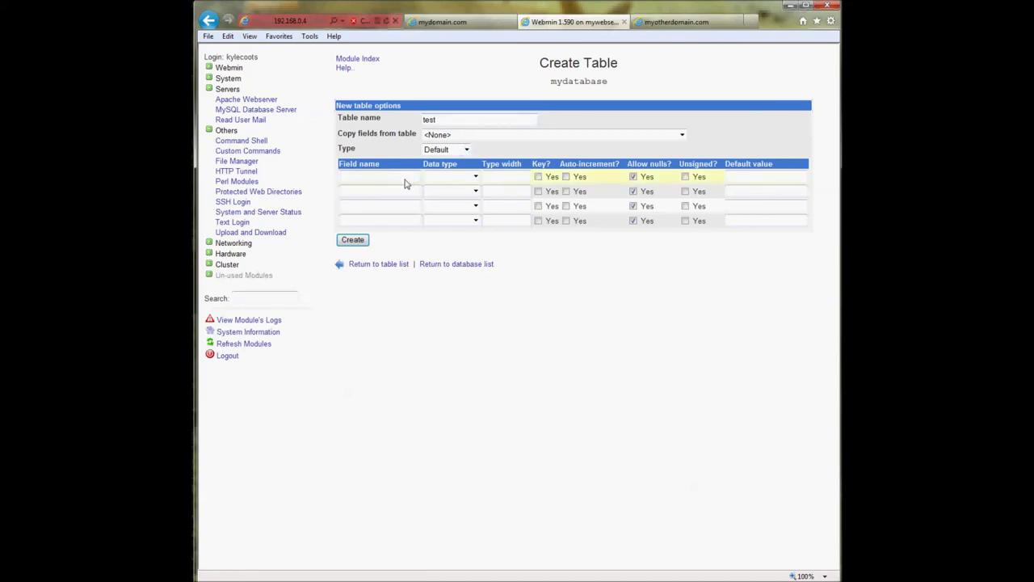
text(id)
click(374, 195)
text(name)
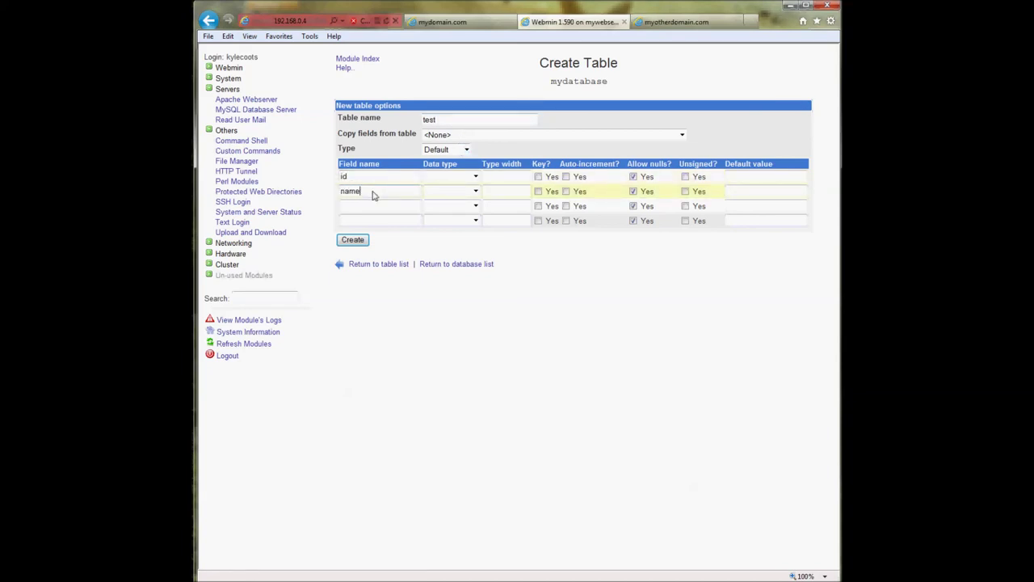
click(367, 207)
text(post)
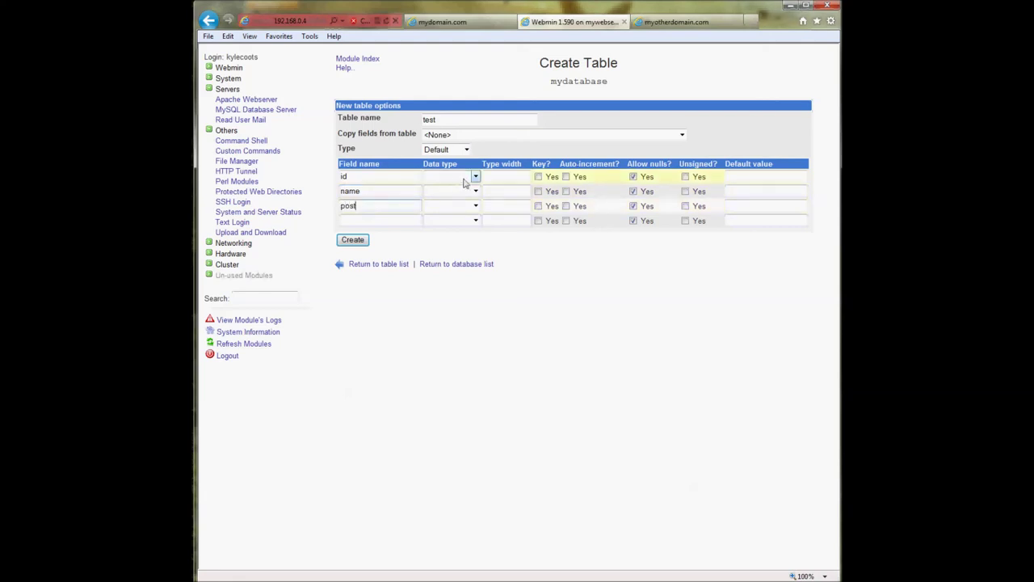
- Set id int auto-increment key without nulls, name text, post varchar 50, and create
click(470, 178)
click(456, 223)
click(456, 193)
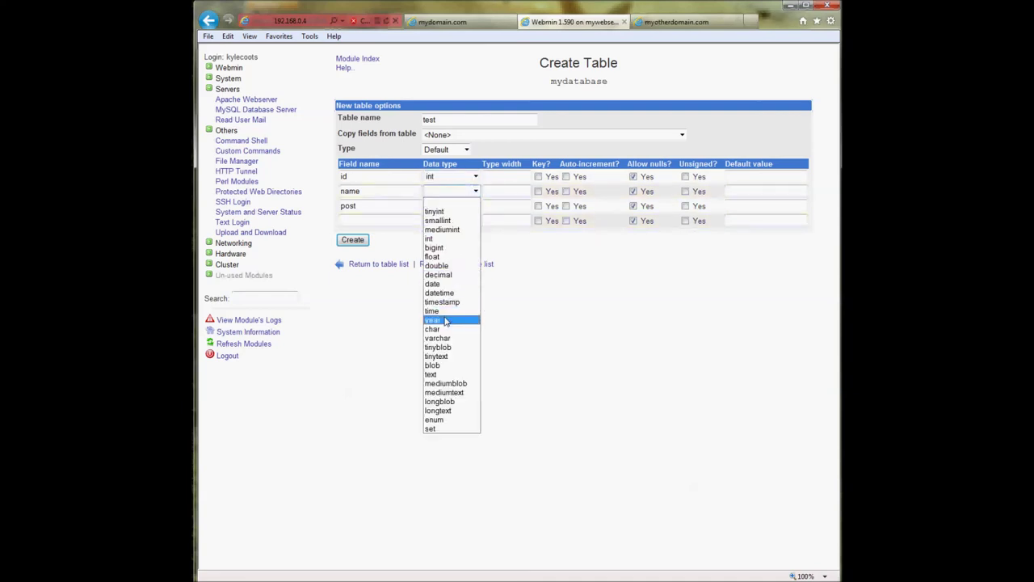
click(436, 374)
click(451, 207)
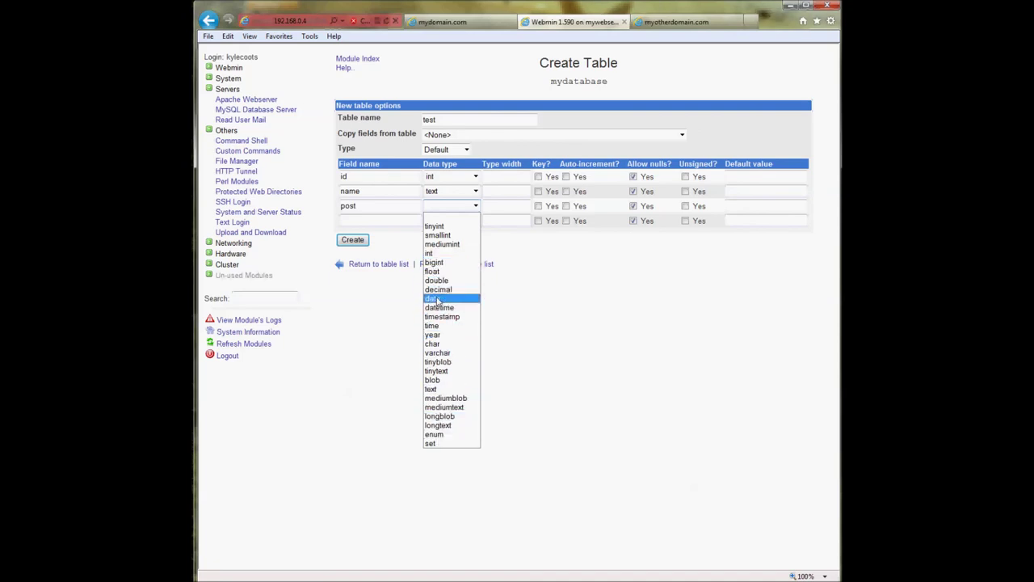
click(437, 352)
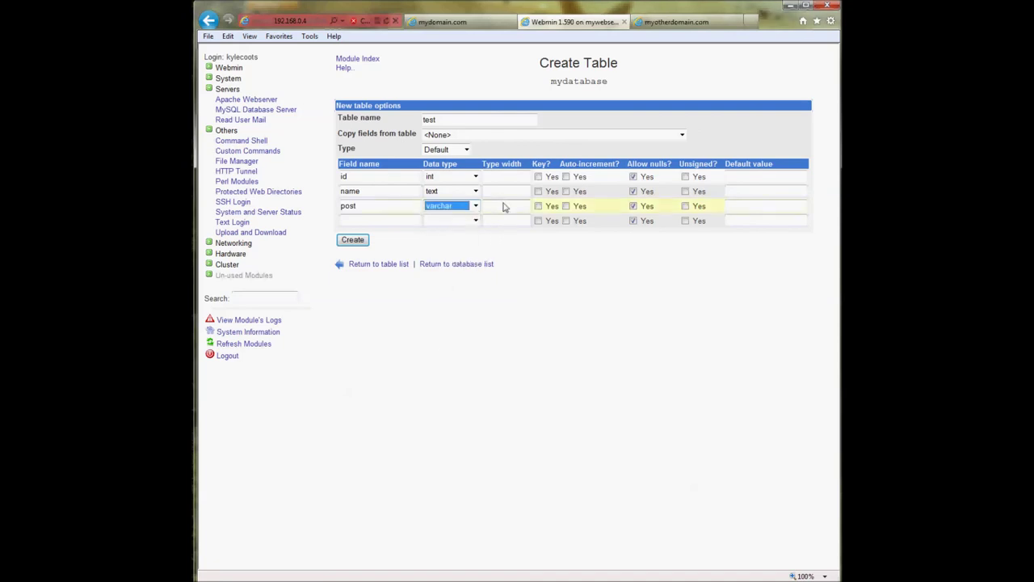
key(Tab)
text(50)
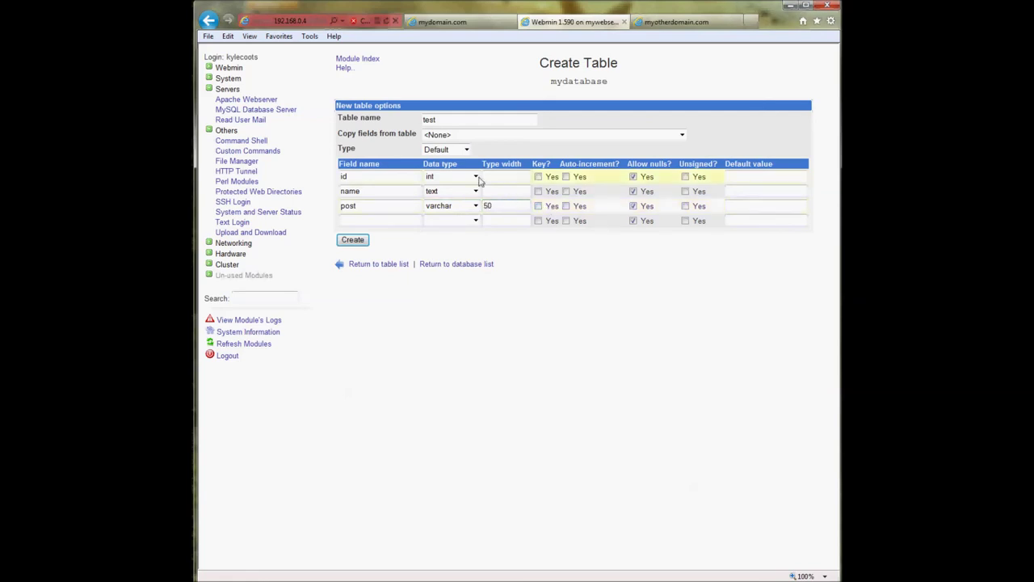
click(539, 177)
click(566, 176)
click(633, 177)
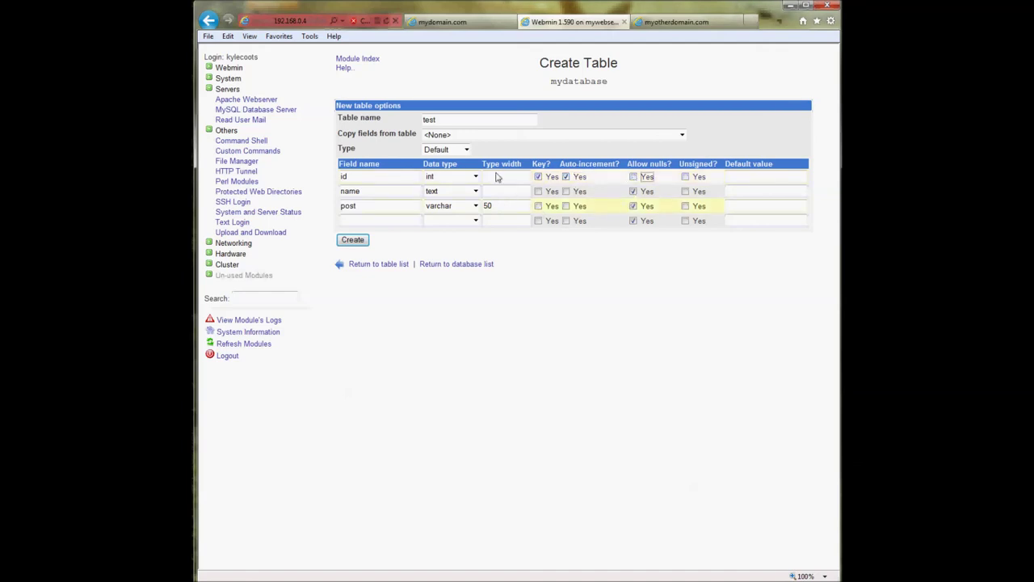
click(351, 244)
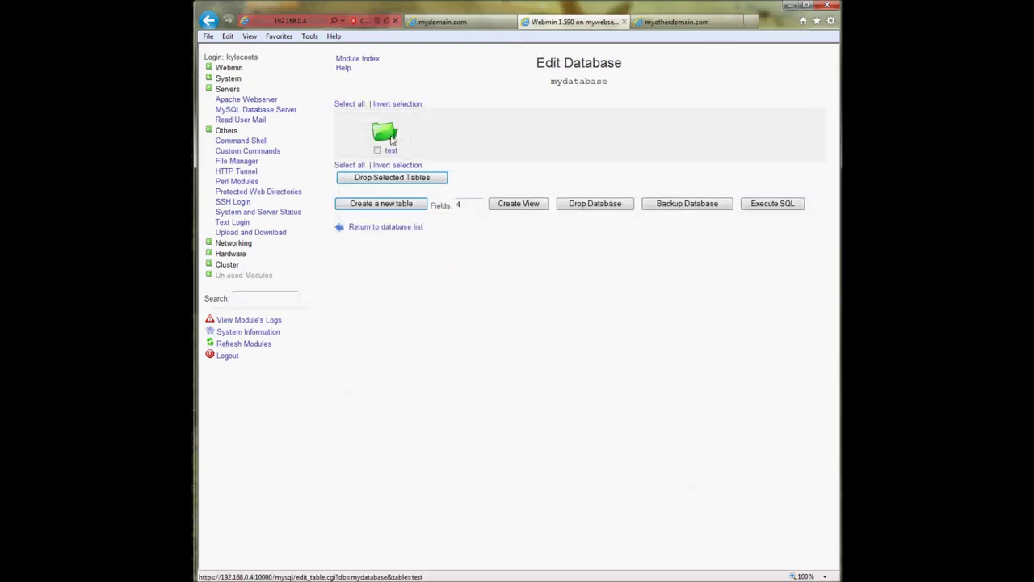
- Inspect the test table's fields, then return to the MySQL database list
click(385, 134)
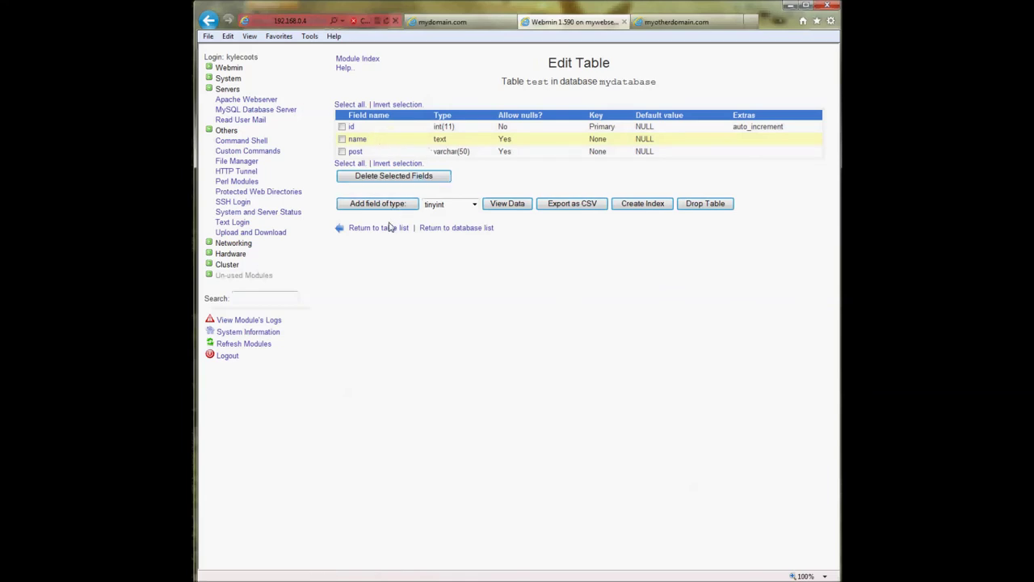
click(388, 228)
click(386, 229)
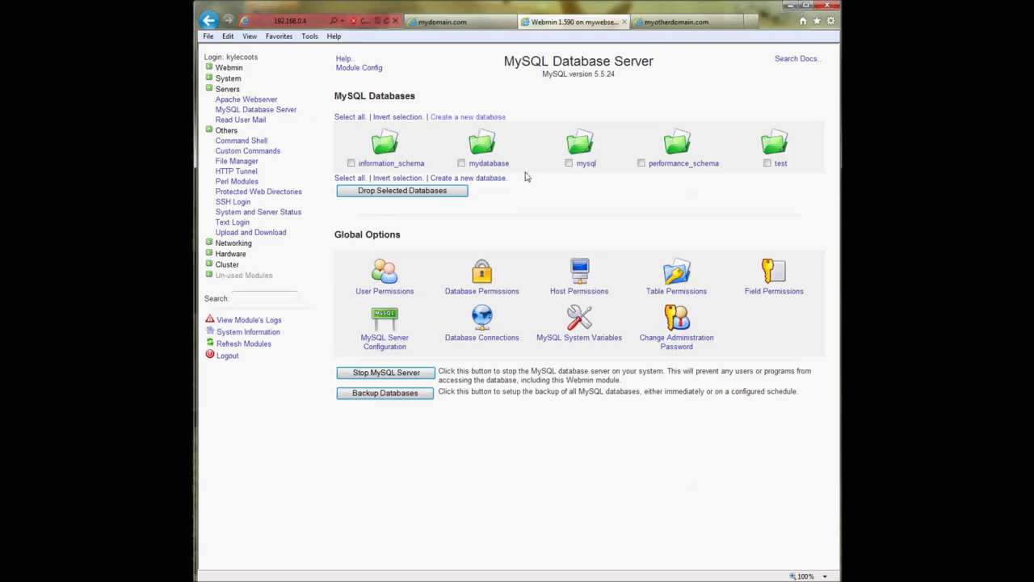
- View the MySQL user permissions and return to the MySQL Database Server module
click(386, 273)
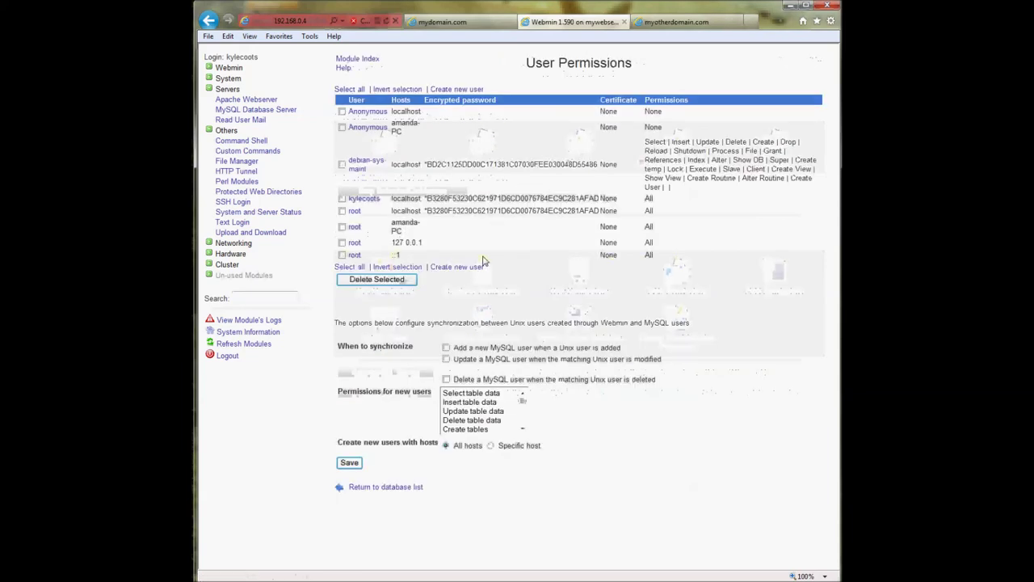
click(395, 487)
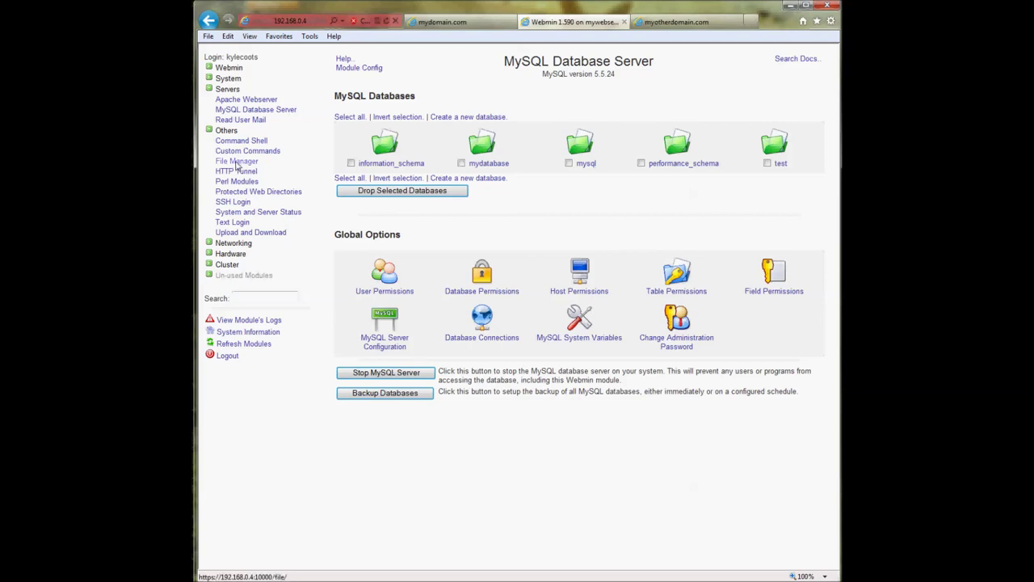
click(229, 110)
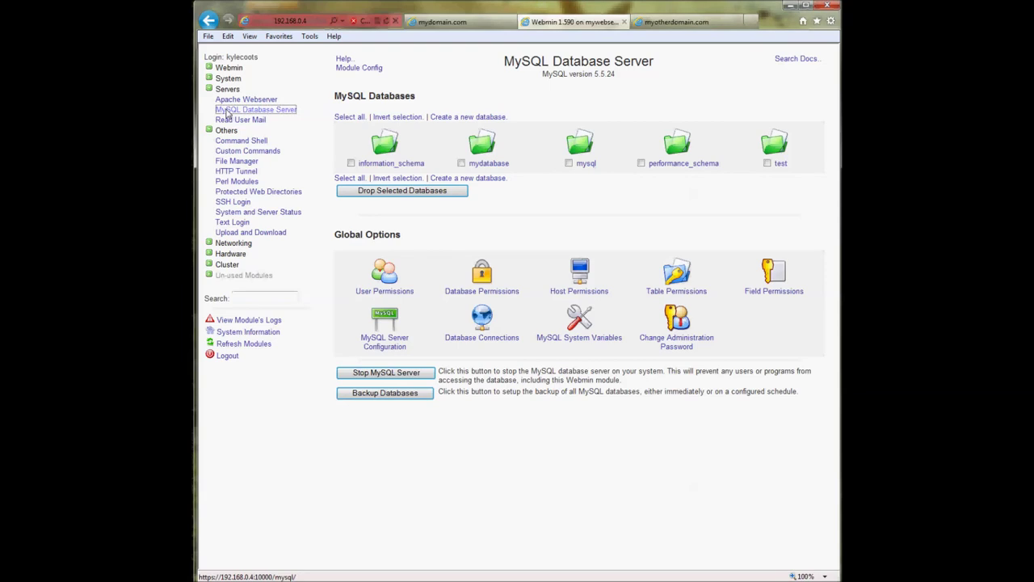
- Open Apache Webserver and Read User Mail, then browse the Un-used Modules list
click(230, 99)
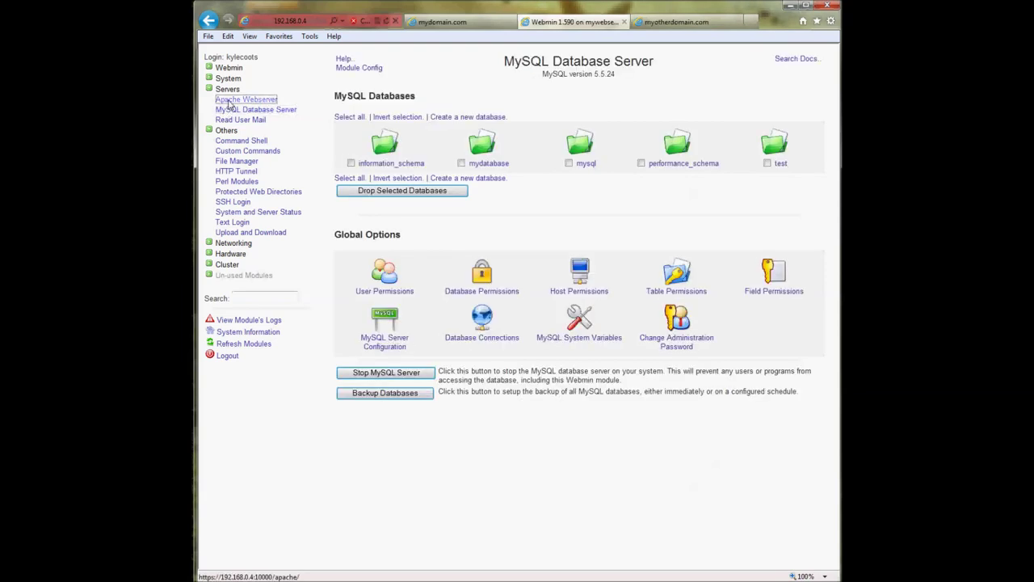
click(233, 120)
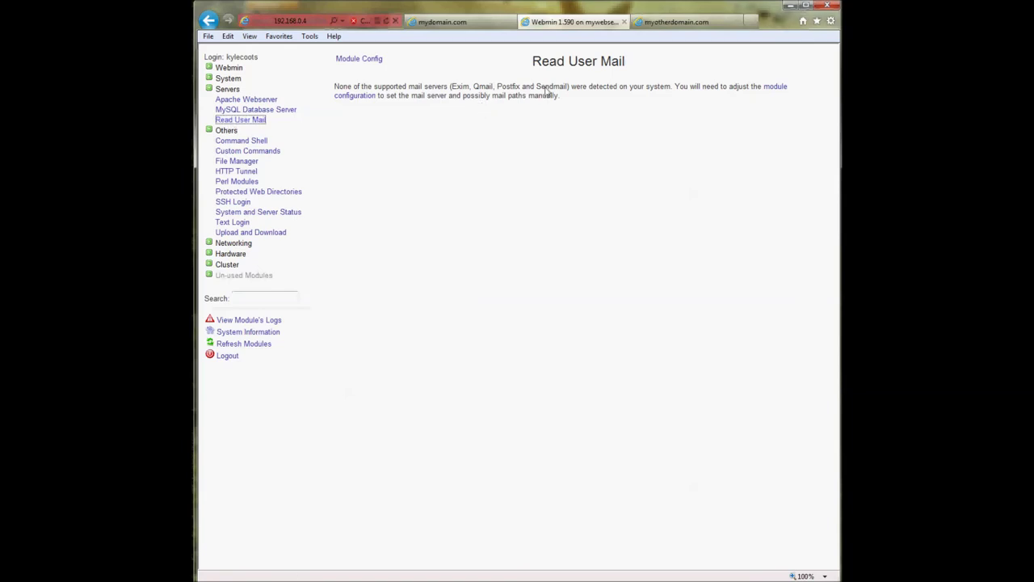
click(230, 277)
scroll(296, 302, down, 4)
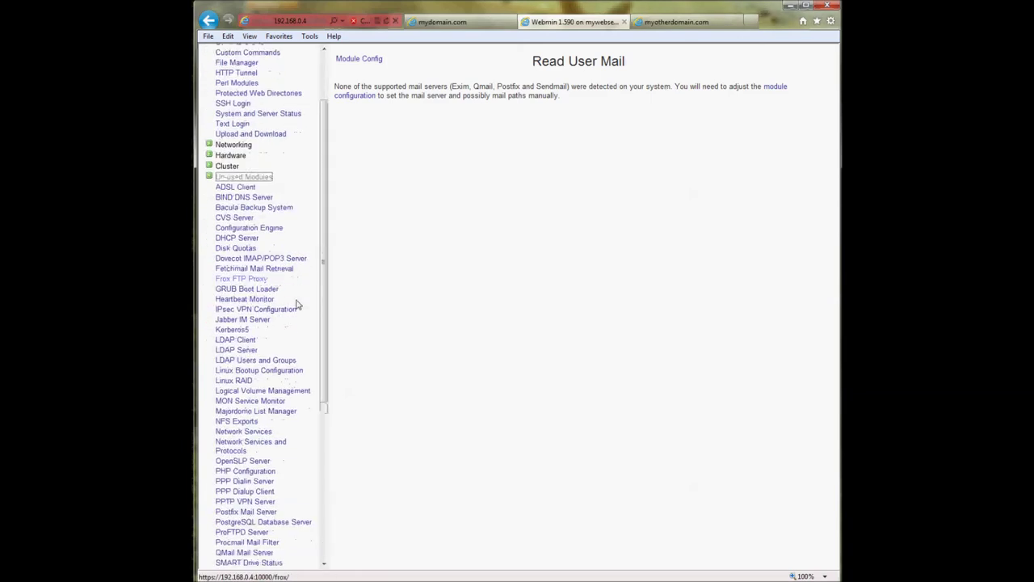
scroll(267, 355, down, 5)
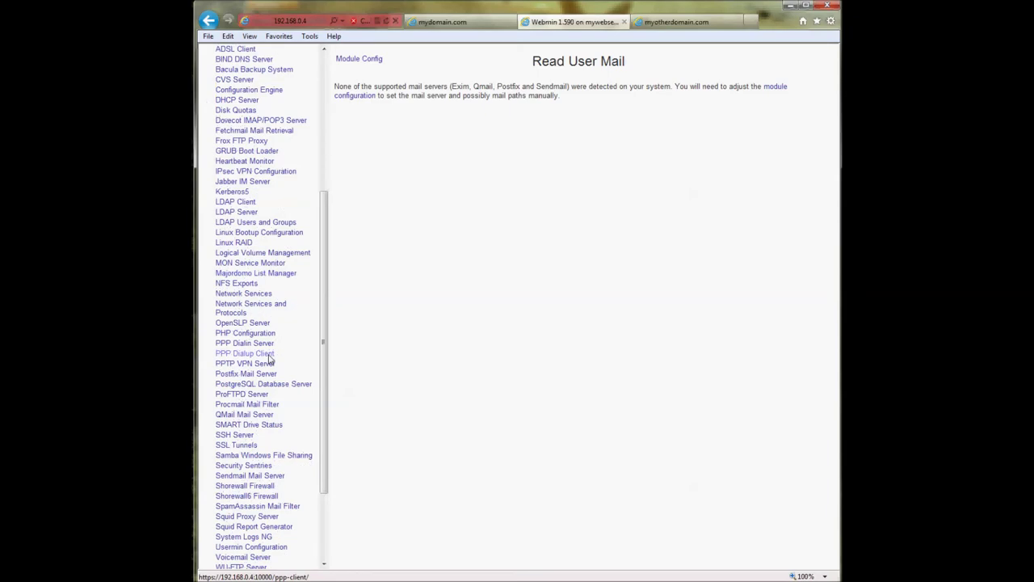
scroll(299, 388, up, 4)
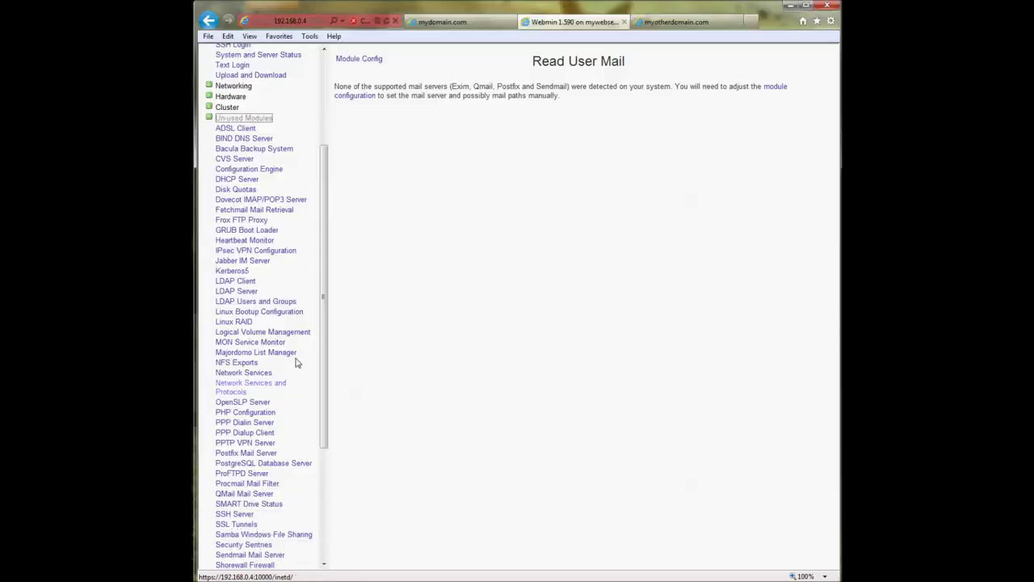
click(288, 267)
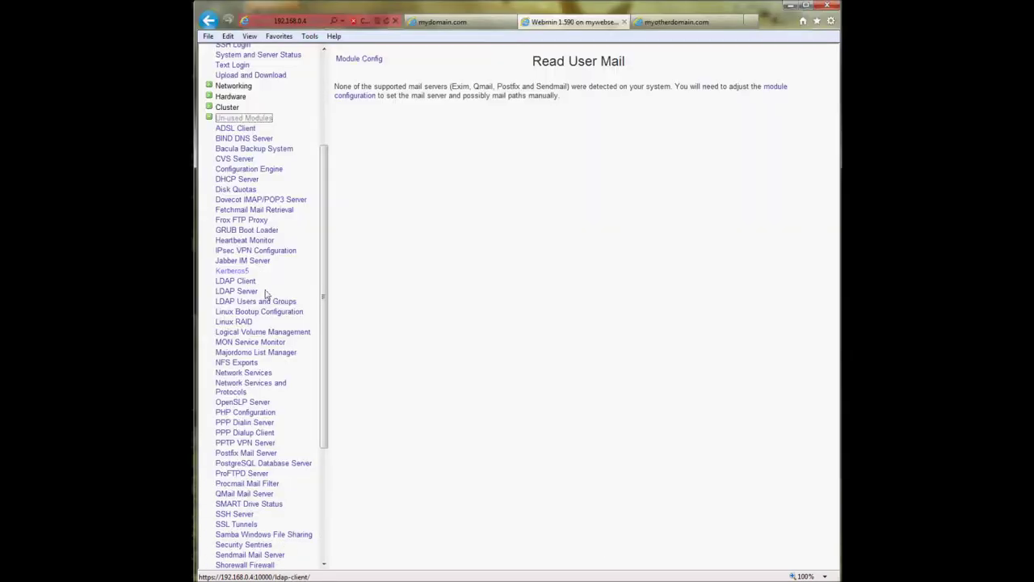
- Install the postfix package from the Postfix Mail Server module and check it under Servers
click(274, 452)
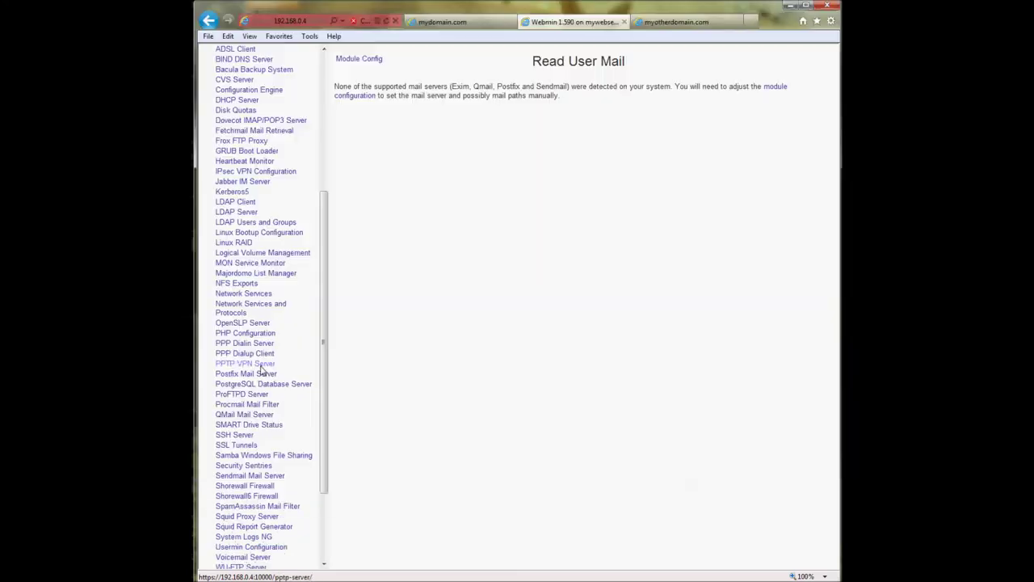
click(262, 376)
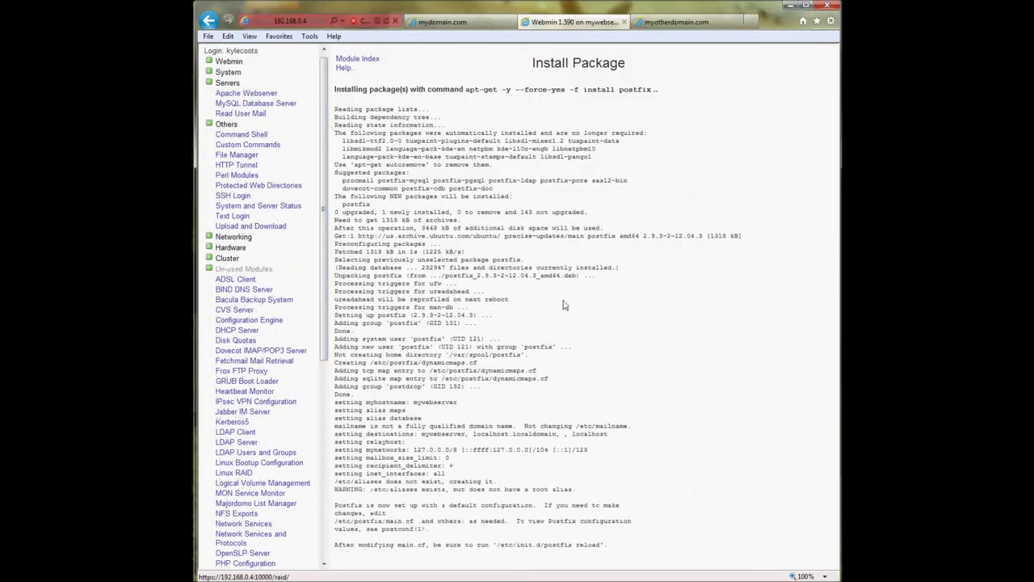
scroll(565, 311, down, 1)
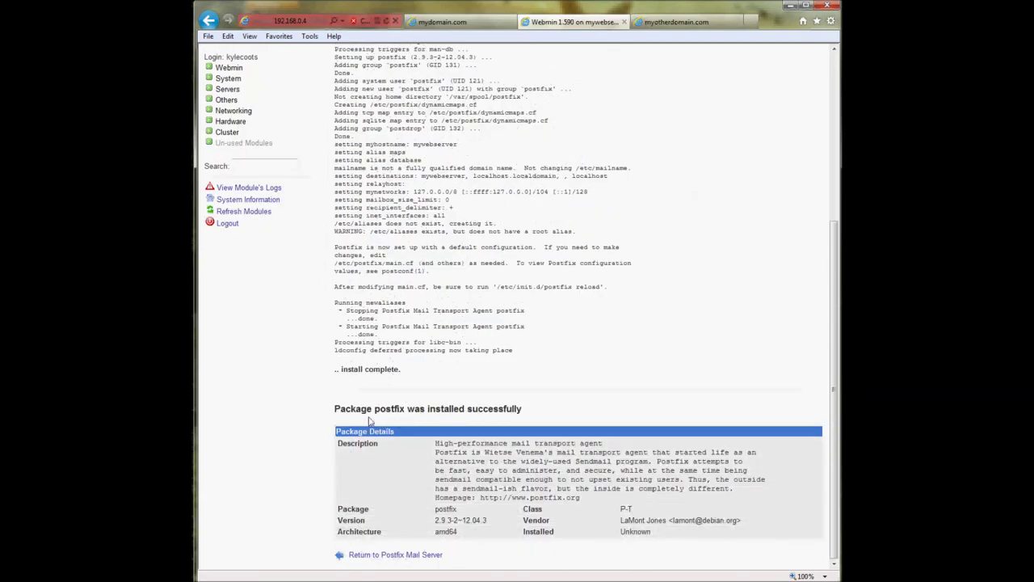
drag(332, 413, 534, 419)
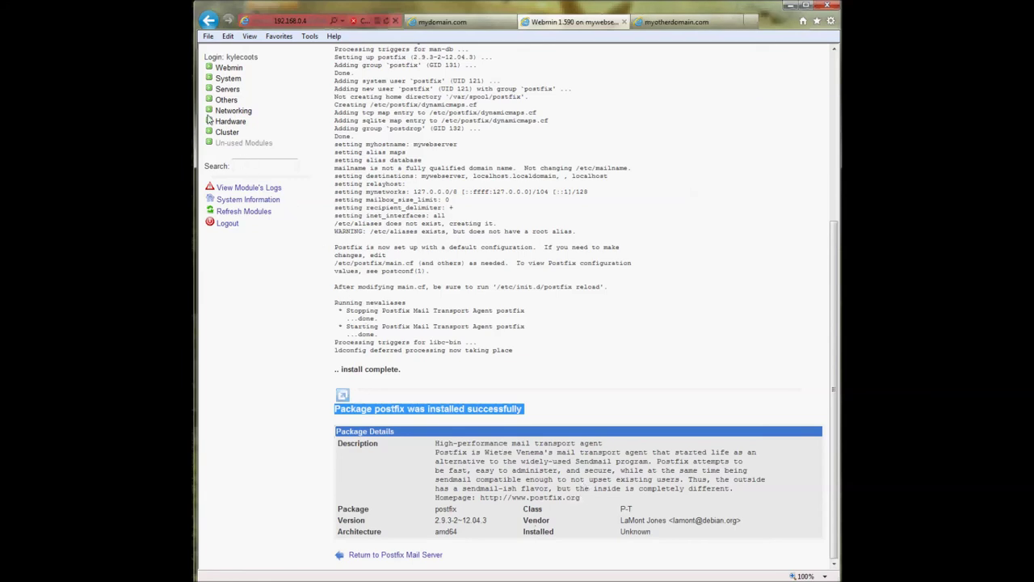
click(227, 89)
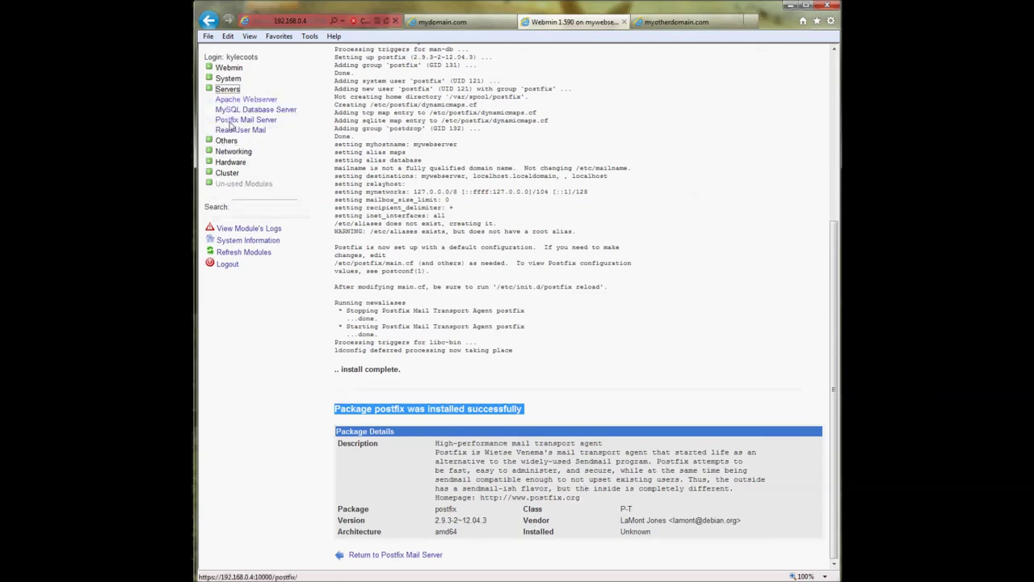
- Go to the Postfix Mail Server module, then Read User Mail to list the user mailboxes
click(231, 122)
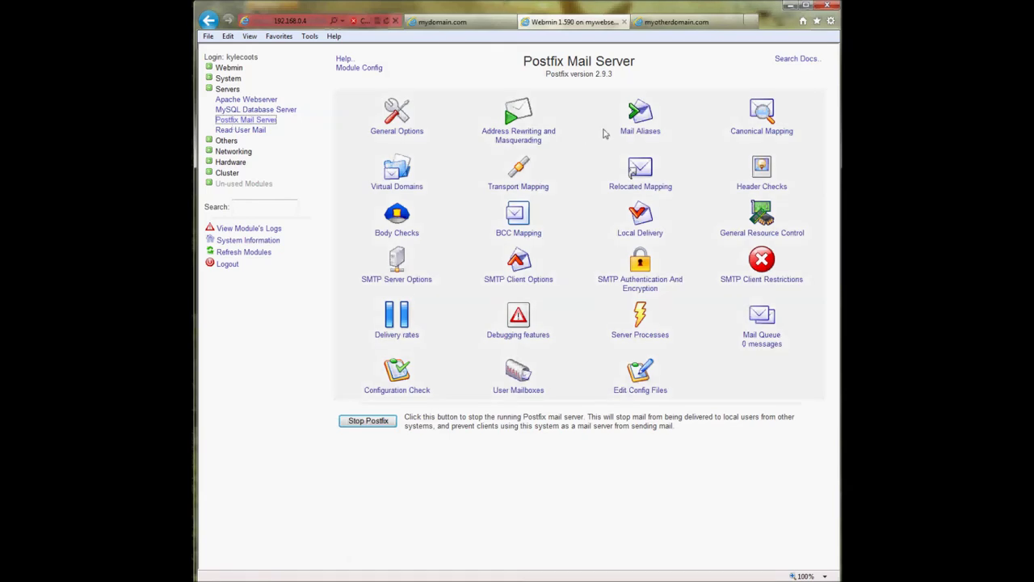
click(248, 131)
click(248, 131)
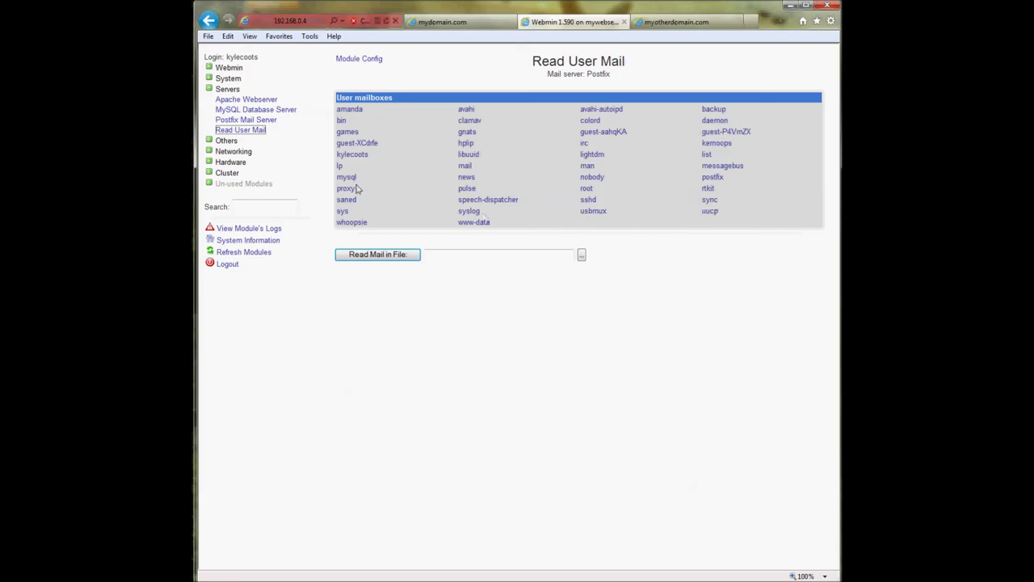
- Open the logged-in user's empty mailbox and view its compose-message form
click(354, 159)
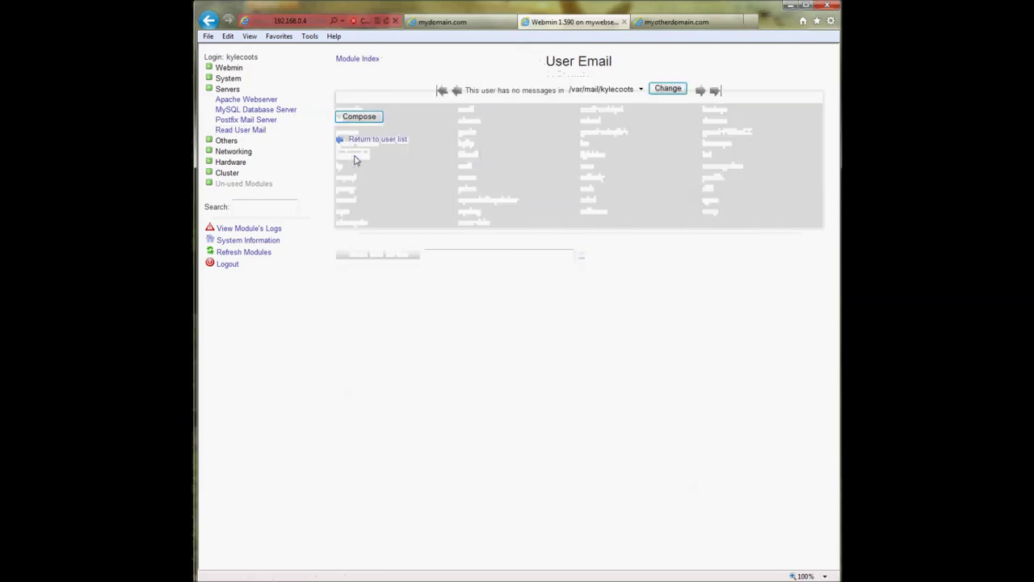
click(360, 119)
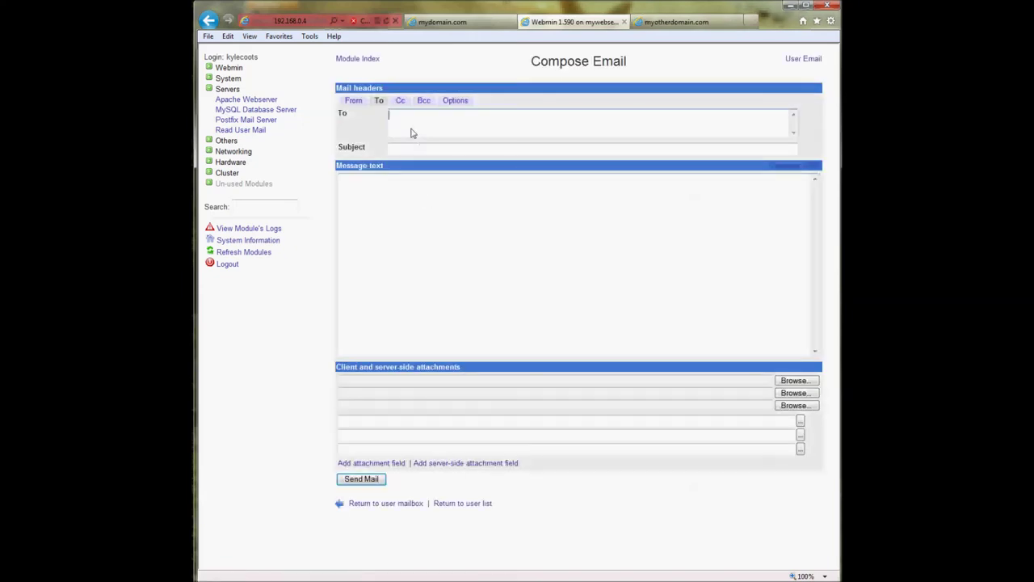
click(393, 180)
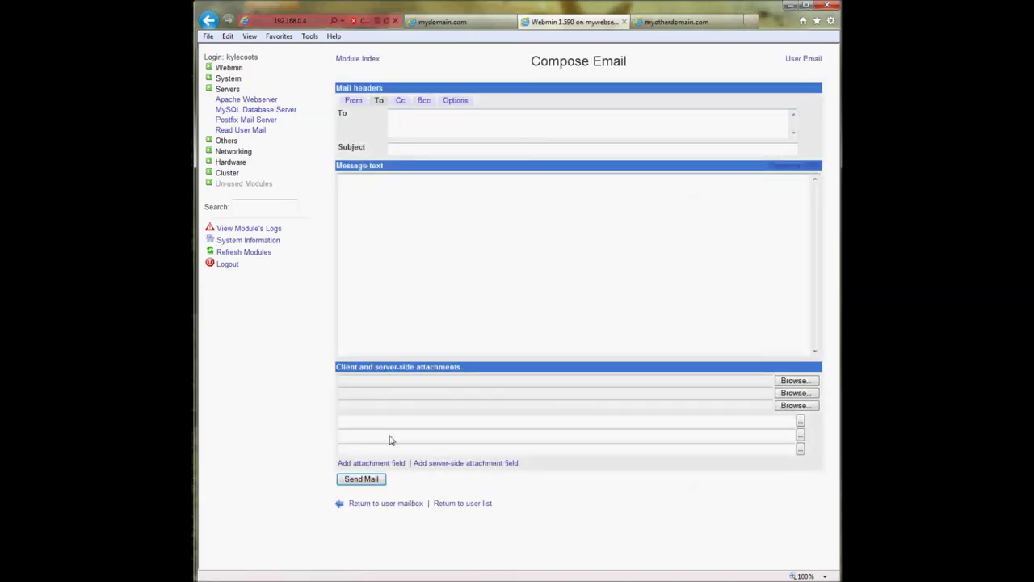
- Go back through the mailbox and user list to the Postfix Mail Server module
click(376, 507)
click(377, 138)
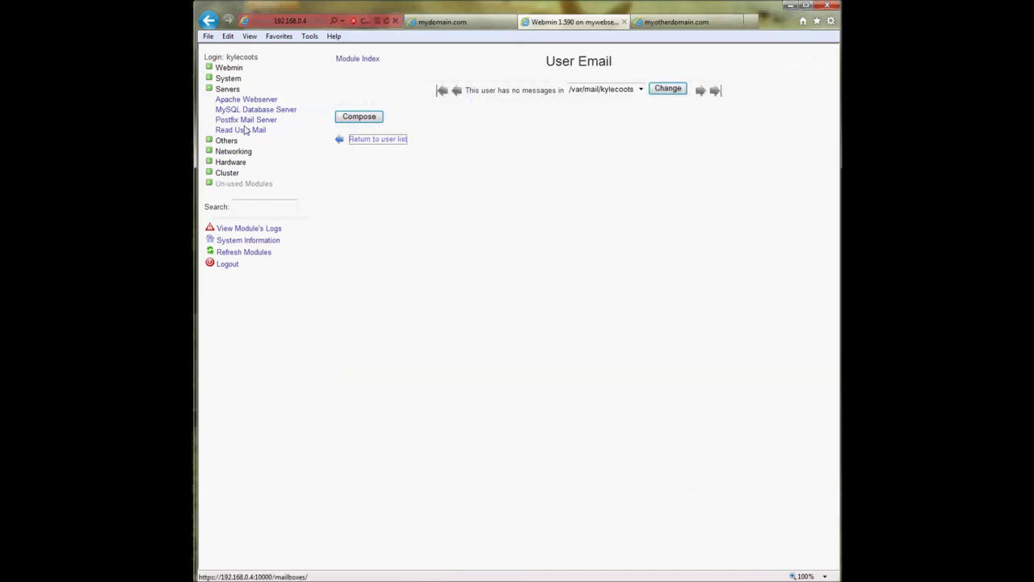
click(238, 121)
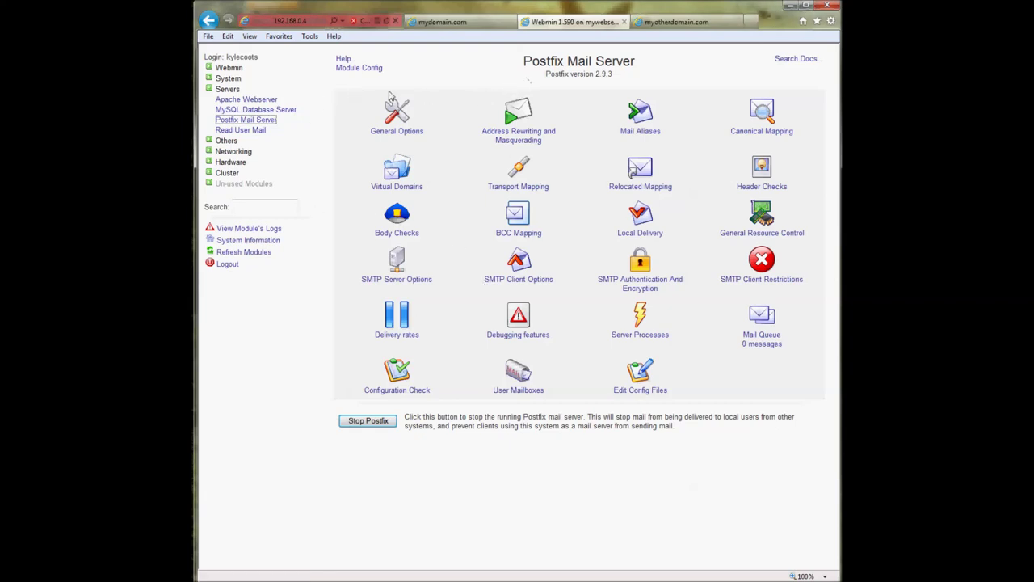
- Collapse Servers and expand the Webmin category to reach the Webmin Configuration page
click(227, 88)
click(228, 68)
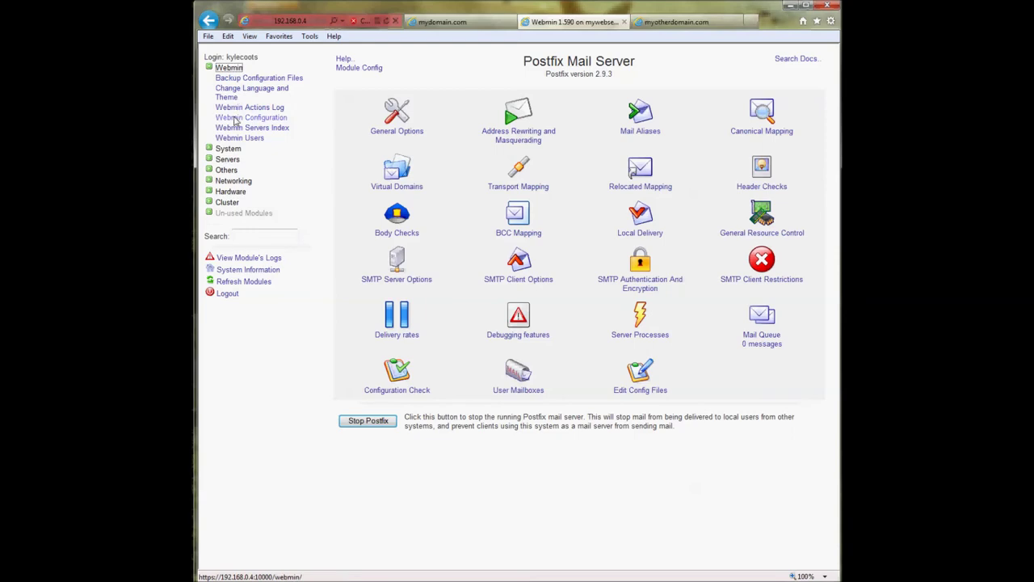
click(234, 118)
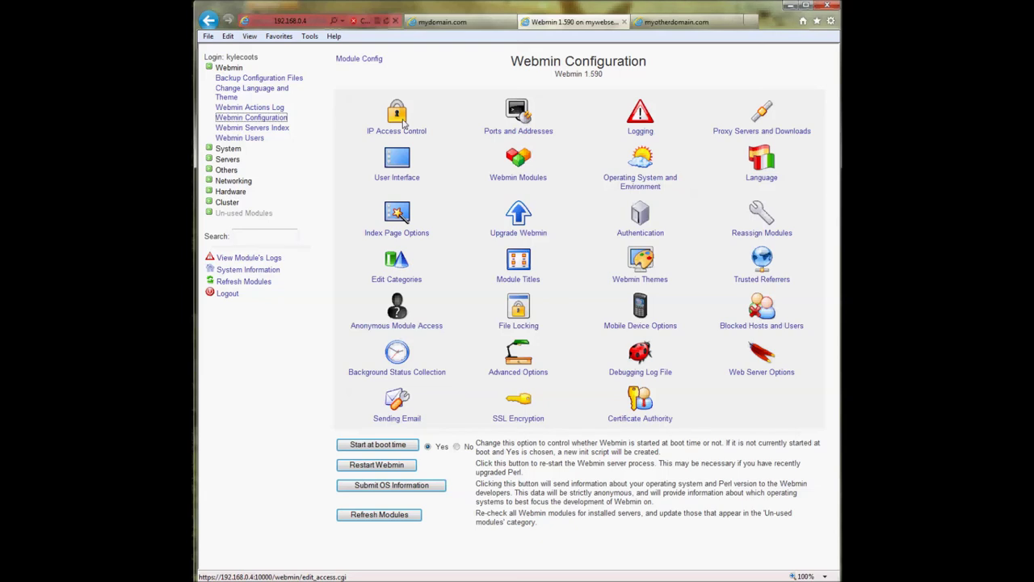
- In IP Access Control, highlight allowed addresses 192.168.0.3, 192.168.0.4 and 192.168.0.2, then return to Webmin Configuration
click(402, 121)
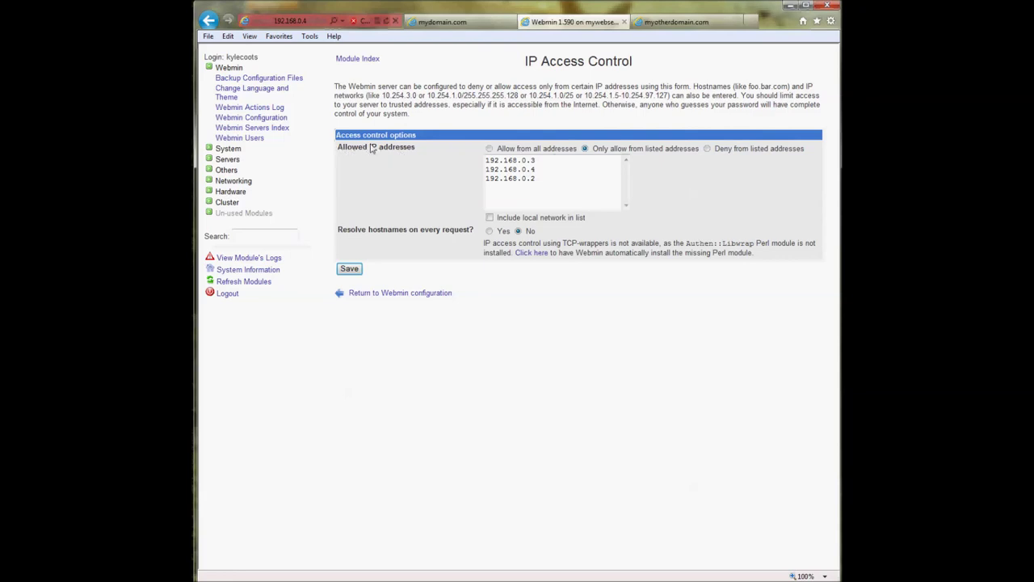
drag(546, 179, 483, 166)
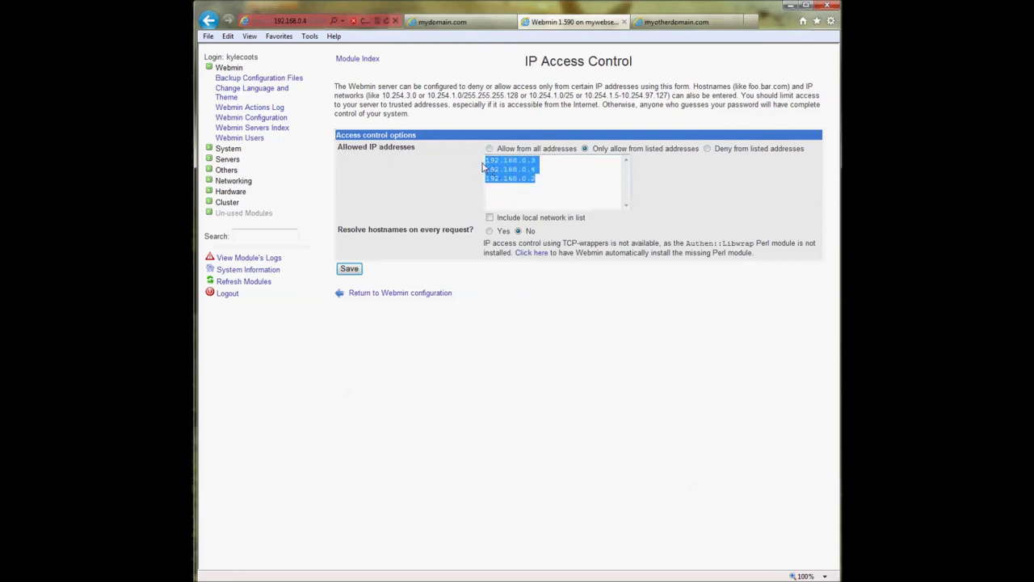
click(547, 181)
drag(547, 181, 477, 166)
click(450, 163)
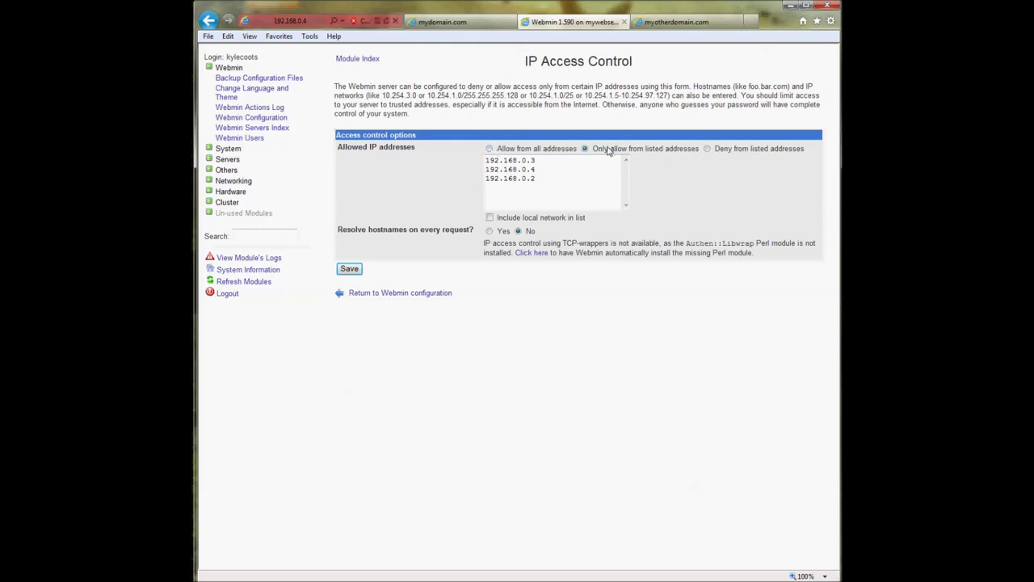
drag(557, 184, 477, 163)
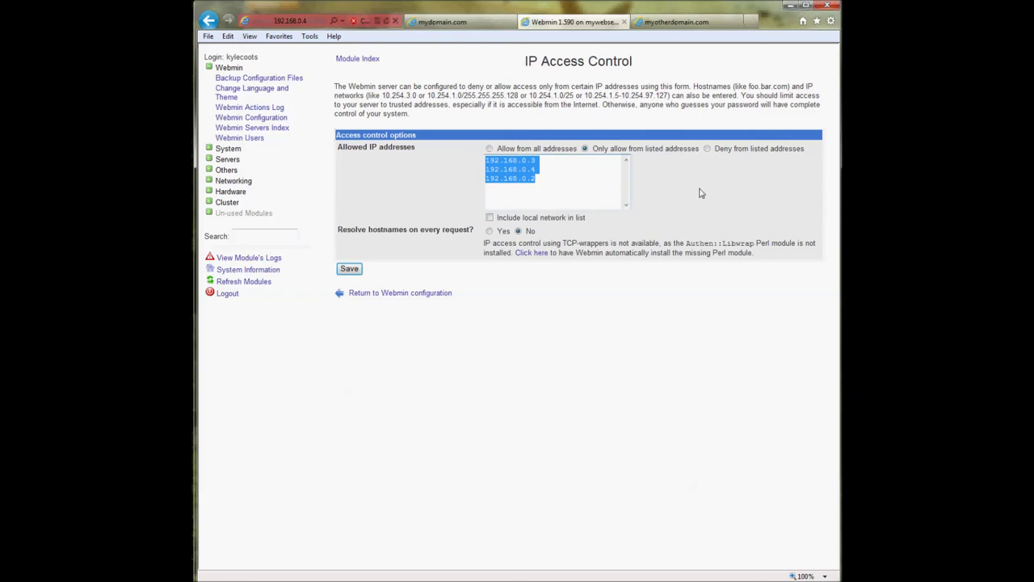
click(580, 186)
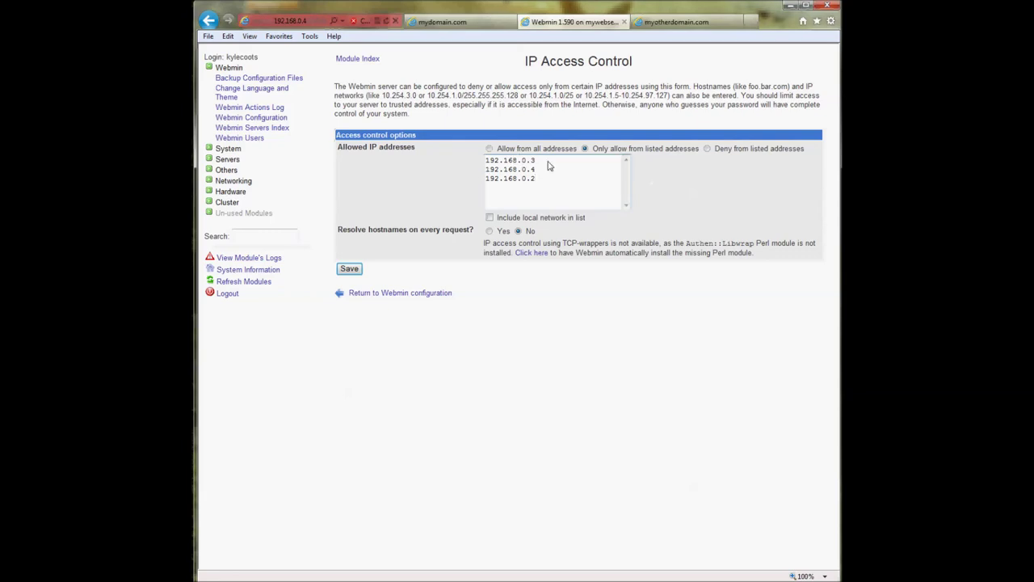
drag(540, 179, 487, 163)
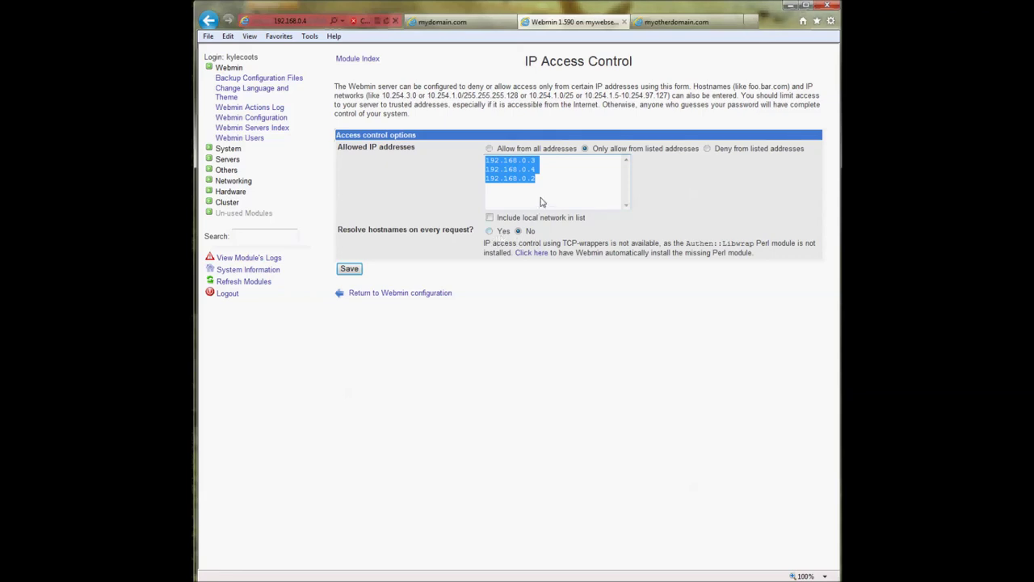
click(654, 186)
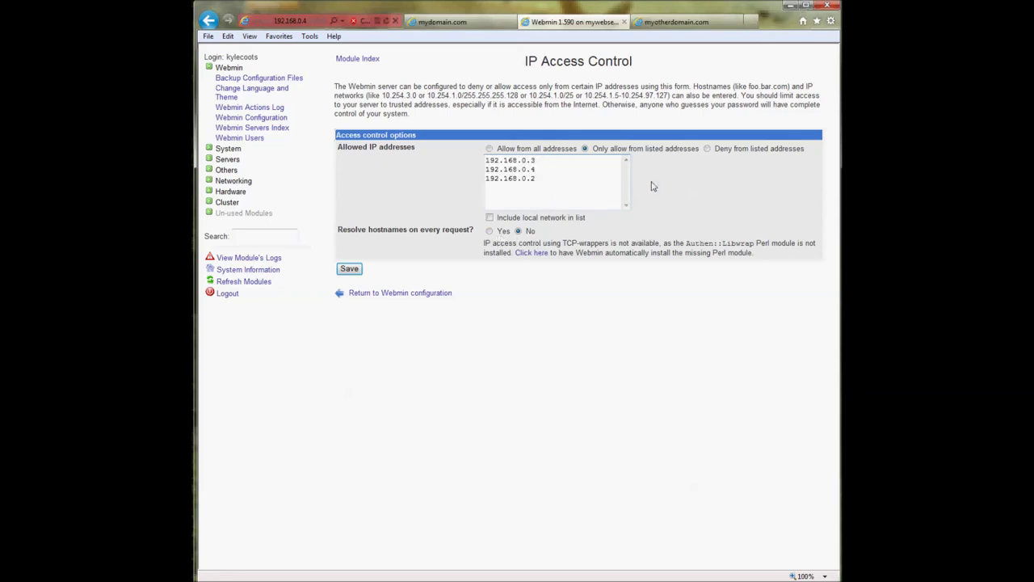
drag(543, 178, 481, 159)
click(472, 159)
drag(538, 179, 480, 164)
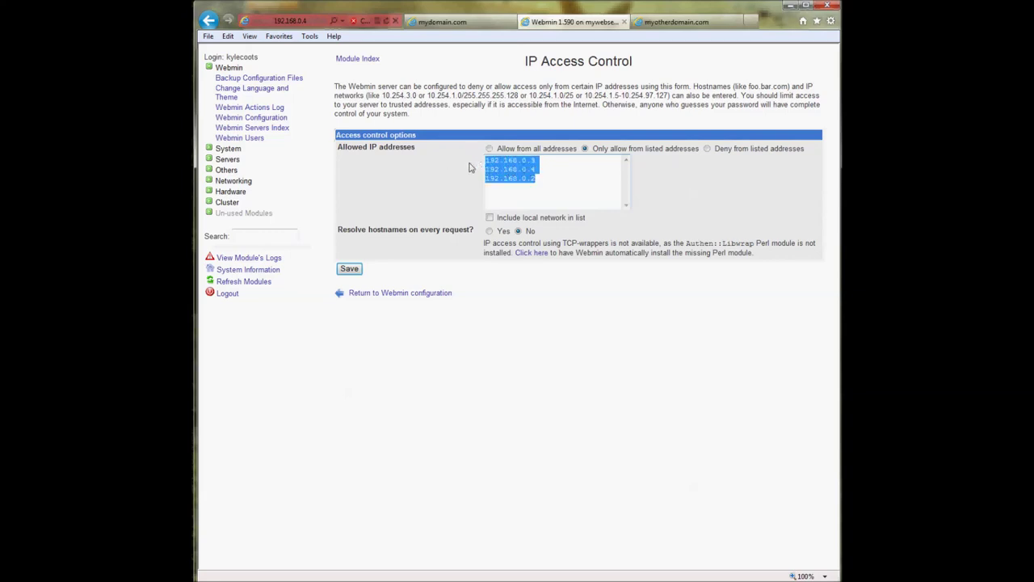
click(362, 295)
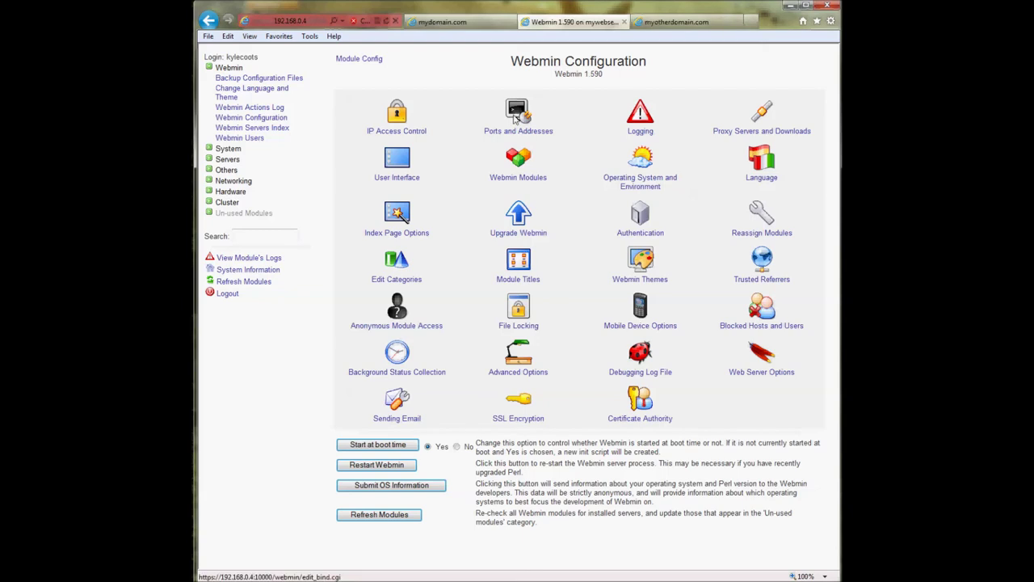
- In Ports and Addresses, change the listening port from 10000 to 900
click(515, 116)
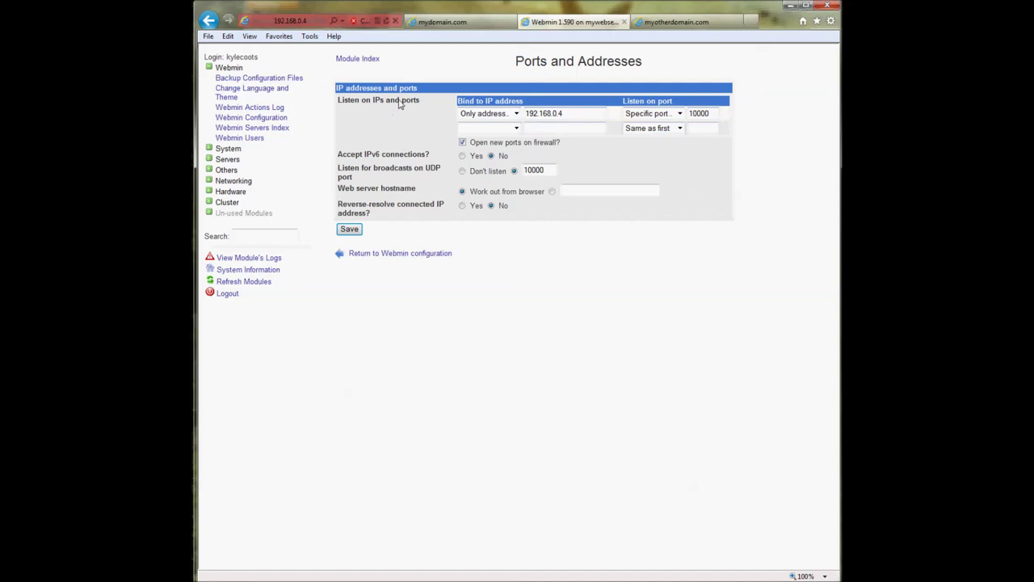
drag(338, 100, 580, 116)
double_click(709, 113)
text(900)
drag(558, 175, 525, 175)
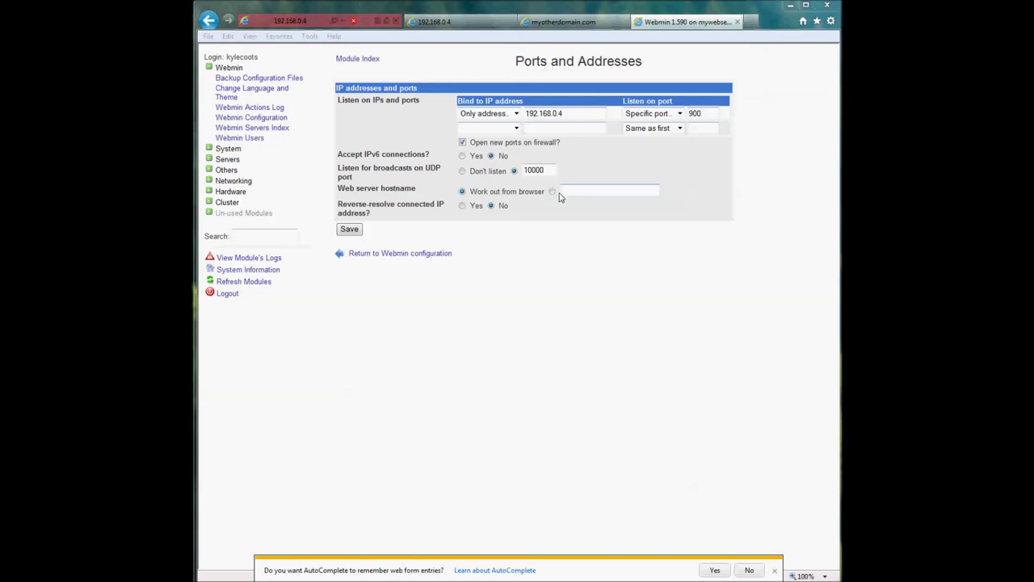
- Set the web server hostname to mydomain.com, enable reverse-resolving of addresses, and save
click(552, 191)
click(577, 191)
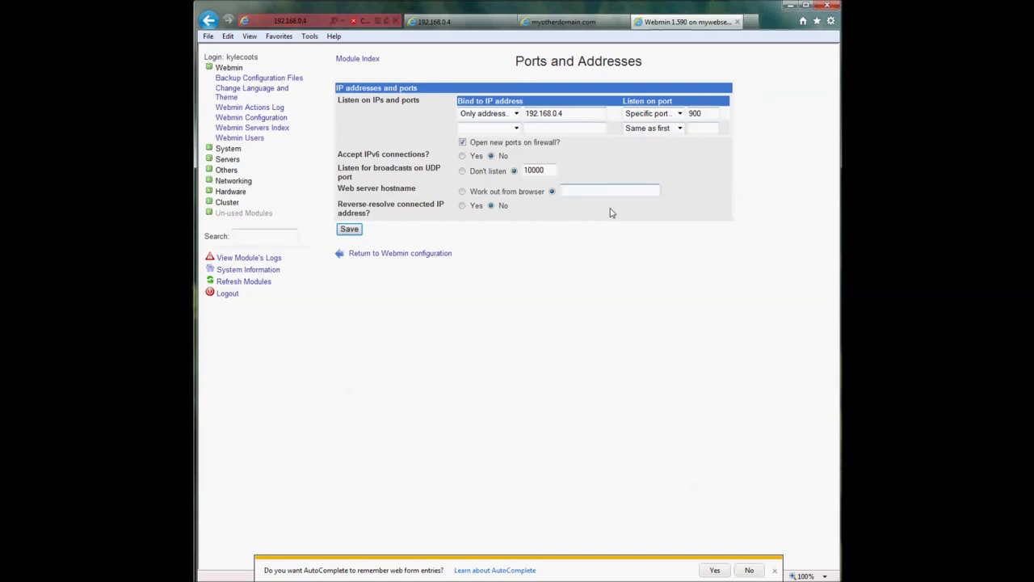
text(domain.com)
click(463, 207)
click(349, 229)
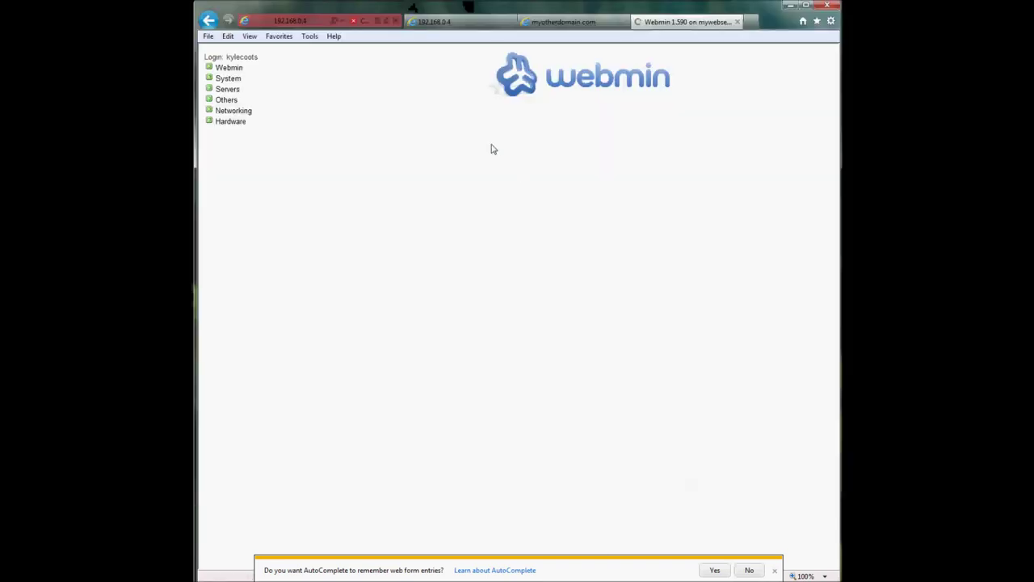
- Change the 192.168.0.4 tab's address to use port 900
click(448, 25)
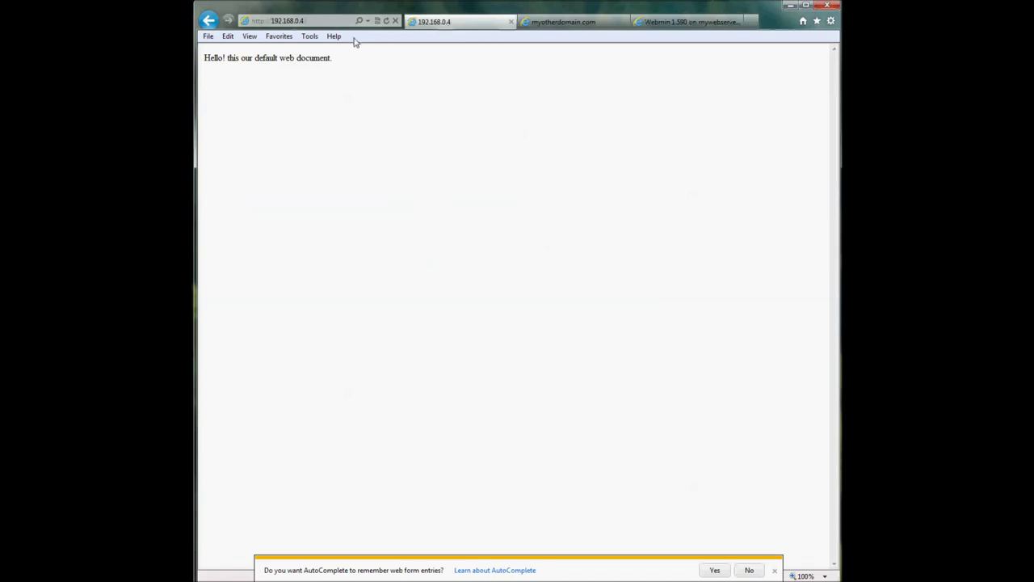
click(319, 23)
click(319, 23)
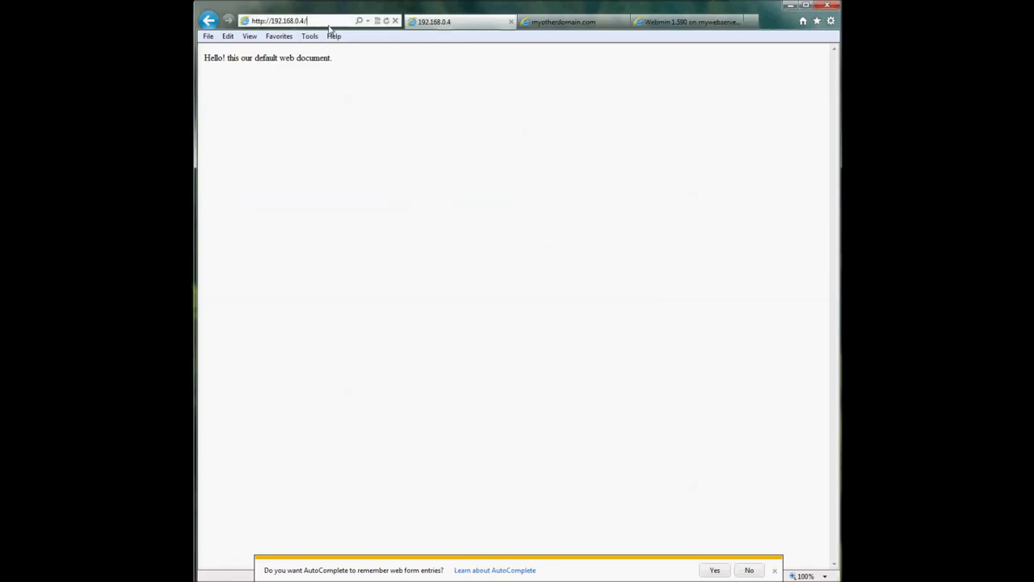
key(BackSpace)
text(:900)
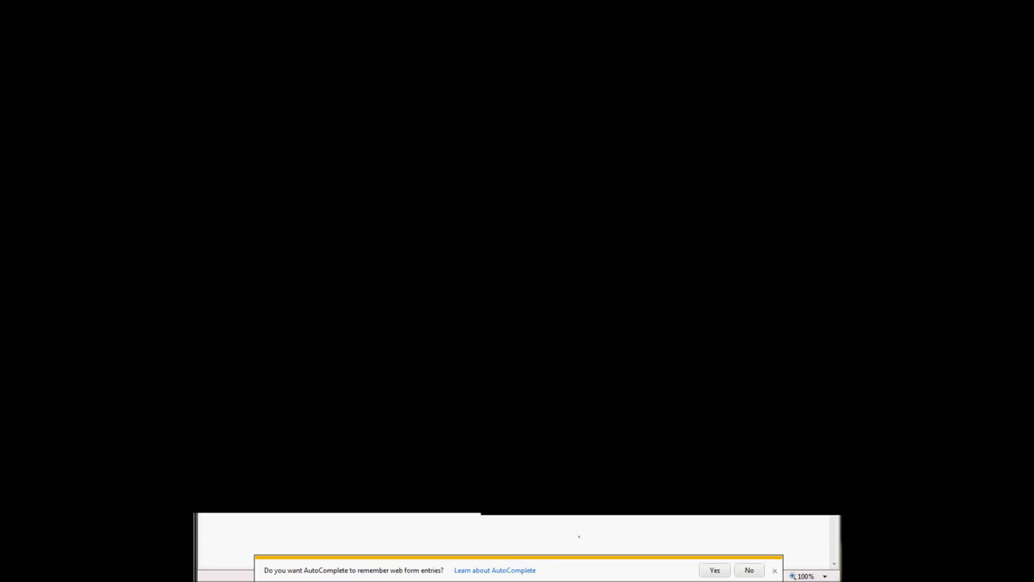
key(Return)
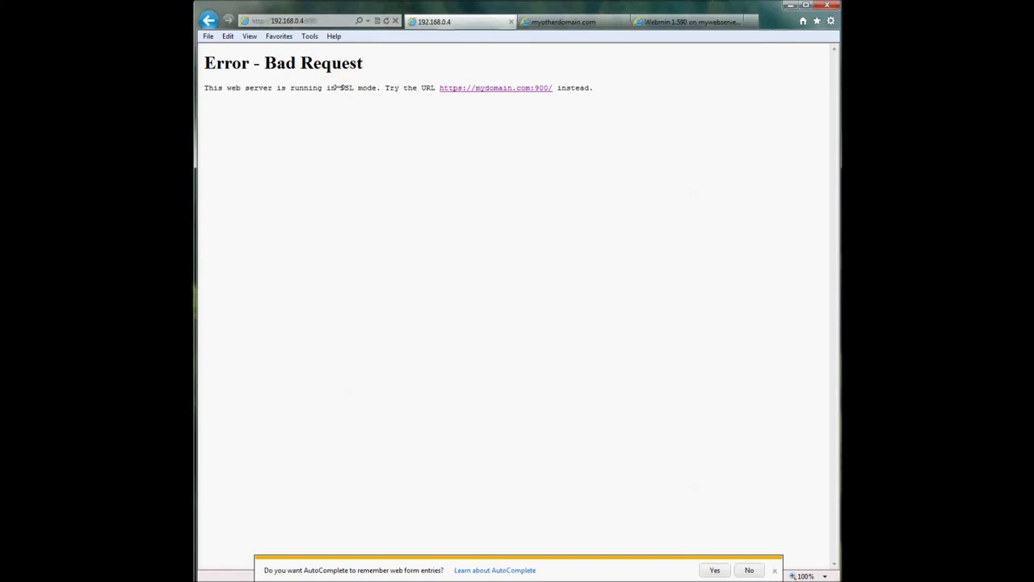
drag(339, 86, 376, 87)
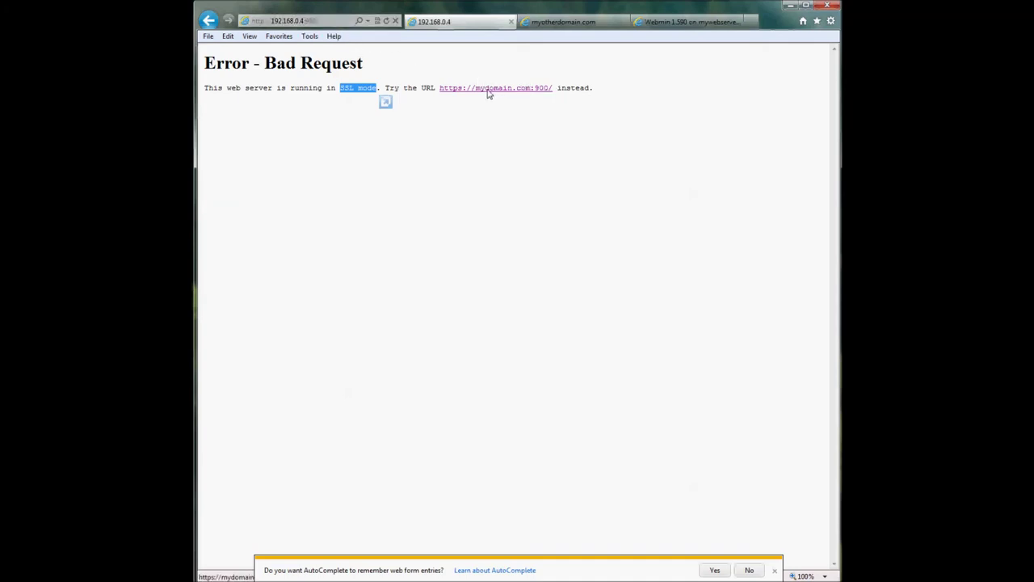
click(536, 94)
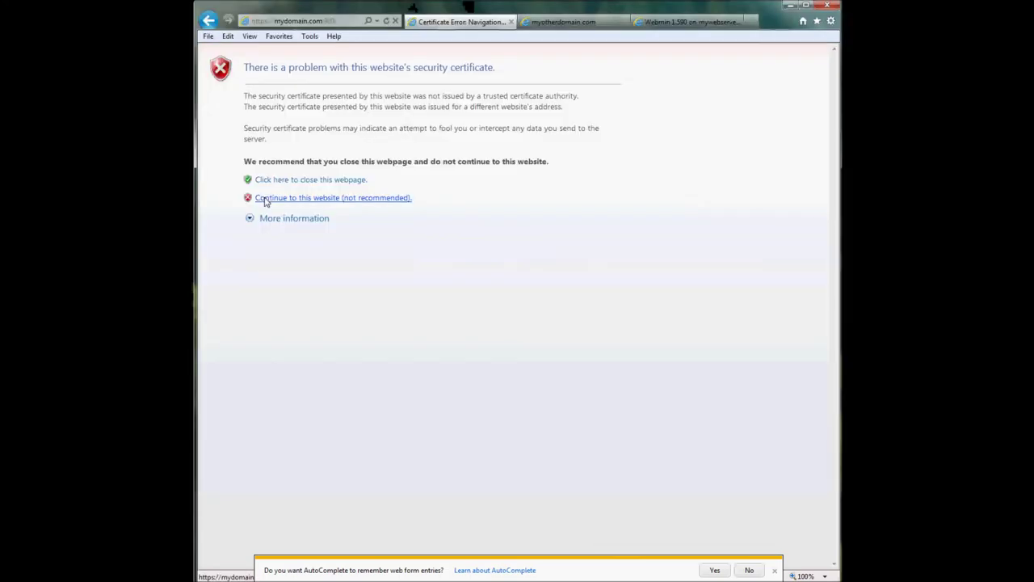
- Continue past the certificate warning and expand the System module category
click(266, 201)
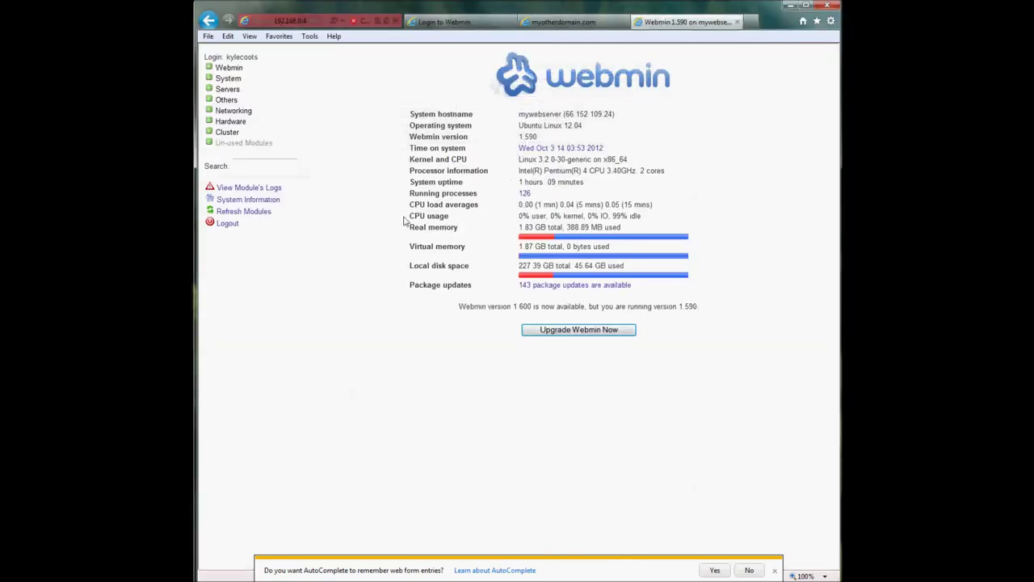
click(238, 78)
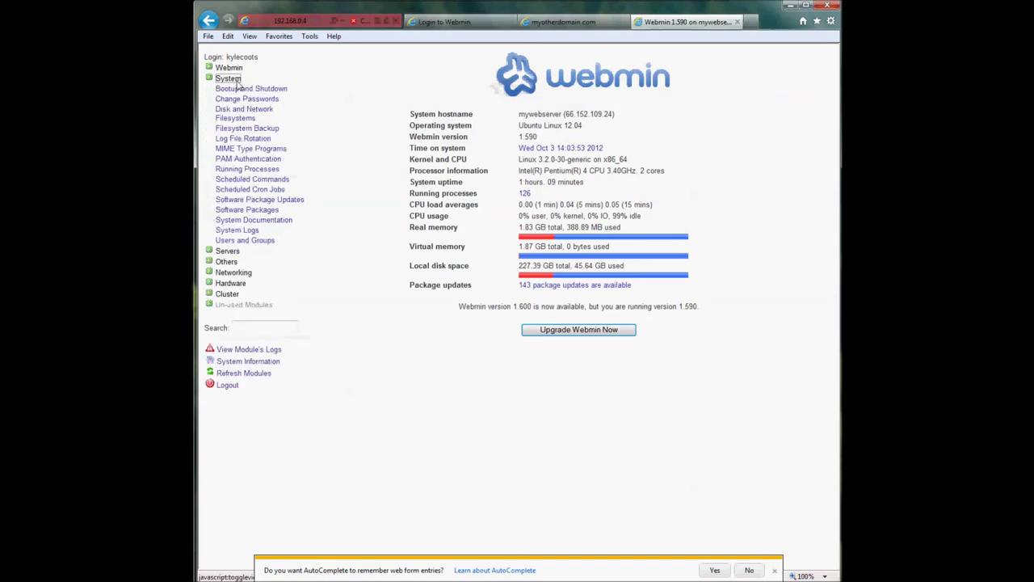
- Open Webmin Configuration in the port-900 session, then collapse the System and Webmin categories
click(229, 68)
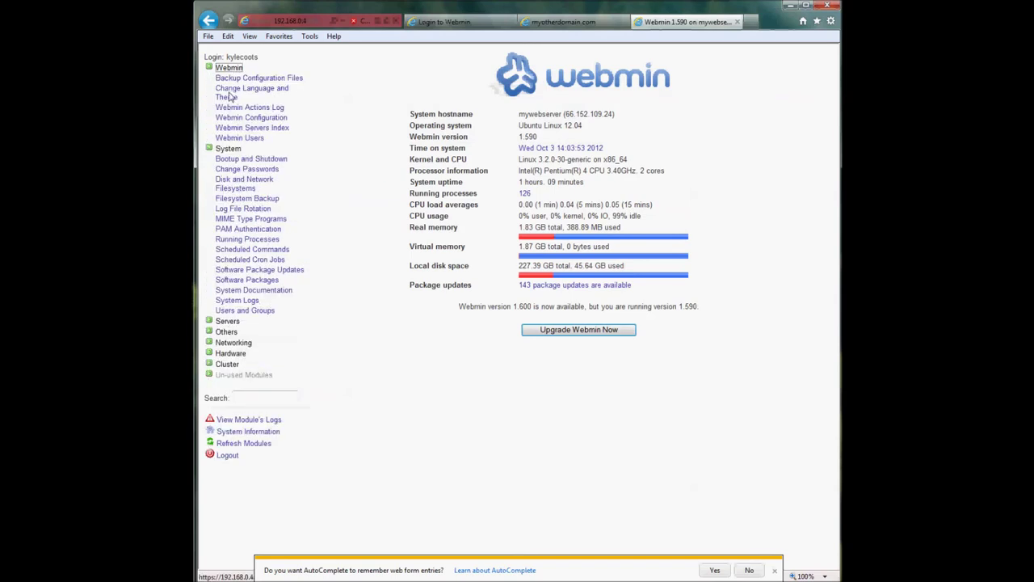
click(235, 121)
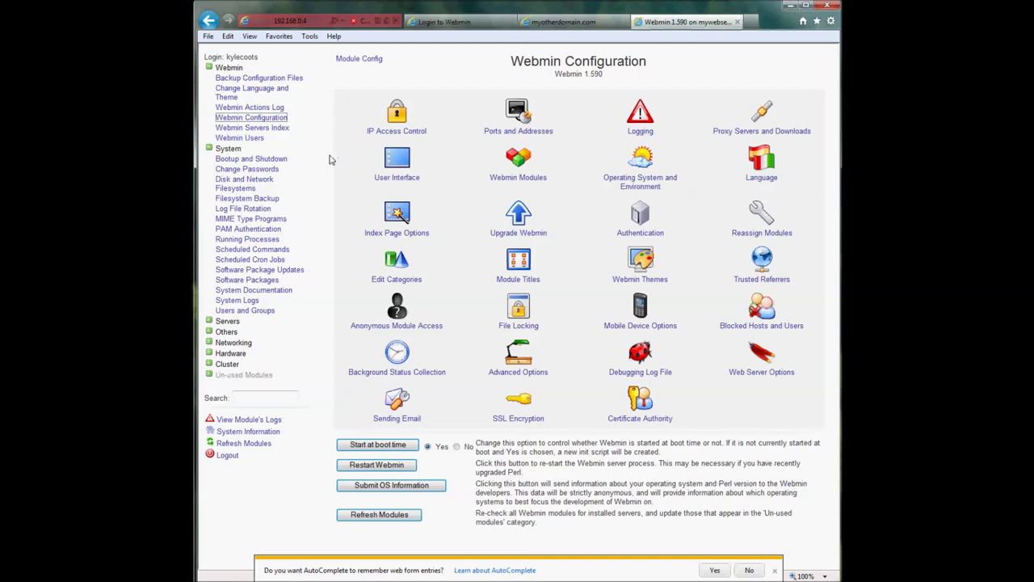
click(227, 150)
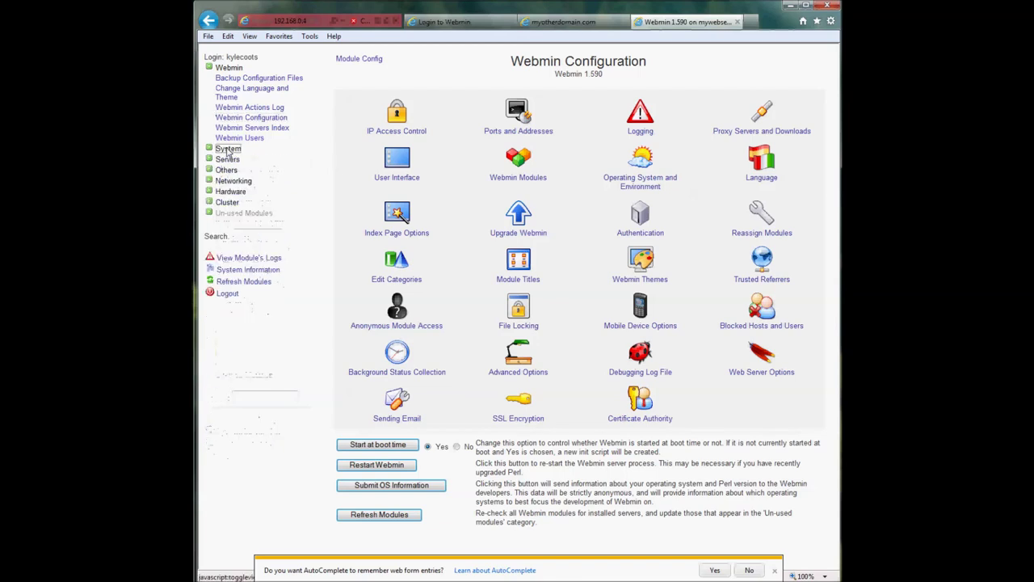
click(228, 68)
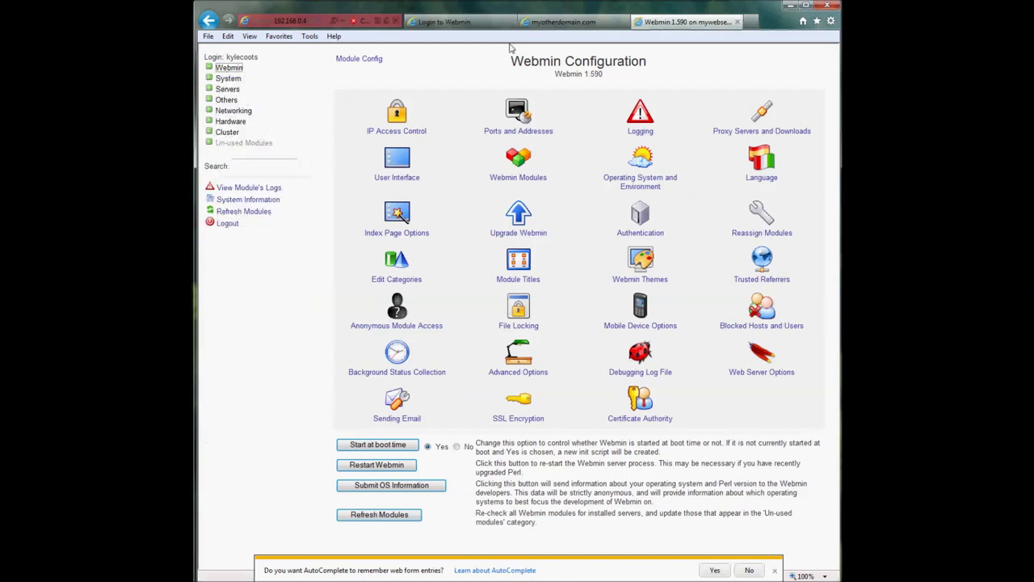